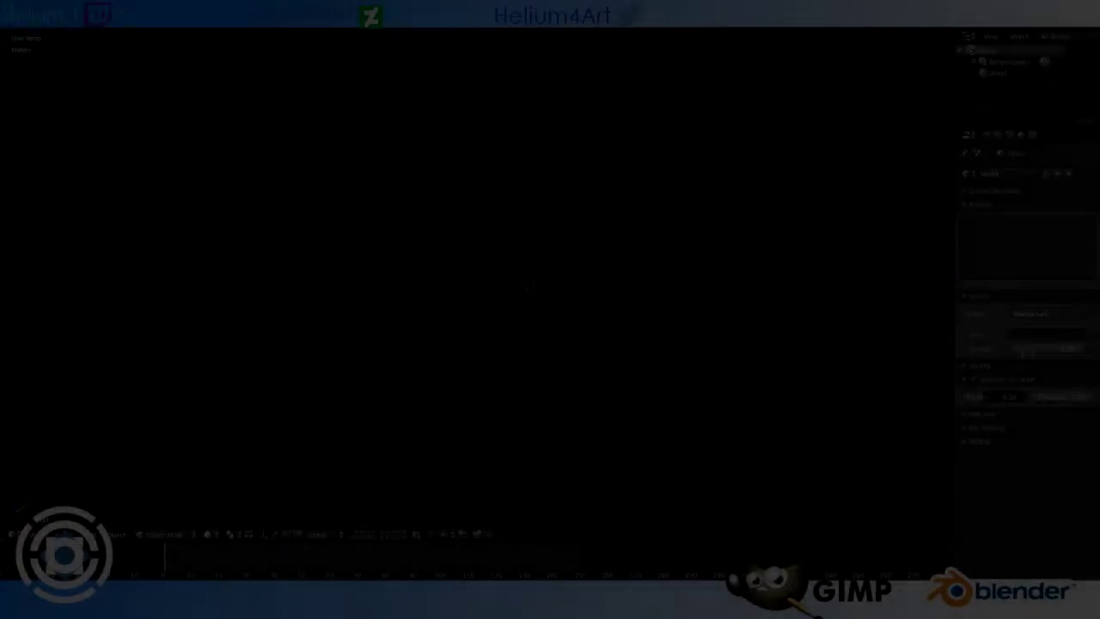
# Step: Bring up the Add menu over the default cube to begin splitting it in half
pyautogui.hotkey('shift', 'a')
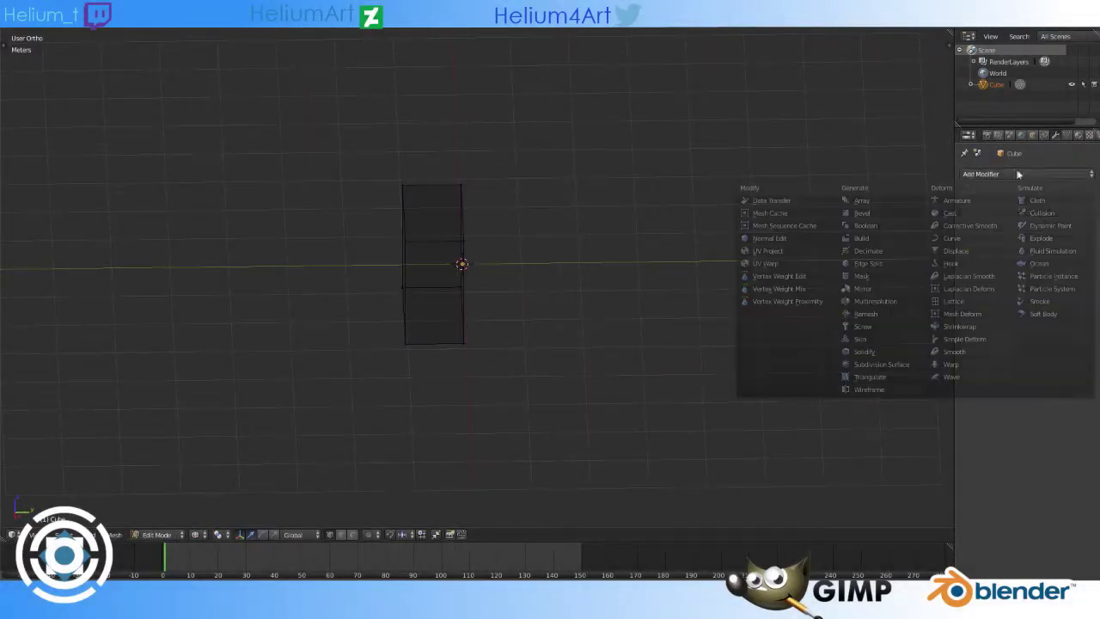
# Step: Give the half cube a Mirror modifier mirrored across the Y axis
pyautogui.click(882, 289)
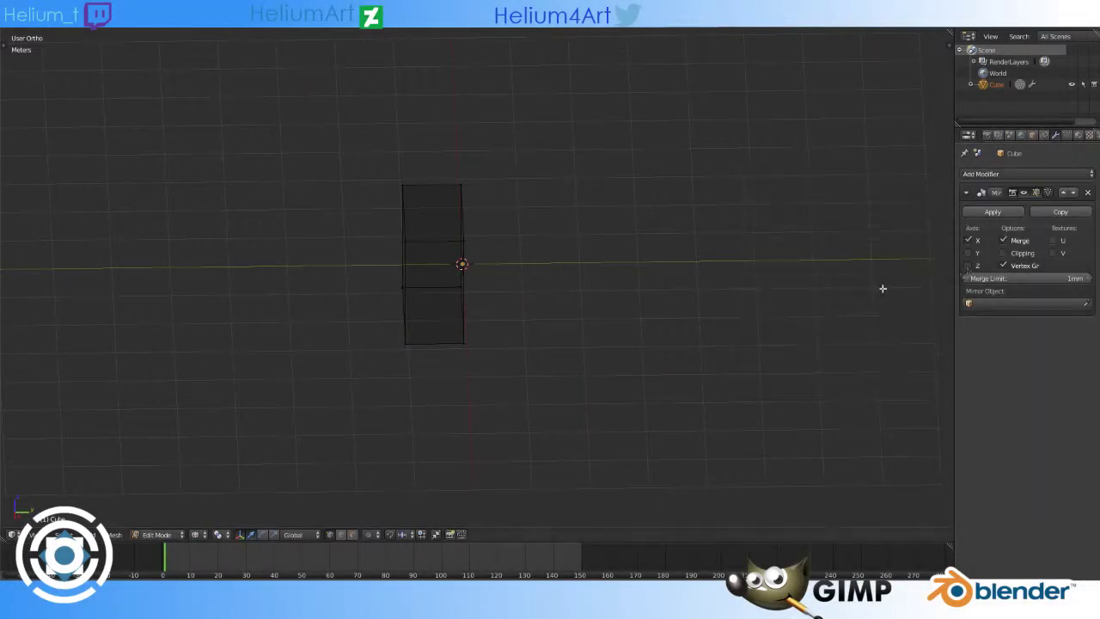
pyautogui.click(969, 254)
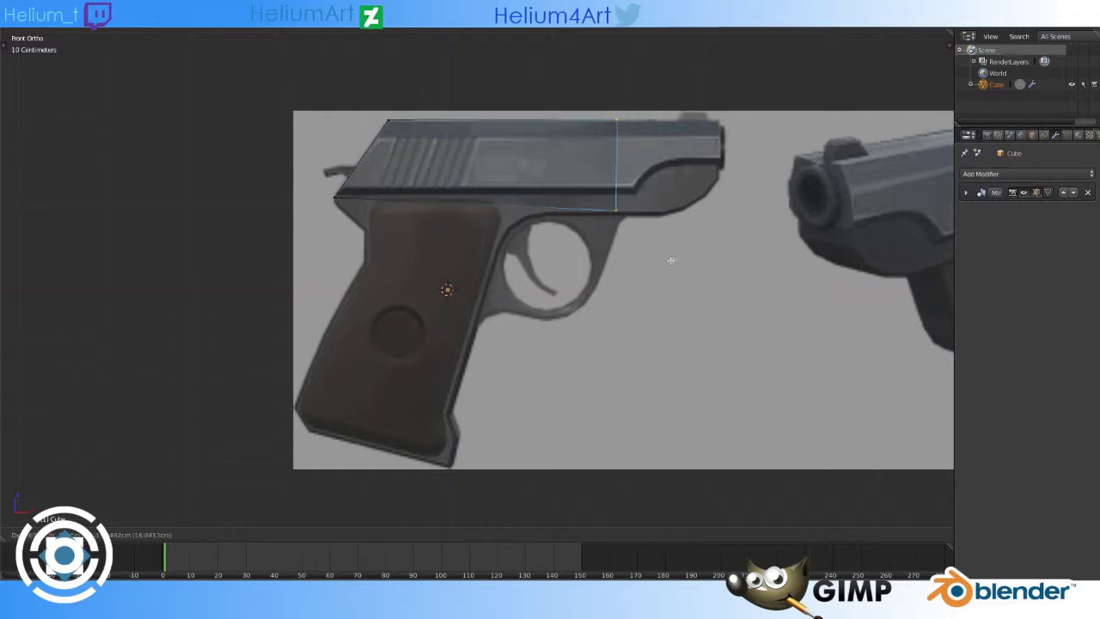
# Step: Extrude the slide end horizontally along X toward the muzzle
pyautogui.click(693, 160)
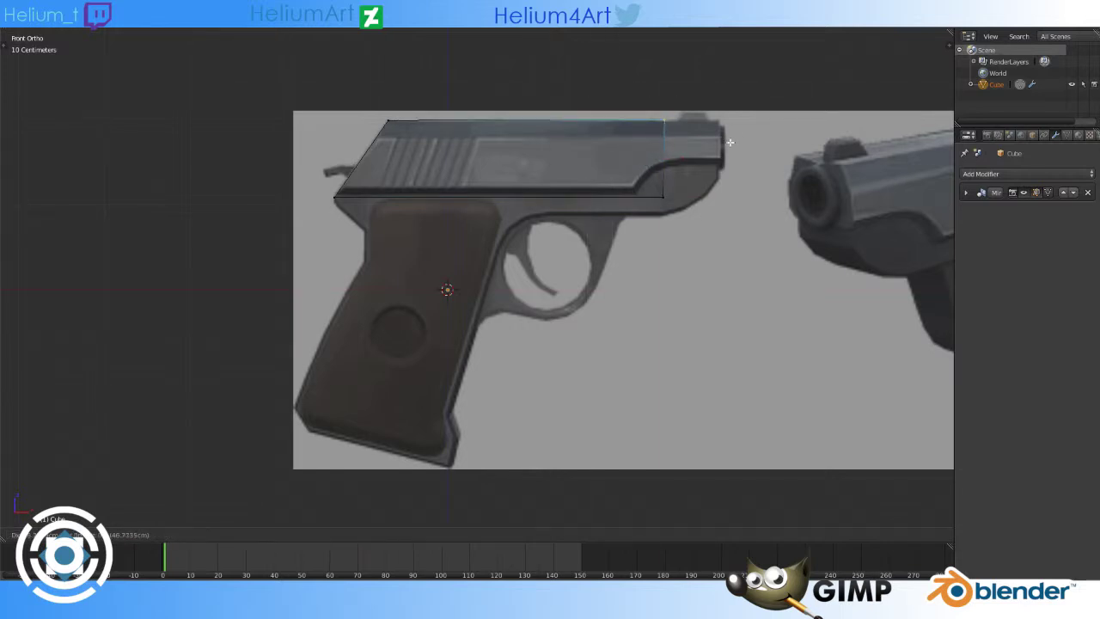
pyautogui.press('x')
pyautogui.press('e')
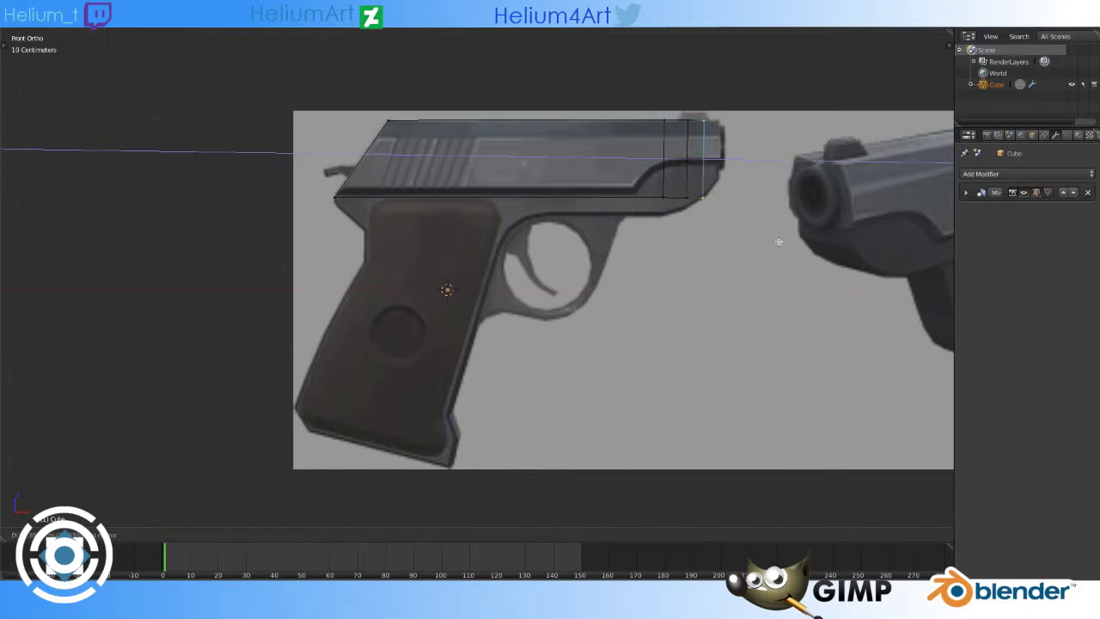
pyautogui.click(794, 243)
pyautogui.press('a')
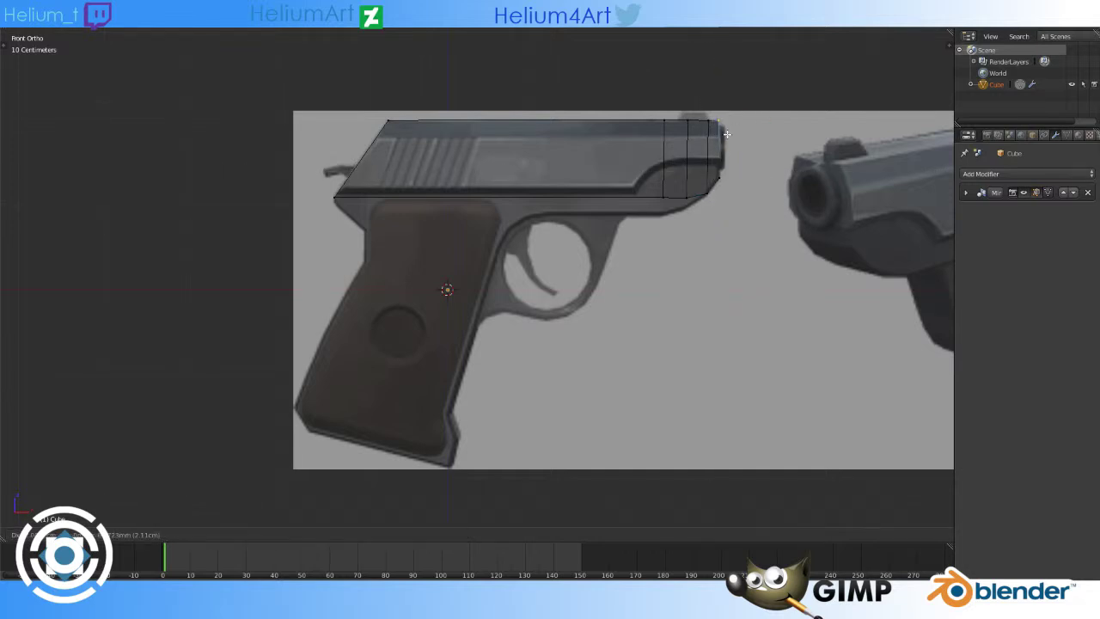
pyautogui.scroll(3, 726, 134)
pyautogui.scroll(3, 709, 252)
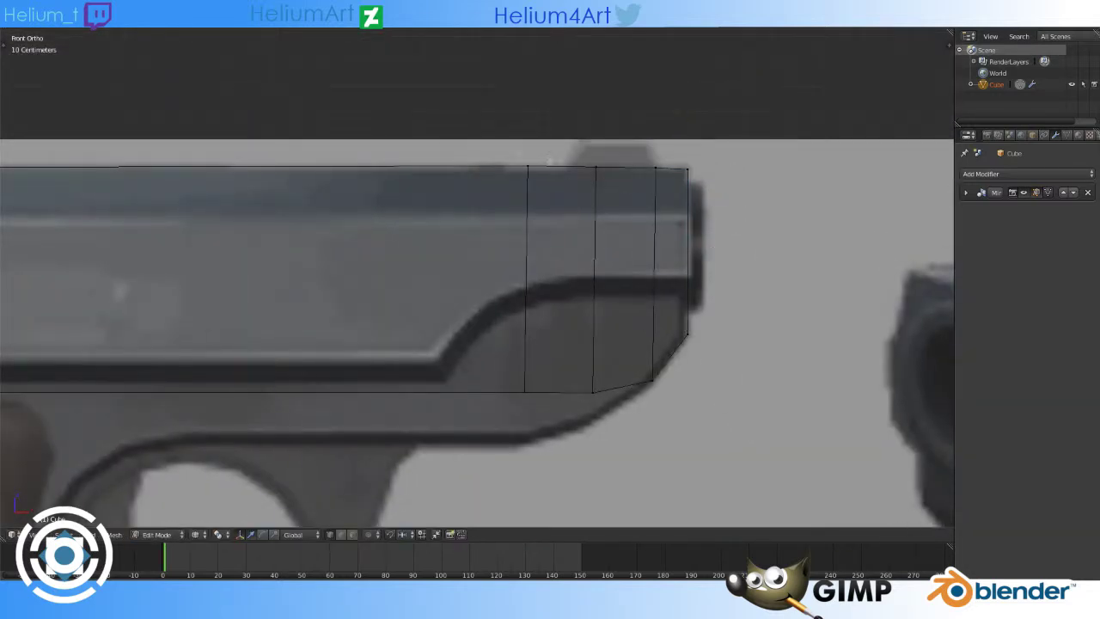
# Step: Drop the slide's lower corner vertex vertically along Z to match the reference
pyautogui.press('b')
pyautogui.moveTo(601, 258); pyautogui.dragTo(648, 326)
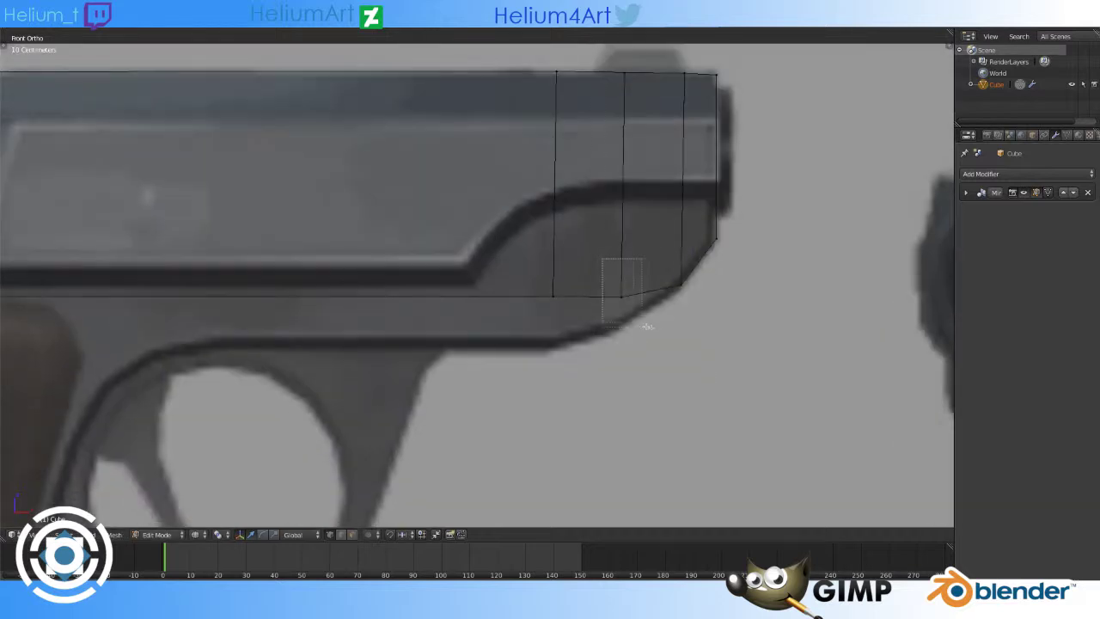
pyautogui.press('g')
pyautogui.press('z')
pyautogui.scroll(-3, 638, 296)
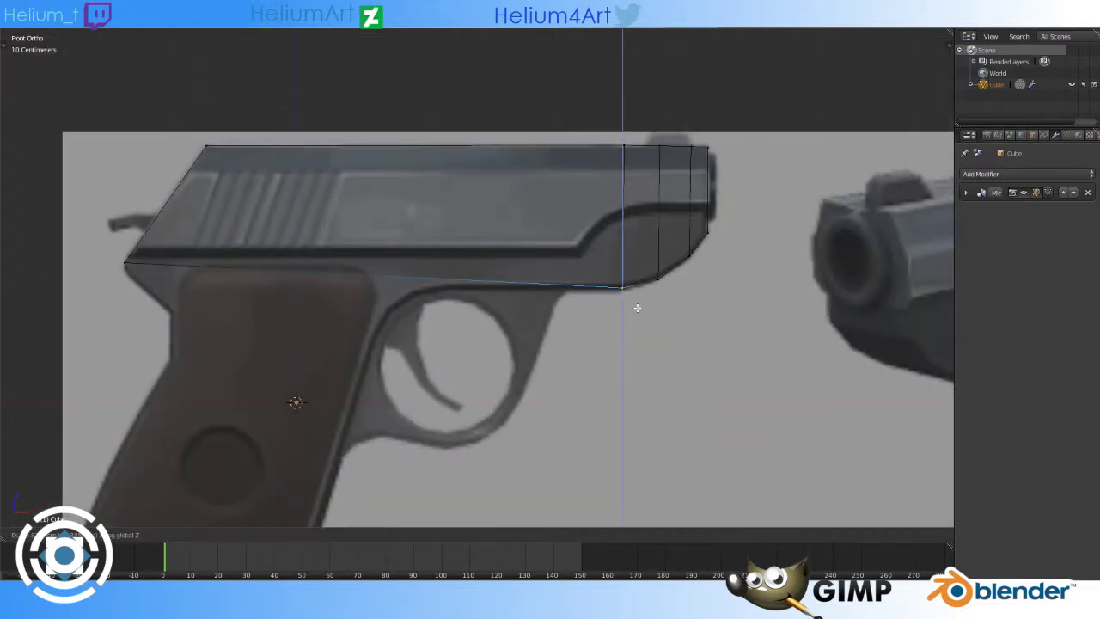
pyautogui.click(639, 293)
pyautogui.keyDown('shift'); pyautogui.moveTo(638, 292); pyautogui.dragTo(807, 246, button='middle'); pyautogui.keyUp('shift')
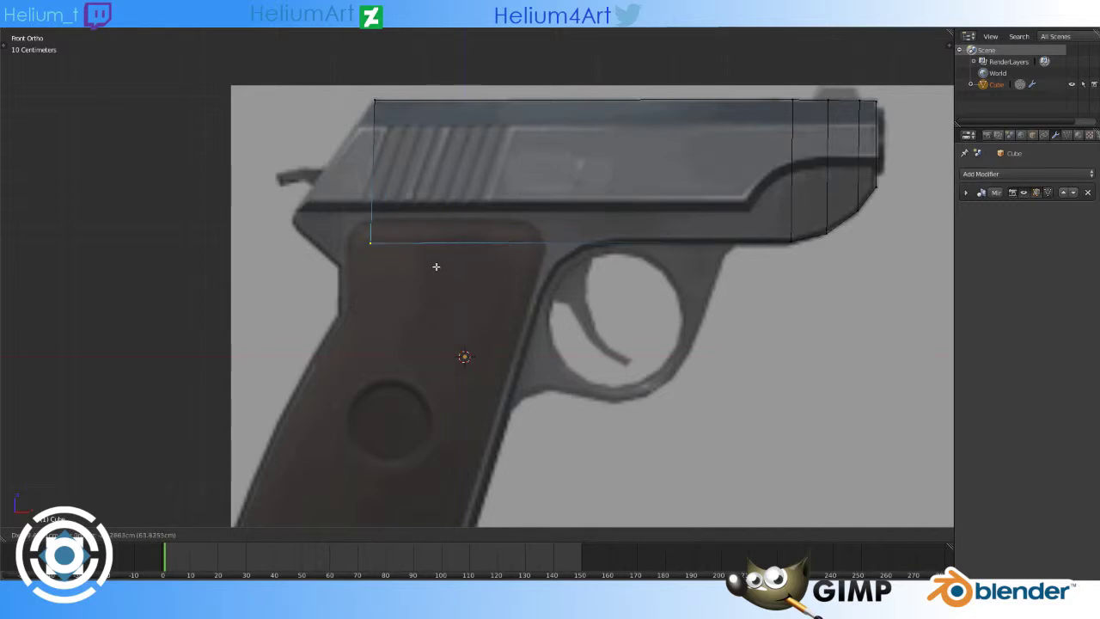
# Step: Extrude the rear face along X into the slanted back end of the slide
pyautogui.press('x')
pyautogui.click(407, 289)
pyautogui.moveTo(407, 289)
pyautogui.keyDown('shift'); pyautogui.mouseDown(button='middle')
pyautogui.moveTo(491, 278)
pyautogui.moveTo(801, 285)
pyautogui.moveTo(621, 290)
pyautogui.mouseUp(button='middle'); pyautogui.keyUp('shift')
pyautogui.press('KP_1')
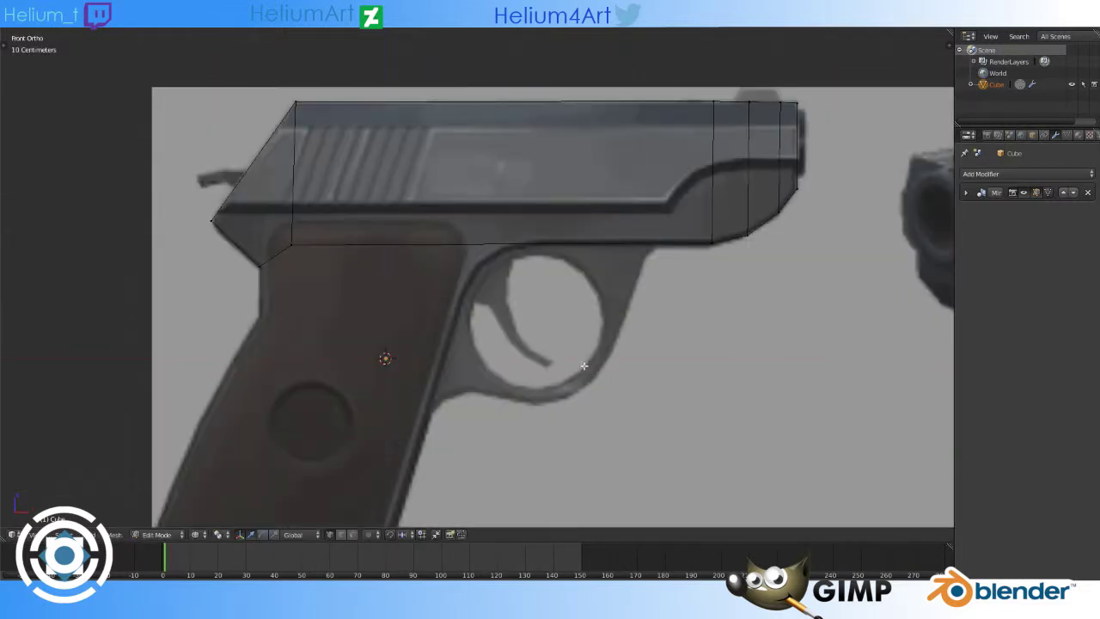
# Step: Add an edge loop across the slide and slide it into position
pyautogui.scroll(-3, 442, 300)
pyautogui.scroll(-2, 481, 327)
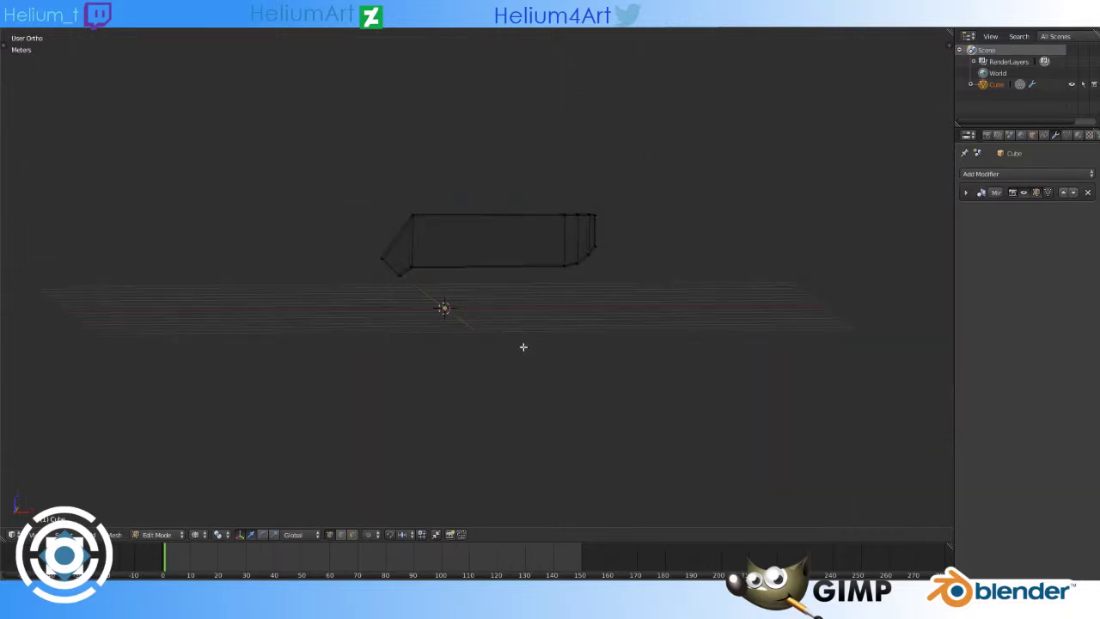
pyautogui.scroll(3, 573, 279)
pyautogui.scroll(3, 533, 215)
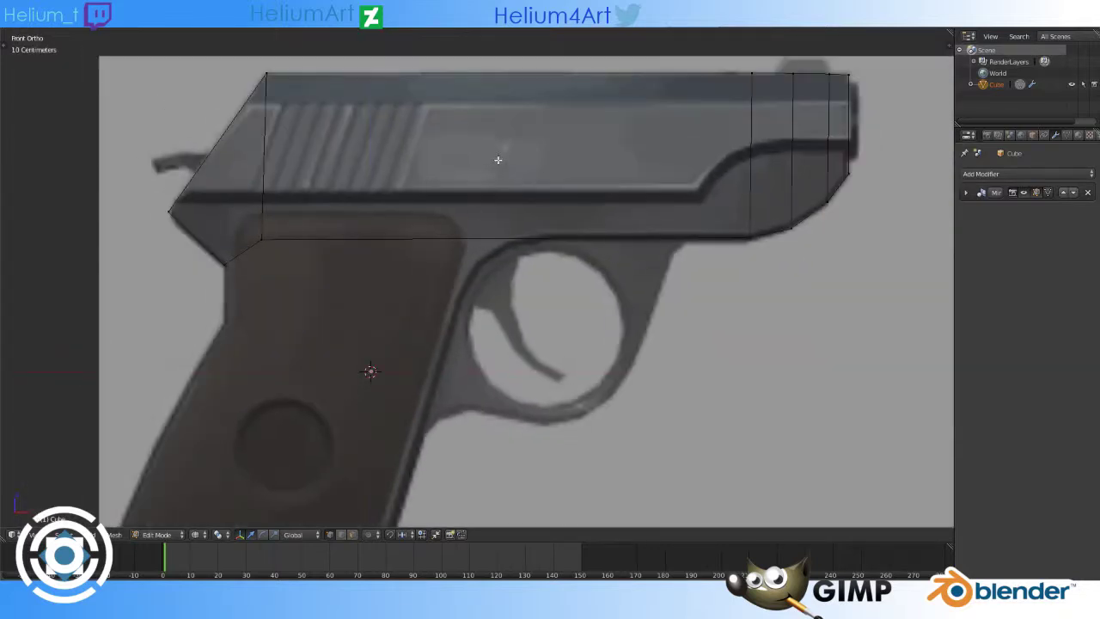
pyautogui.hotkey('ctrl', 'r')
pyautogui.moveTo(510, 84); pyautogui.dragTo(559, 78)
# Step: Extrude the slide's lower edge downward into the frame and upper grip
pyautogui.moveTo(419, 287); pyautogui.dragTo(424, 211, button='middle')
pyautogui.rightClick(403, 238)
pyautogui.press('KP_1')
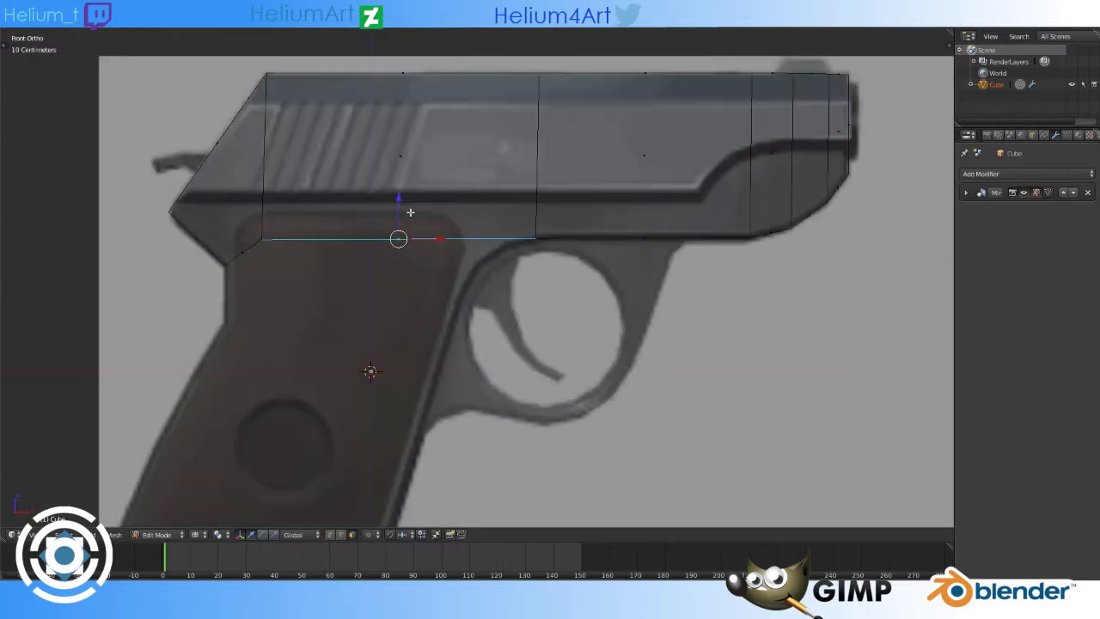
pyautogui.moveTo(273, 264); pyautogui.dragTo(309, 248, button='middle')
pyautogui.press('e')
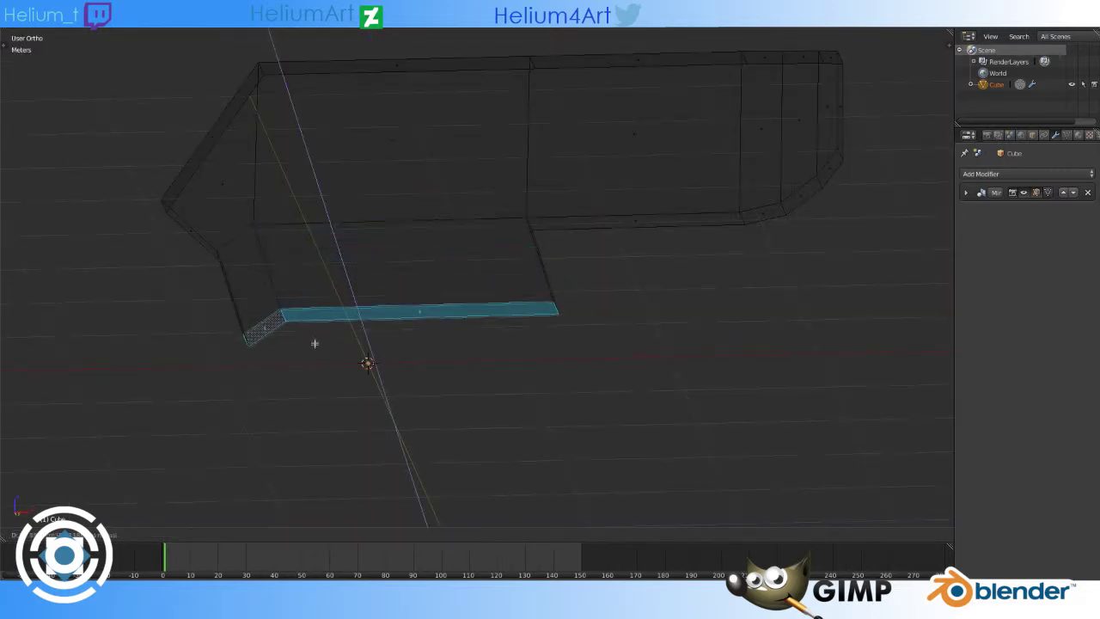
pyautogui.moveTo(314, 344); pyautogui.dragTo(368, 295, button='middle')
pyautogui.press('KP_1')
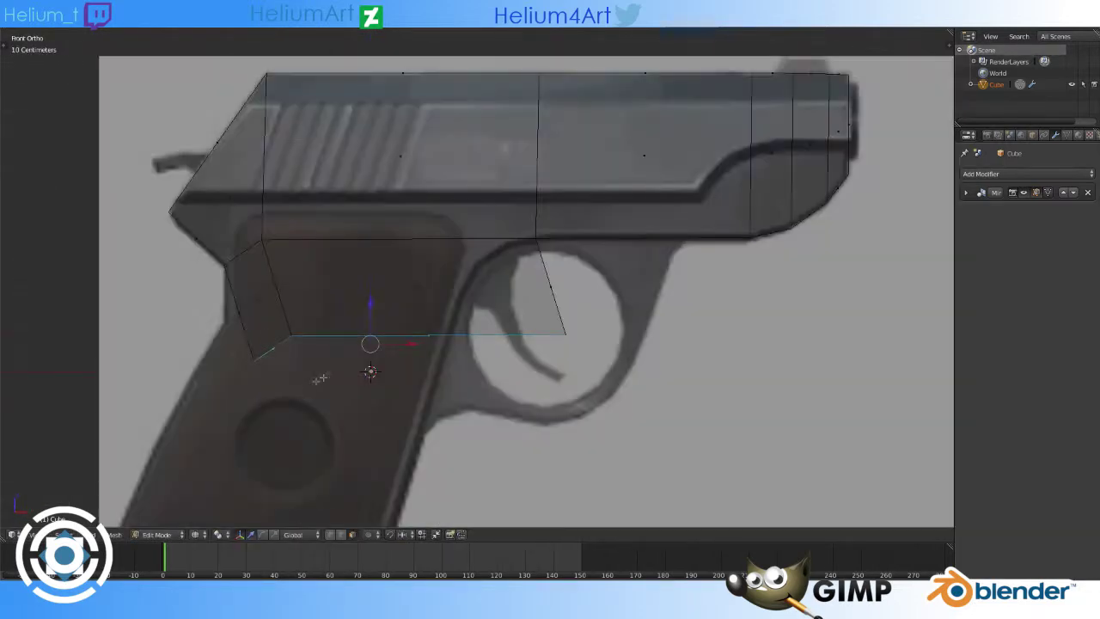
pyautogui.press('e')
# Step: Move the new frame vertices to trace the trigger guard area in the reference
pyautogui.press('g')
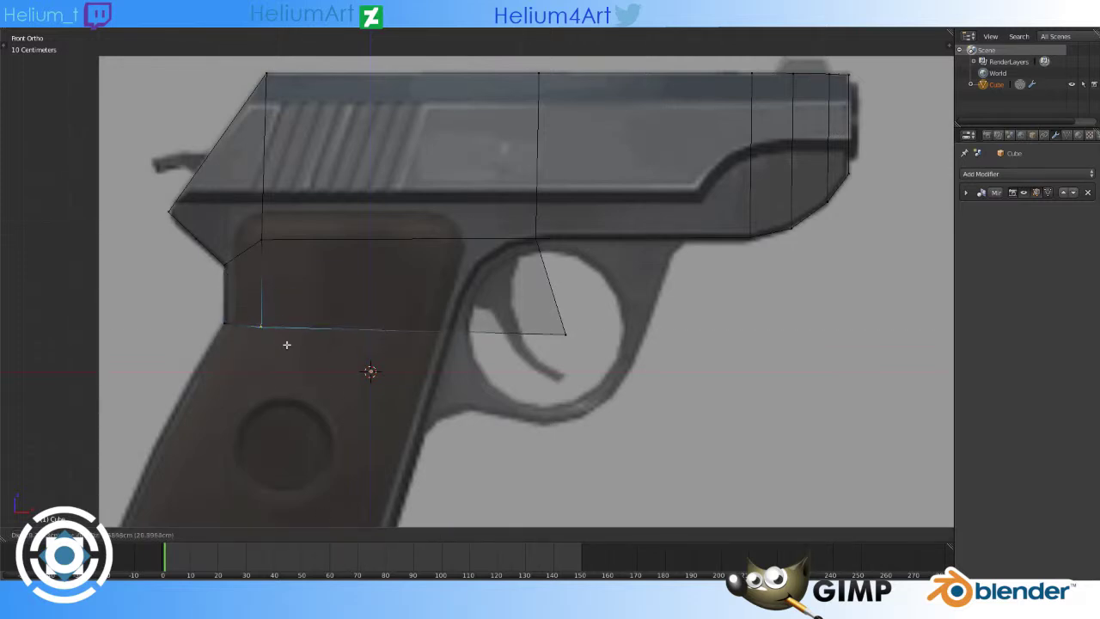
pyautogui.click(260, 355)
pyautogui.rightClick(565, 333)
pyautogui.press('g')
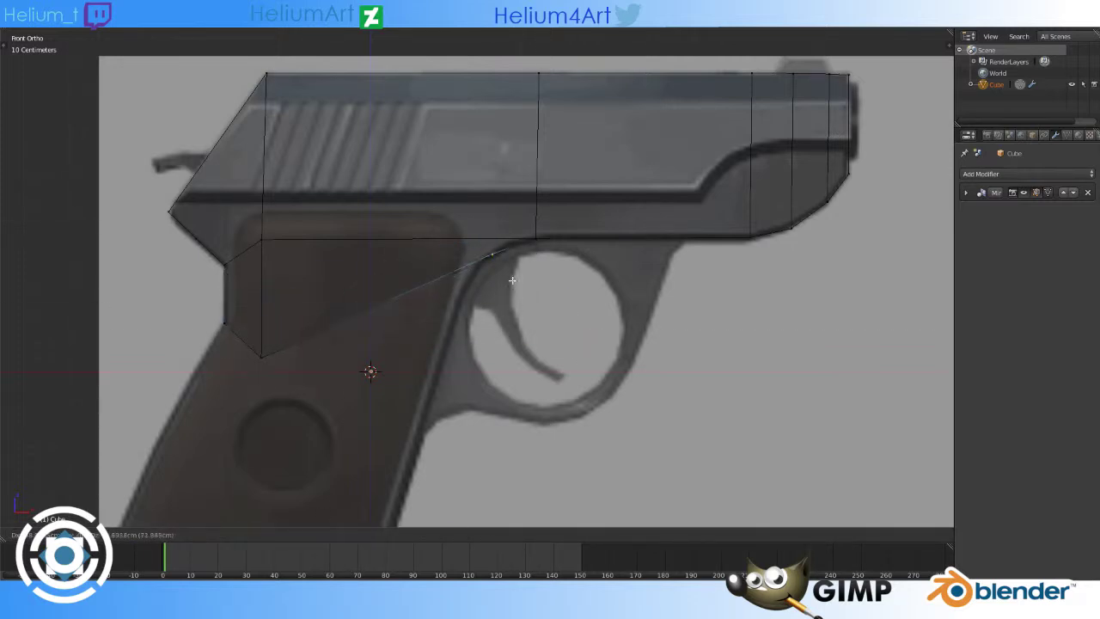
pyautogui.click(512, 279)
pyautogui.rightClick(536, 237)
pyautogui.press('g')
pyautogui.click(513, 237)
pyautogui.rightClick(471, 275)
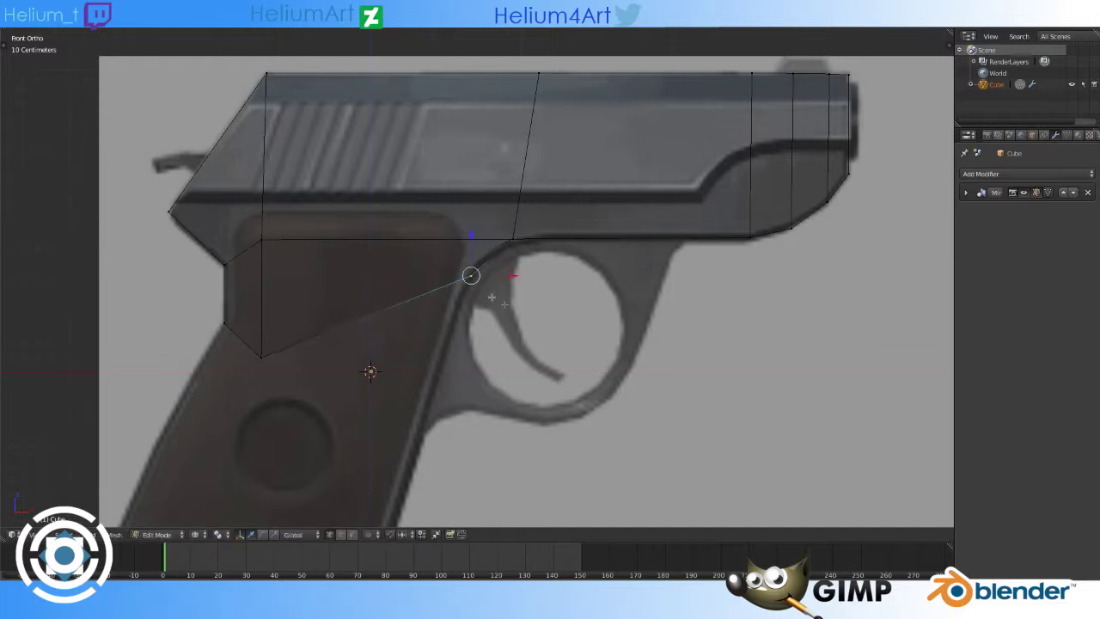
# Step: Box-select the bottom vertices of the grip in front view
pyautogui.moveTo(492, 298); pyautogui.dragTo(564, 405, button='middle')
pyautogui.press('KP_1')
pyautogui.keyDown('shift'); pyautogui.moveTo(368, 367); pyautogui.dragTo(404, 292, button='middle'); pyautogui.keyUp('shift')
pyautogui.press('b')
pyautogui.moveTo(268, 249); pyautogui.dragTo(385, 299)
# Step: Extrude the grip edge further down and fit its vertices to the grip outline
pyautogui.press('e')
pyautogui.click(470, 396)
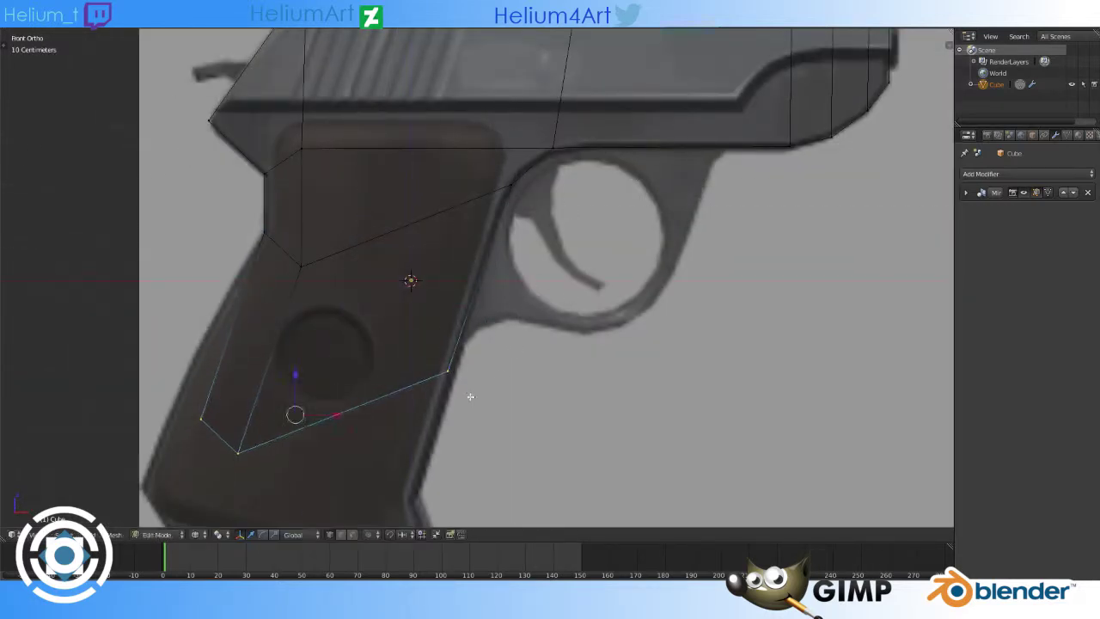
pyautogui.scroll(-2, 470, 396)
pyautogui.keyDown('shift'); pyautogui.moveTo(470, 396); pyautogui.dragTo(527, 331, button='middle'); pyautogui.keyUp('shift')
pyautogui.press('g')
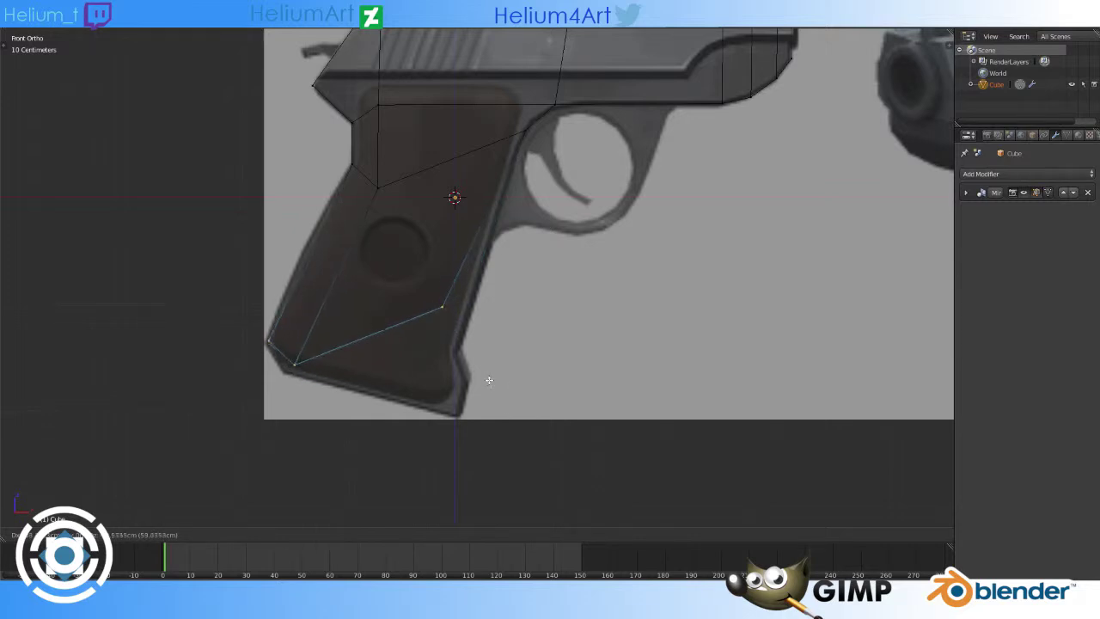
pyautogui.press('g')
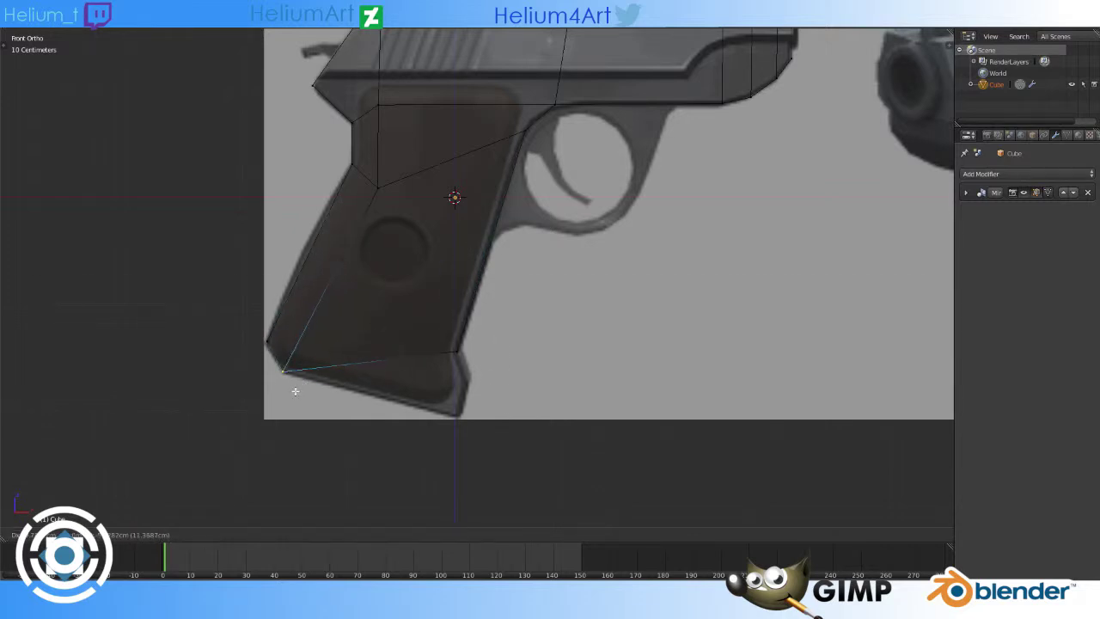
pyautogui.click(294, 391)
# Step: Add an edge loop across the grip's middle and adjust its left-edge vertex
pyautogui.press('a')
pyautogui.click(367, 247)
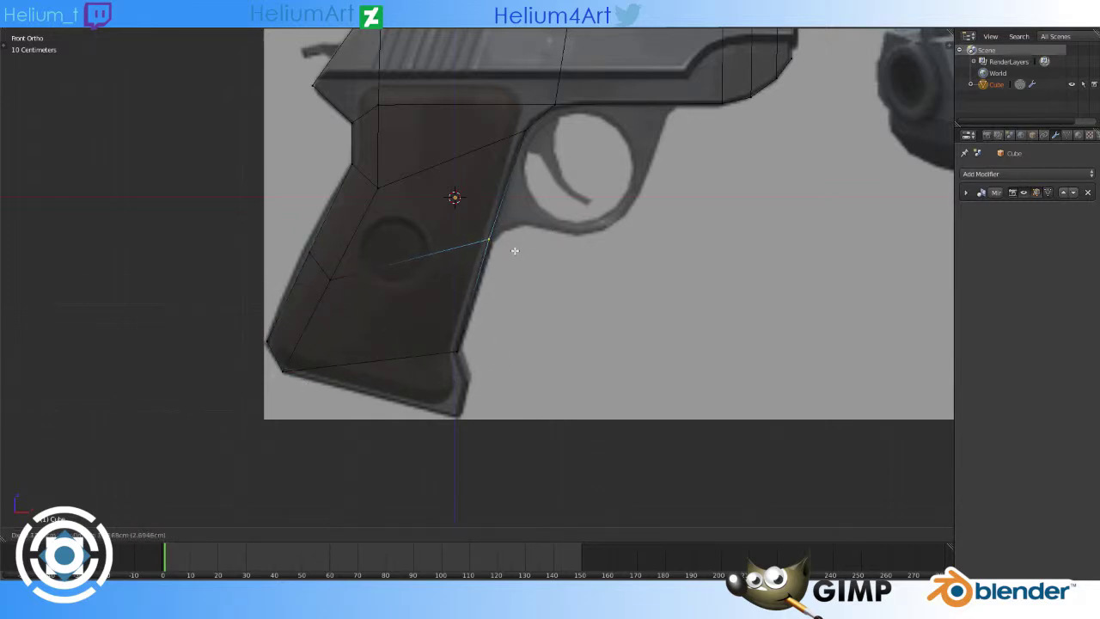
pyautogui.rightClick(309, 248)
pyautogui.press('g')
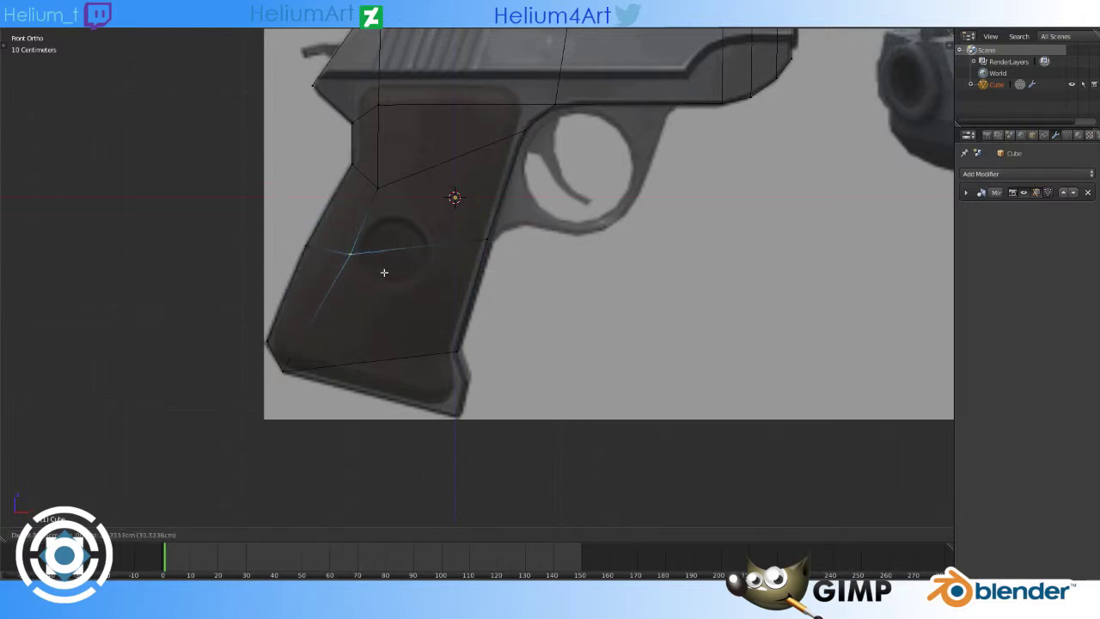
pyautogui.click(381, 275)
# Step: Pull the bottom-left grip vertex down to the grip's base corner
pyautogui.press('b')
pyautogui.moveTo(368, 97); pyautogui.dragTo(413, 120)
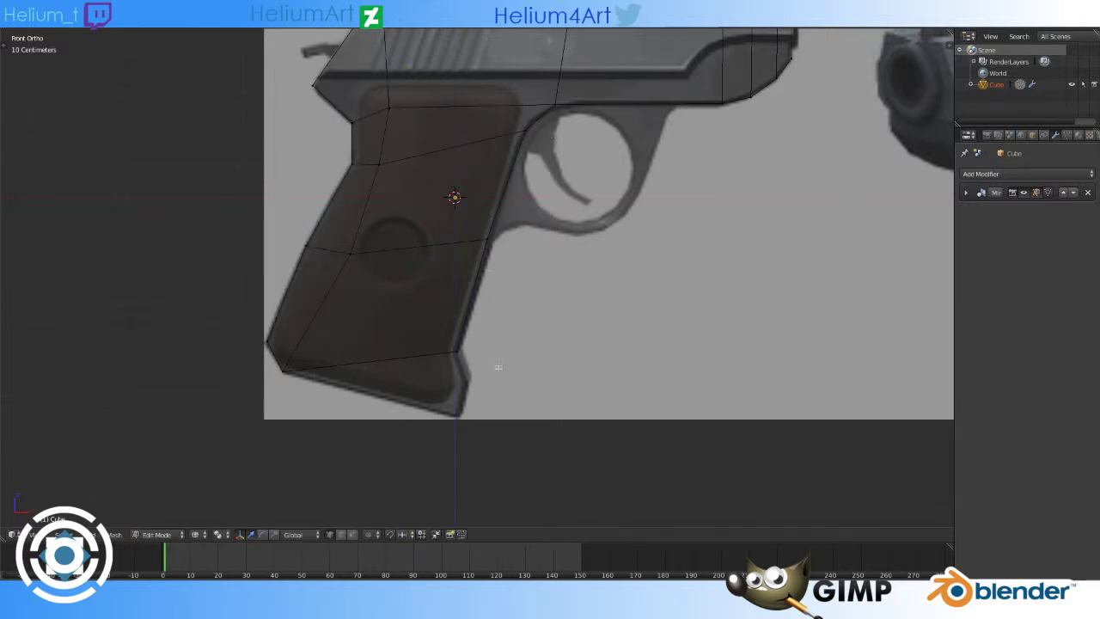
pyautogui.scroll(2, 499, 367)
pyautogui.rightClick(444, 250)
pyautogui.keyDown('shift'); pyautogui.rightClick(197, 282); pyautogui.keyUp('shift')
pyautogui.press('g')
pyautogui.click(514, 384)
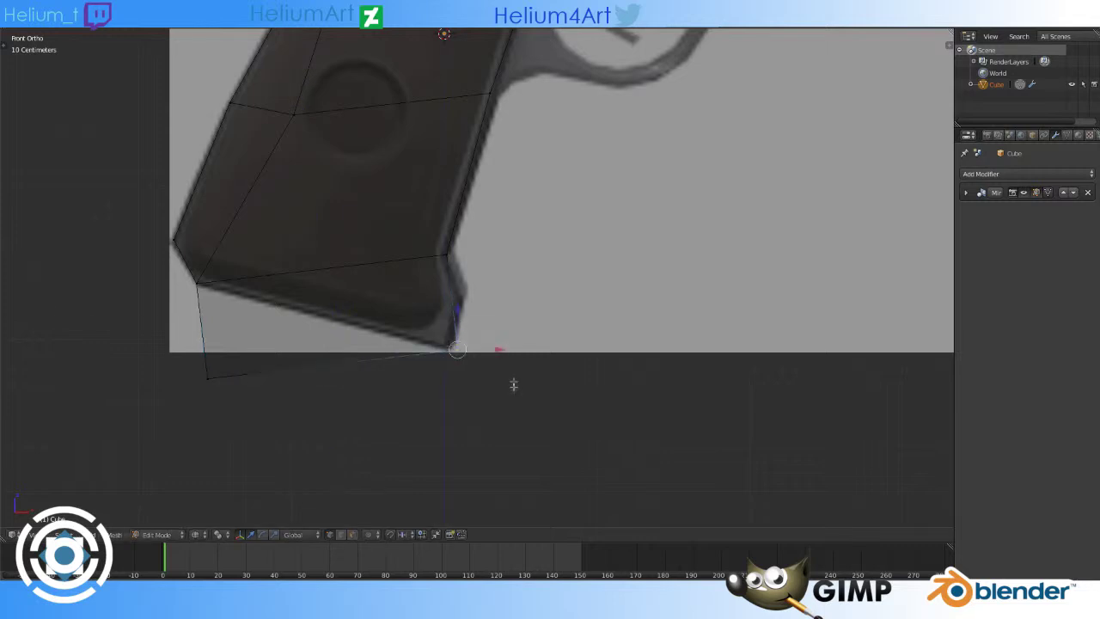
pyautogui.press('g')
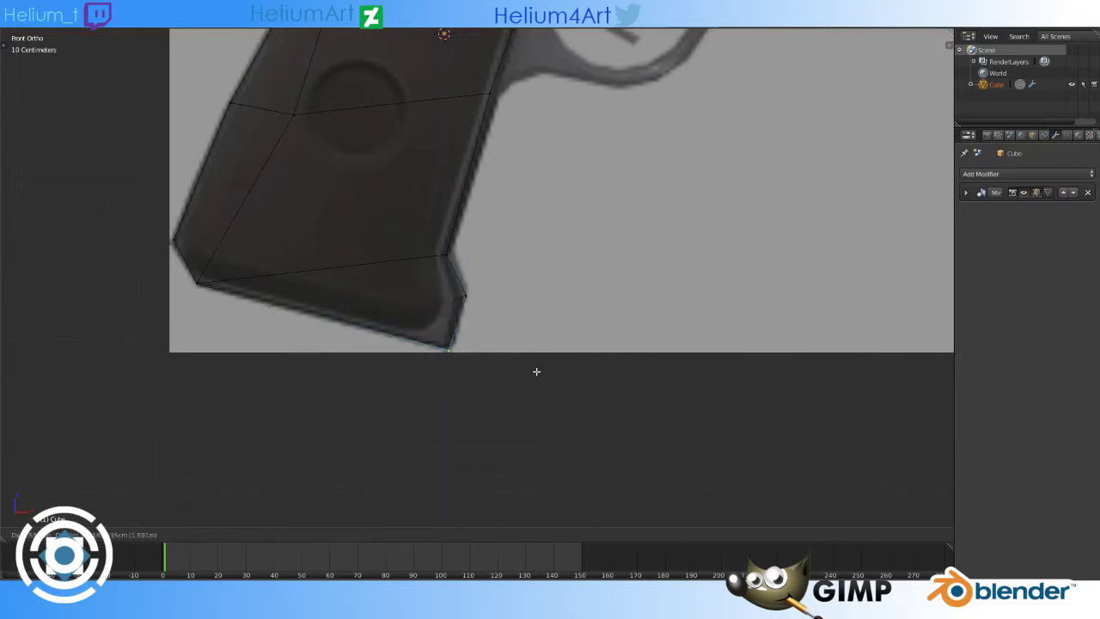
pyautogui.click(536, 371)
# Step: Orbit to check the grip in 3D, then reframe the gun in front view
pyautogui.moveTo(536, 371)
pyautogui.mouseDown(button='middle')
pyautogui.moveTo(417, 237)
pyautogui.moveTo(701, 370)
pyautogui.mouseUp(button='middle')
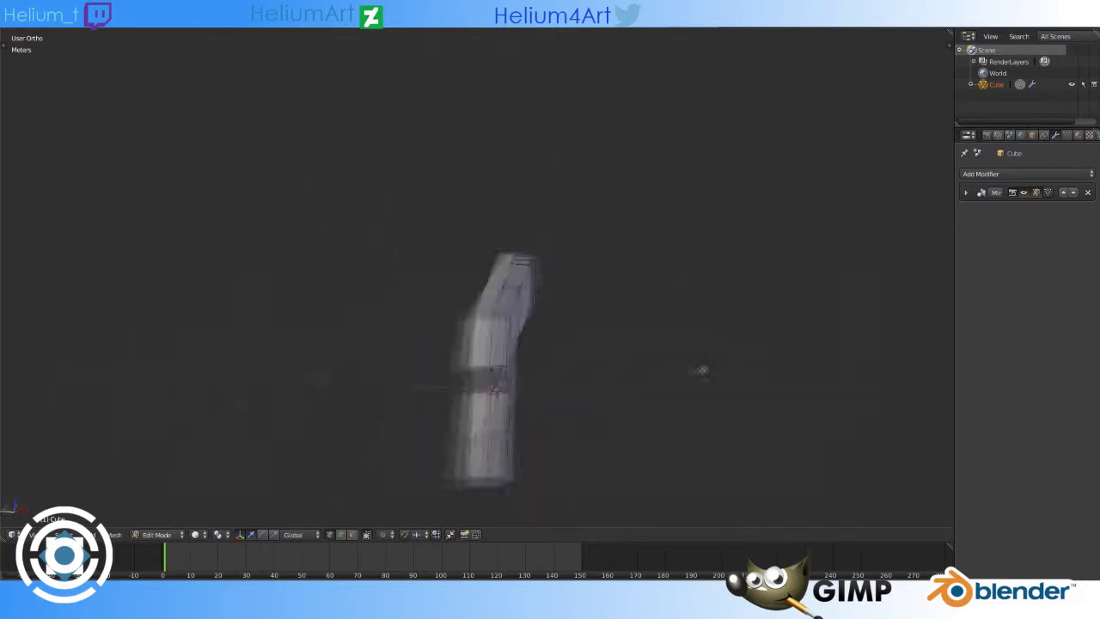
pyautogui.press('KP_1')
pyautogui.scroll(3, 602, 378)
pyautogui.keyDown('shift'); pyautogui.moveTo(609, 393); pyautogui.dragTo(609, 301, button='middle'); pyautogui.keyUp('shift')
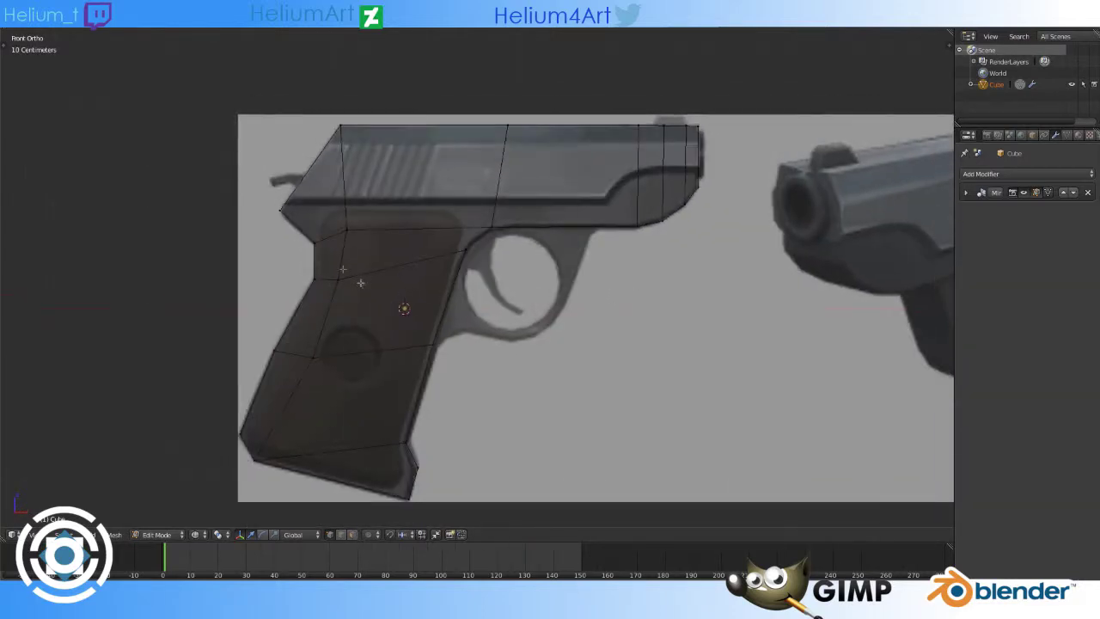
# Step: Turn on see-through X-ray in front view and move trigger-guard vertices onto the reference
pyautogui.scroll(-2, 360, 282)
pyautogui.moveTo(360, 283)
pyautogui.mouseDown(button='middle')
pyautogui.moveTo(399, 250)
pyautogui.moveTo(470, 281)
pyautogui.mouseUp(button='middle')
pyautogui.press('KP_1')
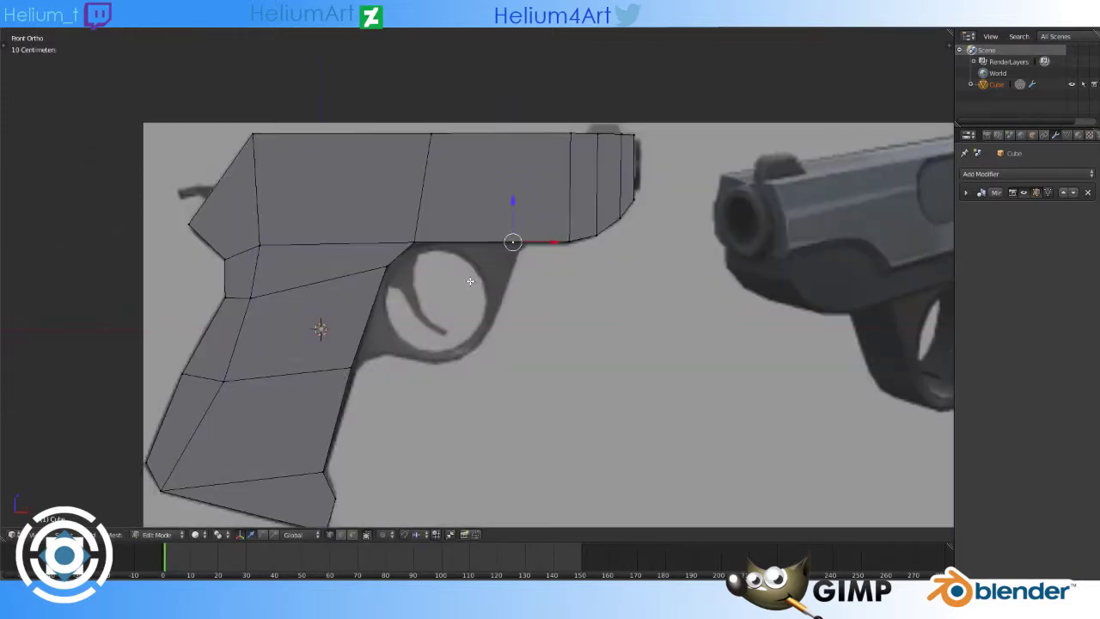
pyautogui.press('z')
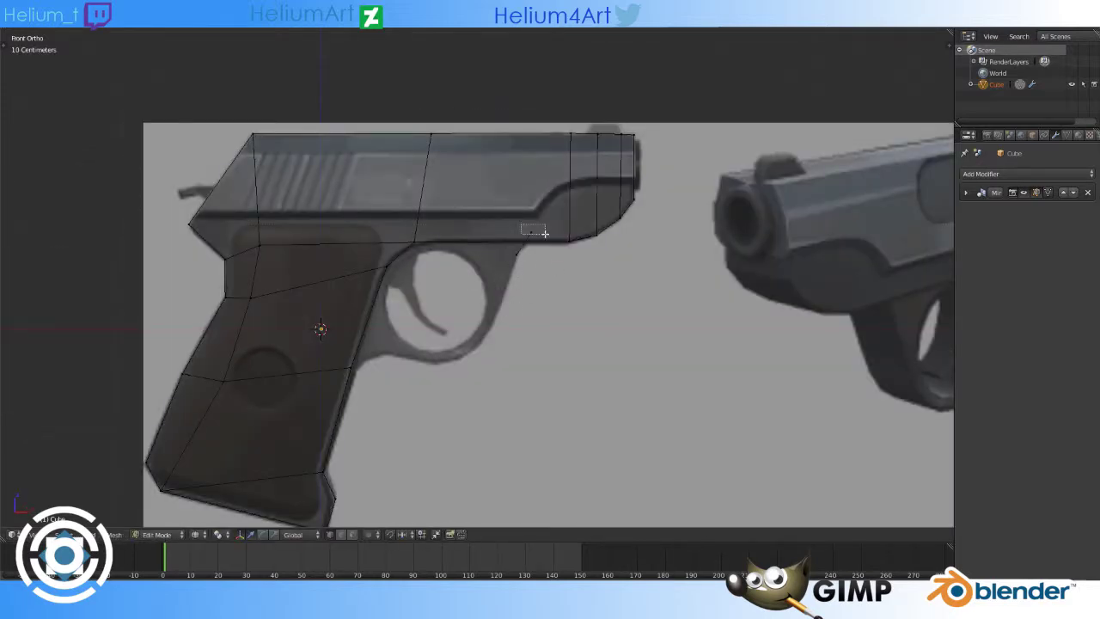
pyautogui.click(383, 385)
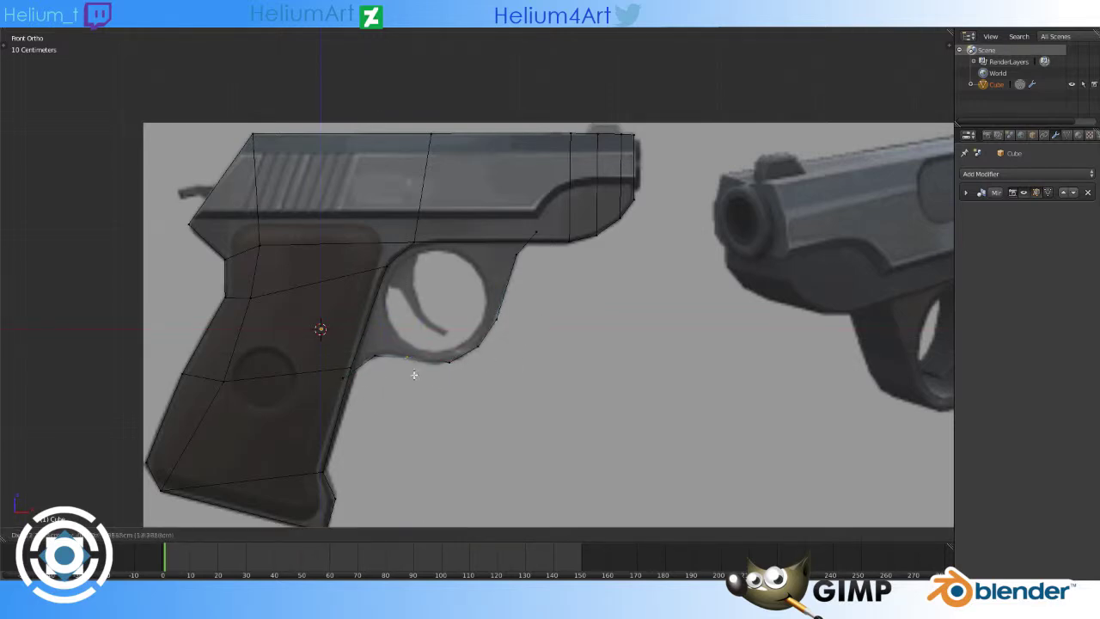
# Step: Place the guard's vertex chain and right-side vertex on the reference ring outline
pyautogui.scroll(3, 373, 371)
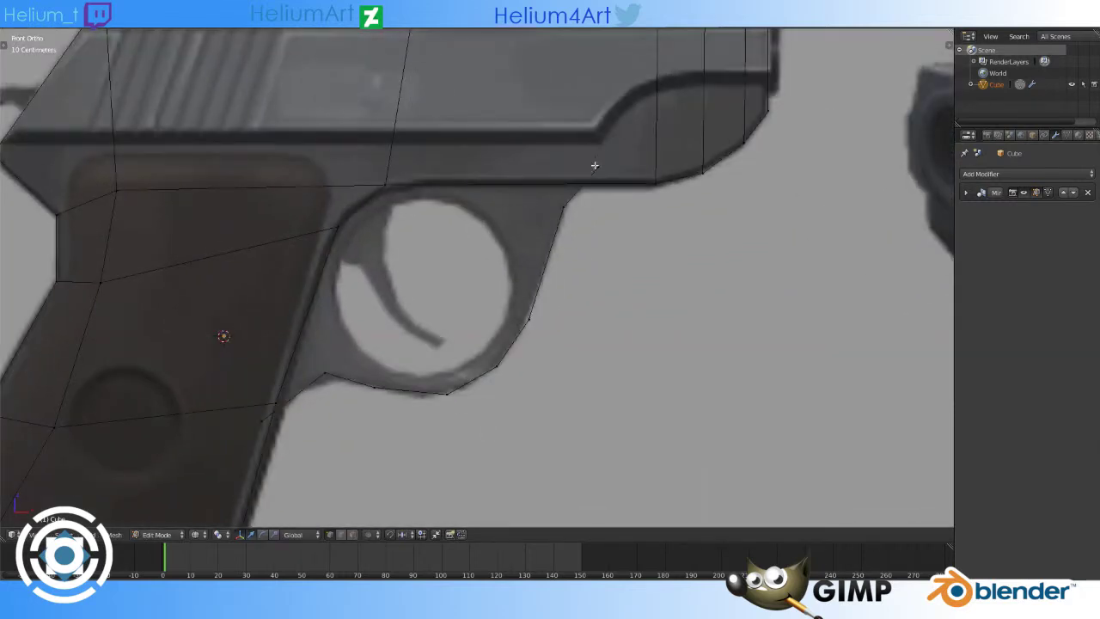
pyautogui.press('g')
pyautogui.click(585, 254)
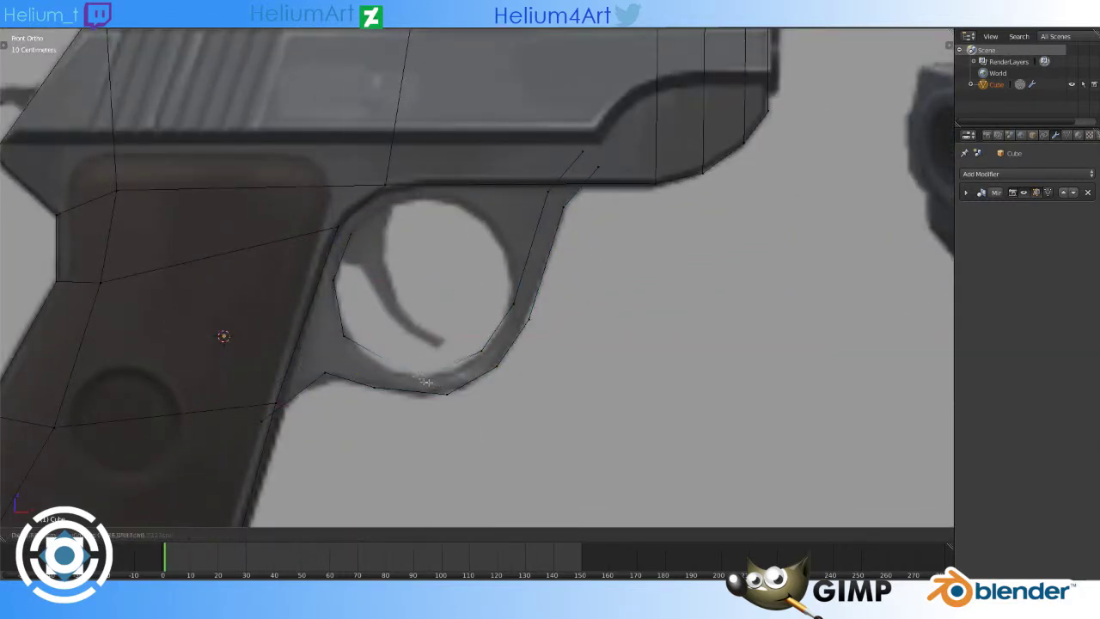
pyautogui.rightClick(512, 319)
pyautogui.press('g')
pyautogui.press('g')
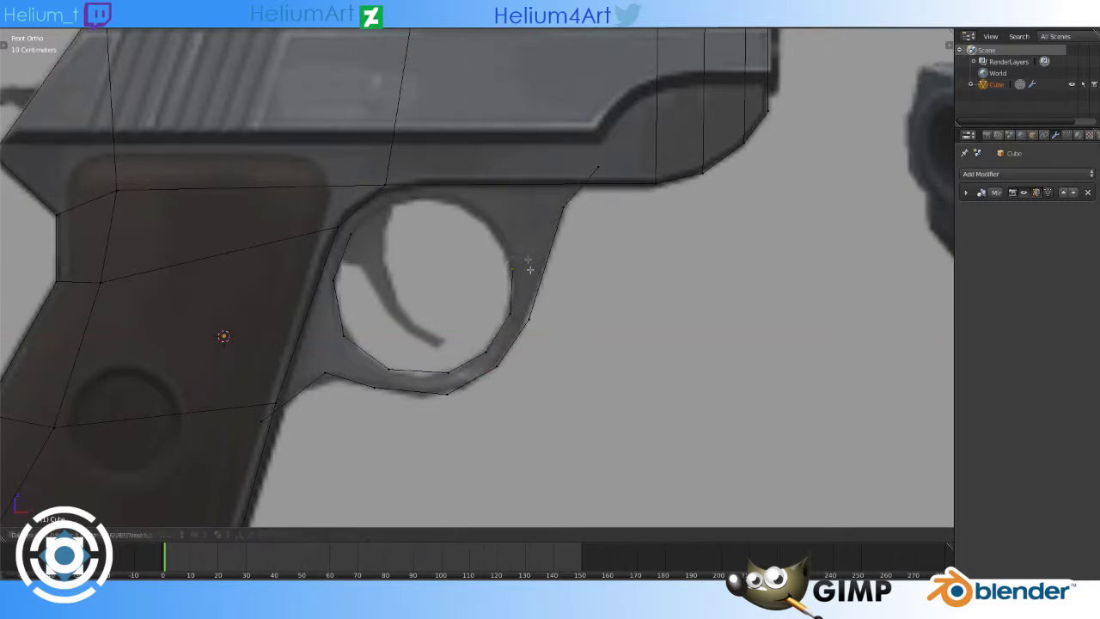
pyautogui.click(418, 208)
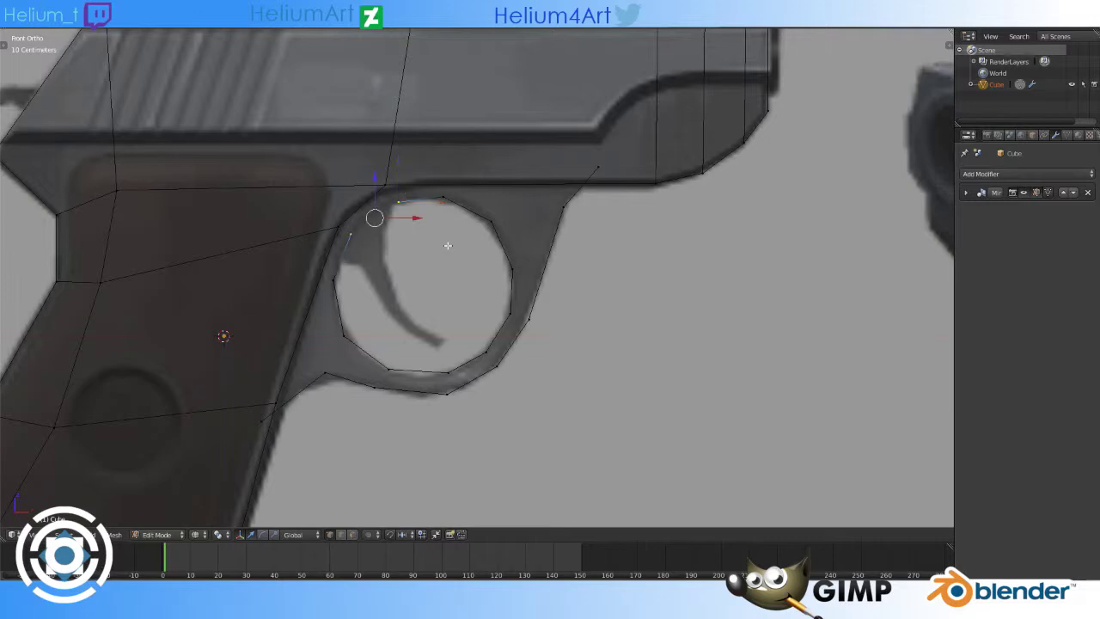
pyautogui.moveTo(447, 245)
pyautogui.mouseDown(button='middle')
pyautogui.moveTo(371, 277)
pyautogui.moveTo(353, 255)
pyautogui.mouseUp(button='middle')
# Step: Add a loop cut to the trigger guard in front view with X-ray on
pyautogui.scroll(5, 354, 255)
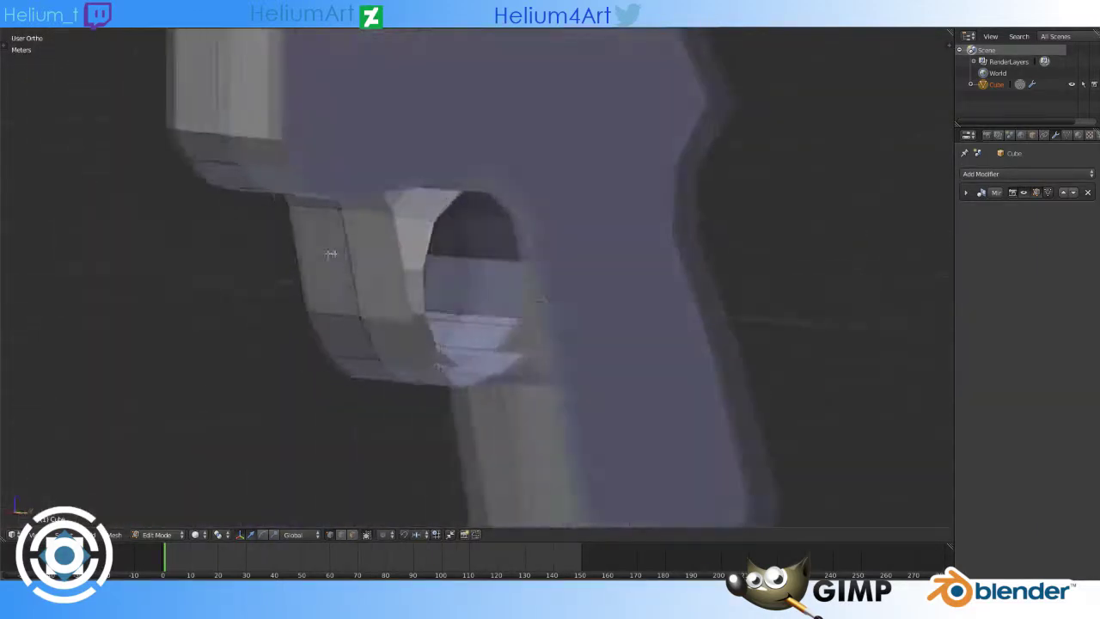
pyautogui.press('KP_1')
pyautogui.hotkey('ctrl', 'r')
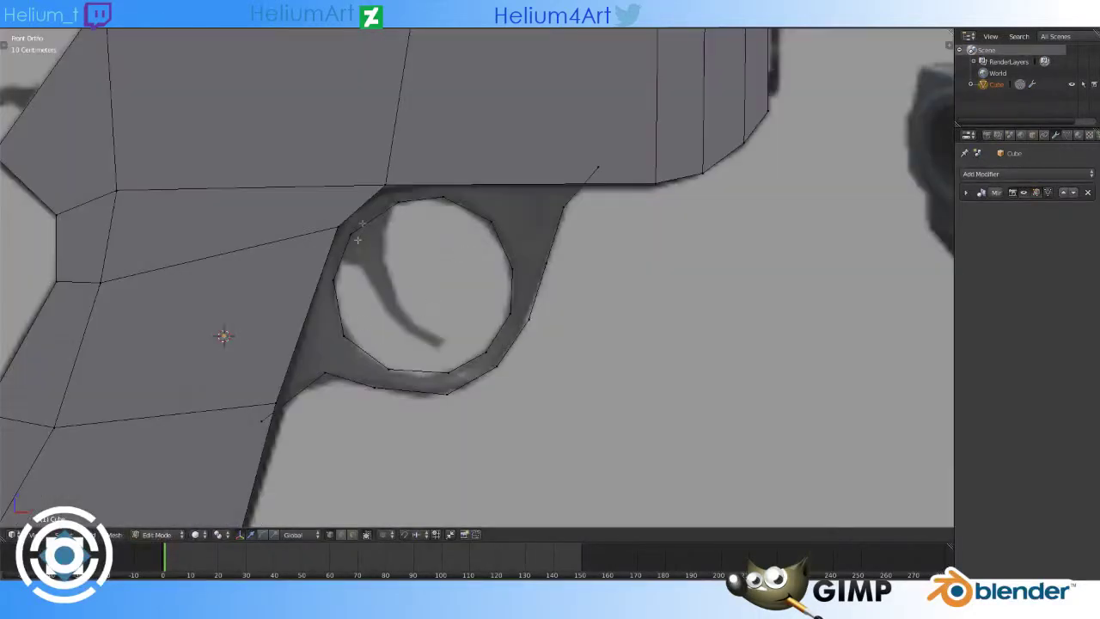
pyautogui.press('z')
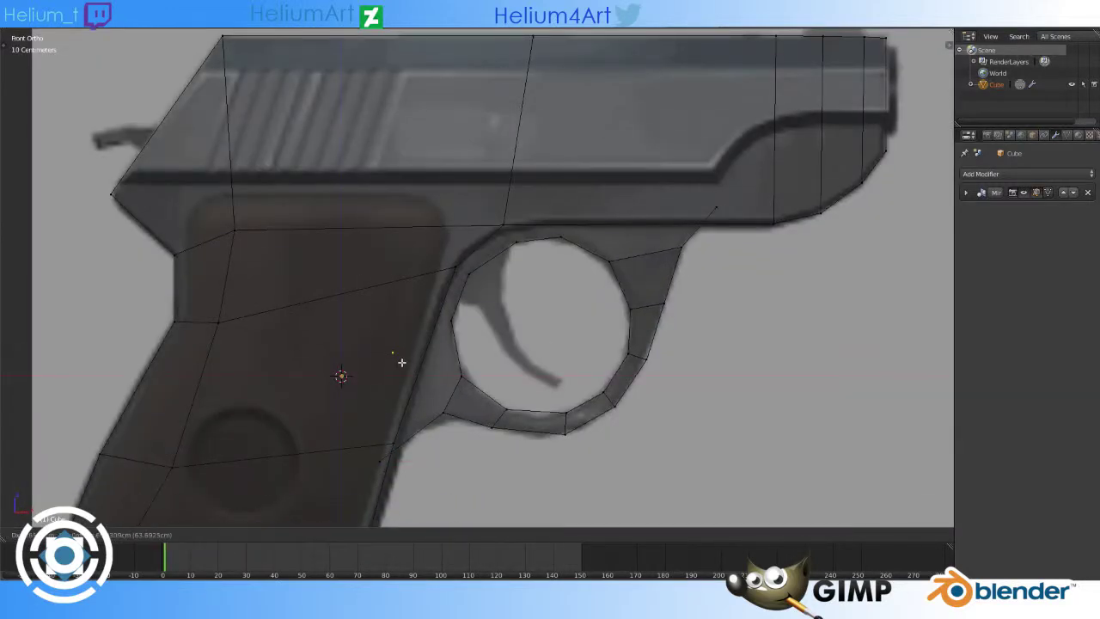
pyautogui.click(448, 230)
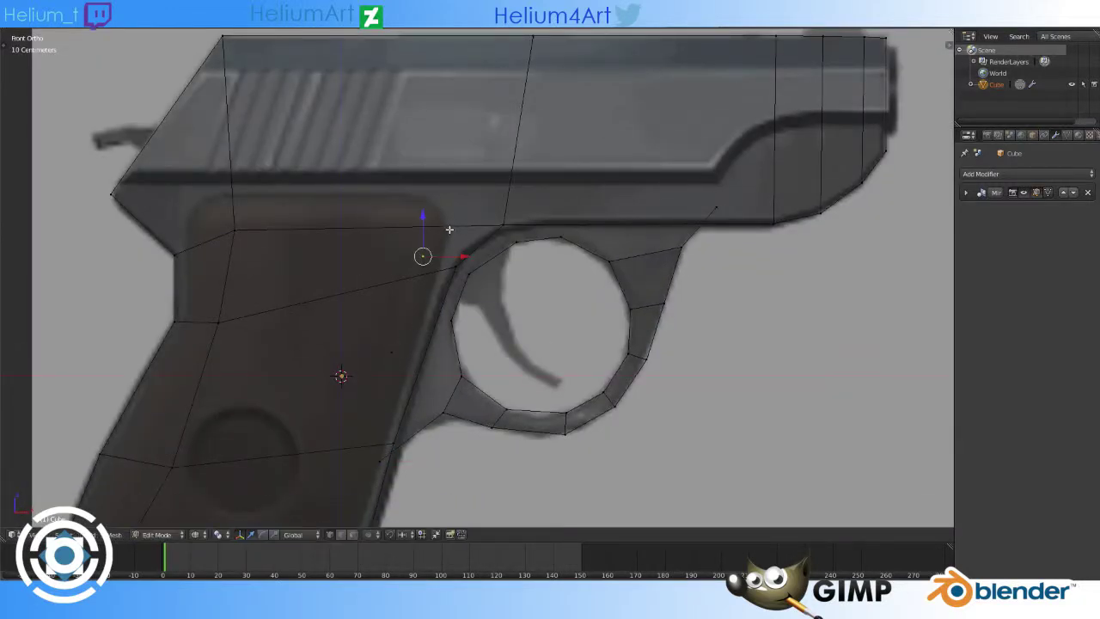
# Step: Align two front trigger-guard vertices to the reference outline
pyautogui.press('g')
pyautogui.click(554, 180)
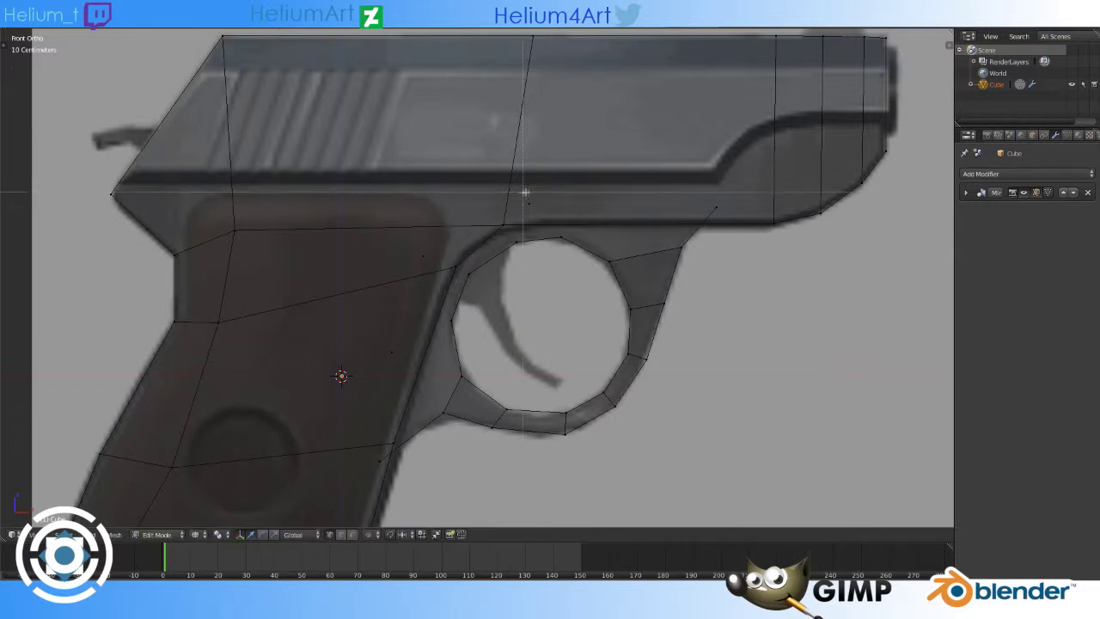
pyautogui.press('g')
pyautogui.click(653, 207)
pyautogui.moveTo(693, 246); pyautogui.dragTo(605, 260, button='middle')
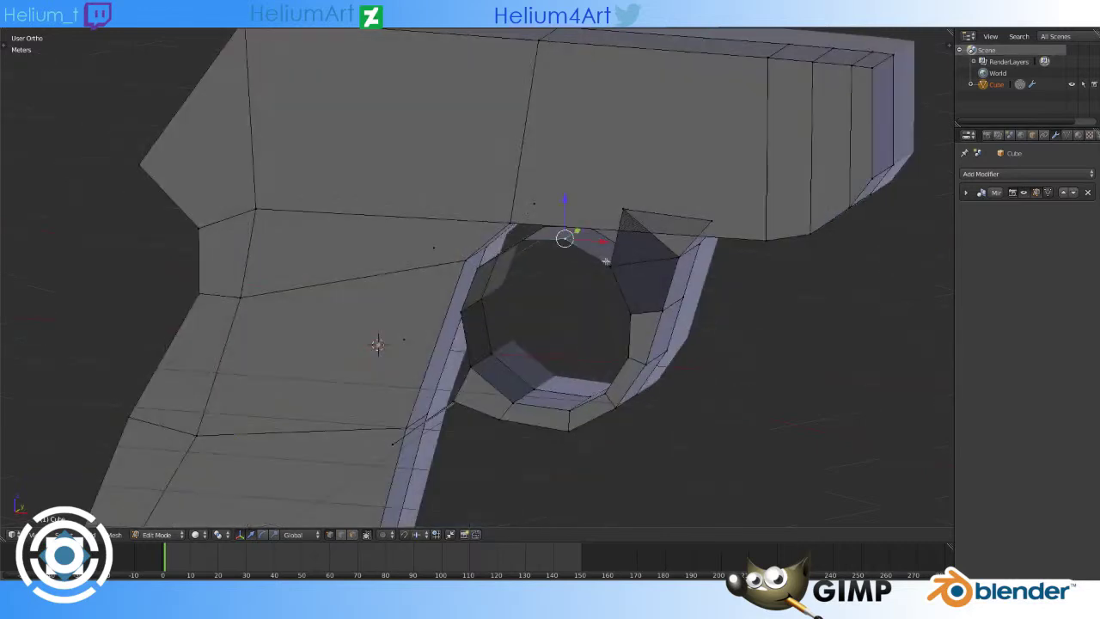
# Step: Delete the stray vertices while viewing the mesh in wireframe
pyautogui.press('z')
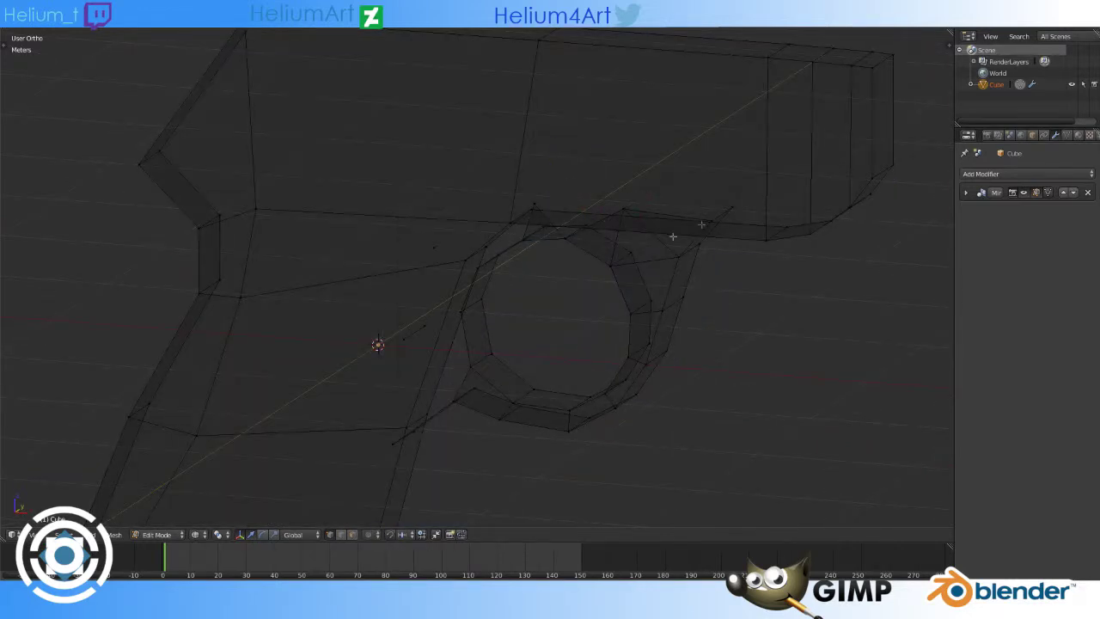
pyautogui.moveTo(670, 235)
pyautogui.mouseDown(button='middle')
pyautogui.moveTo(793, 216)
pyautogui.moveTo(444, 300)
pyautogui.moveTo(455, 347)
pyautogui.mouseUp(button='middle')
pyautogui.press('x')
pyautogui.click(404, 298)
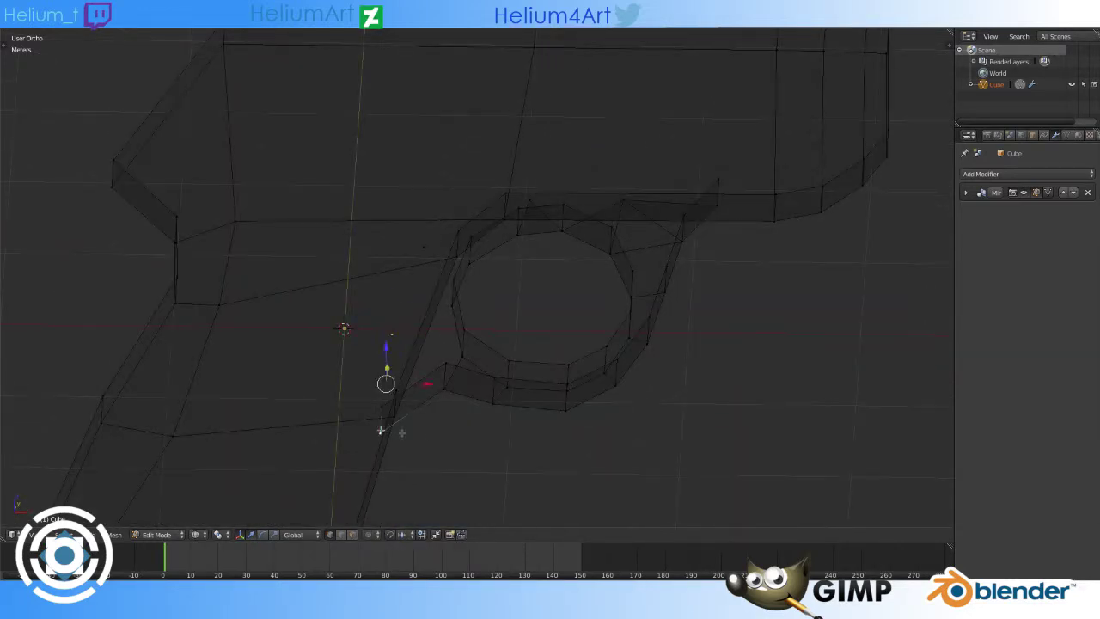
# Step: Fill the small triangular face near the guard and inspect it from below
pyautogui.moveTo(380, 430); pyautogui.dragTo(412, 403, button='middle')
pyautogui.press('f')
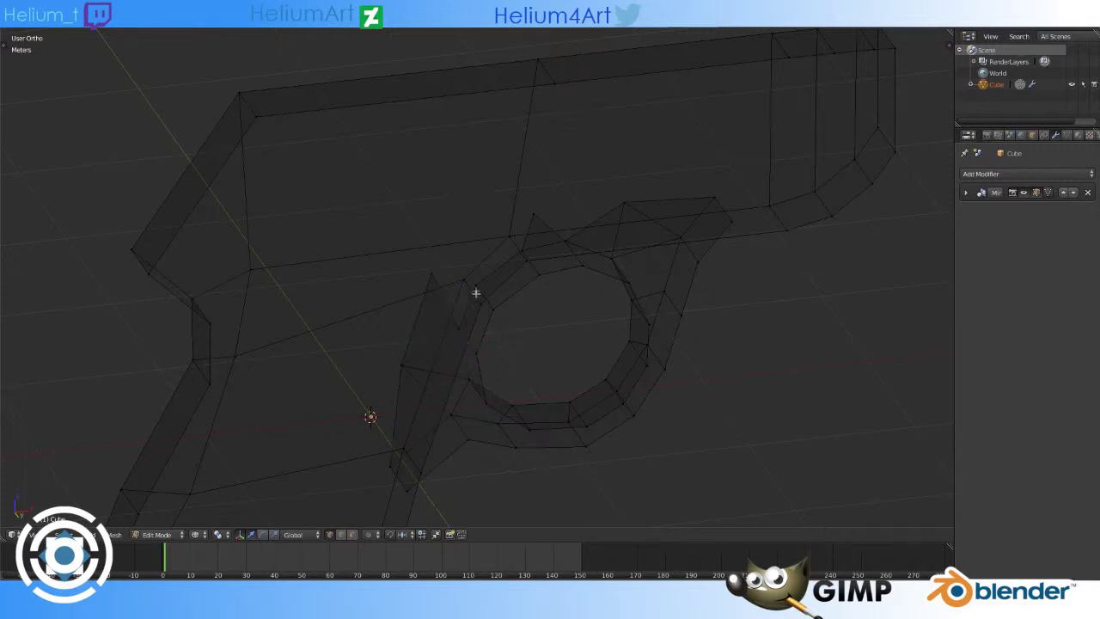
pyautogui.moveTo(462, 279); pyautogui.dragTo(427, 393, button='middle')
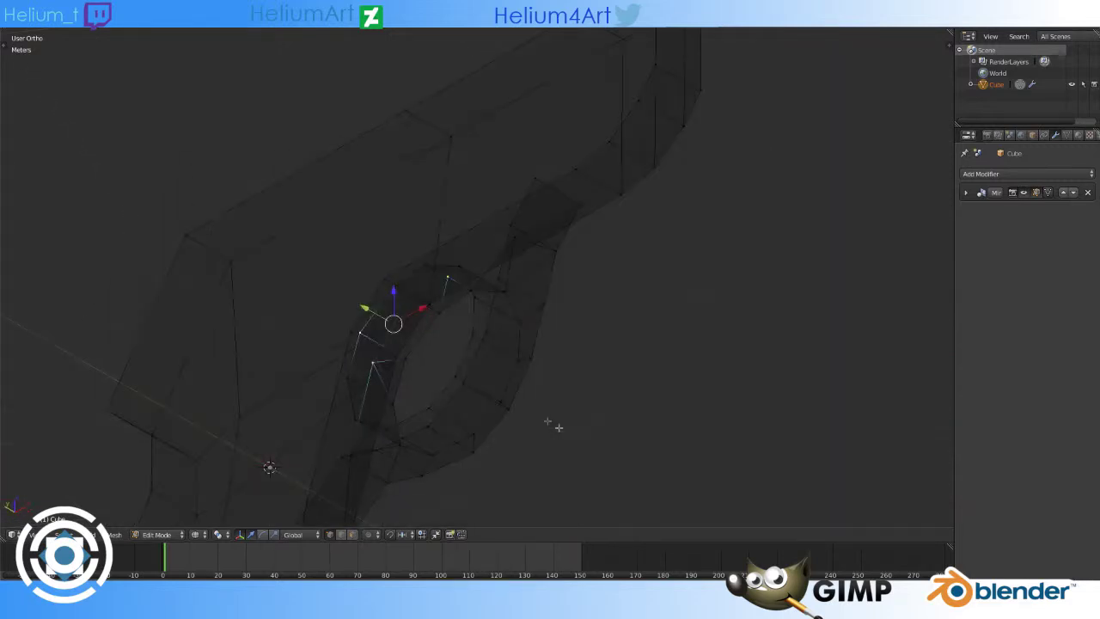
pyautogui.scroll(3, 457, 386)
pyautogui.scroll(-3, 486, 344)
pyautogui.moveTo(486, 344); pyautogui.dragTo(531, 320, button='middle')
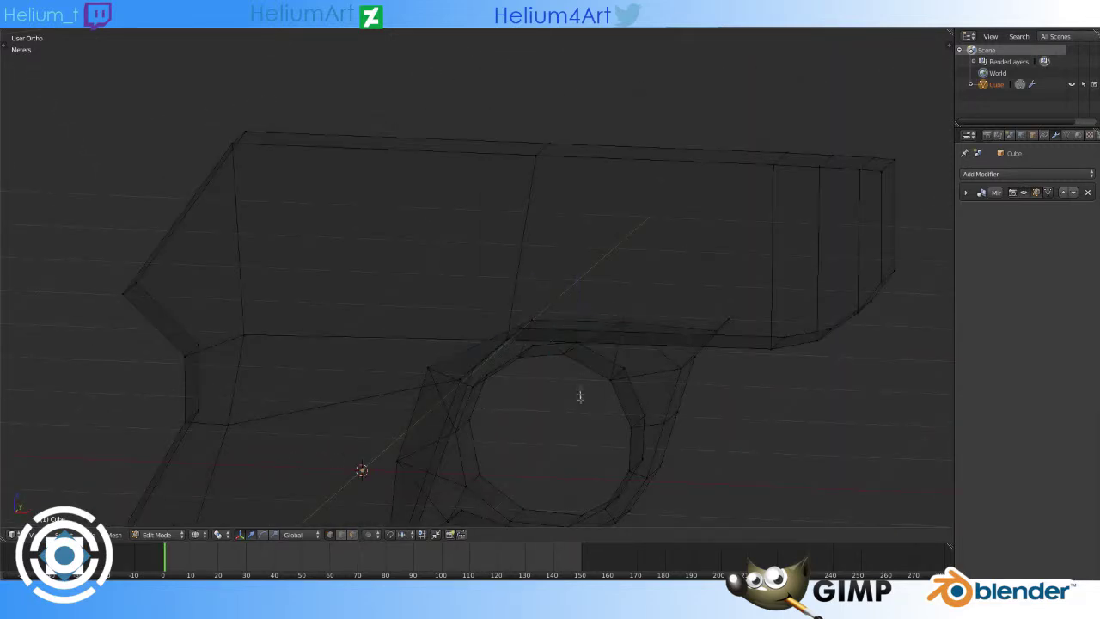
# Step: Return to solid shading and select the trigger-guard ring faces with L
pyautogui.press('z')
pyautogui.scroll(3, 516, 255)
pyautogui.moveTo(515, 256); pyautogui.dragTo(601, 344, button='middle')
pyautogui.press('l')
pyautogui.scroll(-3, 567, 331)
pyautogui.scroll(-2, 622, 348)
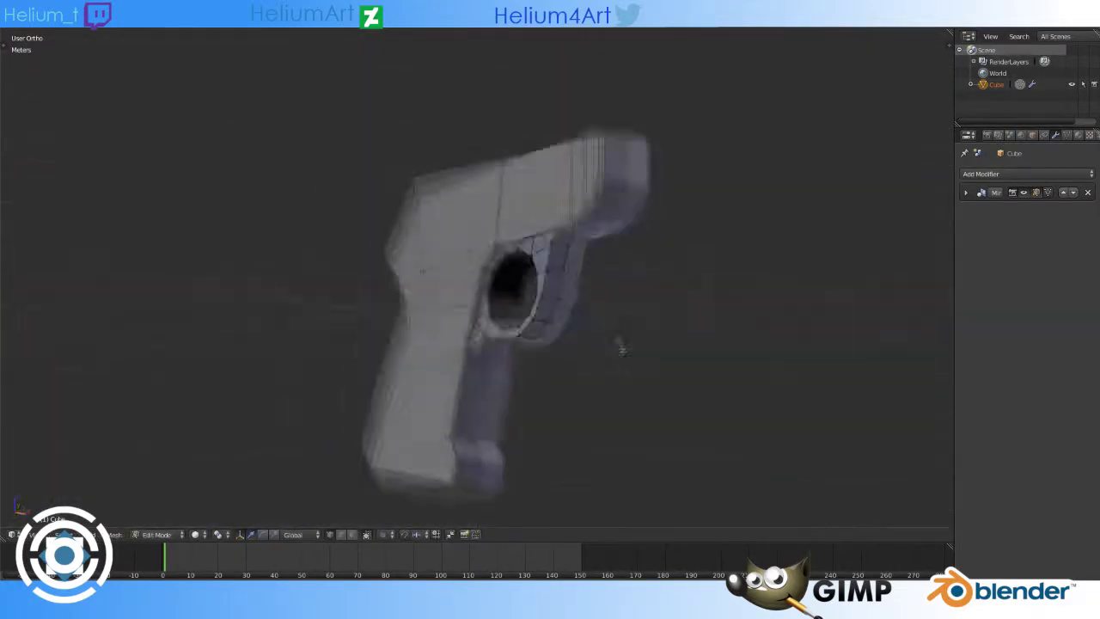
pyautogui.press('KP_1')
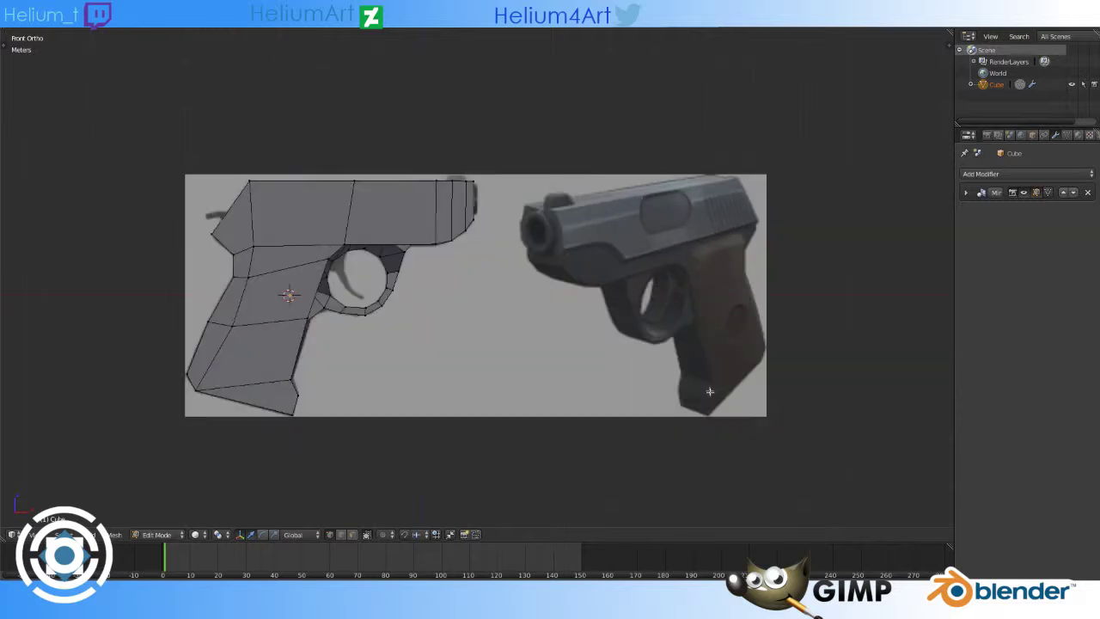
# Step: Add more trigger-guard ring faces with L and reframe the front reference view
pyautogui.moveTo(710, 391)
pyautogui.mouseDown(button='middle')
pyautogui.moveTo(601, 335)
pyautogui.moveTo(601, 320)
pyautogui.mouseUp(button='middle')
pyautogui.scroll(5, 601, 335)
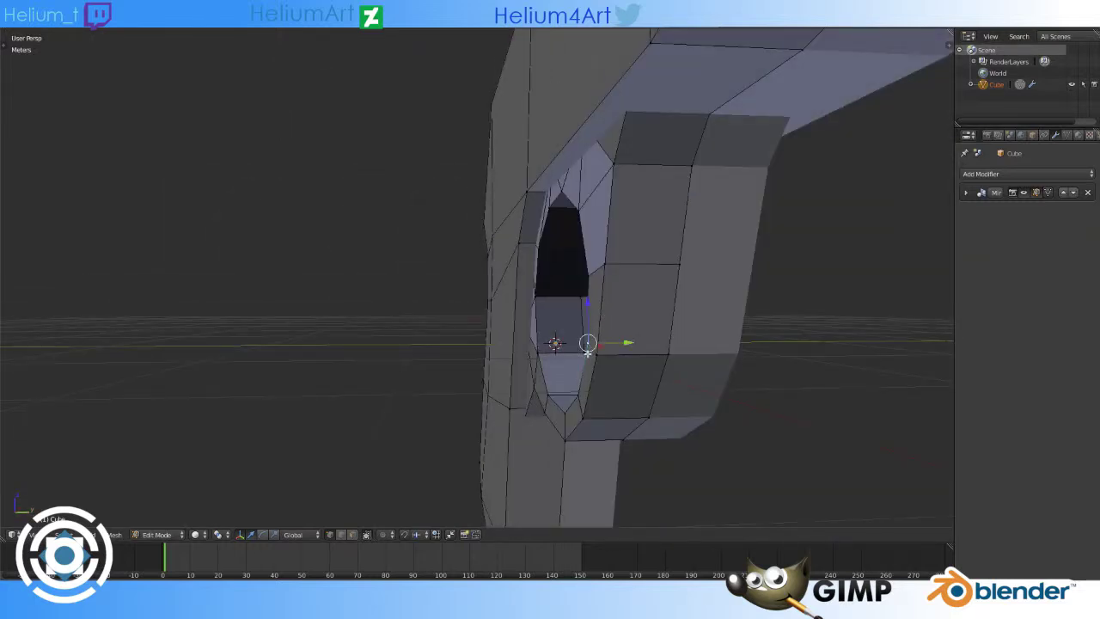
pyautogui.press('l')
pyautogui.scroll(-4, 508, 307)
pyautogui.moveTo(749, 258)
pyautogui.mouseDown(button='middle')
pyautogui.moveTo(507, 307)
pyautogui.moveTo(505, 321)
pyautogui.mouseUp(button='middle')
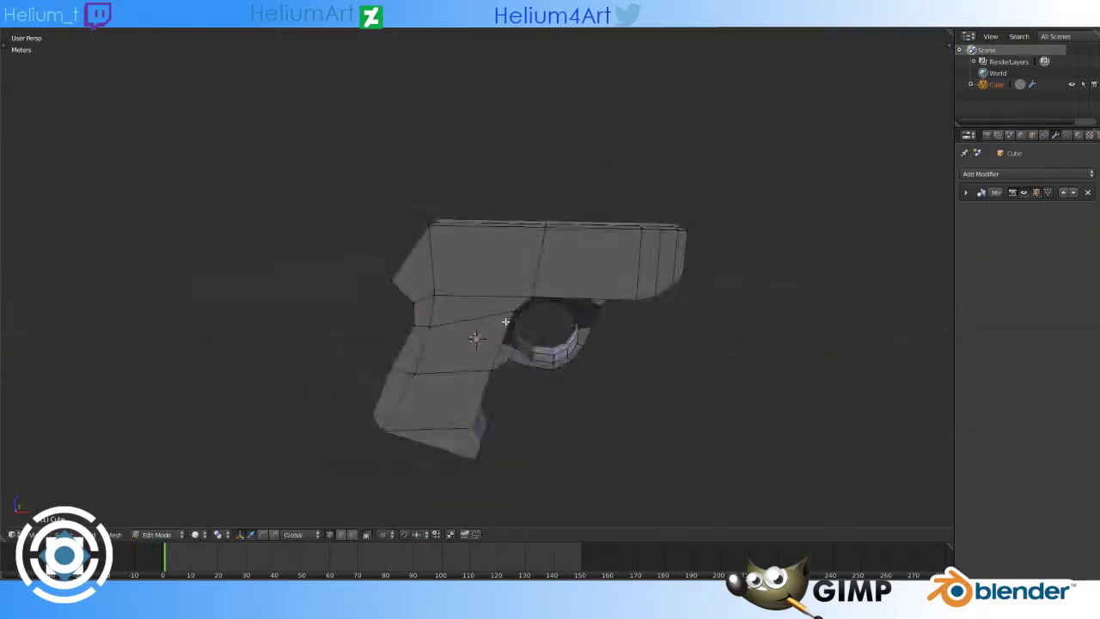
pyautogui.press('KP_1')
pyautogui.scroll(2, 567, 283)
pyautogui.scroll(3, 567, 283)
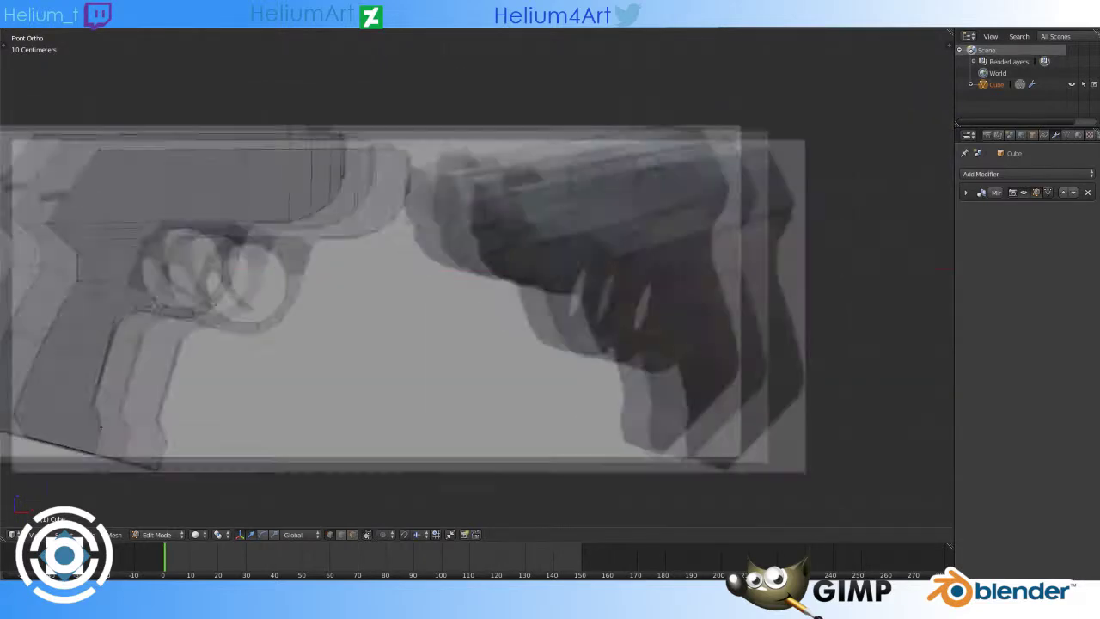
pyautogui.scroll(2, 427, 312)
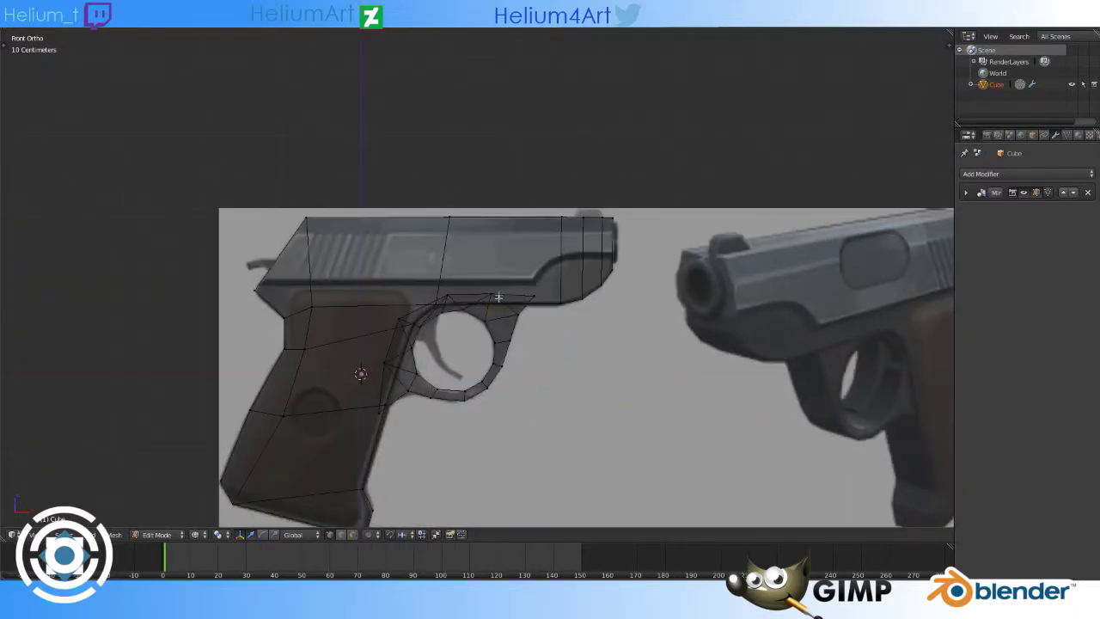
# Step: Hide the trigger-guard faces and select the rest of the gun mesh
pyautogui.press('h')
pyautogui.press('a')
pyautogui.scroll(-1, 544, 310)
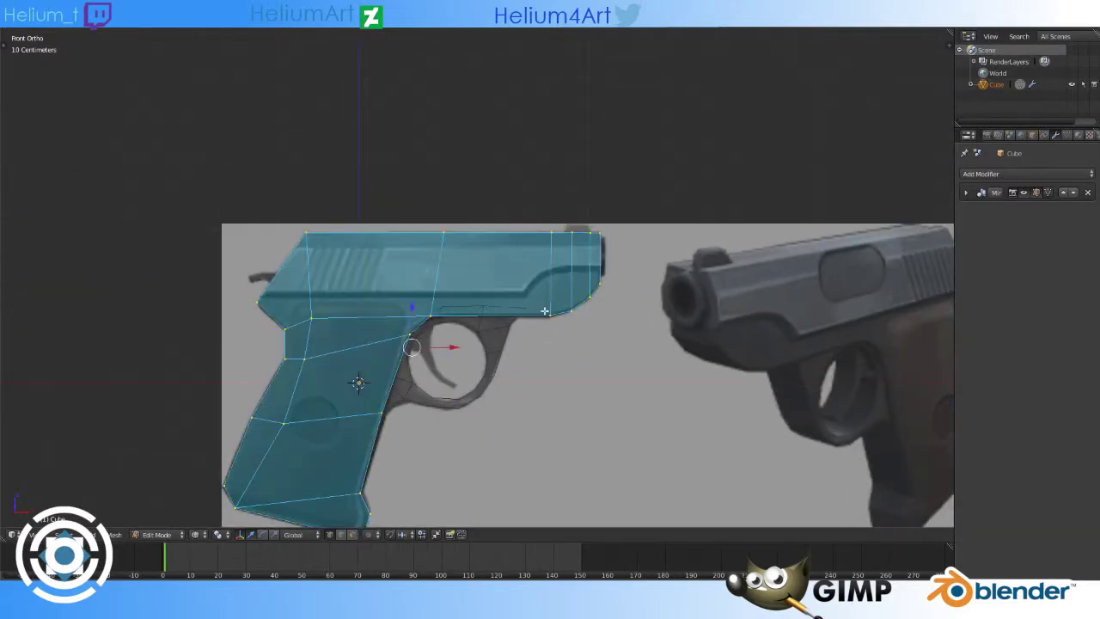
pyautogui.press('KP_3')
pyautogui.moveTo(355, 363); pyautogui.dragTo(378, 395, button='middle')
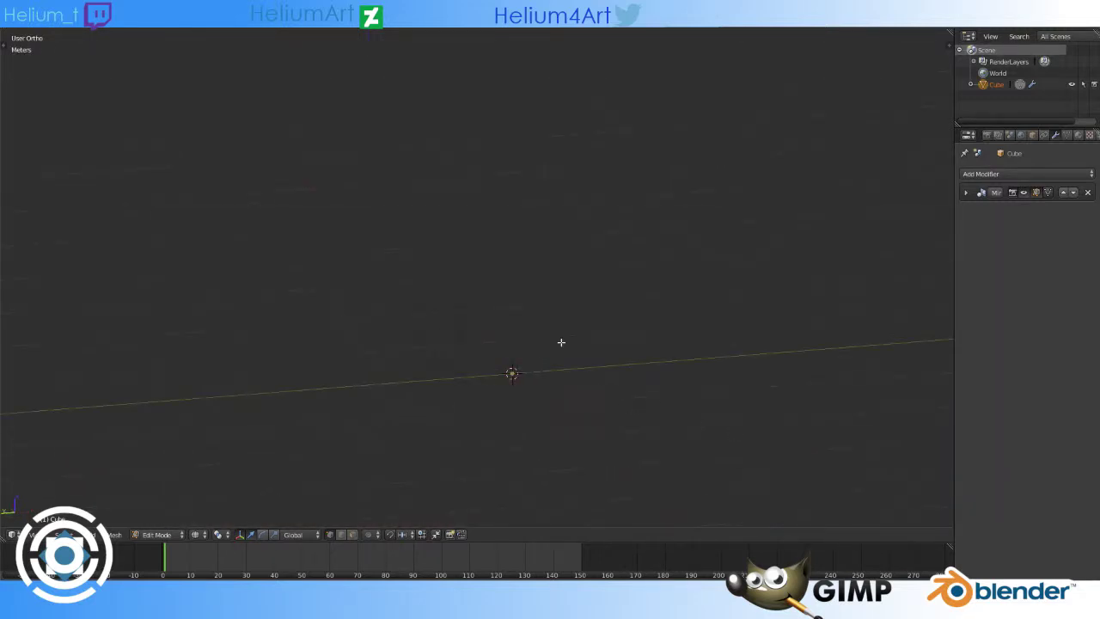
pyautogui.press('KP_1')
# Step: Move a pistol vertex onto the reference outline in front view
pyautogui.moveTo(327, 251); pyautogui.dragTo(429, 256, button='middle')
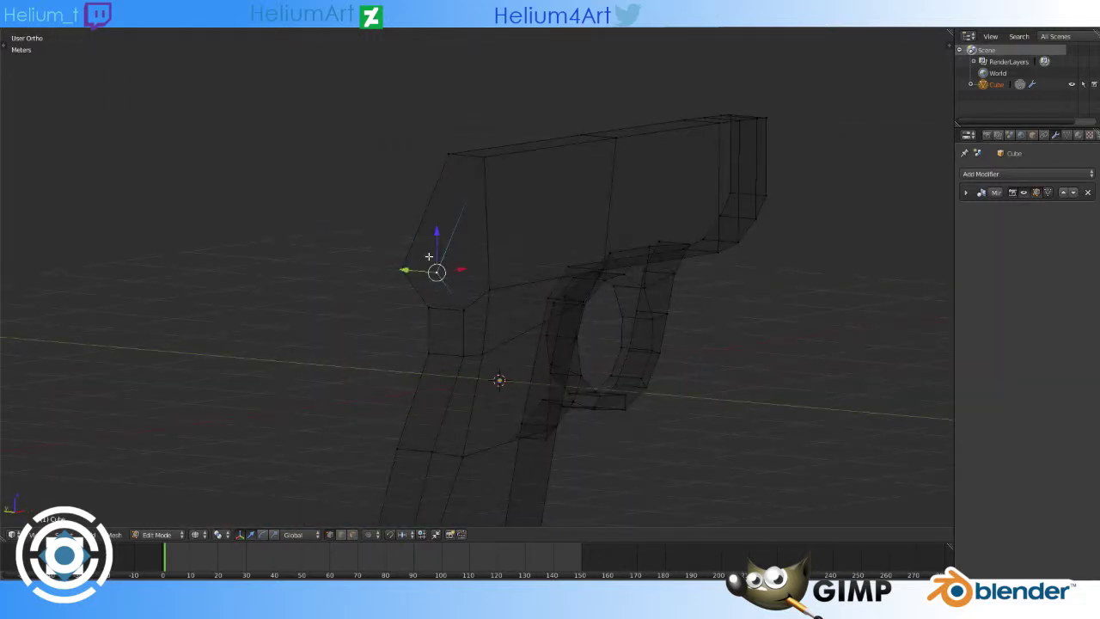
pyautogui.moveTo(474, 216)
pyautogui.mouseDown(button='middle')
pyautogui.moveTo(544, 246)
pyautogui.moveTo(452, 250)
pyautogui.mouseUp(button='middle')
pyautogui.press('KP_1')
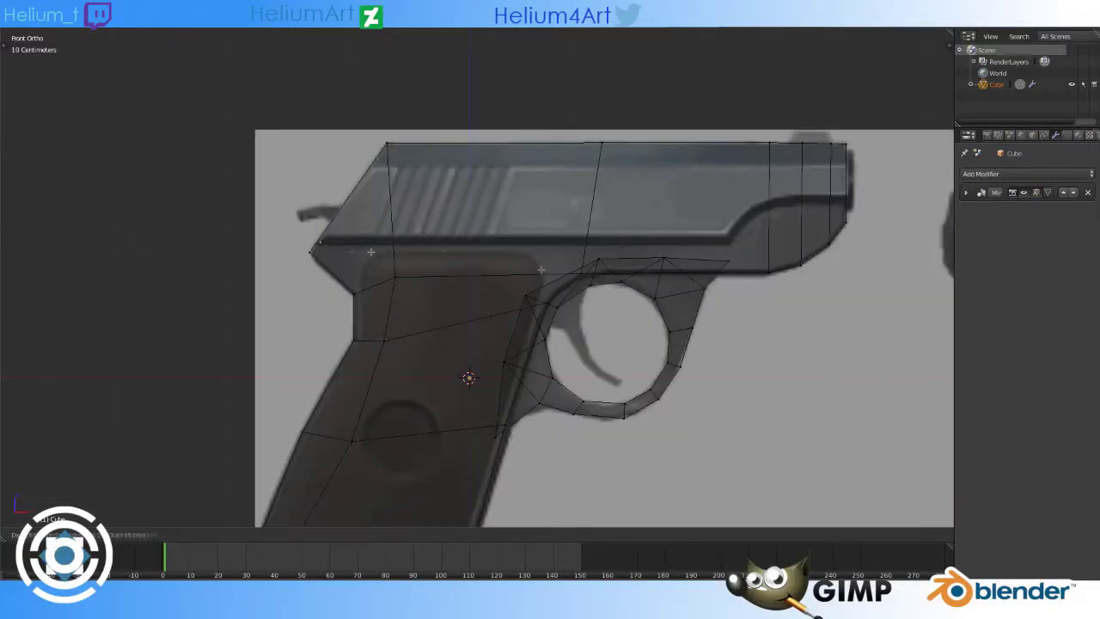
pyautogui.click(762, 251)
pyautogui.scroll(-2, 343, 235)
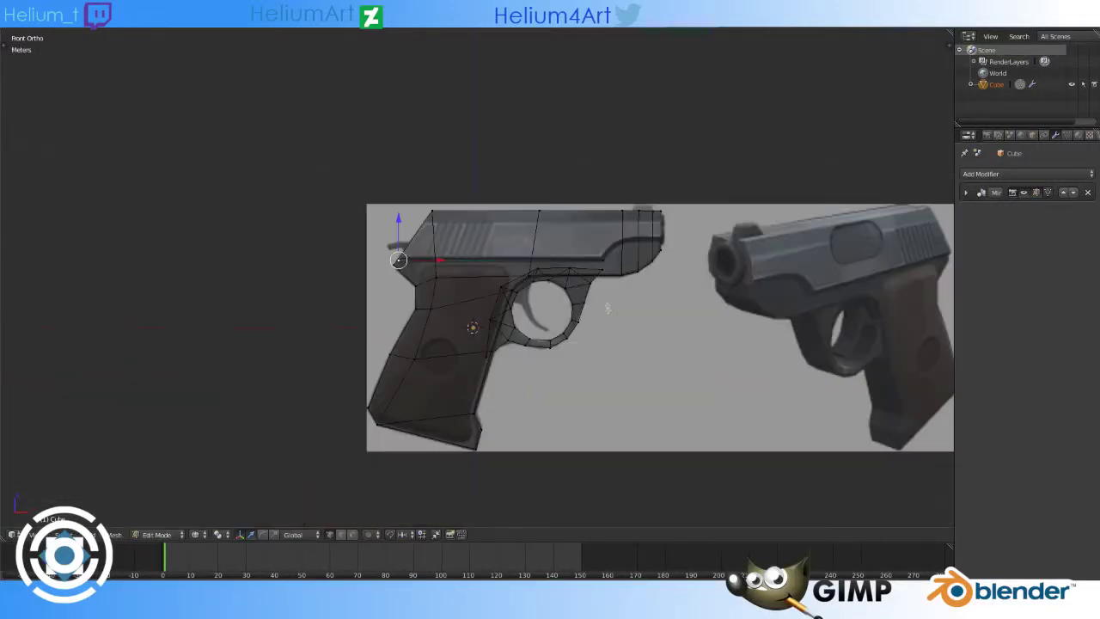
pyautogui.scroll(2, 321, 238)
pyautogui.scroll(2, 492, 263)
# Step: Move a slide vertex so the outline matches the reference, checking the shape in 3D
pyautogui.press('g')
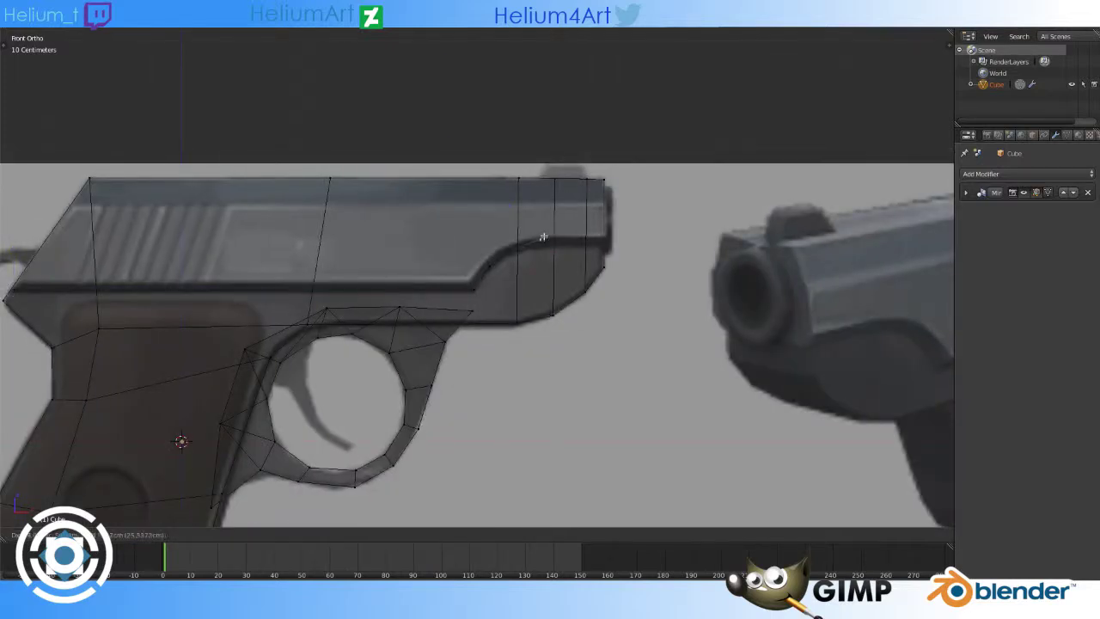
pyautogui.click(613, 232)
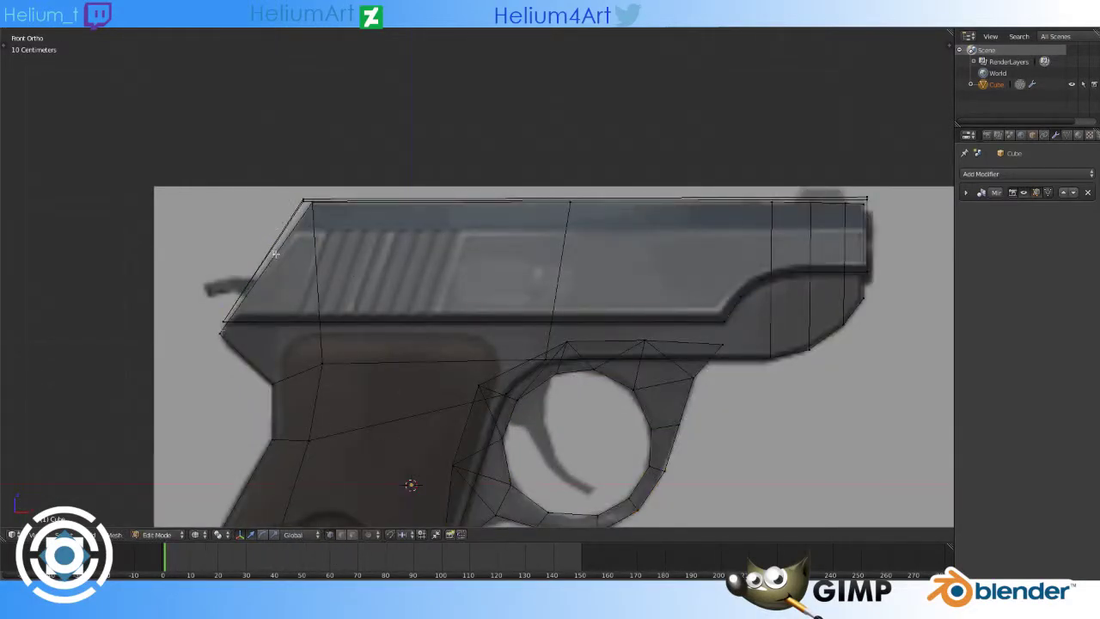
pyautogui.moveTo(220, 193); pyautogui.dragTo(370, 273, button='middle')
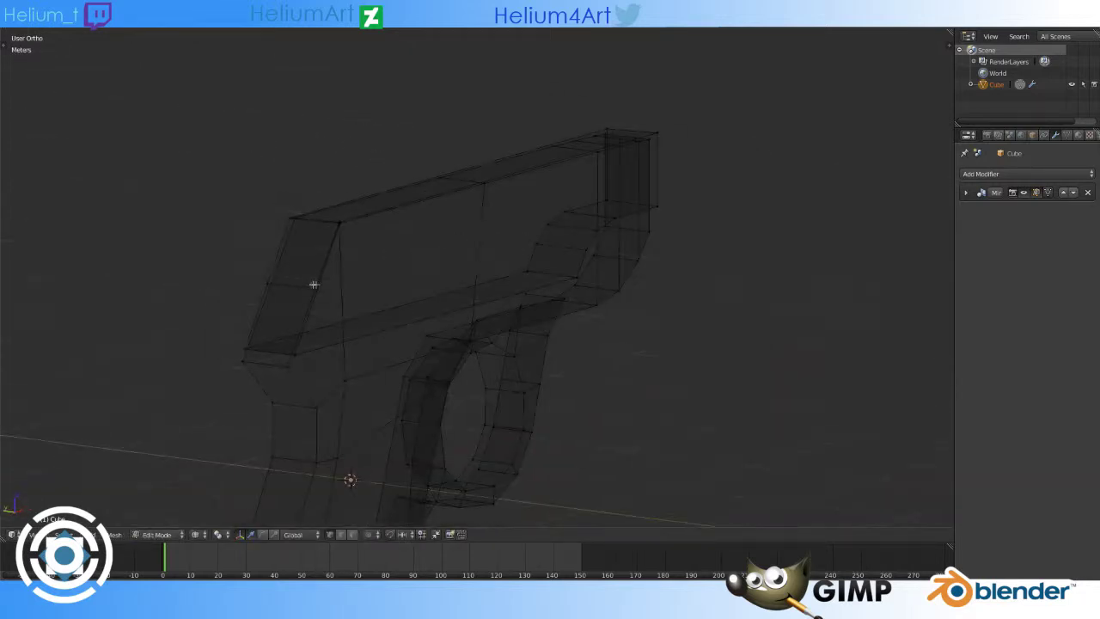
pyautogui.press('KP_1')
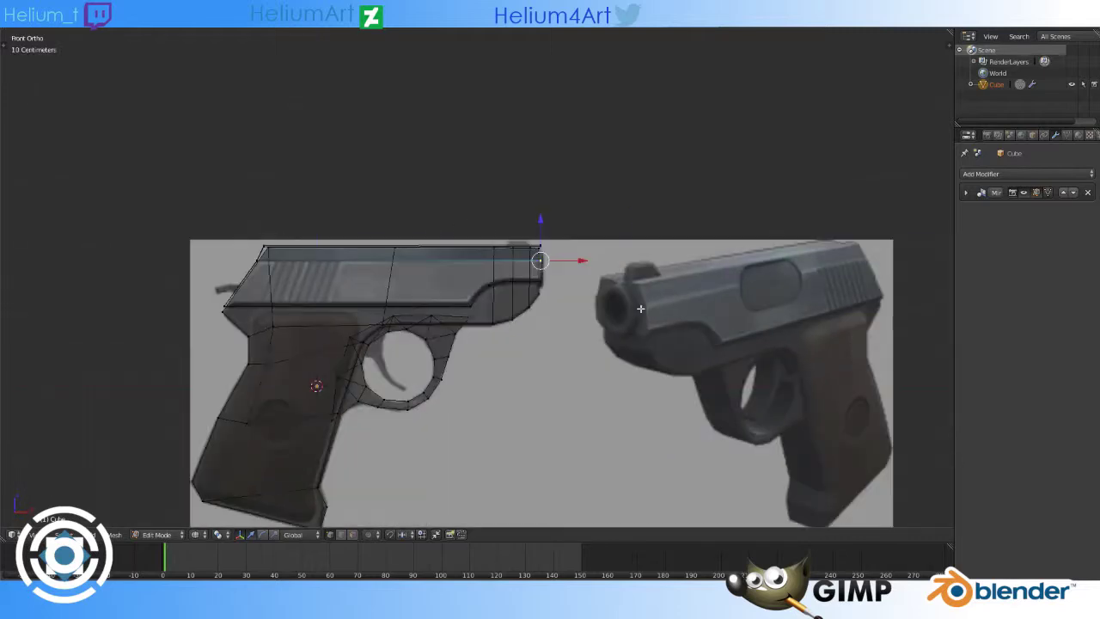
pyautogui.scroll(4, 559, 333)
pyautogui.scroll(-1, 567, 326)
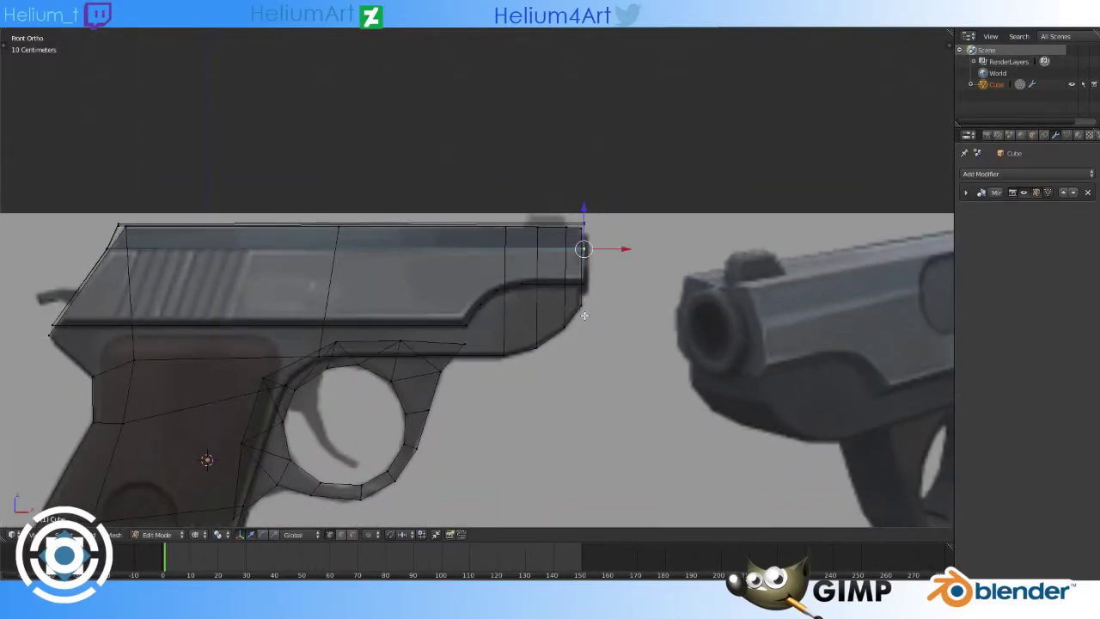
pyautogui.scroll(2, 576, 321)
pyautogui.moveTo(582, 318); pyautogui.dragTo(254, 184, button='middle')
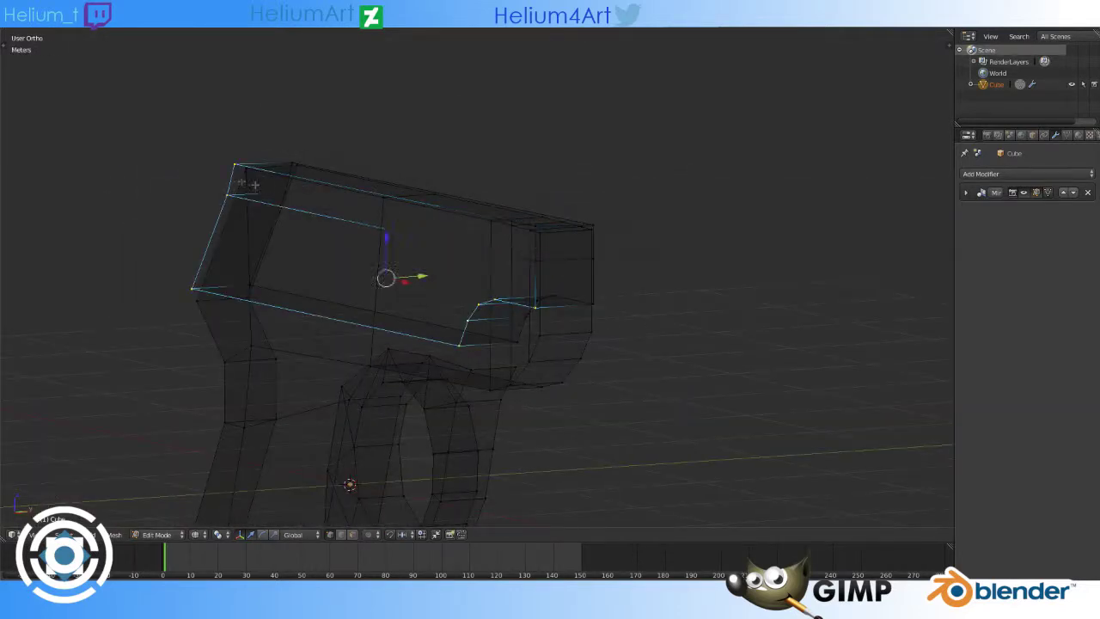
pyautogui.press('KP_1')
# Step: Reposition the edge loop and add a loop cut along the slide's lower edge
pyautogui.press('g')
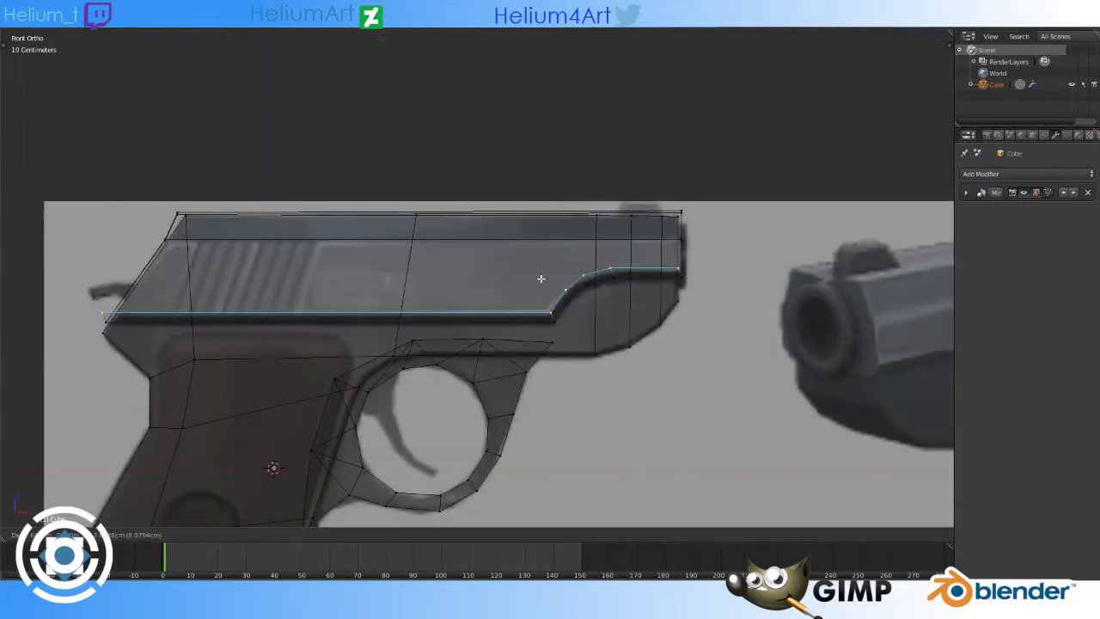
pyautogui.click(728, 291)
pyautogui.scroll(2, 896, 277)
pyautogui.scroll(2, 294, 314)
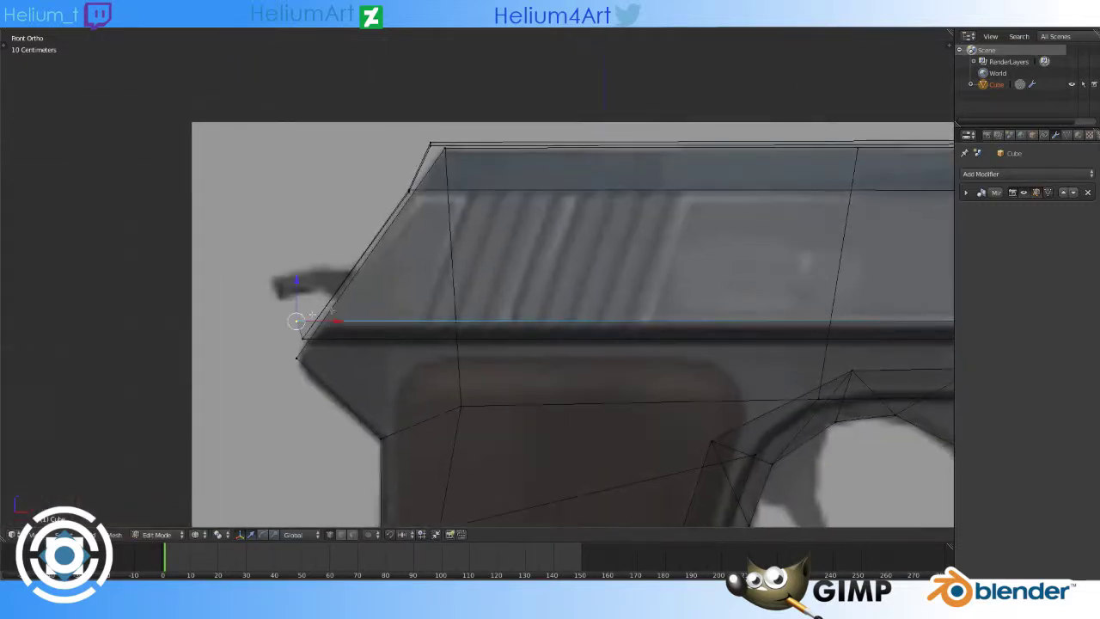
pyautogui.moveTo(295, 314); pyautogui.dragTo(510, 331, button='middle')
pyautogui.hotkey('ctrl', 'r')
pyautogui.moveTo(630, 291); pyautogui.dragTo(381, 305, button='middle')
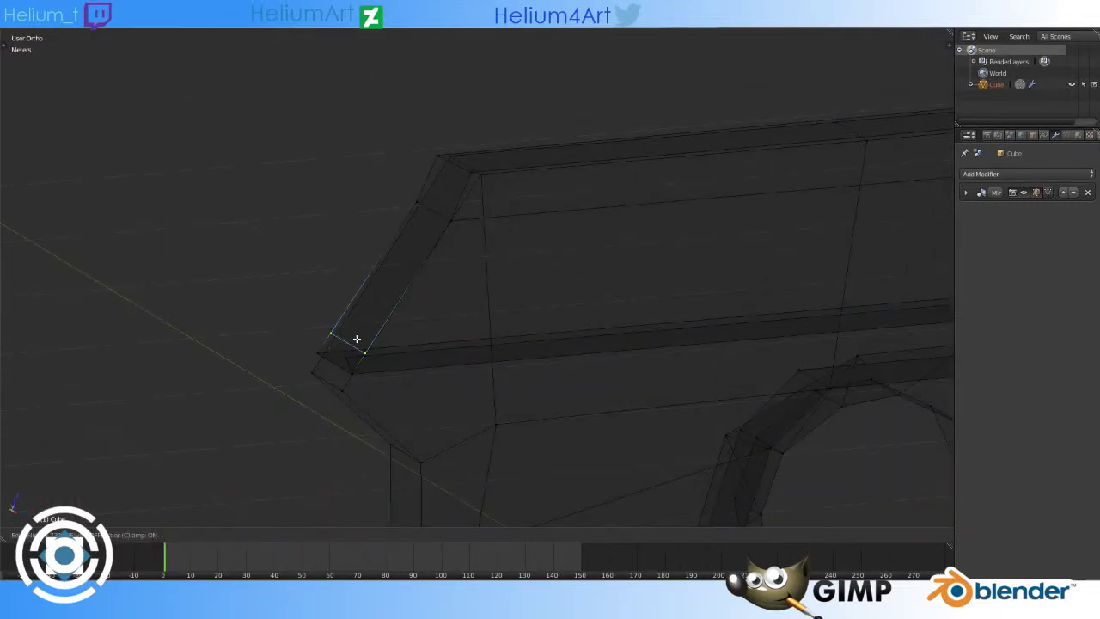
# Step: Commit a row of narrow loop cuts across the slide's upper strip
pyautogui.hotkey('shift', 's')
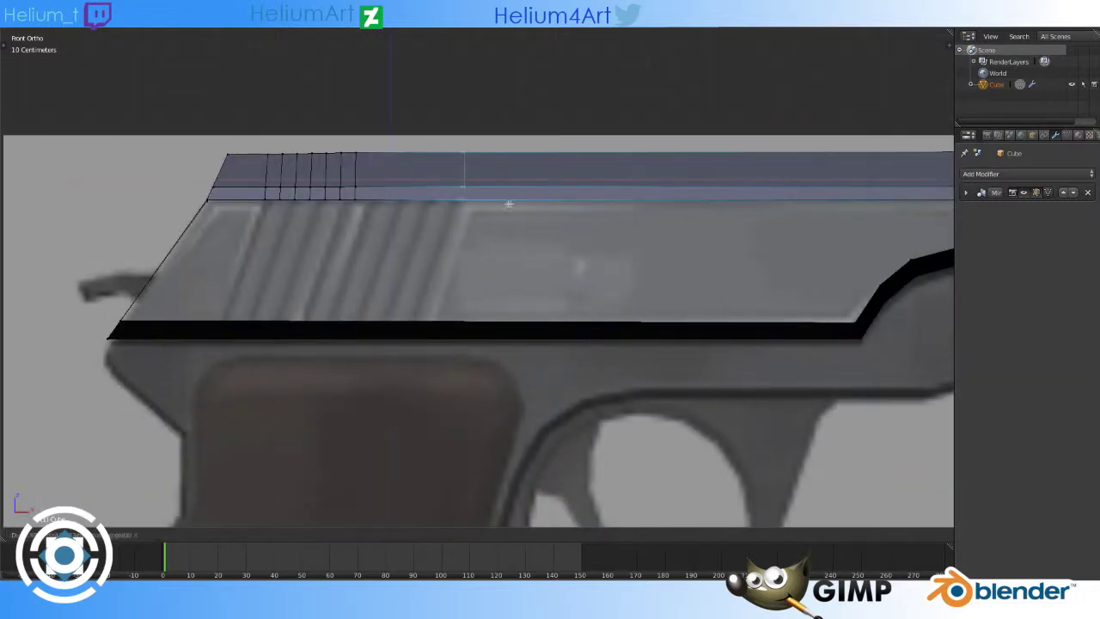
pyautogui.click(508, 204)
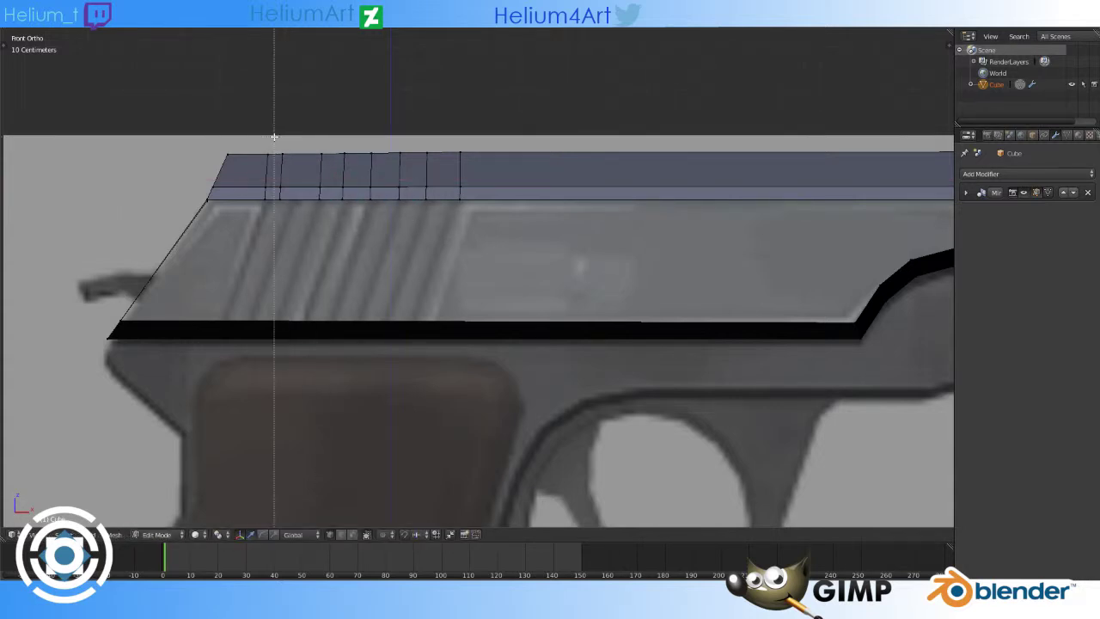
pyautogui.moveTo(292, 213); pyautogui.dragTo(304, 98, button='middle')
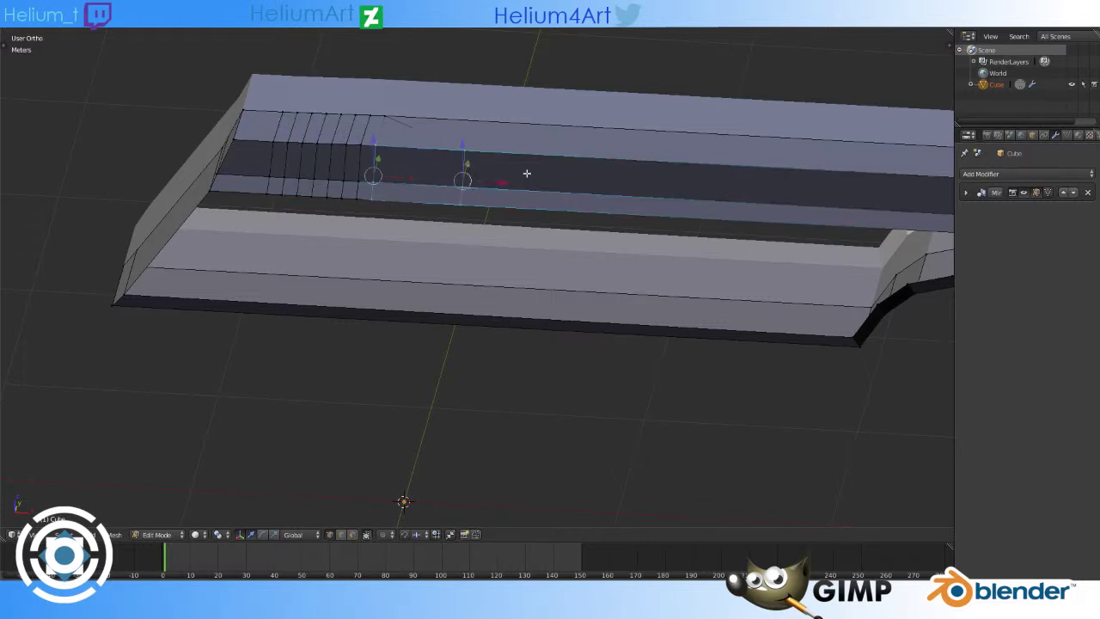
pyautogui.press('KP_1')
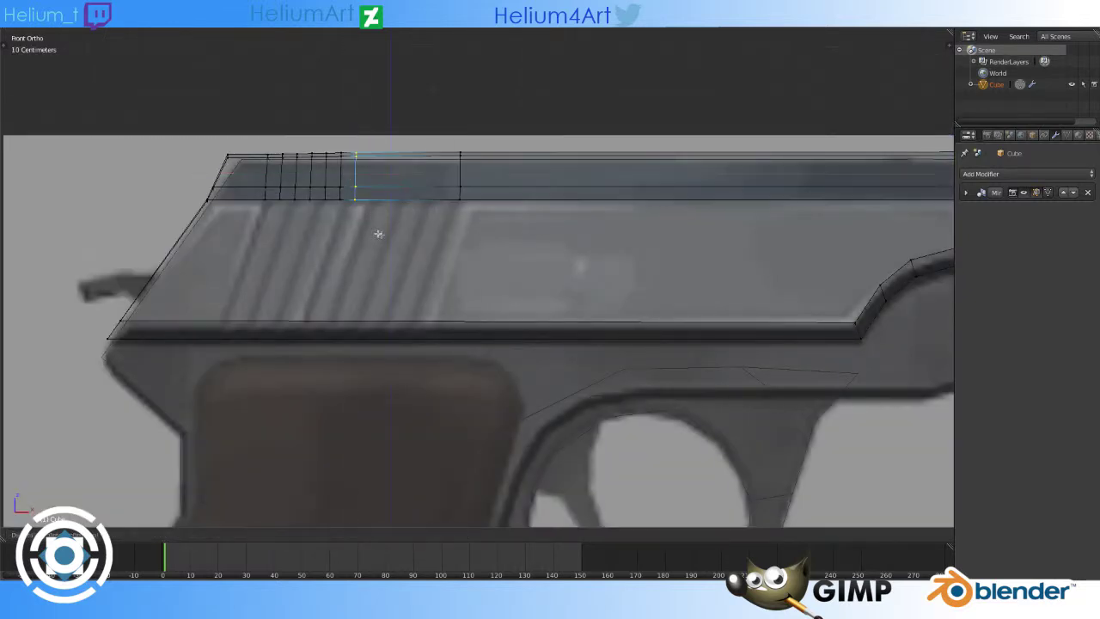
# Step: Box-select the cuts' upper vertices and merge them at center into one fan point
pyautogui.press('a')
pyautogui.press('b')
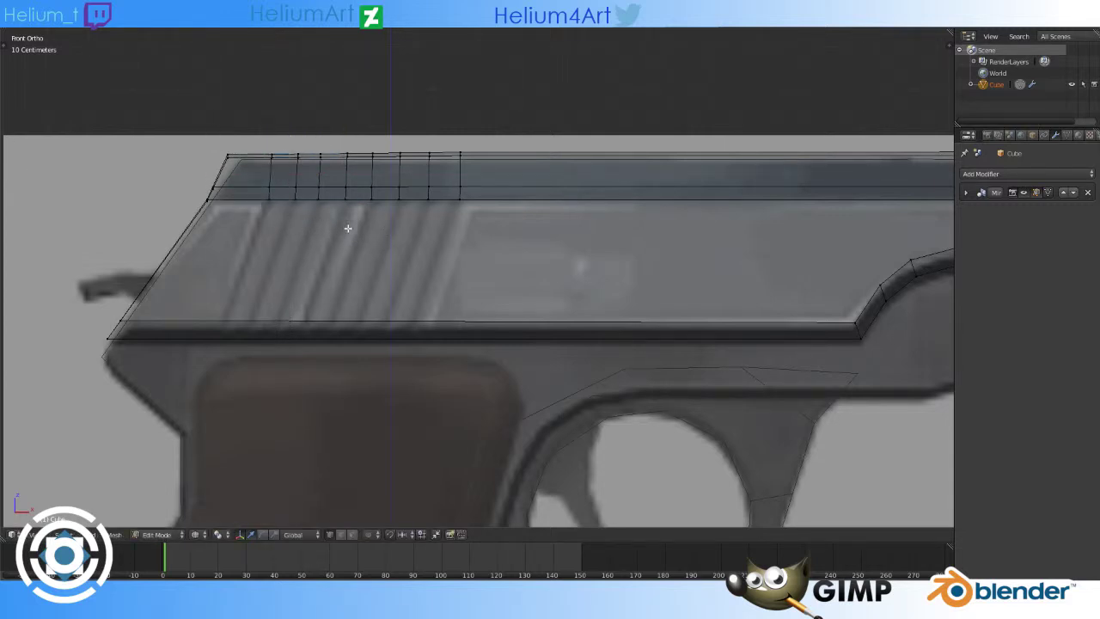
pyautogui.moveTo(348, 227)
pyautogui.mouseDown(button='middle')
pyautogui.moveTo(361, 263)
pyautogui.moveTo(456, 270)
pyautogui.moveTo(376, 272)
pyautogui.moveTo(353, 199)
pyautogui.mouseUp(button='middle')
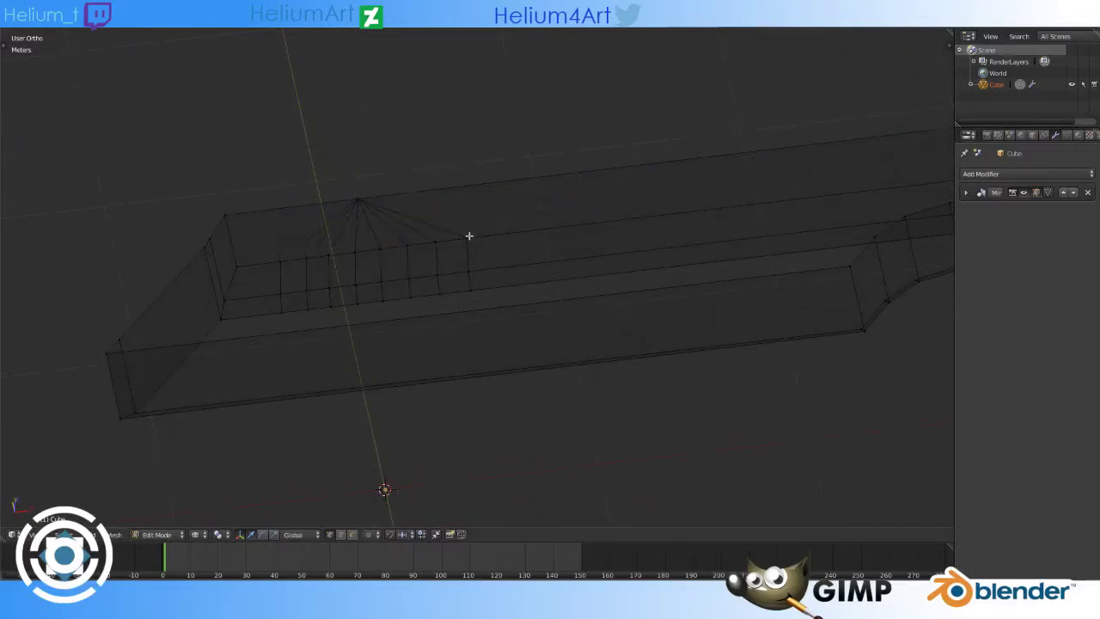
pyautogui.click(336, 259)
pyautogui.moveTo(447, 265)
pyautogui.mouseDown(button='middle')
pyautogui.moveTo(461, 261)
pyautogui.moveTo(374, 238)
pyautogui.moveTo(429, 260)
pyautogui.moveTo(503, 229)
pyautogui.moveTo(450, 260)
pyautogui.moveTo(379, 268)
pyautogui.mouseUp(button='middle')
pyautogui.press('z')
pyautogui.press('KP_1')
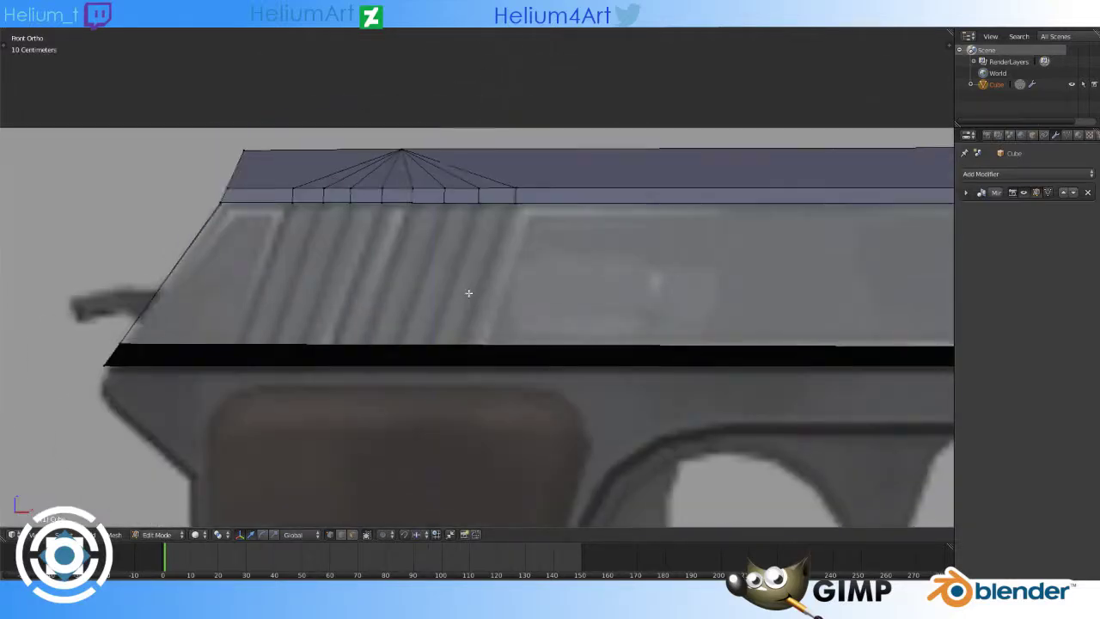
# Step: Select a few faces on the lower strip and slide them along X beneath the serrations
pyautogui.moveTo(290, 214); pyautogui.dragTo(322, 228, button='middle')
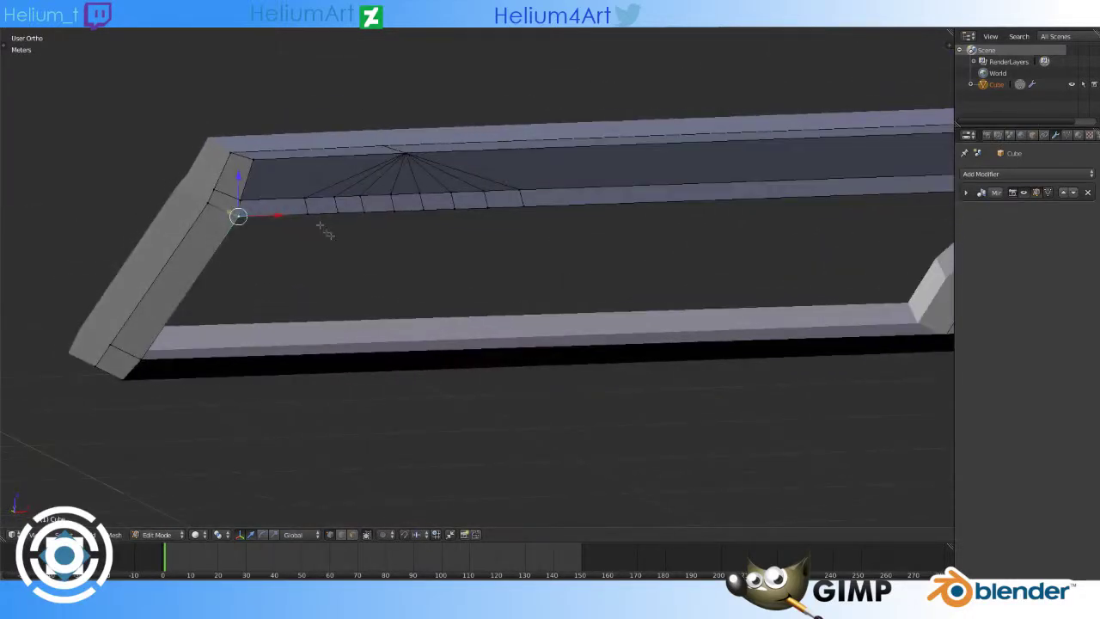
pyautogui.moveTo(362, 281)
pyautogui.mouseDown(button='middle')
pyautogui.moveTo(392, 364)
pyautogui.moveTo(414, 342)
pyautogui.mouseUp(button='middle')
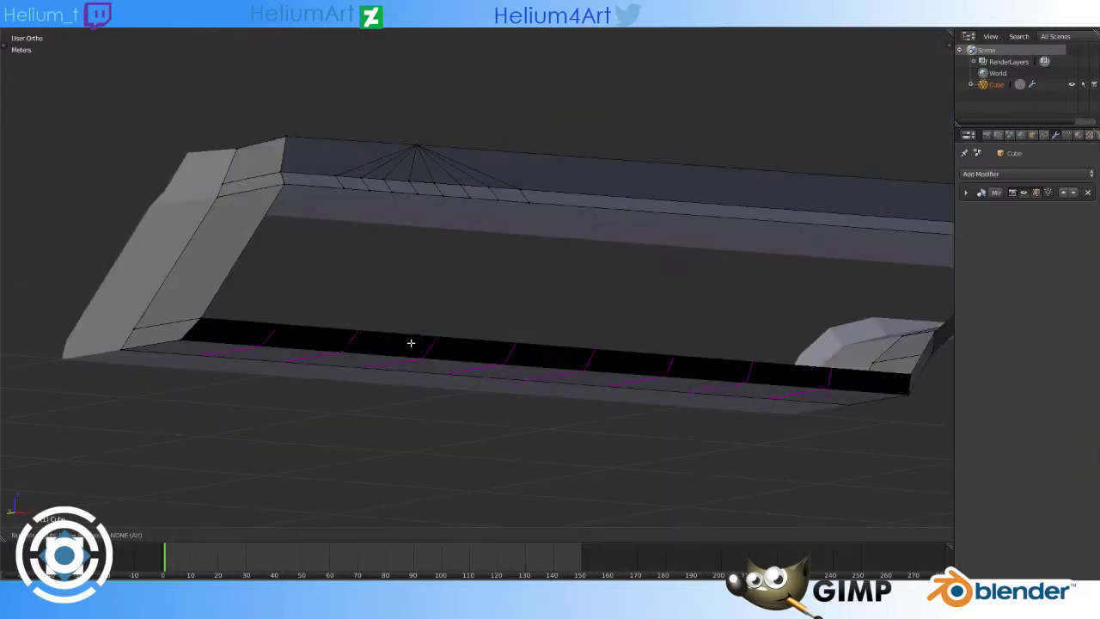
pyautogui.keyDown('alt'); pyautogui.rightClick(411, 343); pyautogui.keyUp('alt')
pyautogui.hotkey('ctrl', 'z')
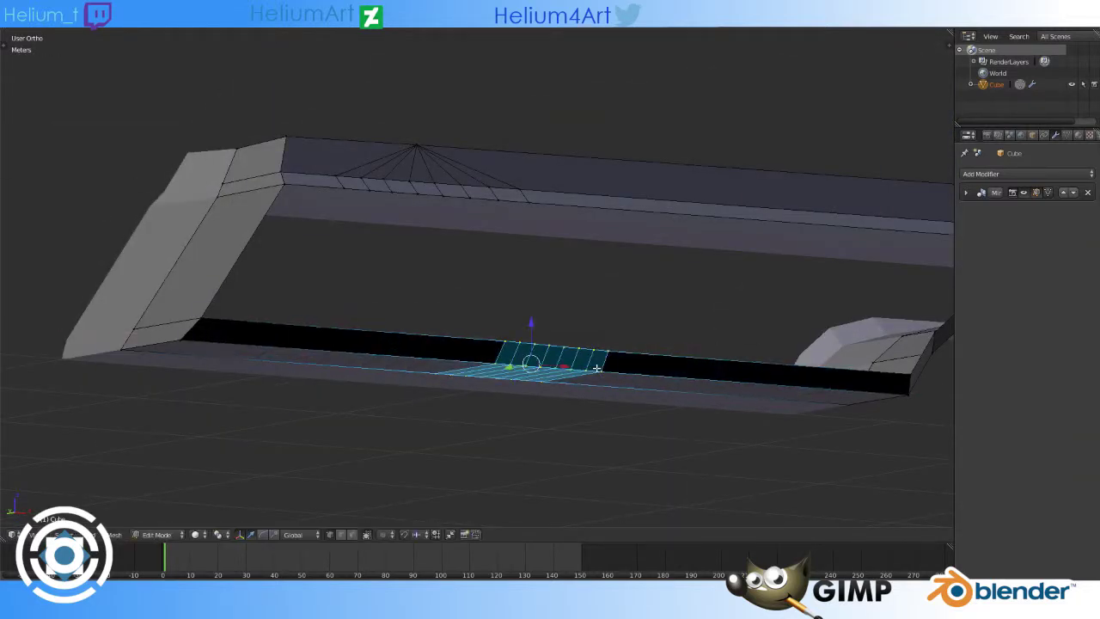
pyautogui.press('KP_1')
pyautogui.press('g')
pyautogui.press('x')
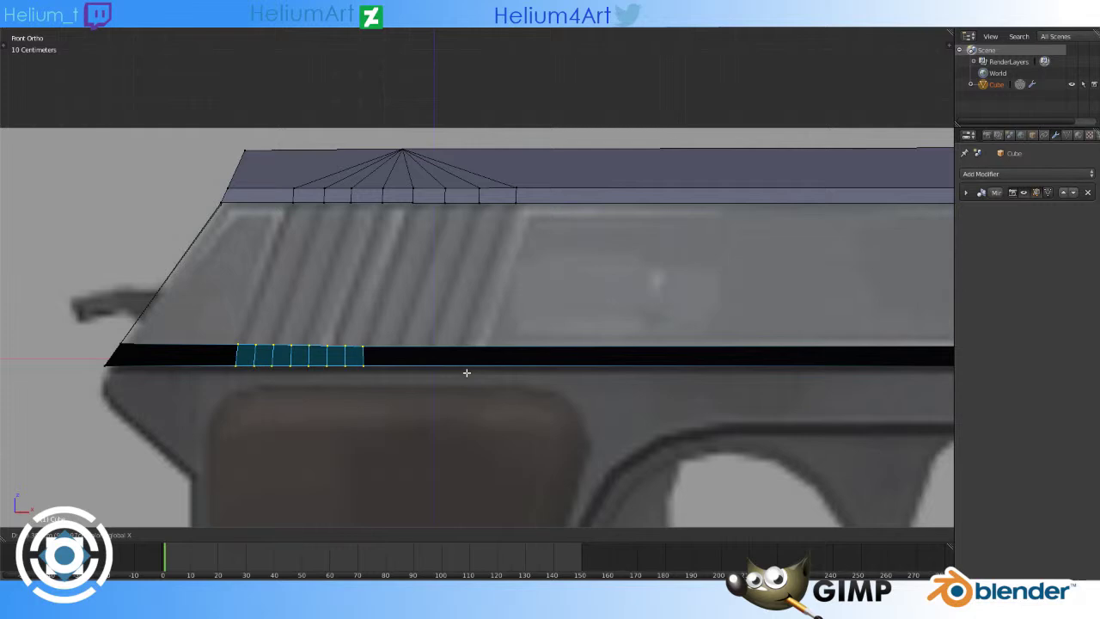
pyautogui.click(466, 372)
pyautogui.moveTo(466, 372)
pyautogui.mouseDown(button='middle')
pyautogui.moveTo(392, 317)
pyautogui.moveTo(334, 322)
pyautogui.mouseUp(button='middle')
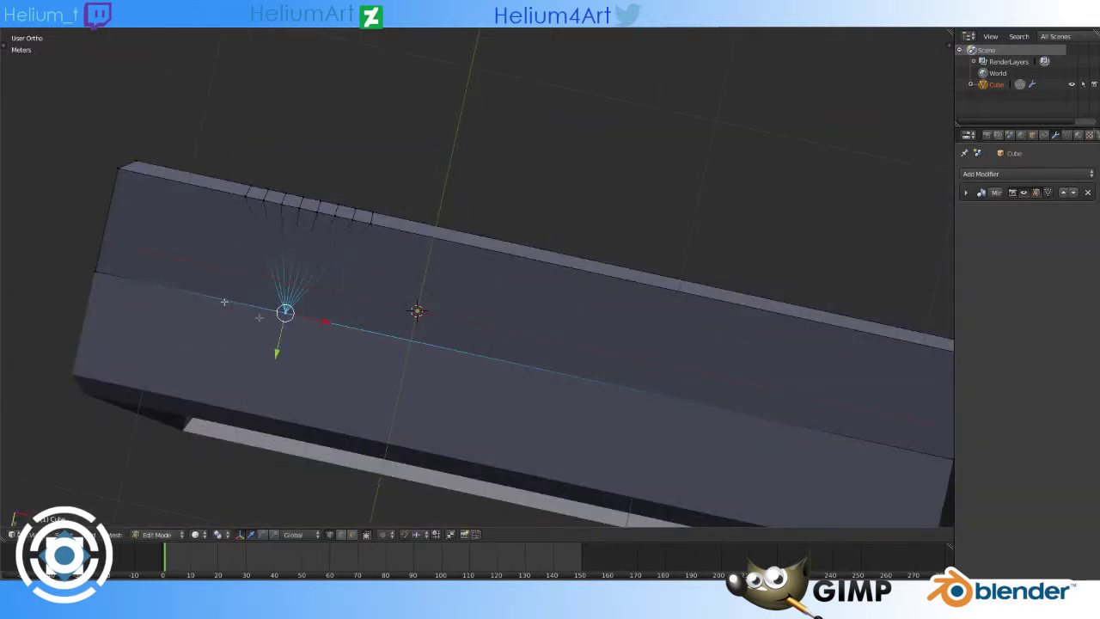
pyautogui.press('KP_1')
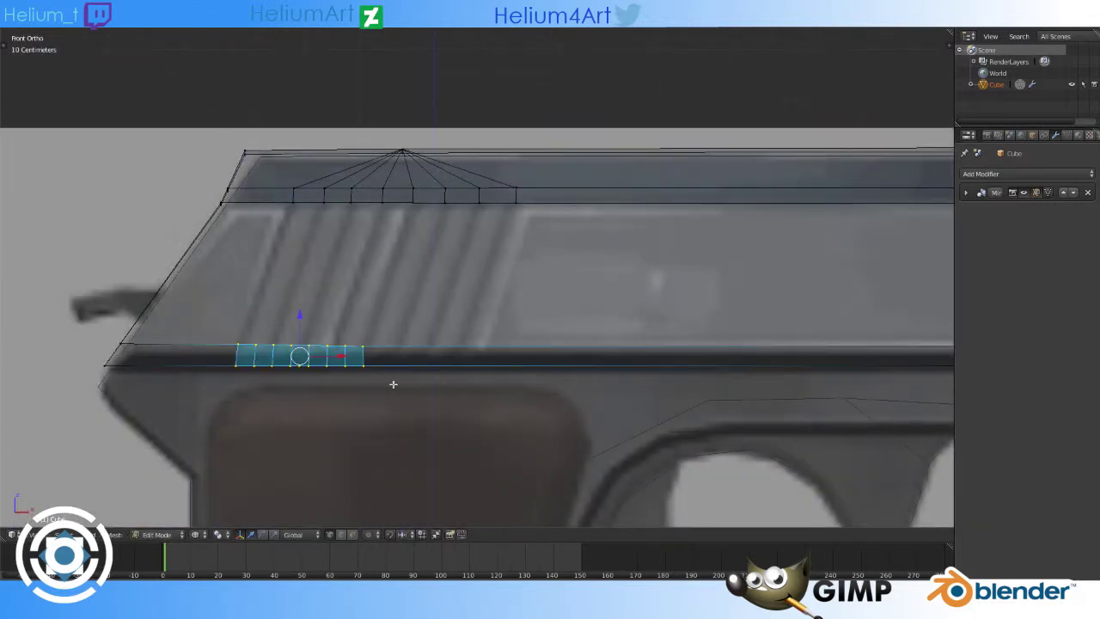
# Step: Nudge the lower-strip edges slightly left and inspect the matching cuts
pyautogui.click(477, 390)
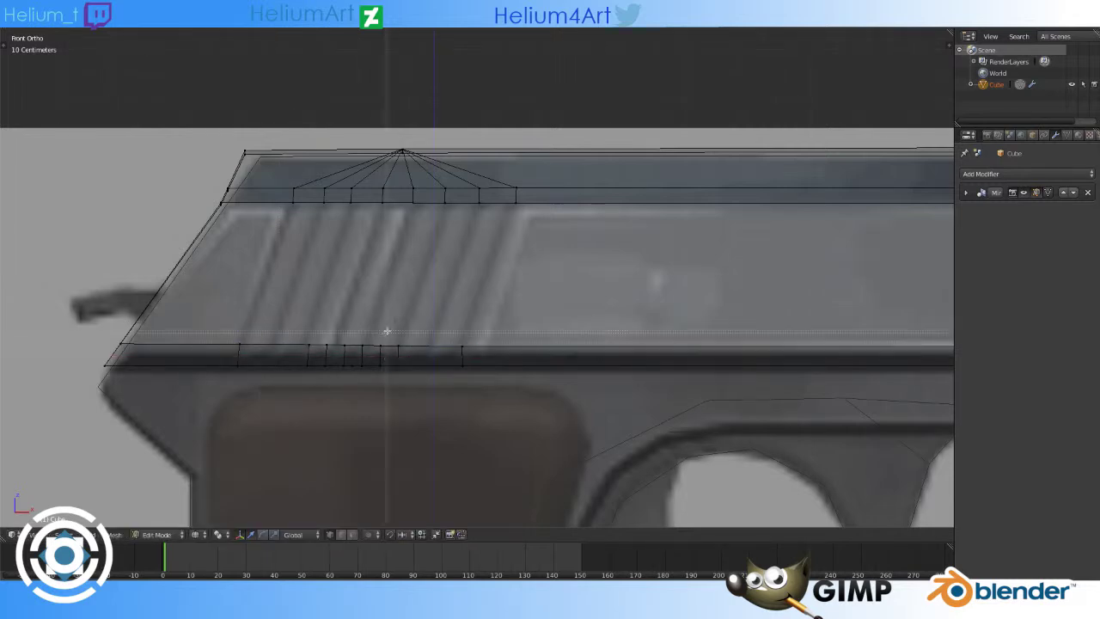
pyautogui.click(352, 382)
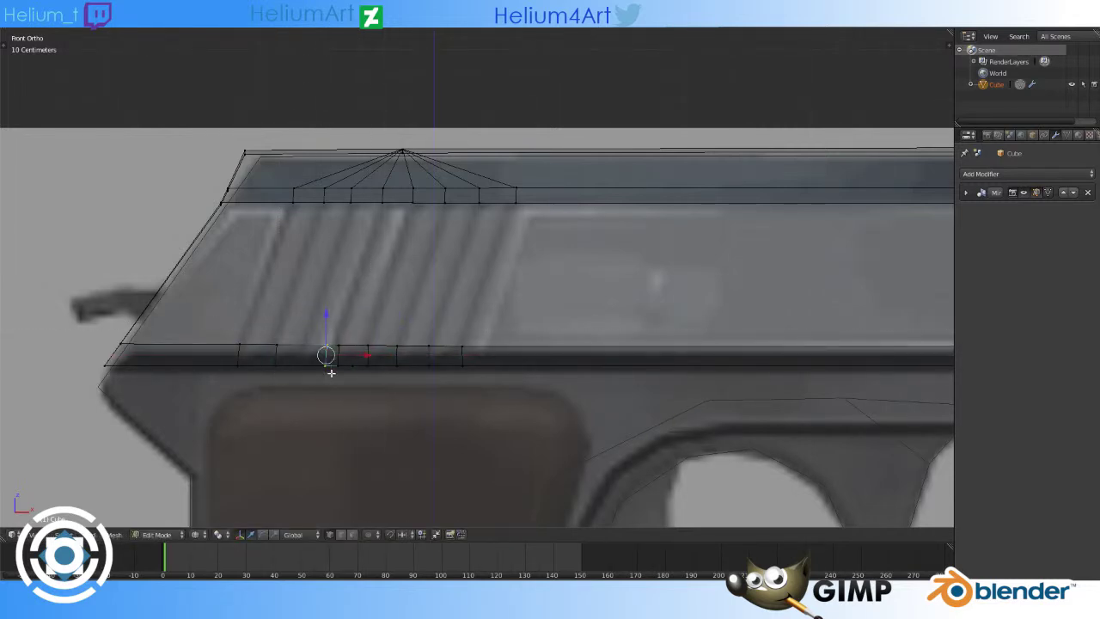
pyautogui.moveTo(137, 326); pyautogui.dragTo(197, 283, button='middle')
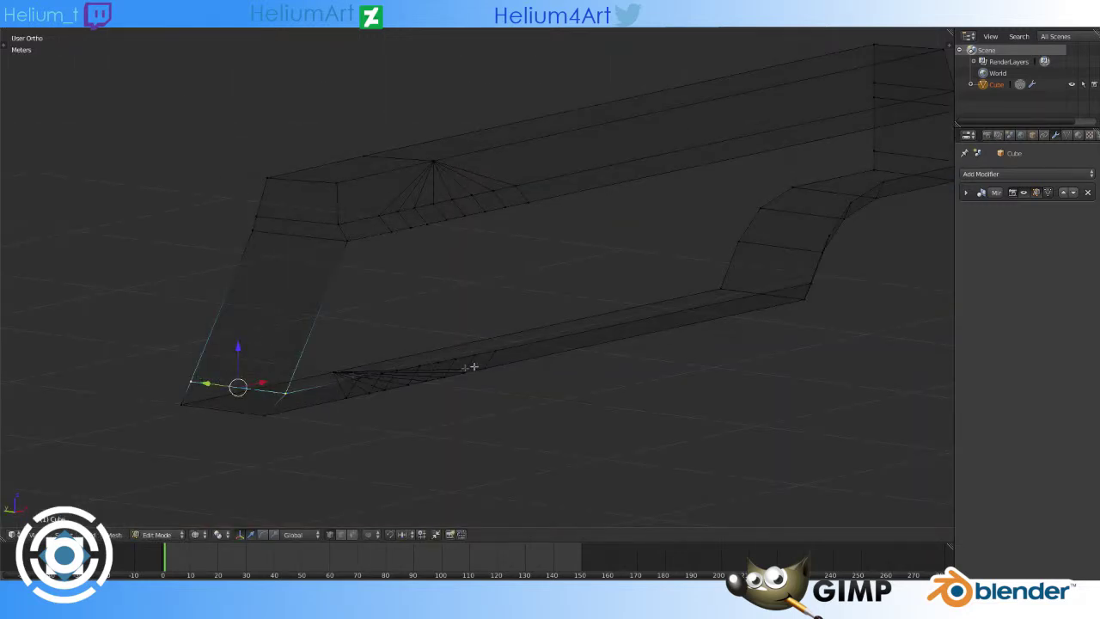
pyautogui.press('KP_1')
pyautogui.scroll(-2, 549, 335)
pyautogui.scroll(3, 549, 335)
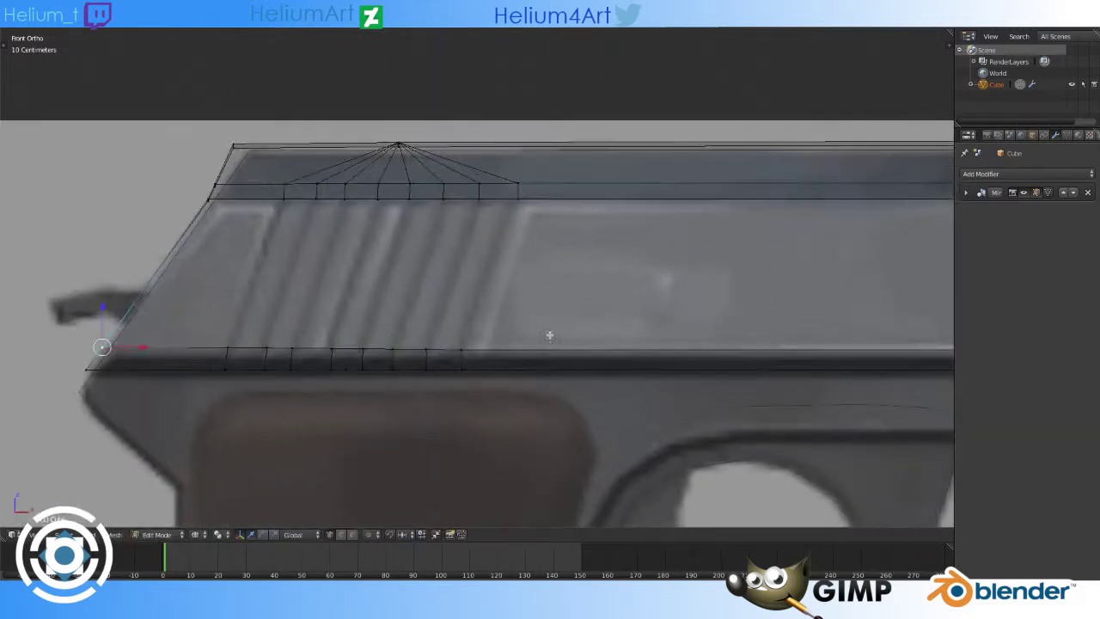
pyautogui.moveTo(230, 346)
pyautogui.mouseDown(button='middle')
pyautogui.moveTo(307, 221)
pyautogui.moveTo(353, 347)
pyautogui.mouseUp(button='middle')
pyautogui.moveTo(327, 292)
pyautogui.mouseDown(button='middle')
pyautogui.moveTo(344, 368)
pyautogui.moveTo(278, 228)
pyautogui.moveTo(270, 347)
pyautogui.moveTo(294, 268)
pyautogui.moveTo(268, 397)
pyautogui.mouseUp(button='middle')
# Step: Undo recent edits and add a new loop cut near the slide's front end
pyautogui.hotkey('ctrl', 'z')
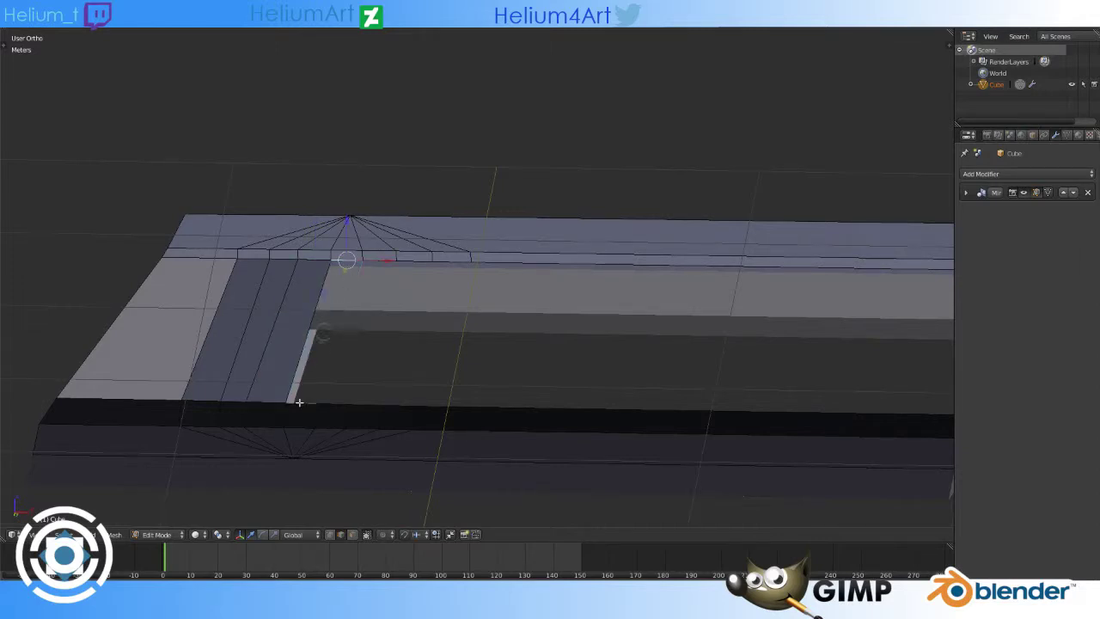
pyautogui.hotkey('ctrl', 'z')
pyautogui.hotkey('ctrl', 'z')
pyautogui.hotkey('ctrl', 'z')
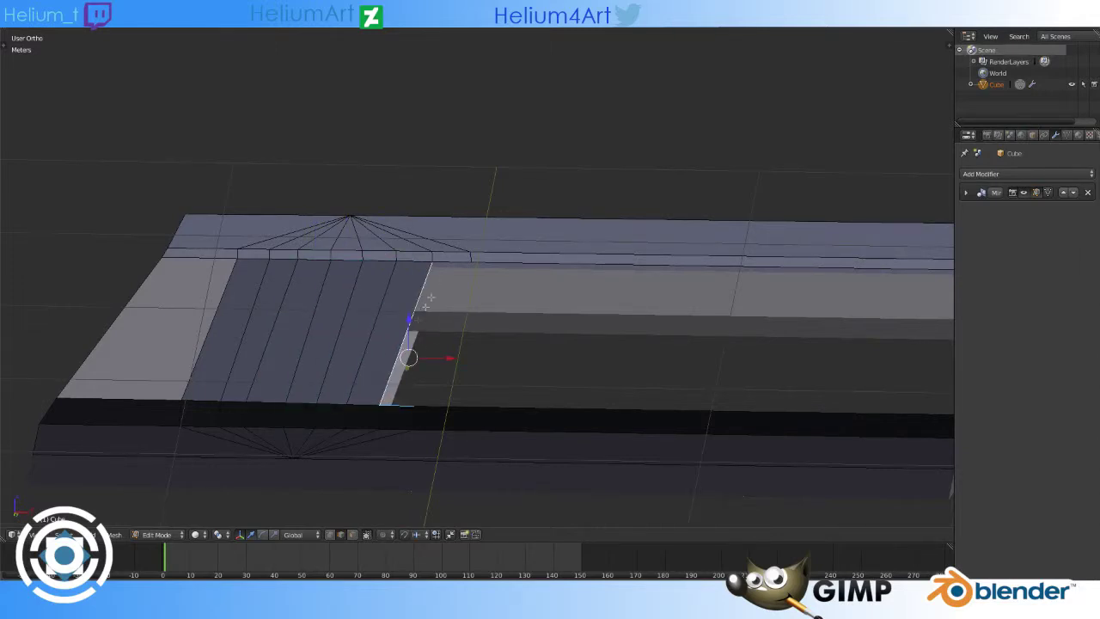
pyautogui.hotkey('ctrl', 'z')
pyautogui.moveTo(555, 336); pyautogui.dragTo(447, 381, button='middle')
pyautogui.press('z')
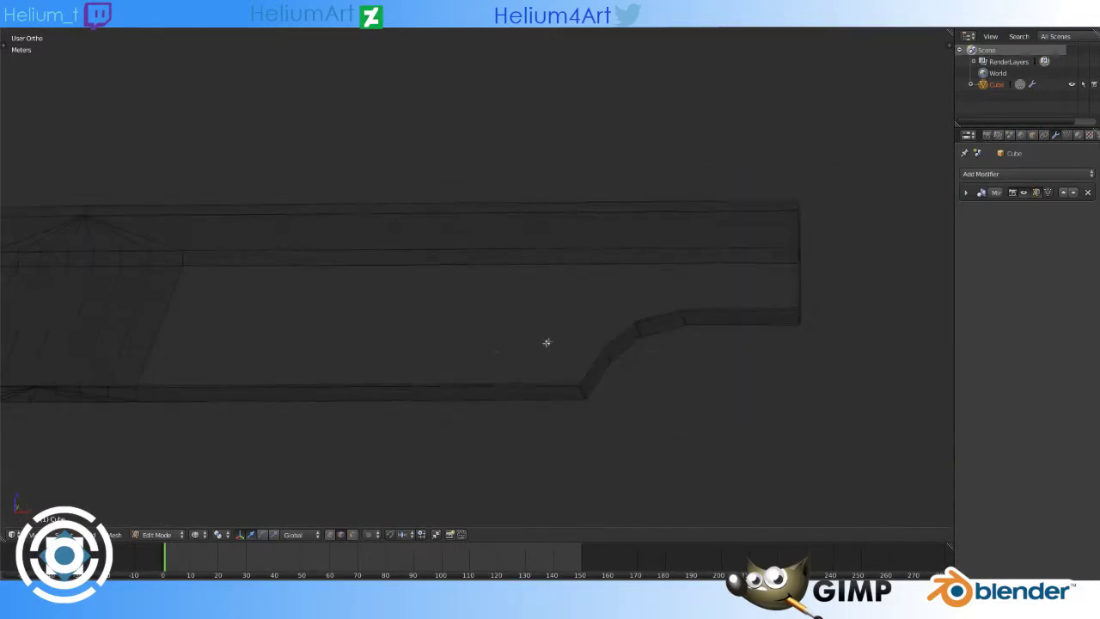
pyautogui.hotkey('ctrl', 'r')
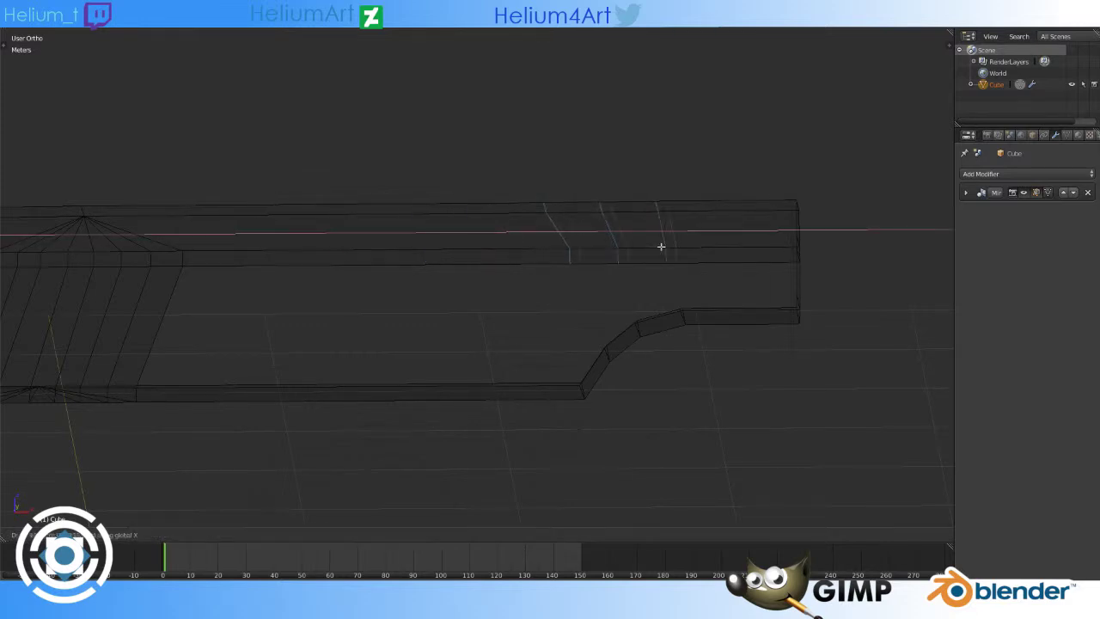
pyautogui.click(660, 243)
# Step: Merge the vertex on the slide's top edge at center, then undo that merge
pyautogui.press('z')
pyautogui.moveTo(661, 243); pyautogui.dragTo(367, 549, button='middle')
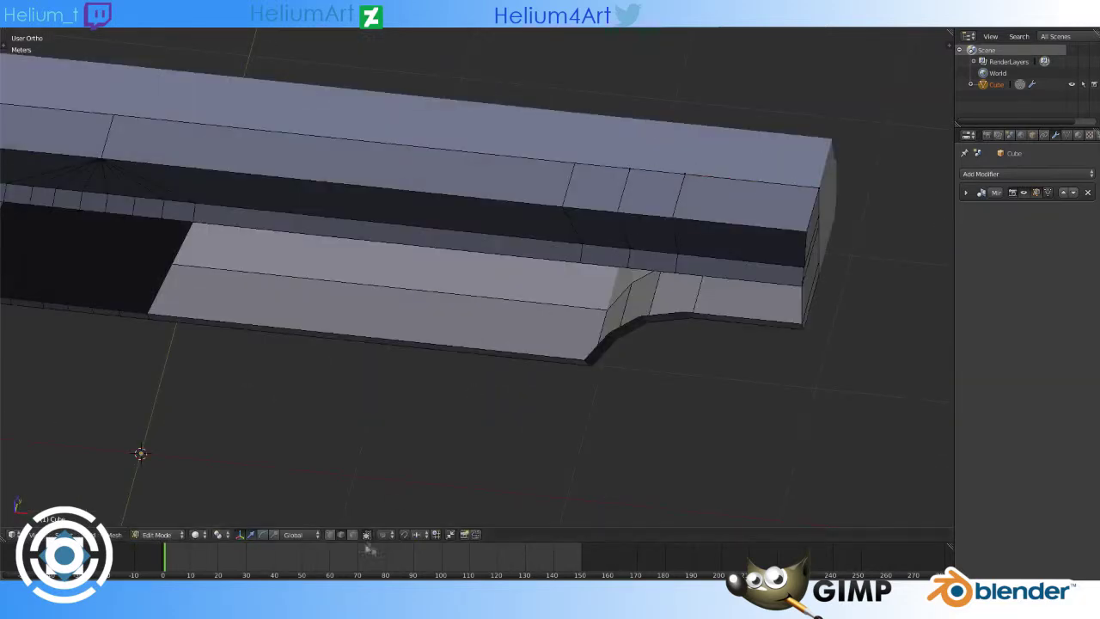
pyautogui.rightClick(589, 162)
pyautogui.hotkey('alt', 'm')
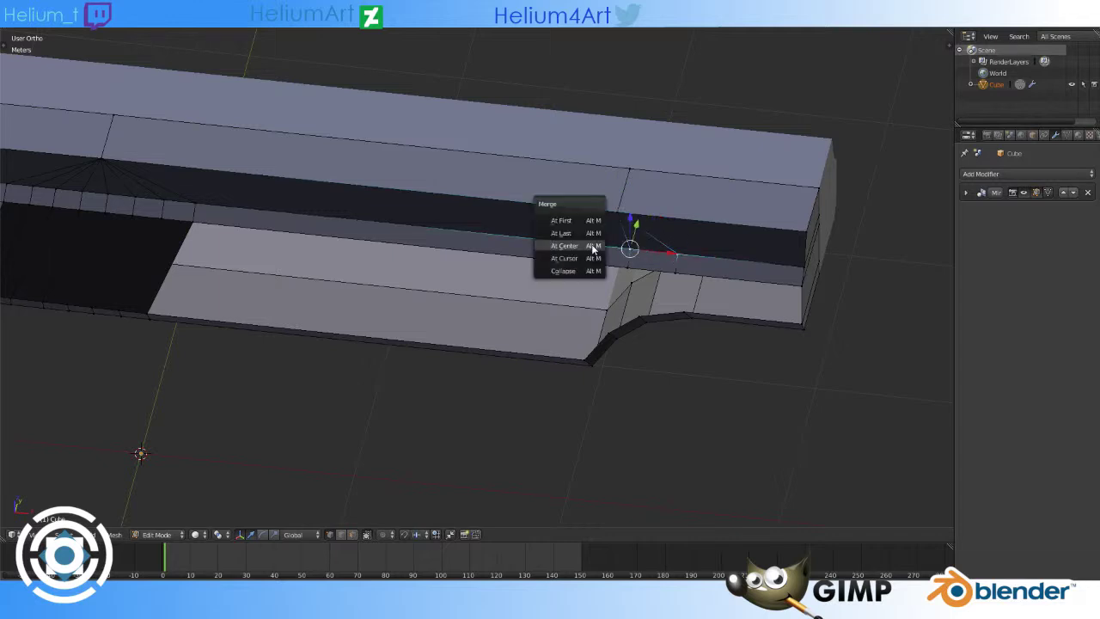
pyautogui.click(618, 245)
pyautogui.moveTo(619, 246); pyautogui.dragTo(678, 284, button='middle')
pyautogui.hotkey('ctrl', 'z')
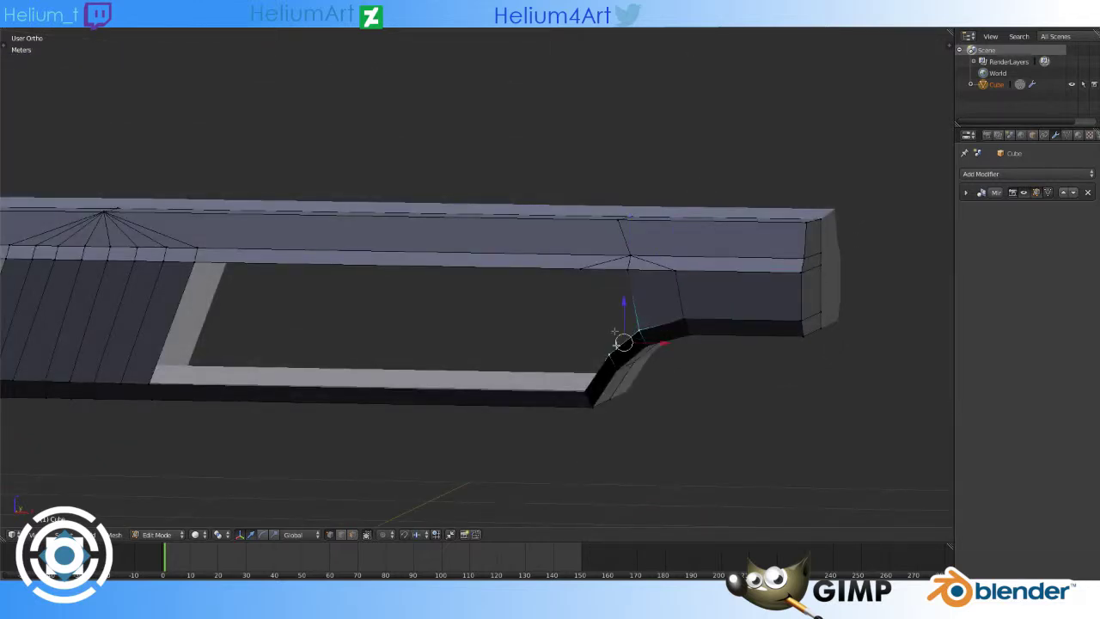
# Step: Merge the stray vertices at center into one fan point, seen from front view
pyautogui.moveTo(606, 351)
pyautogui.mouseDown(button='middle')
pyautogui.moveTo(257, 281)
pyautogui.moveTo(378, 349)
pyautogui.moveTo(327, 281)
pyautogui.mouseUp(button='middle')
pyautogui.press('z')
pyautogui.moveTo(222, 248)
pyautogui.mouseDown(button='middle')
pyautogui.moveTo(378, 241)
pyautogui.moveTo(349, 322)
pyautogui.moveTo(265, 259)
pyautogui.mouseUp(button='middle')
pyautogui.press('z')
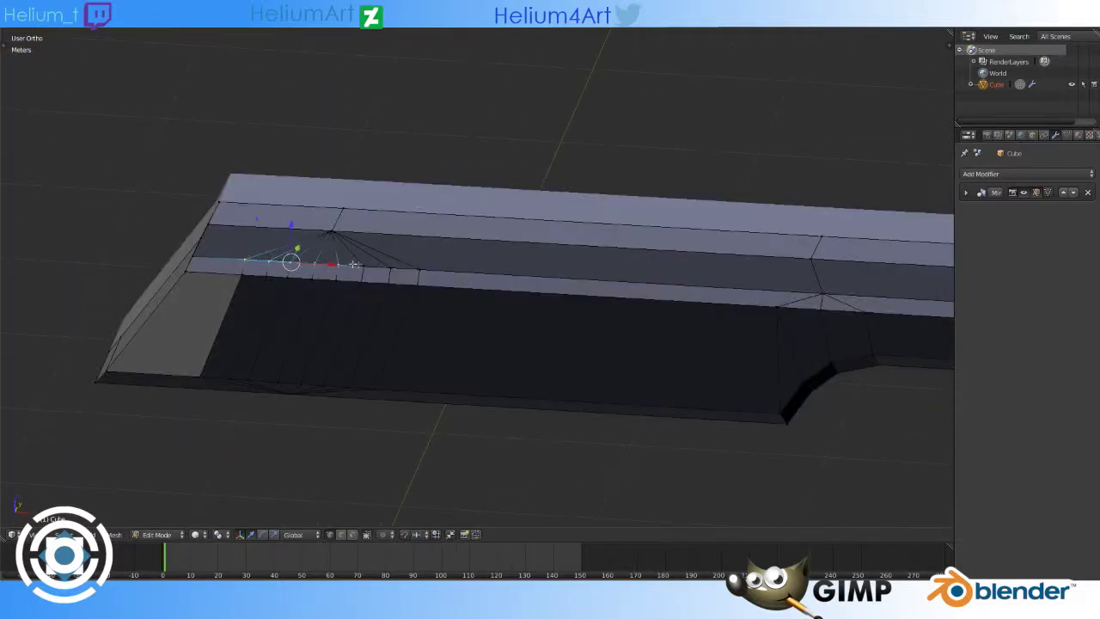
pyautogui.hotkey('alt', 'm')
pyautogui.click(354, 264)
pyautogui.press('KP_1')
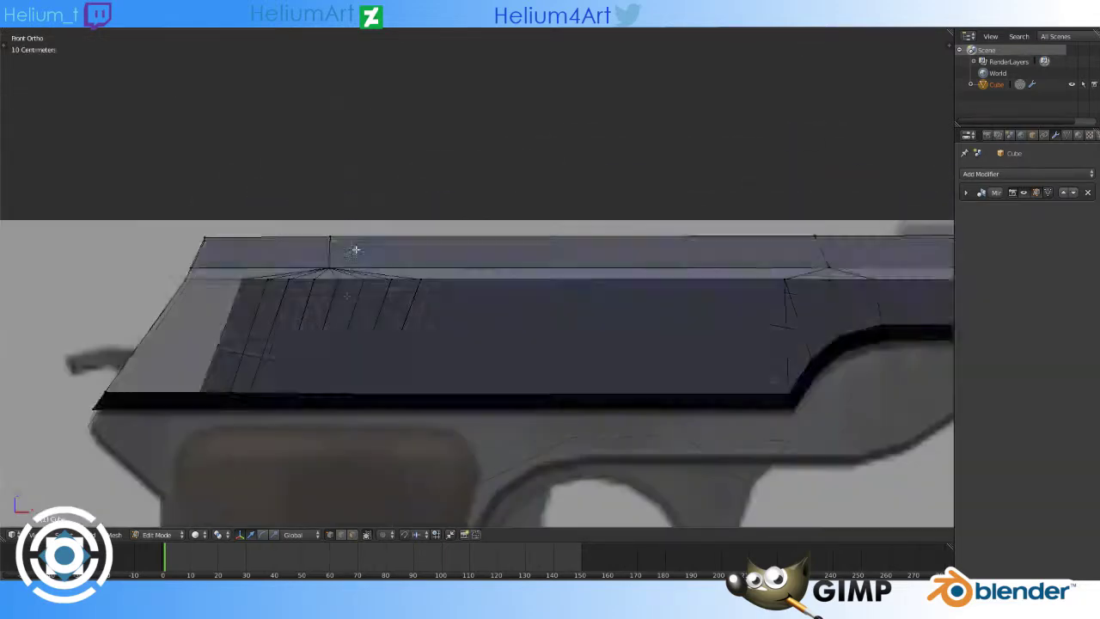
# Step: Select the serration strip faces at the rear of the slide
pyautogui.press('z')
pyautogui.press('z')
pyautogui.click(483, 285)
pyautogui.keyDown('shift'); pyautogui.click(377, 295); pyautogui.keyUp('shift')
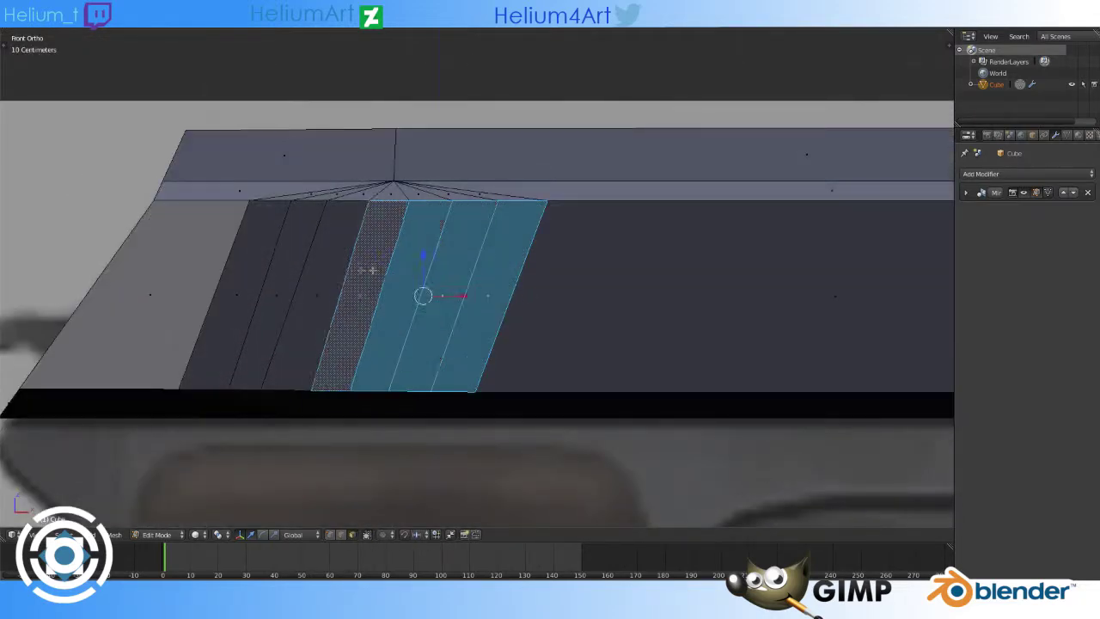
pyautogui.keyDown('shift'); pyautogui.click(258, 294); pyautogui.keyUp('shift')
pyautogui.press('z')
pyautogui.keyDown('shift'); pyautogui.click(237, 295); pyautogui.keyUp('shift')
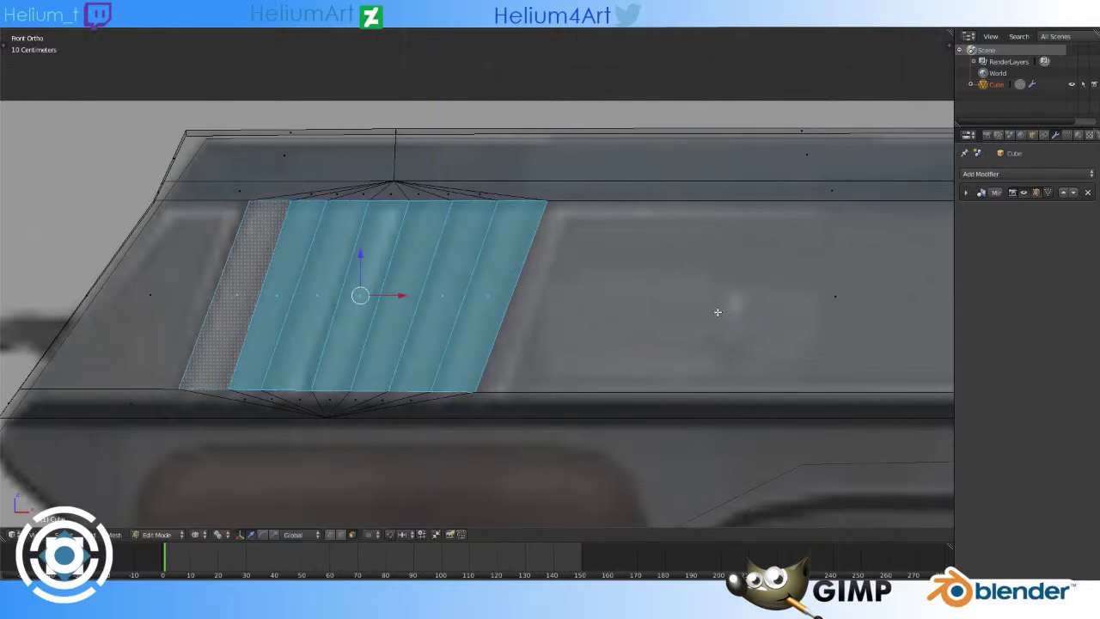
pyautogui.click(506, 283)
# Step: Set the transform pivot point to Individual Origins
pyautogui.click(220, 534)
pyautogui.click(272, 471)
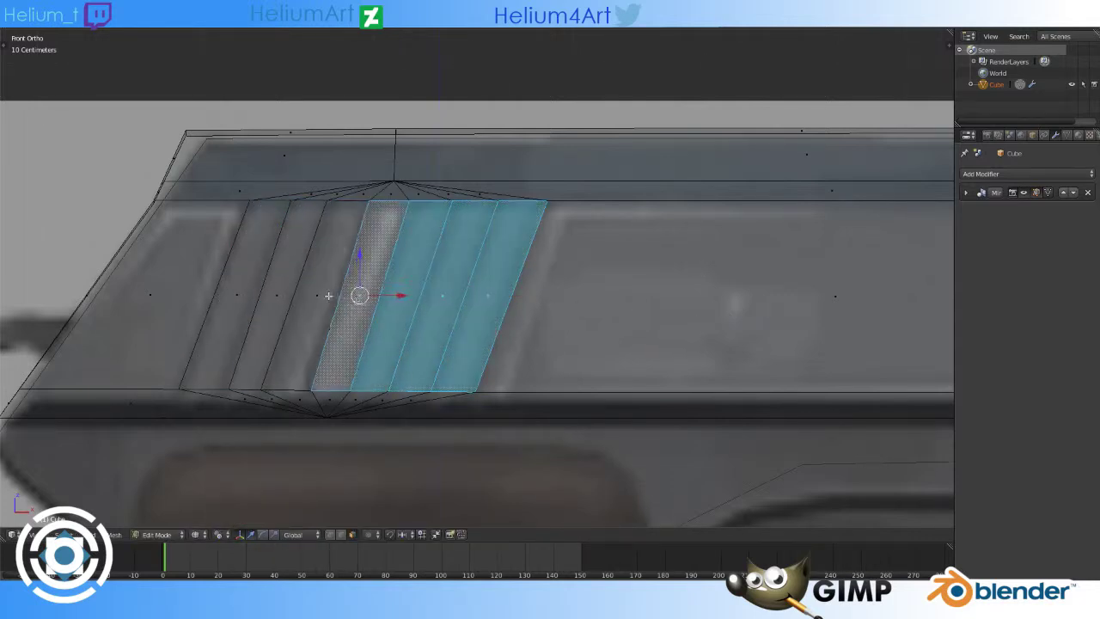
pyautogui.click(220, 533)
pyautogui.click(271, 488)
pyautogui.click(221, 534)
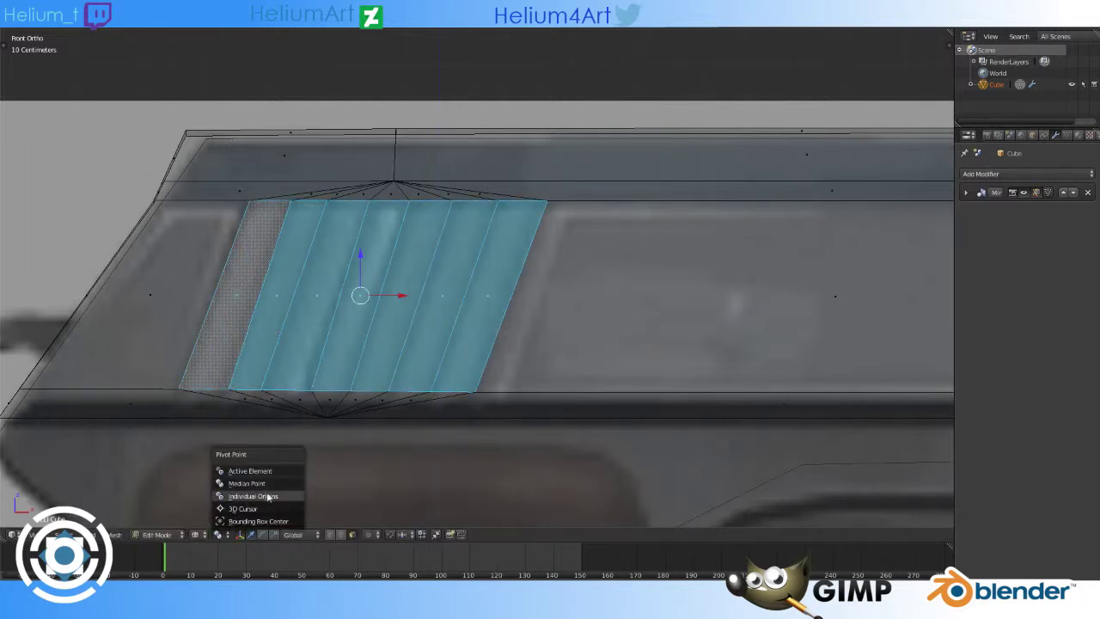
pyautogui.click(272, 494)
# Step: Scale the rightmost strip face narrower, then select the whole slide mesh
pyautogui.click(502, 297)
pyautogui.press('s')
pyautogui.press('w')
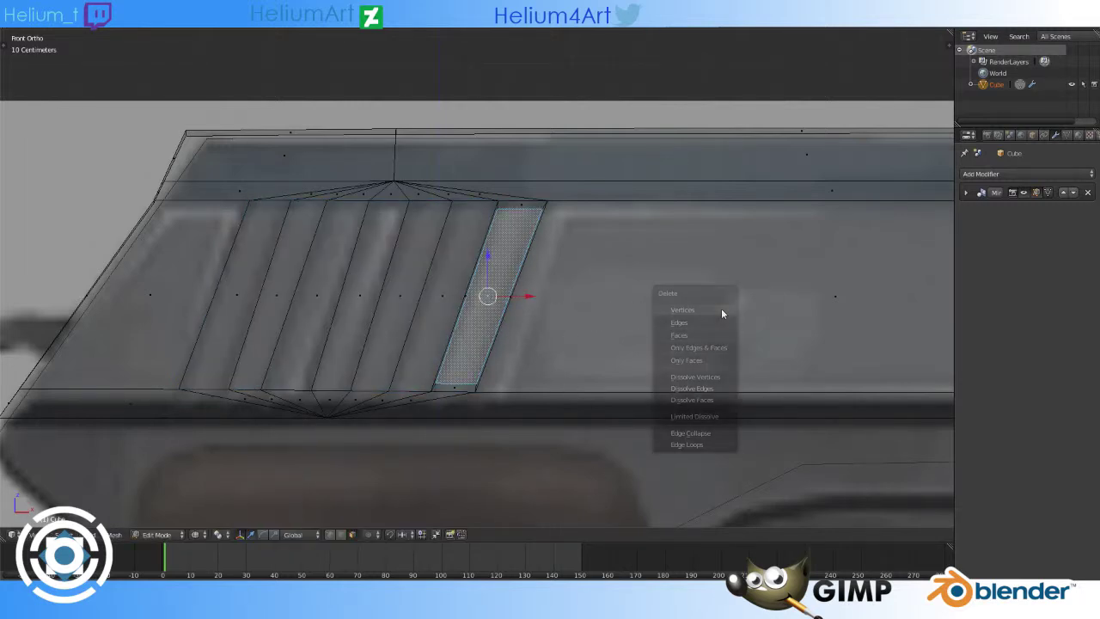
pyautogui.press('Escape')
pyautogui.press('a')
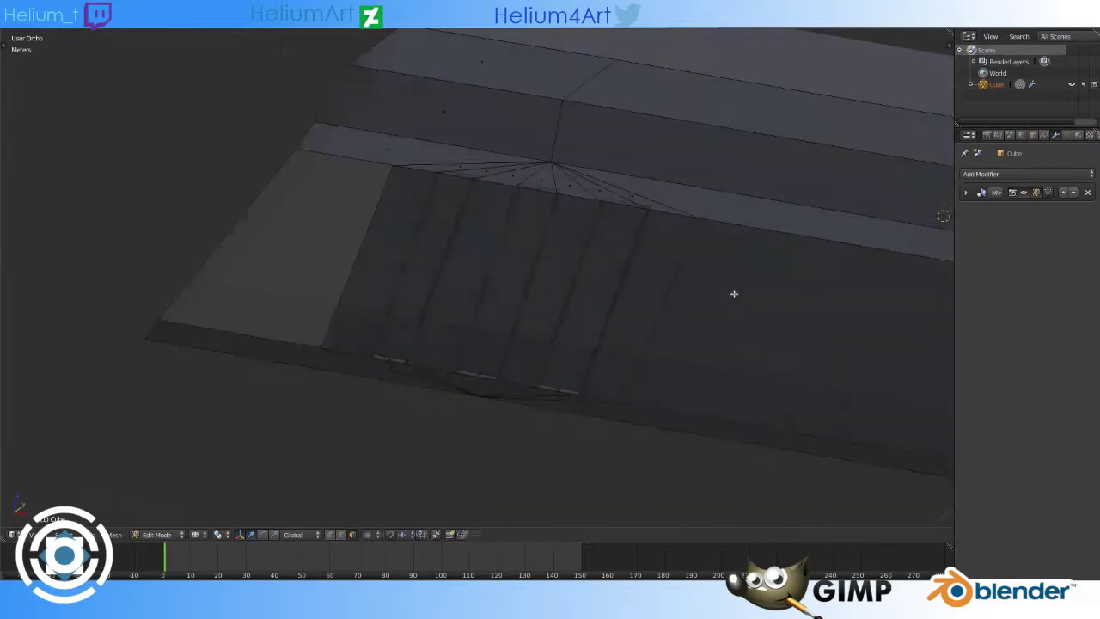
# Step: Zoom out on the front view and enter Edit Mode with solid shading
pyautogui.moveTo(731, 295)
pyautogui.mouseDown(button='middle')
pyautogui.moveTo(742, 228)
pyautogui.moveTo(478, 214)
pyautogui.moveTo(677, 215)
pyautogui.mouseUp(button='middle')
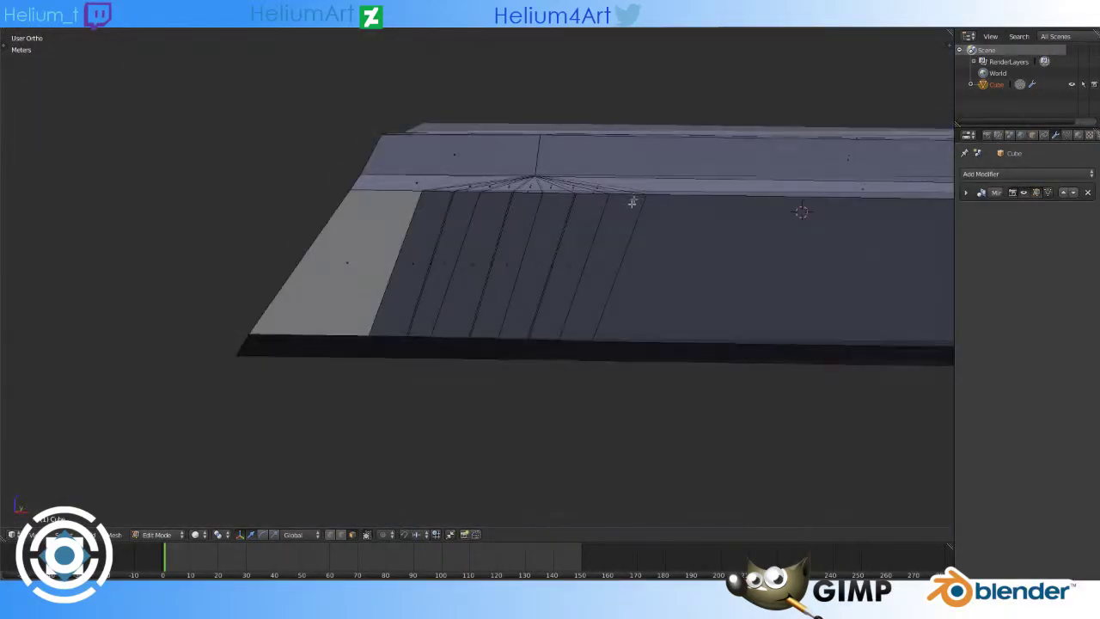
pyautogui.press('KP_1')
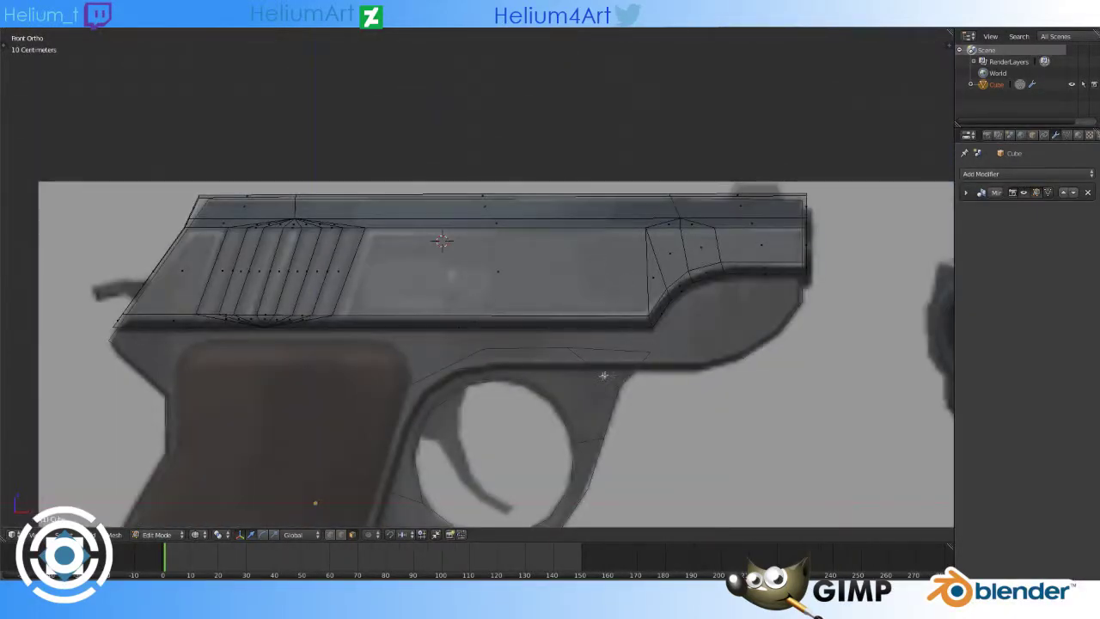
pyautogui.scroll(-1, 603, 375)
pyautogui.scroll(-2, 601, 343)
pyautogui.scroll(-2, 600, 300)
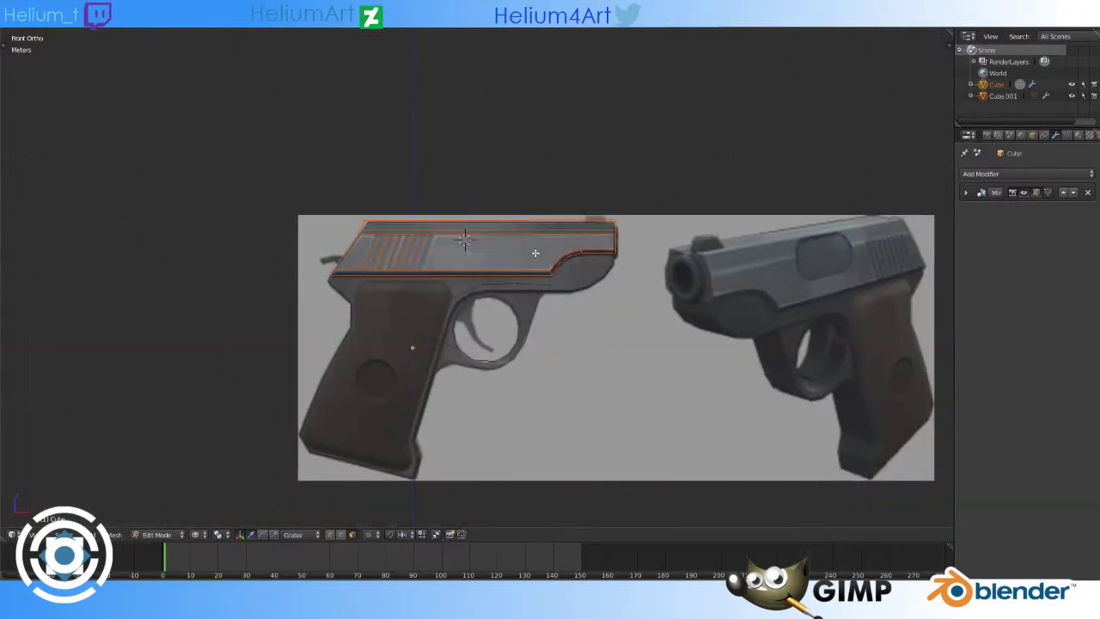
pyautogui.press('Tab')
pyautogui.moveTo(528, 234); pyautogui.dragTo(688, 259, button='middle')
pyautogui.press('z')
# Step: Hide the grip object Cube and collapse the Mirror modifier settings
pyautogui.moveTo(439, 260); pyautogui.dragTo(428, 303, button='middle')
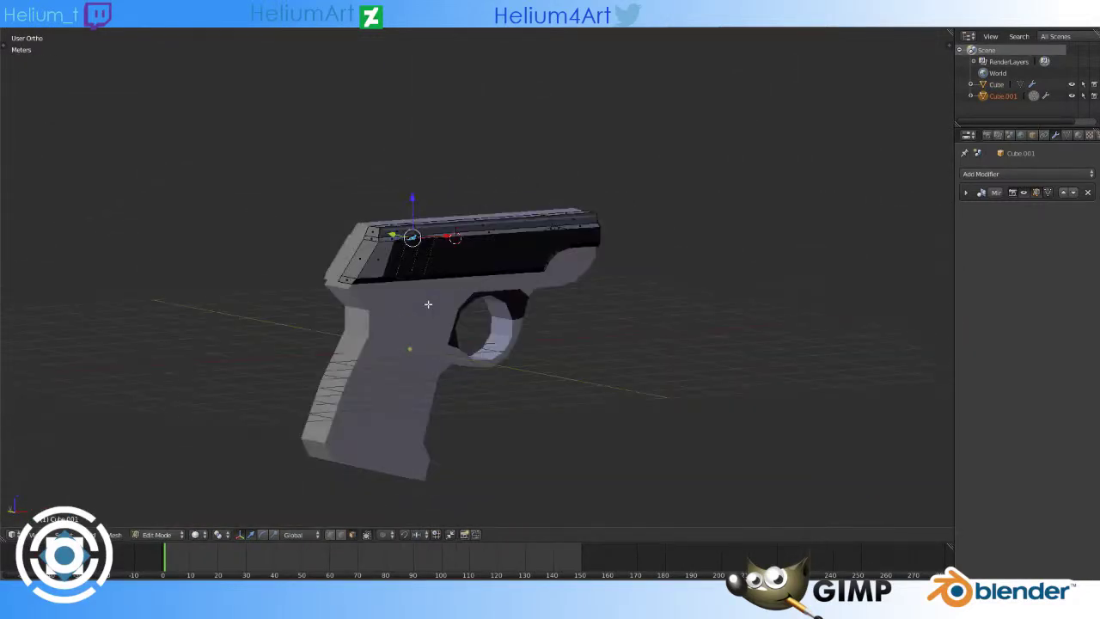
pyautogui.hotkey('shift', 'h')
pyautogui.moveTo(518, 297)
pyautogui.mouseDown(button='middle')
pyautogui.moveTo(491, 237)
pyautogui.moveTo(482, 300)
pyautogui.moveTo(446, 283)
pyautogui.mouseUp(button='middle')
pyautogui.click(966, 195)
pyautogui.moveTo(536, 285)
pyautogui.mouseDown(button='middle')
pyautogui.moveTo(740, 306)
pyautogui.moveTo(488, 314)
pyautogui.mouseUp(button='middle')
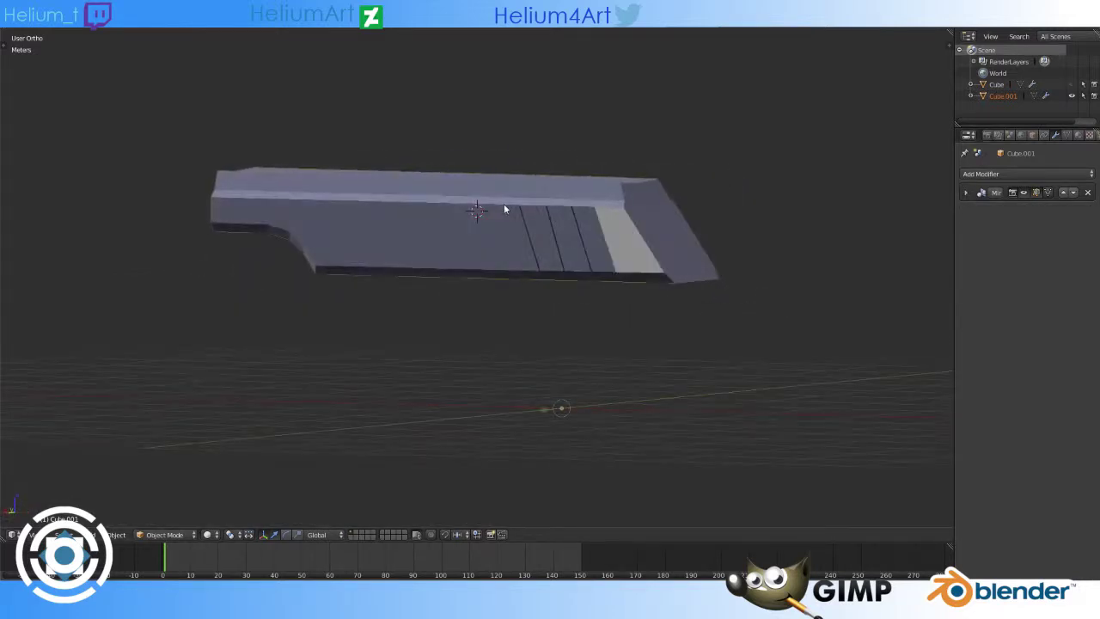
# Step: Enter Edit Mode on Cube.001 and compare the slide against the side reference
pyautogui.press('Tab')
pyautogui.moveTo(536, 223)
pyautogui.mouseDown(button='middle')
pyautogui.moveTo(584, 335)
pyautogui.moveTo(455, 301)
pyautogui.mouseUp(button='middle')
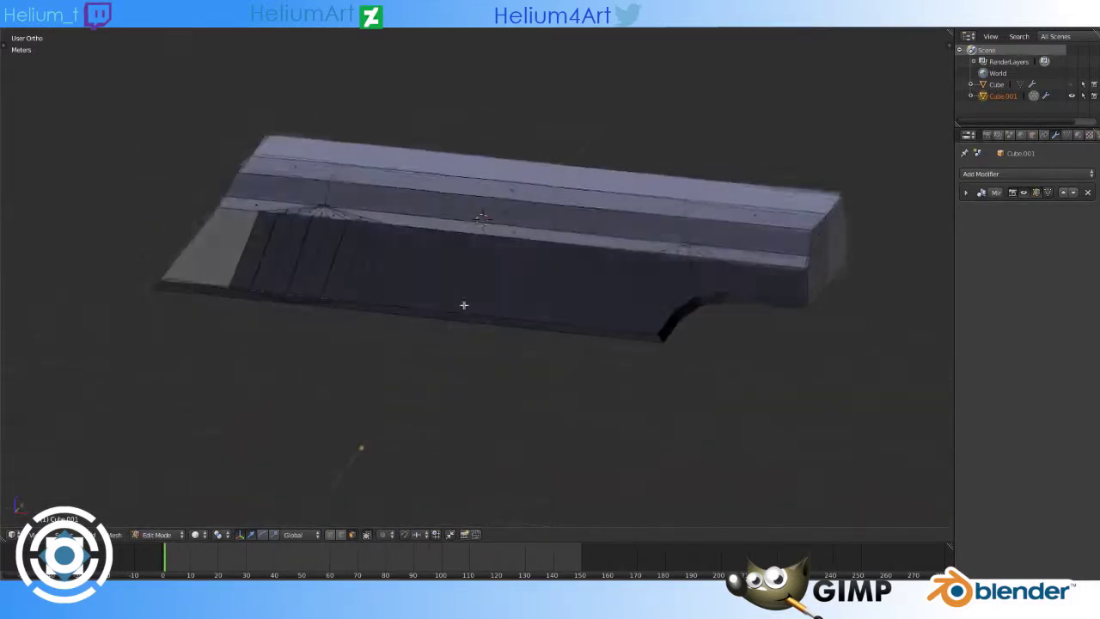
pyautogui.press('KP_3')
pyautogui.press('z')
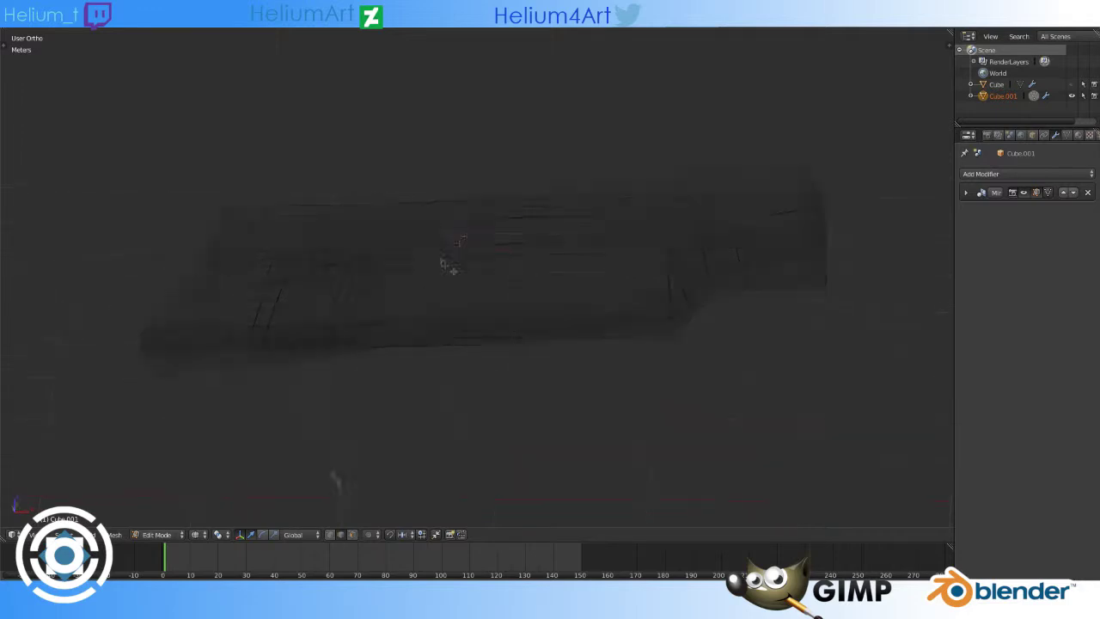
pyautogui.moveTo(244, 289); pyautogui.dragTo(350, 273, button='middle')
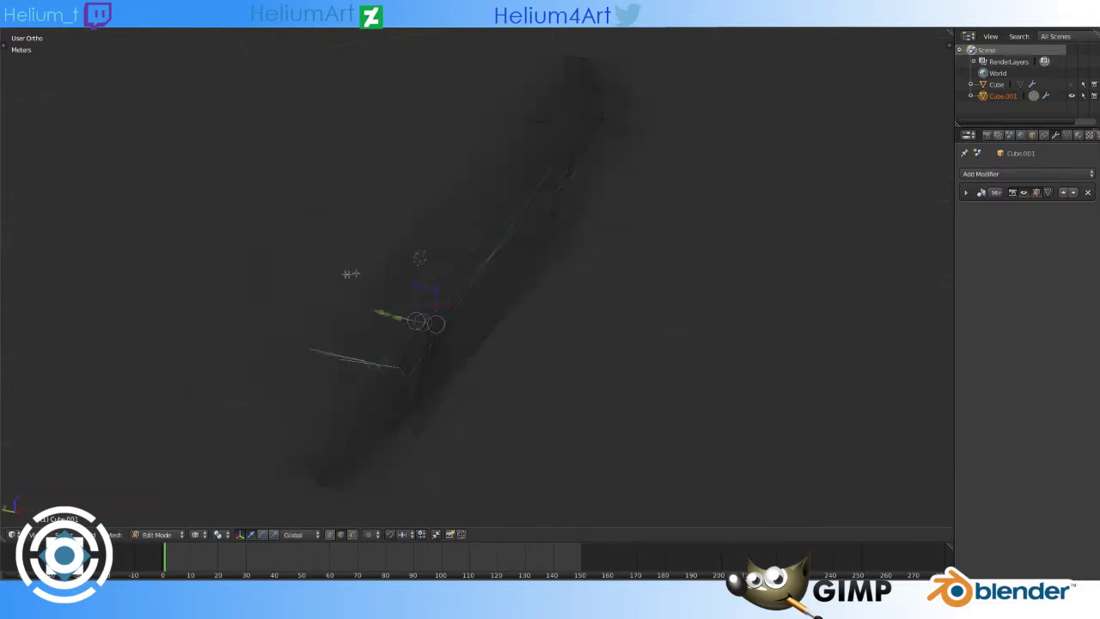
pyautogui.press('z')
pyautogui.moveTo(418, 359); pyautogui.dragTo(326, 295, button='middle')
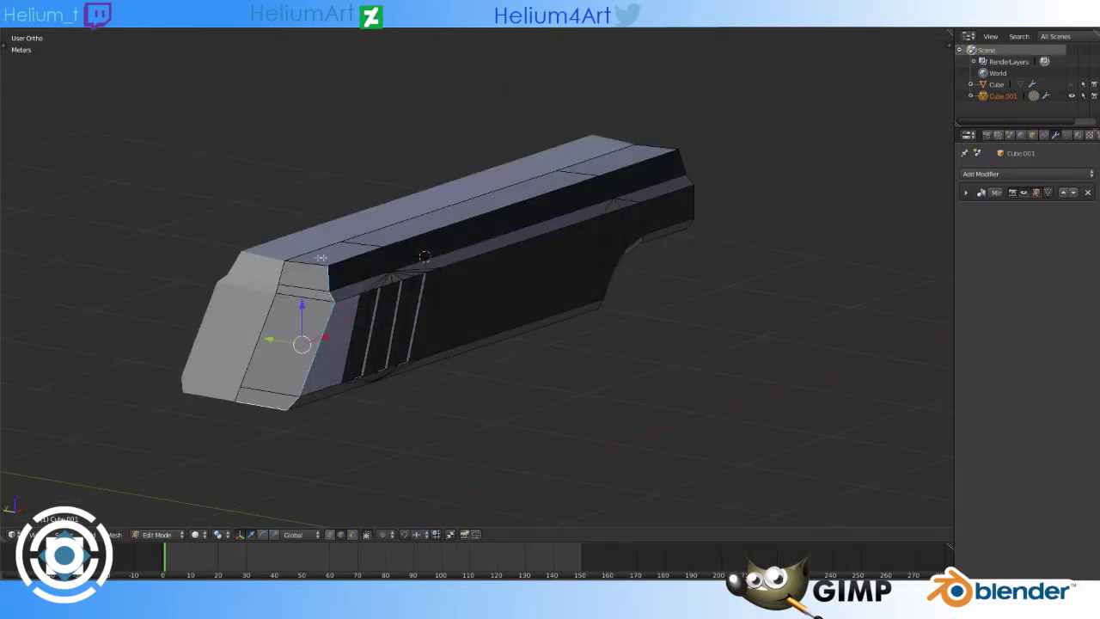
# Step: Add a loop cut along the slide and mark the selected edge loop as a UV seam
pyautogui.hotkey('ctrl', 'e')
pyautogui.moveTo(320, 257)
pyautogui.mouseDown(button='middle')
pyautogui.moveTo(283, 309)
pyautogui.moveTo(441, 274)
pyautogui.mouseUp(button='middle')
pyautogui.press('Escape')
pyautogui.click(733, 214)
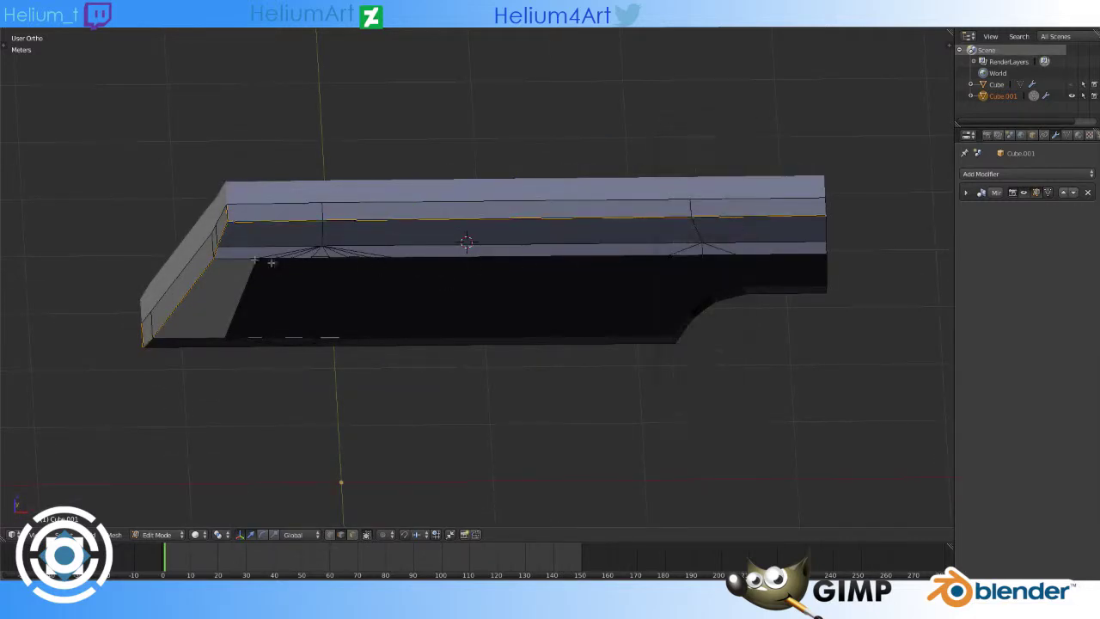
pyautogui.hotkey('ctrl', 'e')
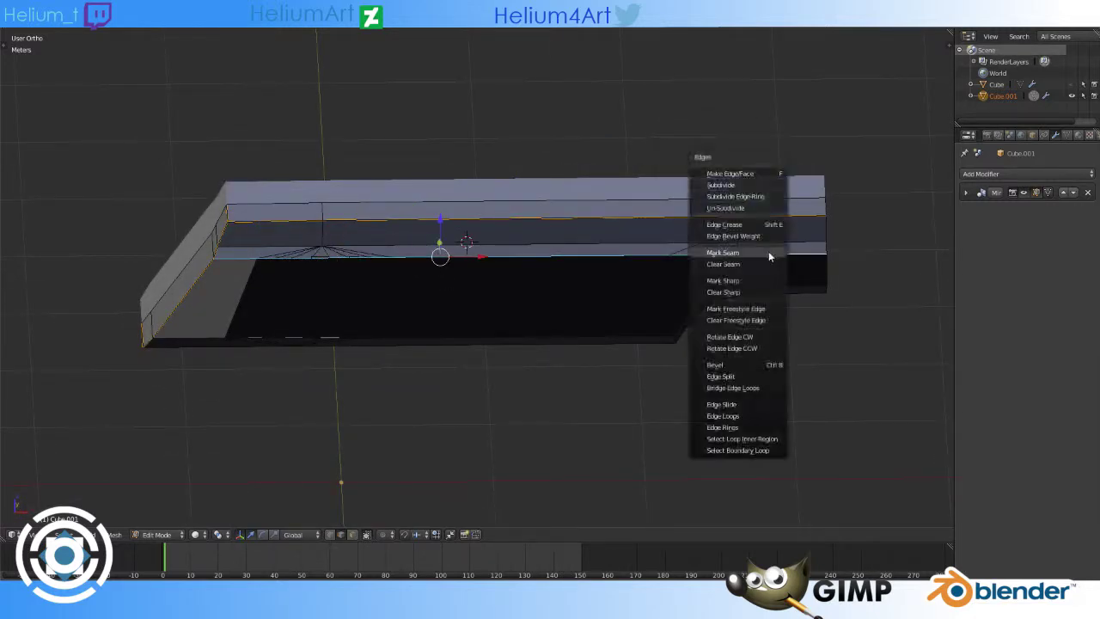
pyautogui.press('Escape')
pyautogui.moveTo(768, 251)
pyautogui.mouseDown(button='middle')
pyautogui.moveTo(619, 215)
pyautogui.moveTo(500, 167)
pyautogui.moveTo(500, 293)
pyautogui.mouseUp(button='middle')
pyautogui.hotkey('ctrl', 'e')
pyautogui.click(501, 170)
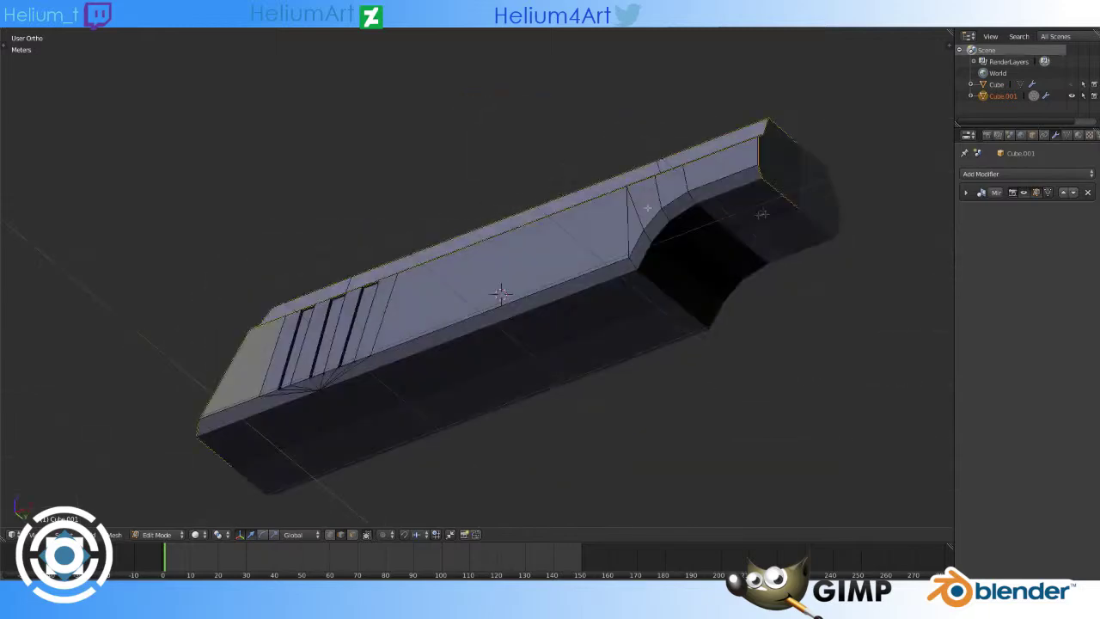
# Step: Inspect the slatted serration grooves from all sides, then return to the front reference view
pyautogui.moveTo(343, 375)
pyautogui.mouseDown(button='middle')
pyautogui.moveTo(457, 291)
pyautogui.moveTo(482, 288)
pyautogui.mouseUp(button='middle')
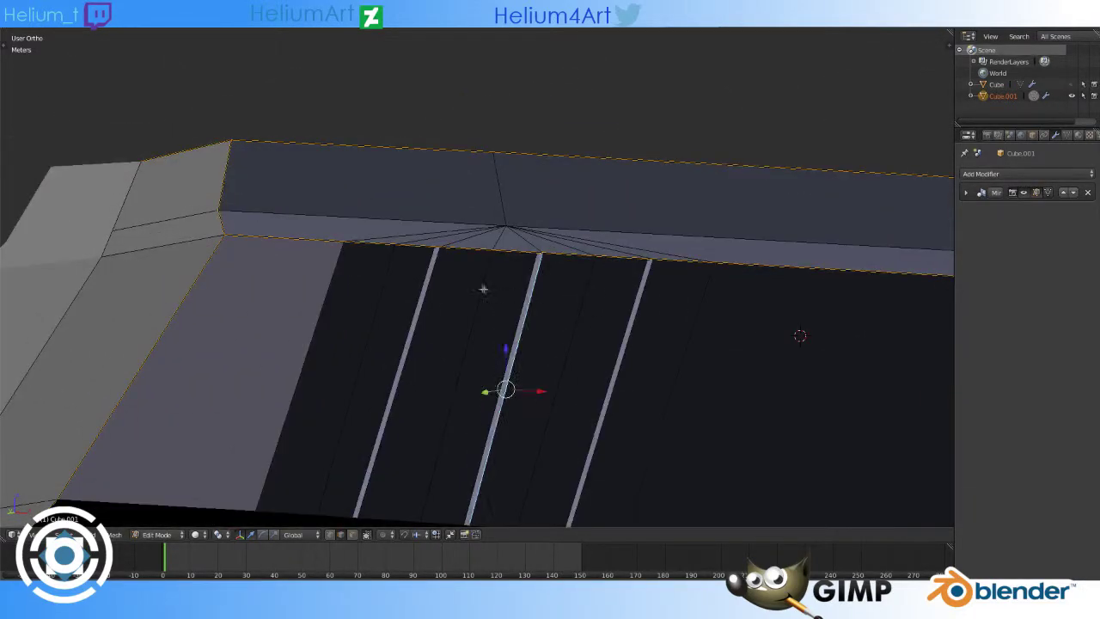
pyautogui.moveTo(626, 306); pyautogui.dragTo(419, 317, button='middle')
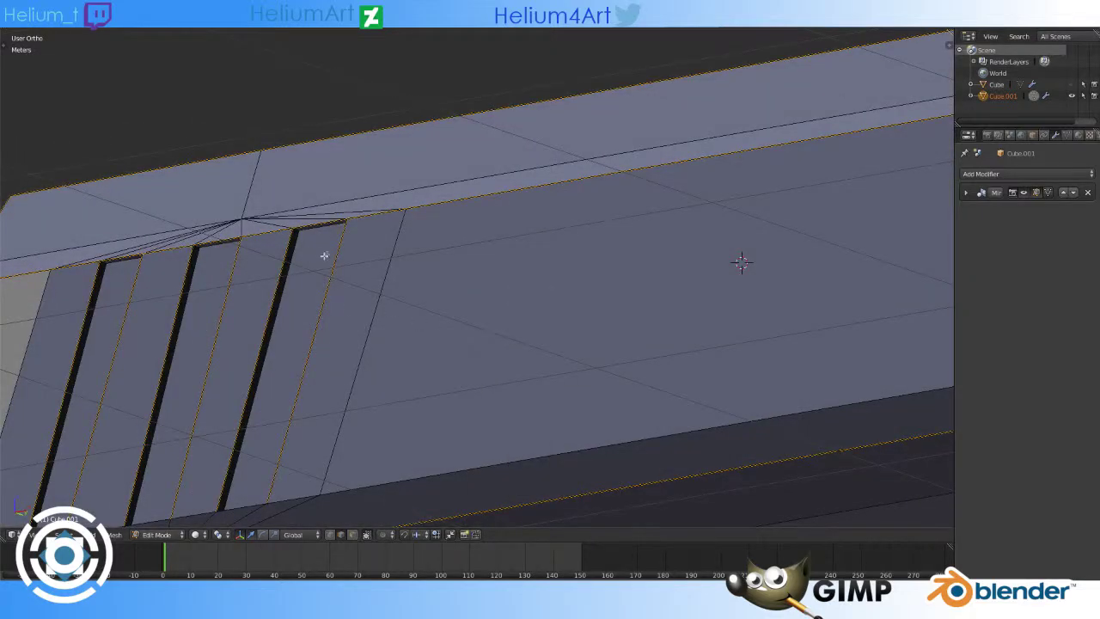
pyautogui.moveTo(324, 255)
pyautogui.mouseDown(button='middle')
pyautogui.moveTo(233, 363)
pyautogui.moveTo(284, 327)
pyautogui.mouseUp(button='middle')
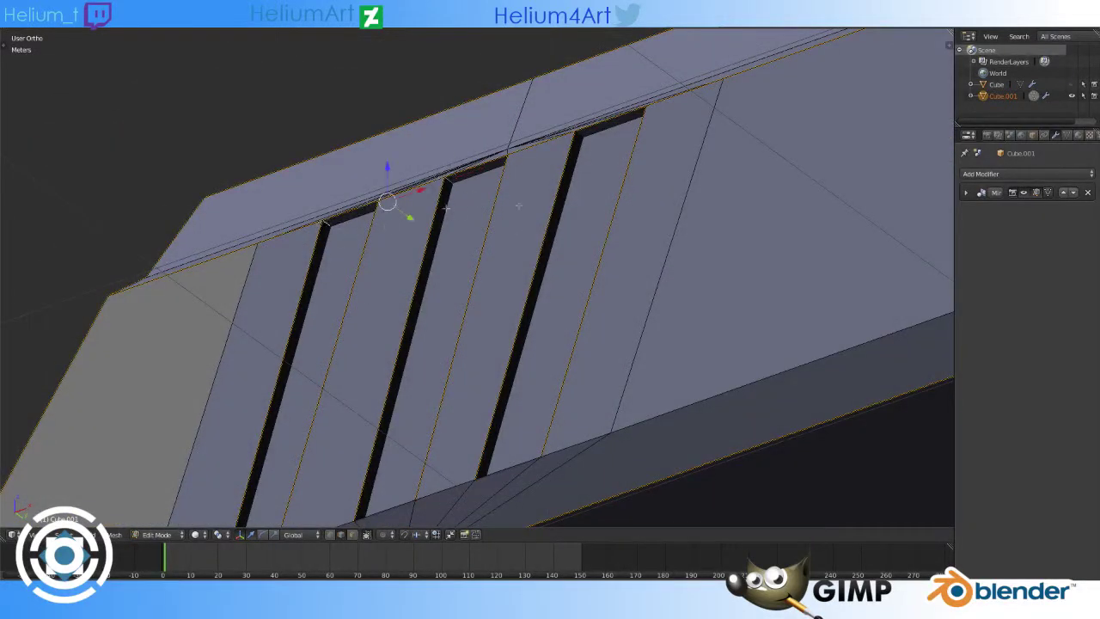
pyautogui.moveTo(445, 208); pyautogui.dragTo(625, 237, button='middle')
pyautogui.moveTo(815, 301); pyautogui.dragTo(515, 403, button='middle')
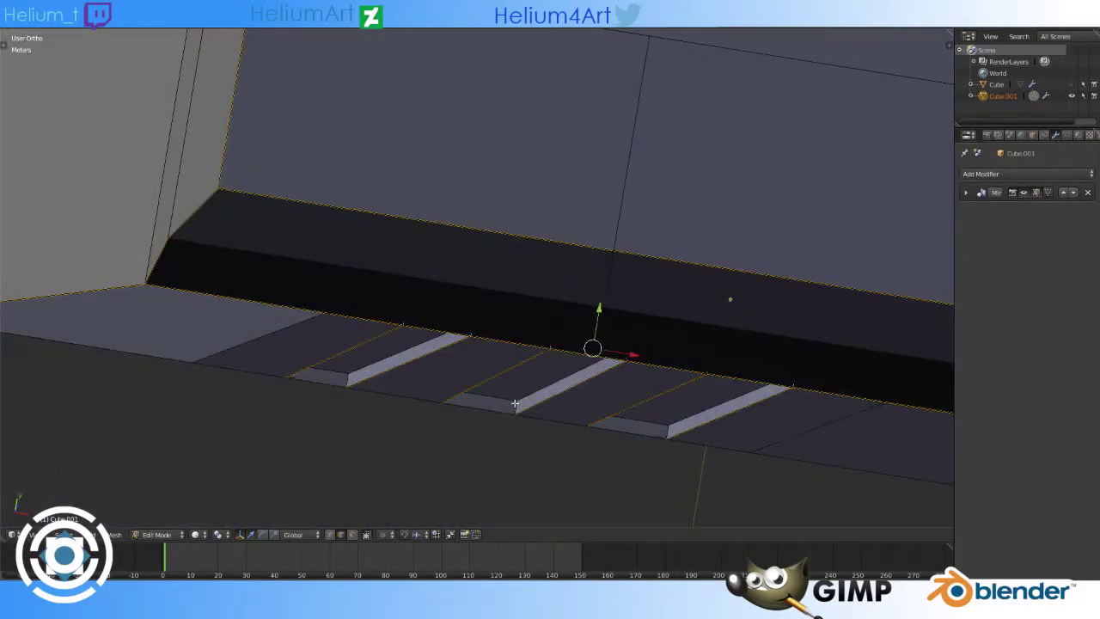
pyautogui.moveTo(516, 344)
pyautogui.mouseDown(button='middle')
pyautogui.moveTo(464, 258)
pyautogui.moveTo(441, 243)
pyautogui.moveTo(523, 226)
pyautogui.moveTo(477, 332)
pyautogui.moveTo(401, 209)
pyautogui.moveTo(504, 290)
pyautogui.moveTo(241, 283)
pyautogui.mouseUp(button='middle')
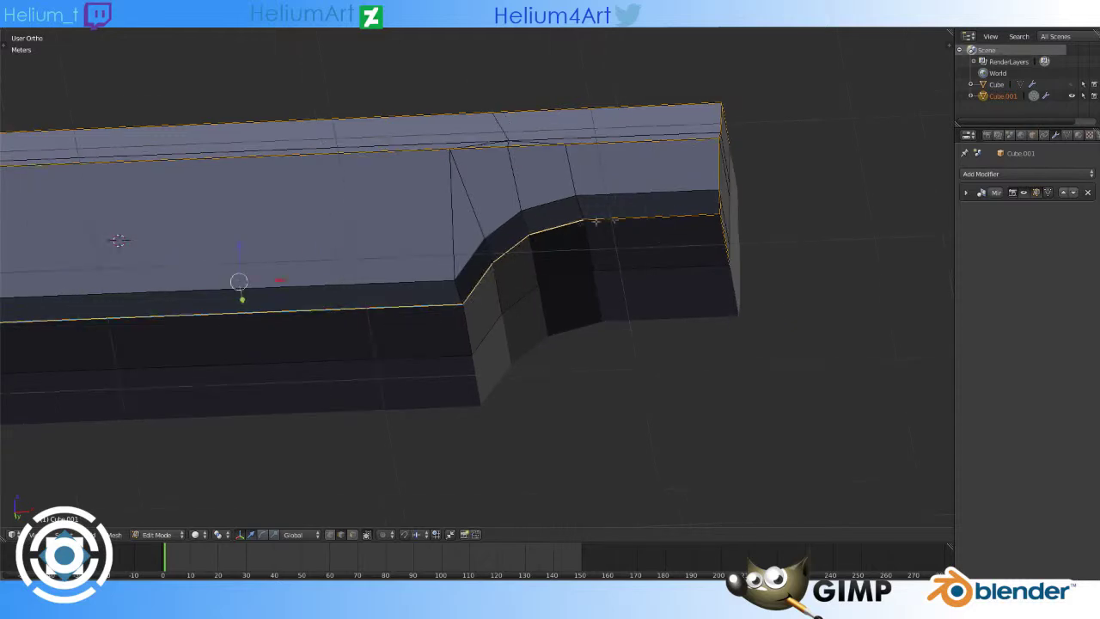
pyautogui.moveTo(466, 258); pyautogui.dragTo(436, 306, button='middle')
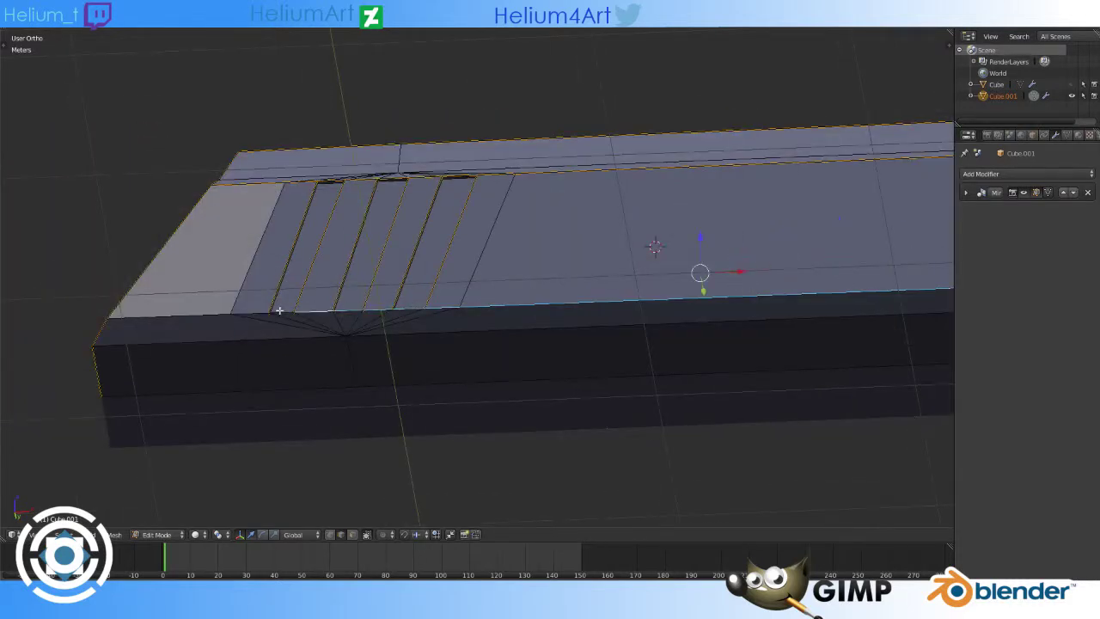
pyautogui.hotkey('ctrl', 'e')
pyautogui.moveTo(247, 308)
pyautogui.mouseDown(button='middle')
pyautogui.moveTo(517, 255)
pyautogui.moveTo(507, 283)
pyautogui.moveTo(515, 301)
pyautogui.moveTo(602, 287)
pyautogui.mouseUp(button='middle')
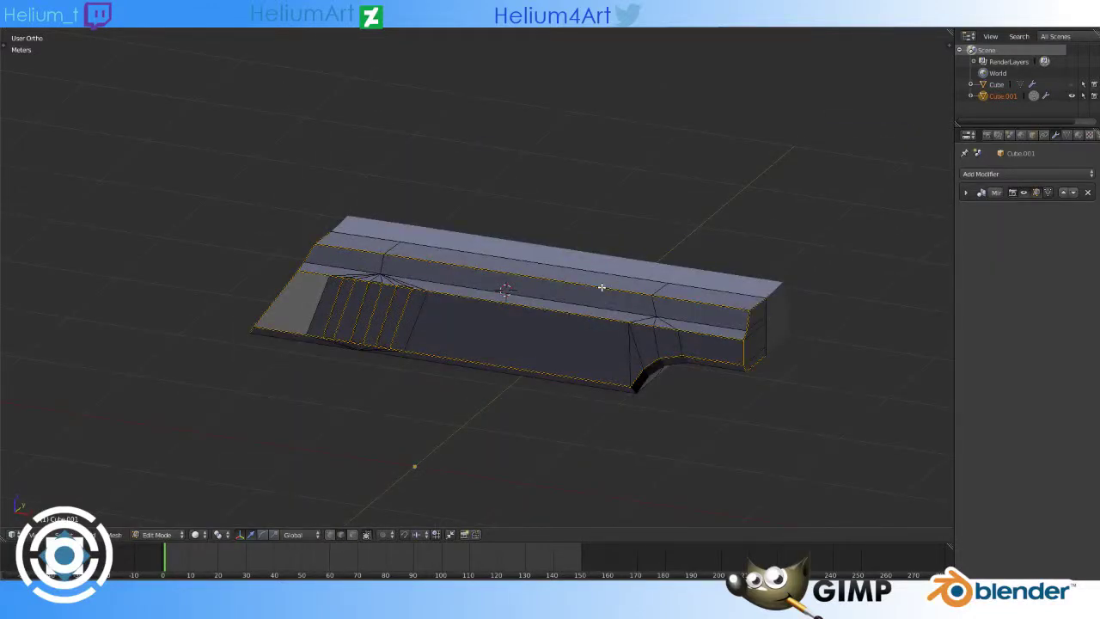
pyautogui.press('KP_1')
pyautogui.scroll(3, 528, 246)
pyautogui.scroll(2, 379, 285)
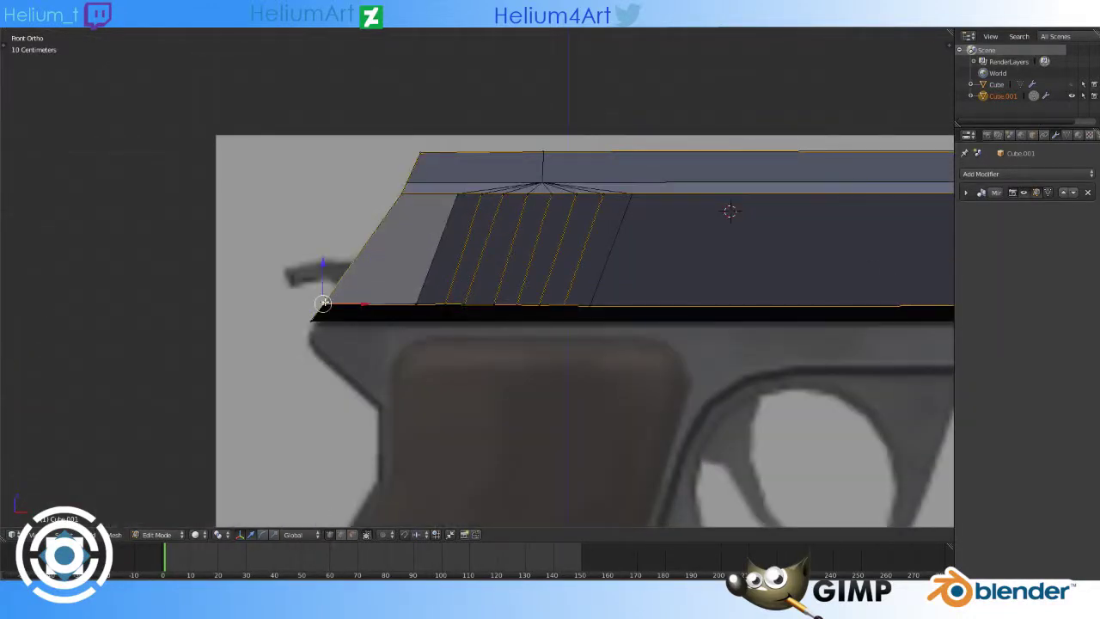
# Step: Confirm the slanted serration groove vertices and inspect the slide from several angles in wireframe
pyautogui.click(331, 266)
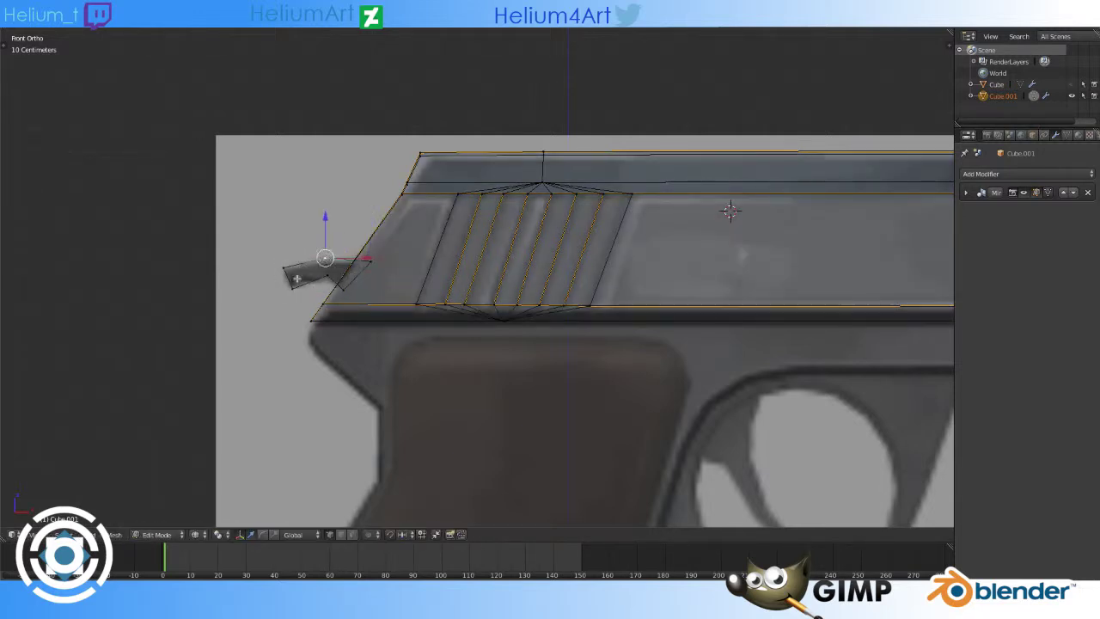
pyautogui.scroll(-1, 353, 273)
pyautogui.moveTo(353, 273); pyautogui.dragTo(439, 308, button='middle')
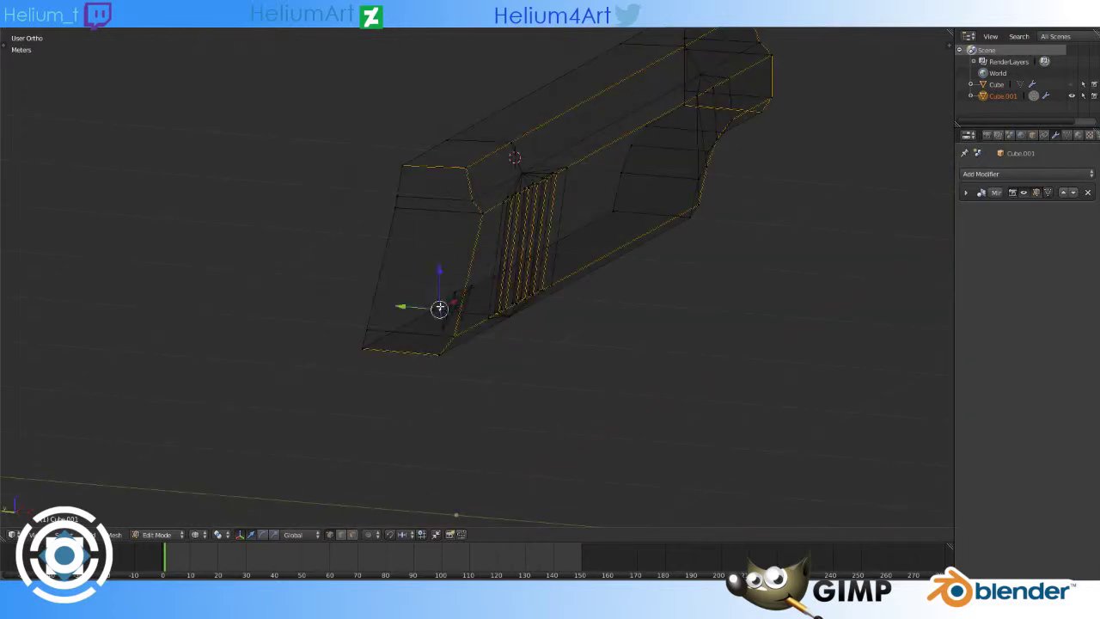
pyautogui.moveTo(559, 305); pyautogui.dragTo(536, 326, button='middle')
pyautogui.rightClick(738, 326)
pyautogui.moveTo(738, 325); pyautogui.dragTo(443, 329, button='middle')
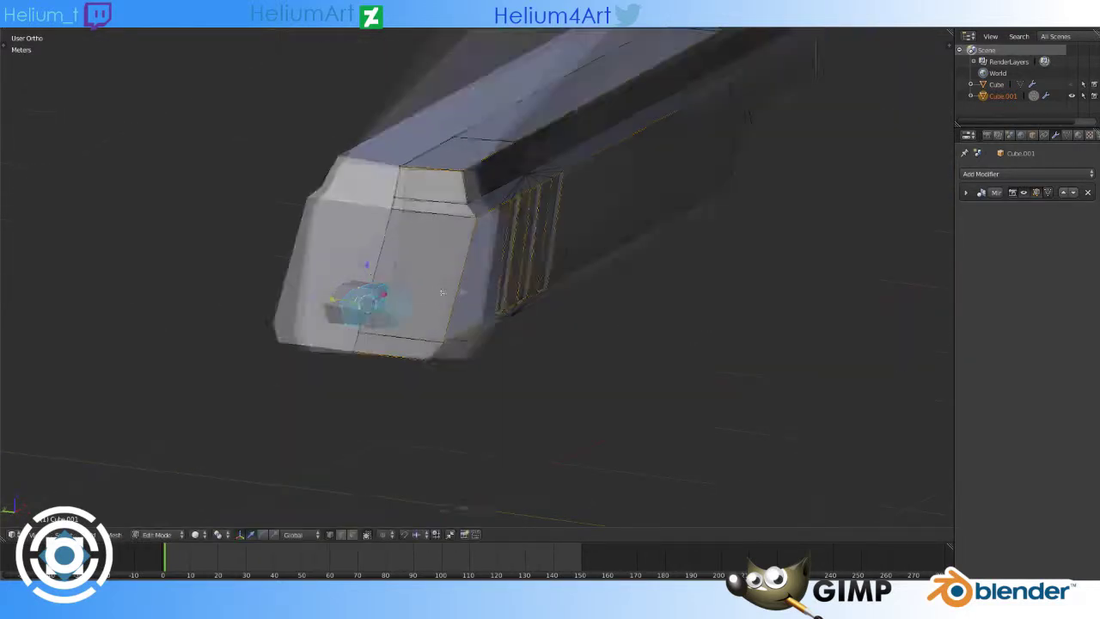
pyautogui.moveTo(319, 298)
pyautogui.mouseDown(button='middle')
pyautogui.moveTo(580, 309)
pyautogui.moveTo(539, 290)
pyautogui.mouseUp(button='middle')
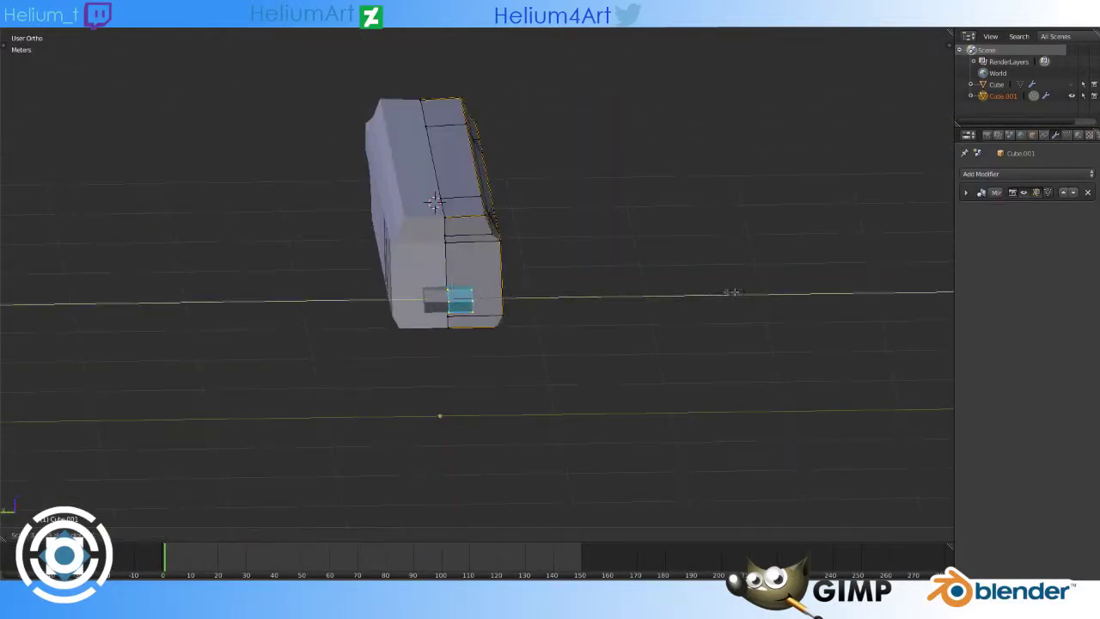
pyautogui.moveTo(731, 292)
pyautogui.mouseDown(button='middle')
pyautogui.moveTo(512, 325)
pyautogui.moveTo(303, 279)
pyautogui.mouseUp(button='middle')
pyautogui.hotkey('ctrl', 'e')
pyautogui.moveTo(309, 372)
pyautogui.mouseDown(button='middle')
pyautogui.moveTo(433, 251)
pyautogui.moveTo(378, 285)
pyautogui.moveTo(460, 353)
pyautogui.mouseUp(button='middle')
pyautogui.press('z')
pyautogui.press('z')
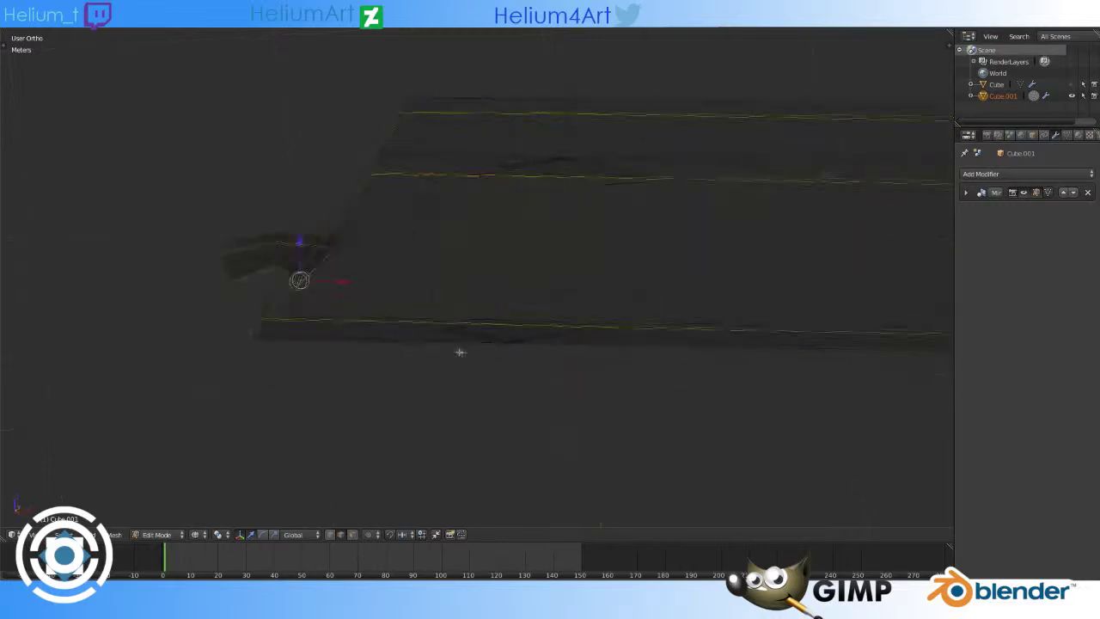
pyautogui.moveTo(395, 244)
pyautogui.mouseDown(button='middle')
pyautogui.moveTo(793, 246)
pyautogui.moveTo(437, 172)
pyautogui.moveTo(412, 198)
pyautogui.moveTo(387, 186)
pyautogui.moveTo(640, 209)
pyautogui.mouseUp(button='middle')
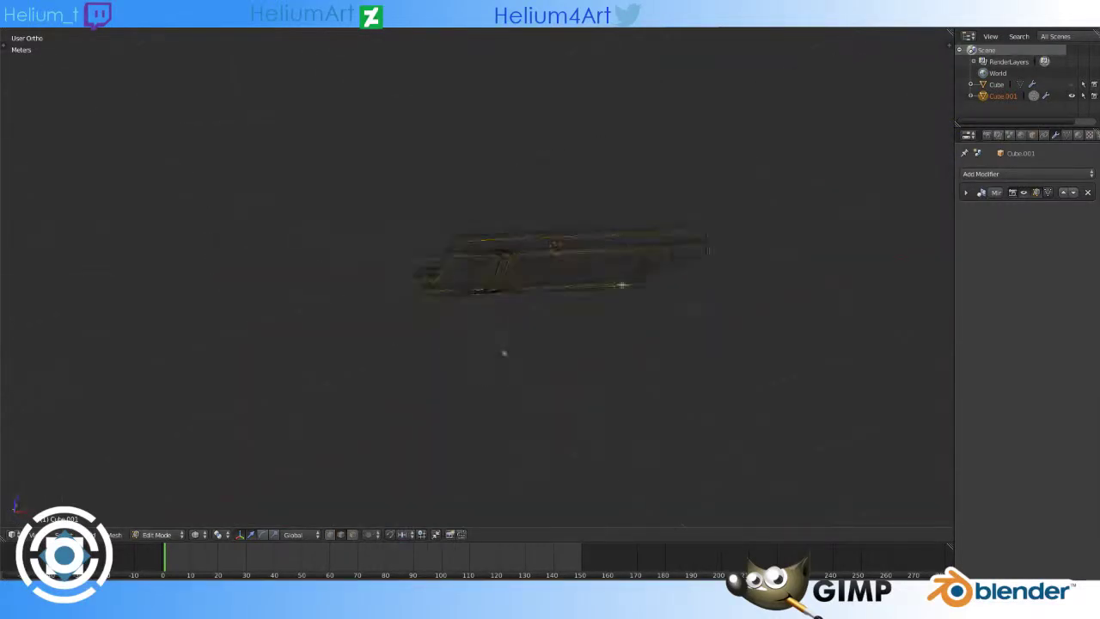
# Step: Leave the slide and open the Cube gun body in Edit Mode
pyautogui.press('Tab')
pyautogui.moveTo(659, 374)
pyautogui.mouseDown(button='middle')
pyautogui.moveTo(488, 255)
pyautogui.moveTo(590, 275)
pyautogui.moveTo(536, 298)
pyautogui.mouseUp(button='middle')
pyautogui.rightClick(537, 298)
pyautogui.press('Tab')
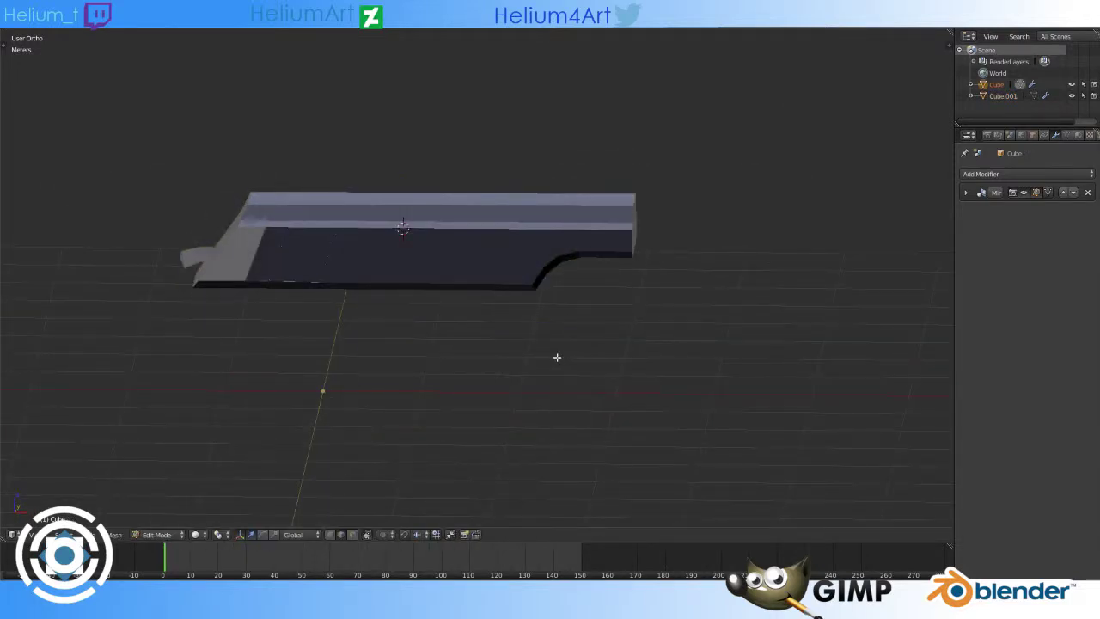
# Step: Unhide the gun body's hidden geometry and line it up in wireframe against the front reference
pyautogui.hotkey('alt', 'h')
pyautogui.press('a')
pyautogui.moveTo(481, 402)
pyautogui.mouseDown(button='middle')
pyautogui.moveTo(467, 421)
pyautogui.moveTo(335, 376)
pyautogui.mouseUp(button='middle')
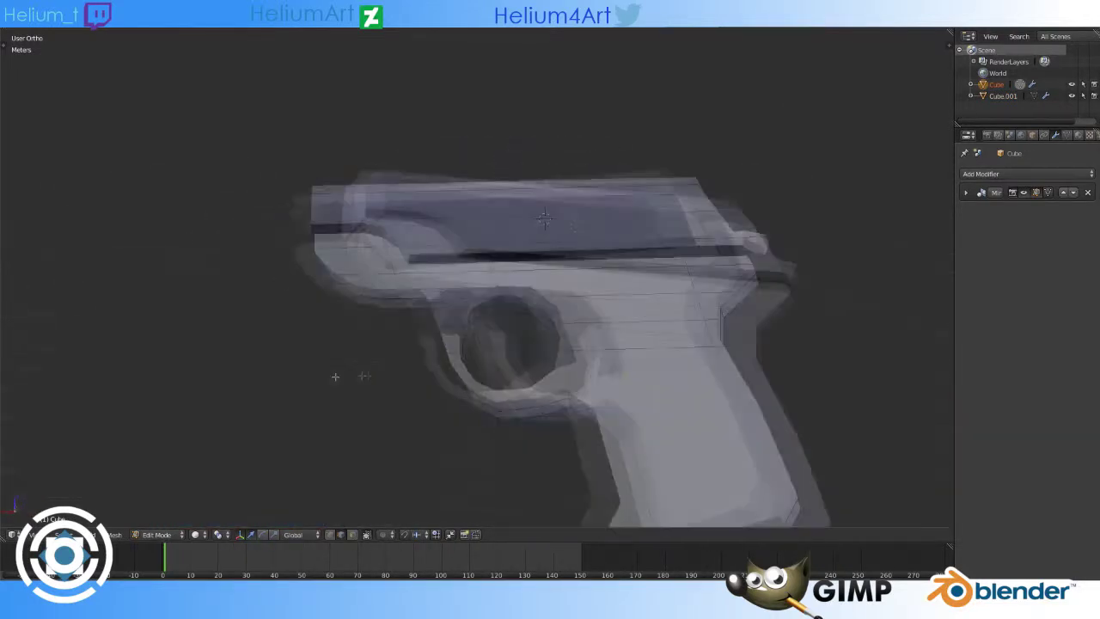
pyautogui.press('KP_3')
pyautogui.moveTo(621, 263); pyautogui.dragTo(635, 325, button='middle')
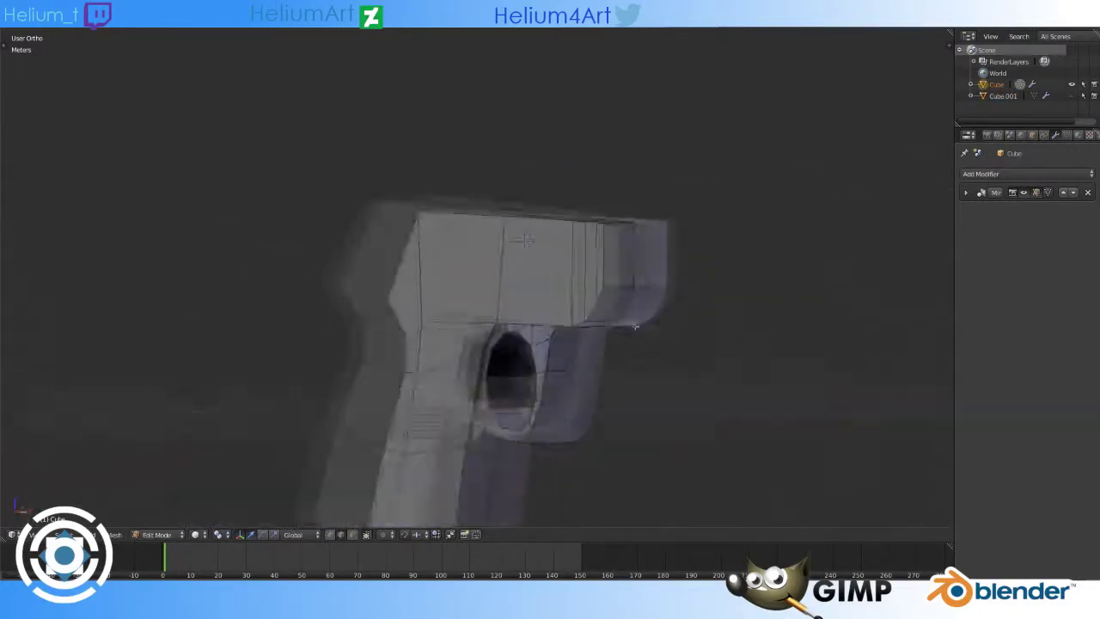
pyautogui.press('KP_3')
pyautogui.press('Tab')
pyautogui.moveTo(545, 249); pyautogui.dragTo(388, 309, button='middle')
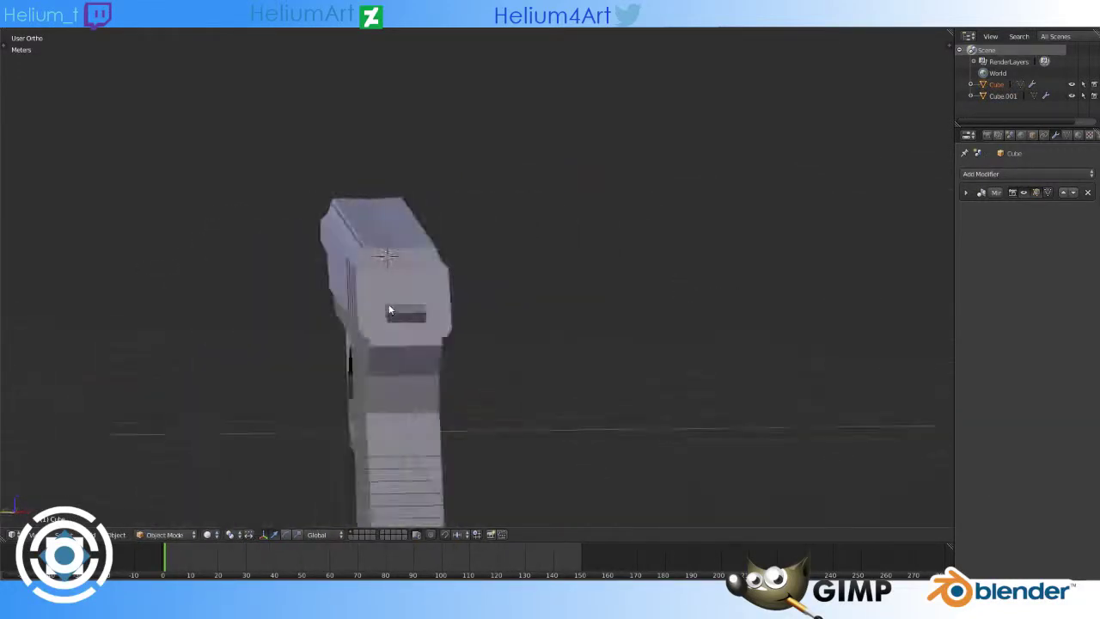
pyautogui.press('KP_3')
pyautogui.press('Tab')
pyautogui.press('z')
pyautogui.moveTo(633, 277); pyautogui.dragTo(699, 313, button='middle')
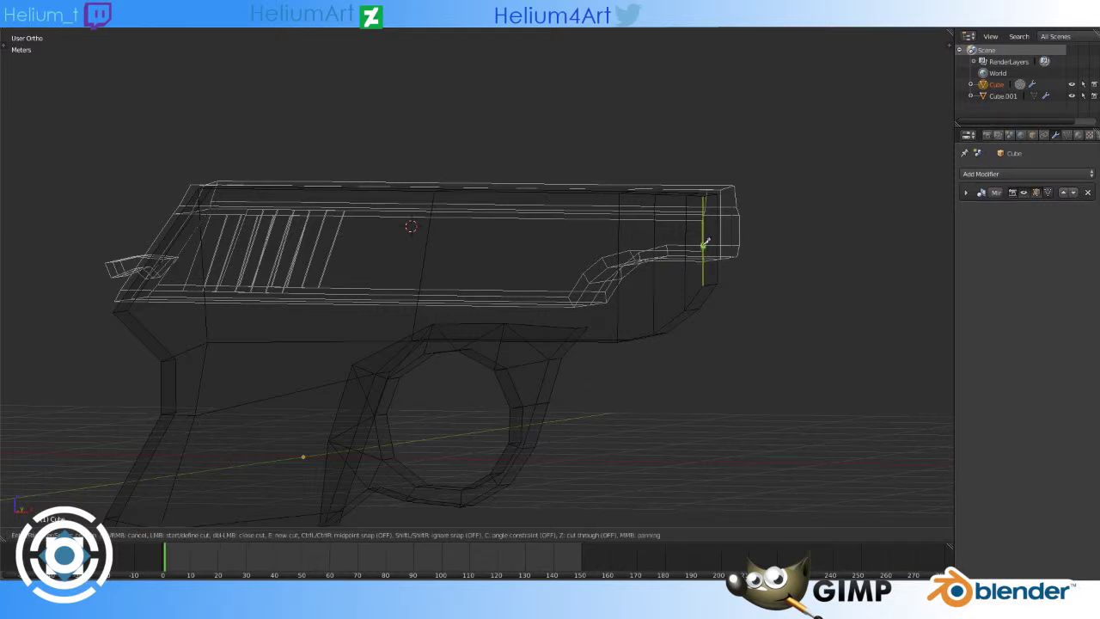
pyautogui.press('KP_1')
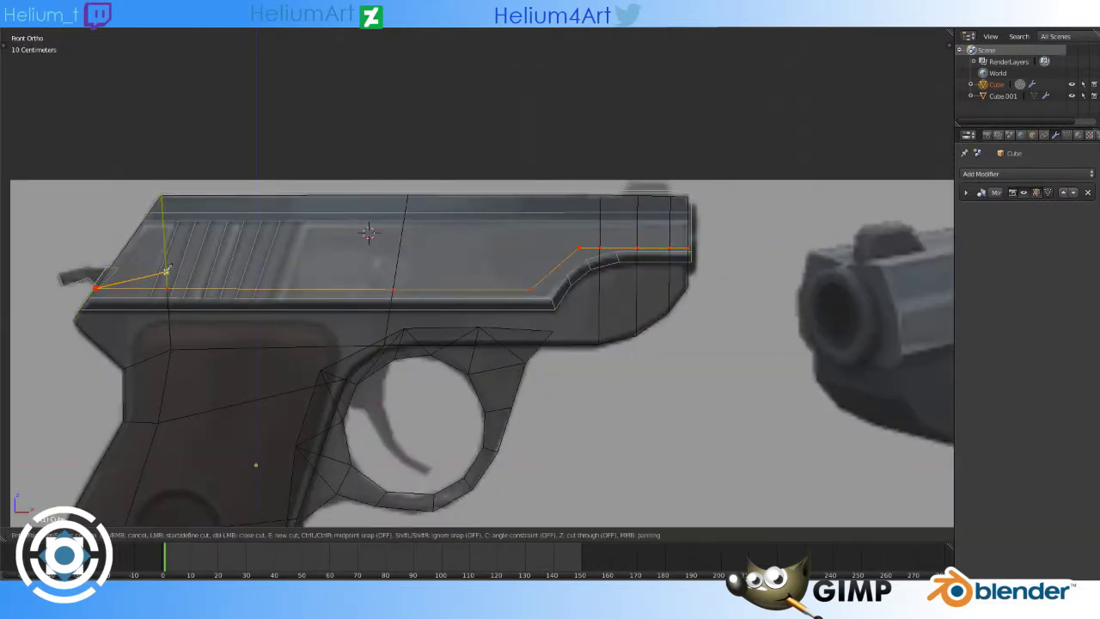
# Step: Cut the body along the slide's lower edge and delete the top loop's vertices above it
pyautogui.press('Return')
pyautogui.moveTo(770, 303)
pyautogui.mouseDown(button='middle')
pyautogui.moveTo(583, 284)
pyautogui.moveTo(602, 229)
pyautogui.mouseUp(button='middle')
pyautogui.press('Tab')
pyautogui.press('z')
pyautogui.keyDown('alt'); pyautogui.rightClick(601, 206); pyautogui.keyUp('alt')
pyautogui.press('x')
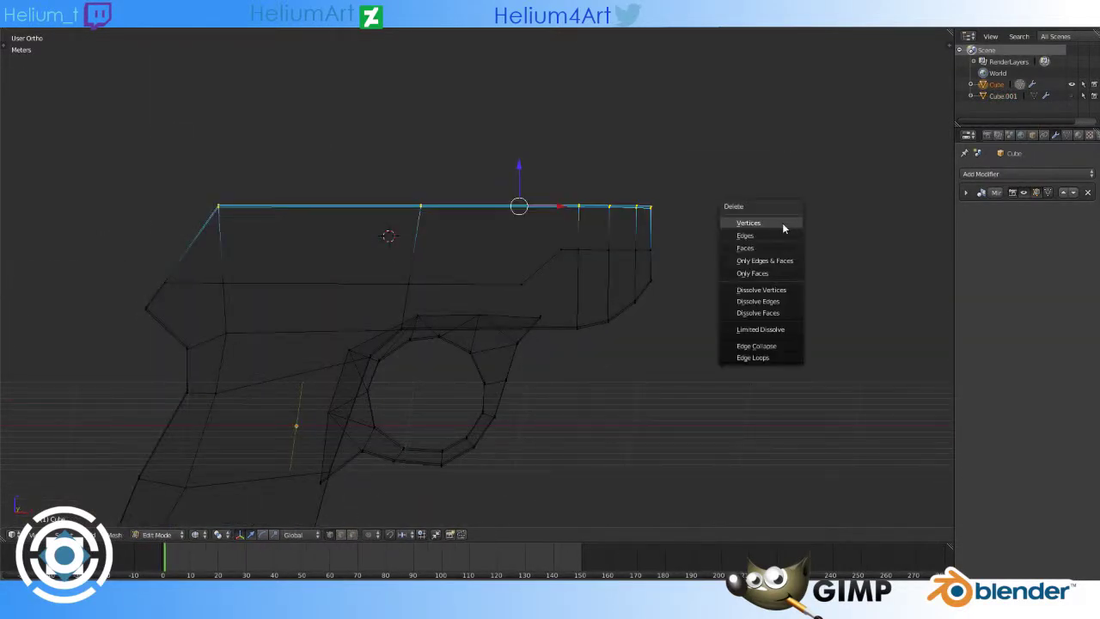
pyautogui.click(783, 225)
pyautogui.press('z')
pyautogui.moveTo(783, 228); pyautogui.dragTo(557, 321, button='middle')
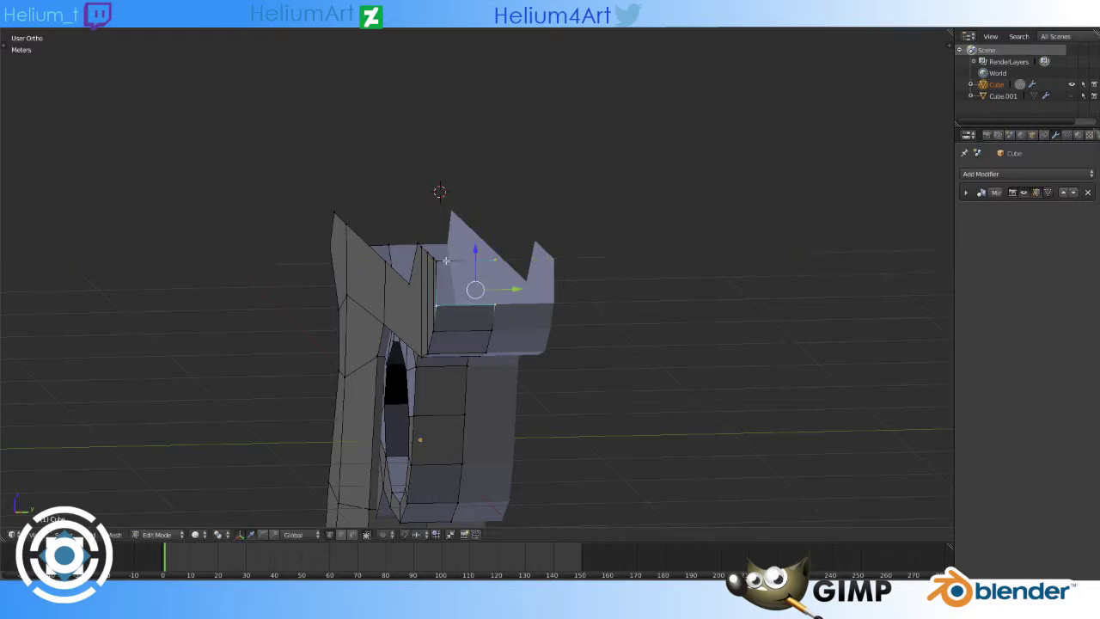
pyautogui.moveTo(446, 261); pyautogui.dragTo(701, 282, button='middle')
pyautogui.moveTo(550, 309)
pyautogui.mouseDown(button='middle')
pyautogui.moveTo(516, 292)
pyautogui.moveTo(482, 309)
pyautogui.moveTo(498, 322)
pyautogui.moveTo(509, 289)
pyautogui.moveTo(533, 280)
pyautogui.mouseUp(button='middle')
# Step: Subdivide the whole body mesh, then return to the front reference view
pyautogui.press('a')
pyautogui.press('w')
pyautogui.click(498, 322)
pyautogui.press('a')
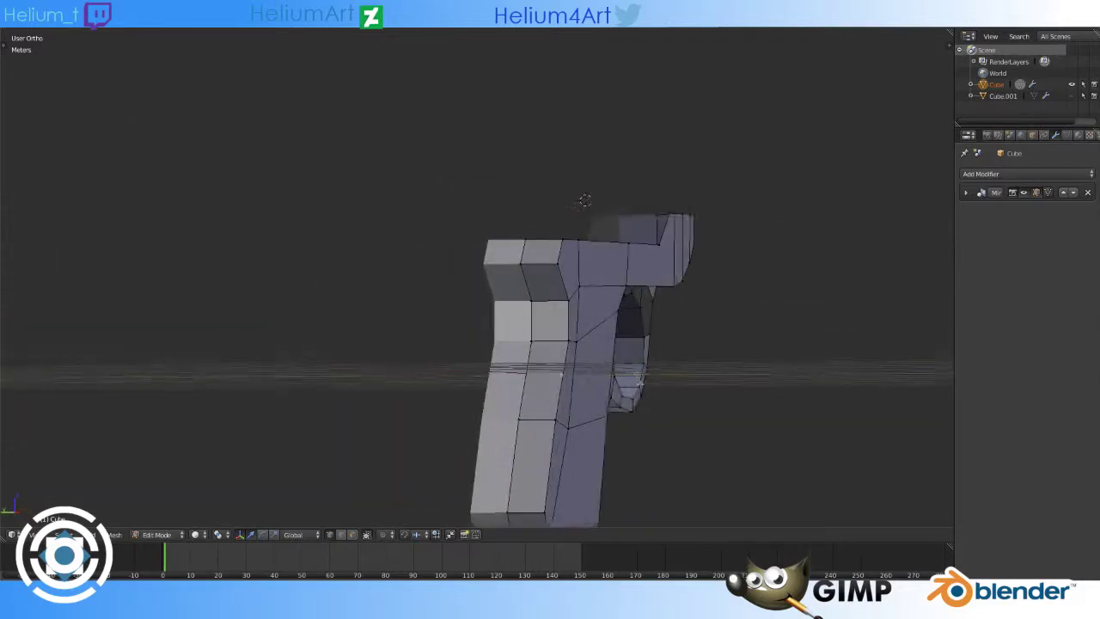
pyautogui.press('KP_1')
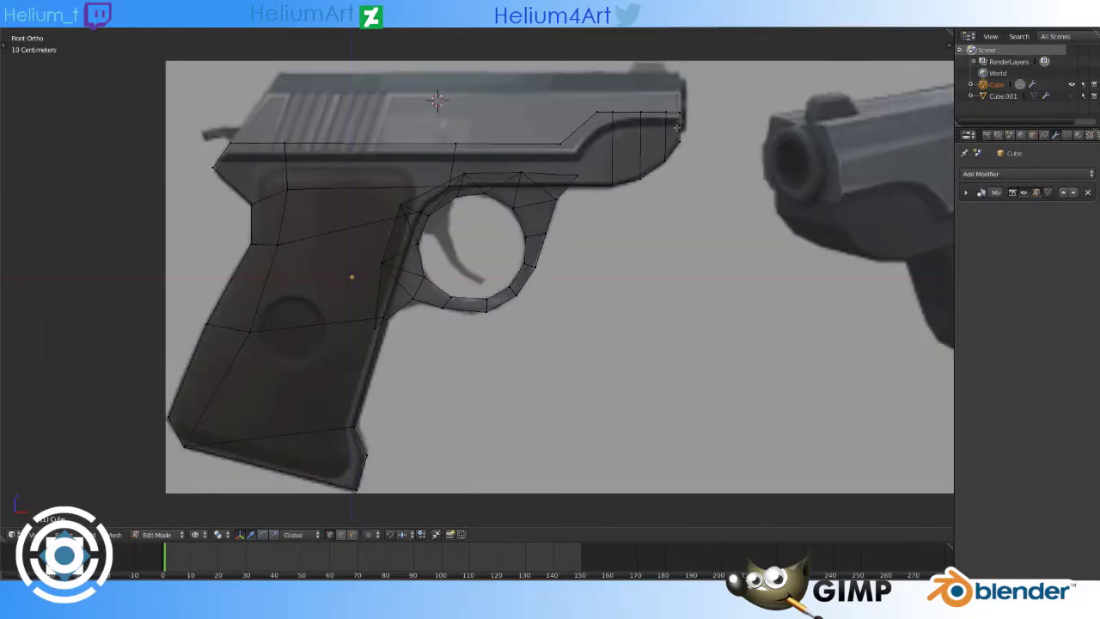
# Step: Isolate the slide object Cube.001 in local view and open it in Edit Mode
pyautogui.keyDown('shift'); pyautogui.moveTo(676, 127); pyautogui.dragTo(705, 196, button='middle'); pyautogui.keyUp('shift')
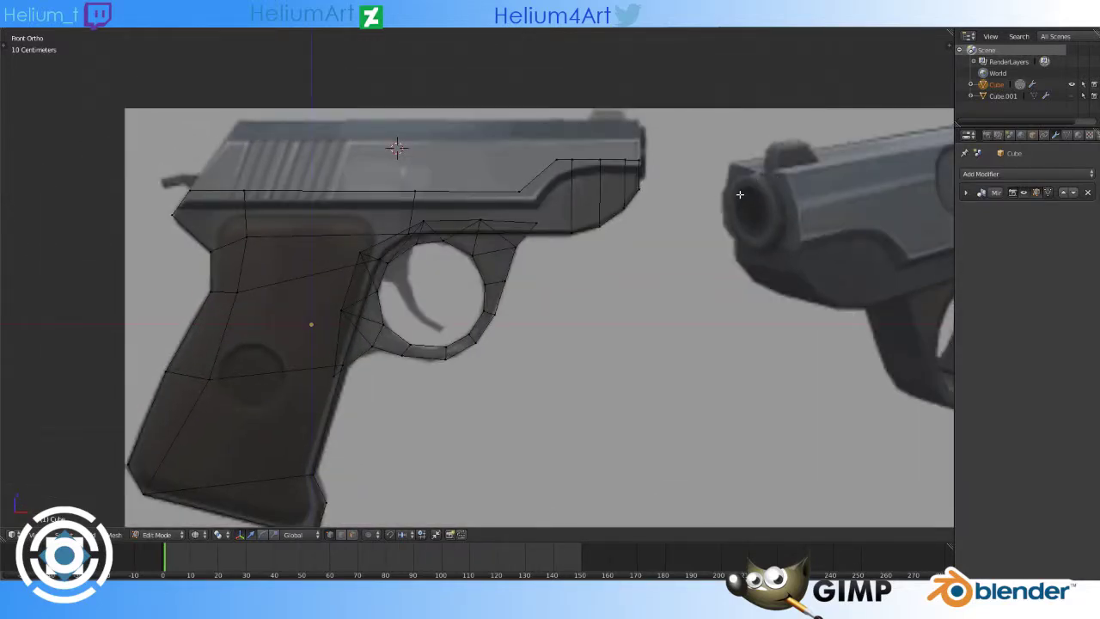
pyautogui.press('Tab')
pyautogui.rightClick(305, 244)
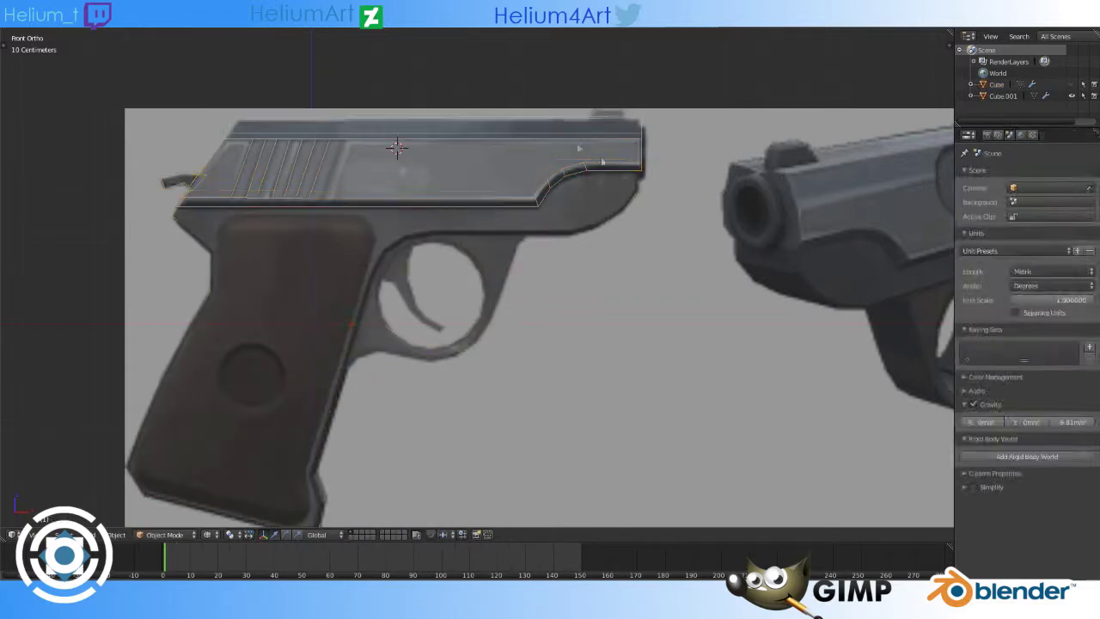
pyautogui.press('KP_Divide')
pyautogui.moveTo(560, 238); pyautogui.dragTo(533, 309, button='middle')
pyautogui.scroll(4, 629, 285)
pyautogui.moveTo(628, 284)
pyautogui.mouseDown(button='middle')
pyautogui.moveTo(614, 314)
pyautogui.moveTo(251, 229)
pyautogui.mouseUp(button='middle')
pyautogui.press('Tab')
# Step: Frame the slide in front view beside the angled reference photo and grab the sight block
pyautogui.press('KP_1')
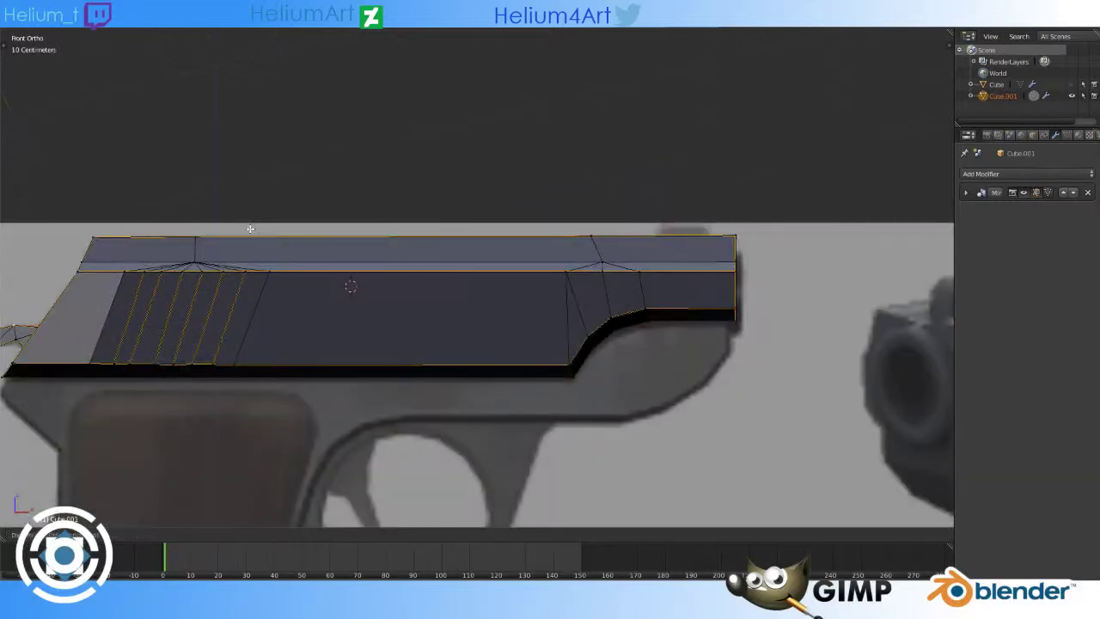
pyautogui.keyDown('shift'); pyautogui.moveTo(870, 155); pyautogui.dragTo(755, 160, button='middle'); pyautogui.keyUp('shift')
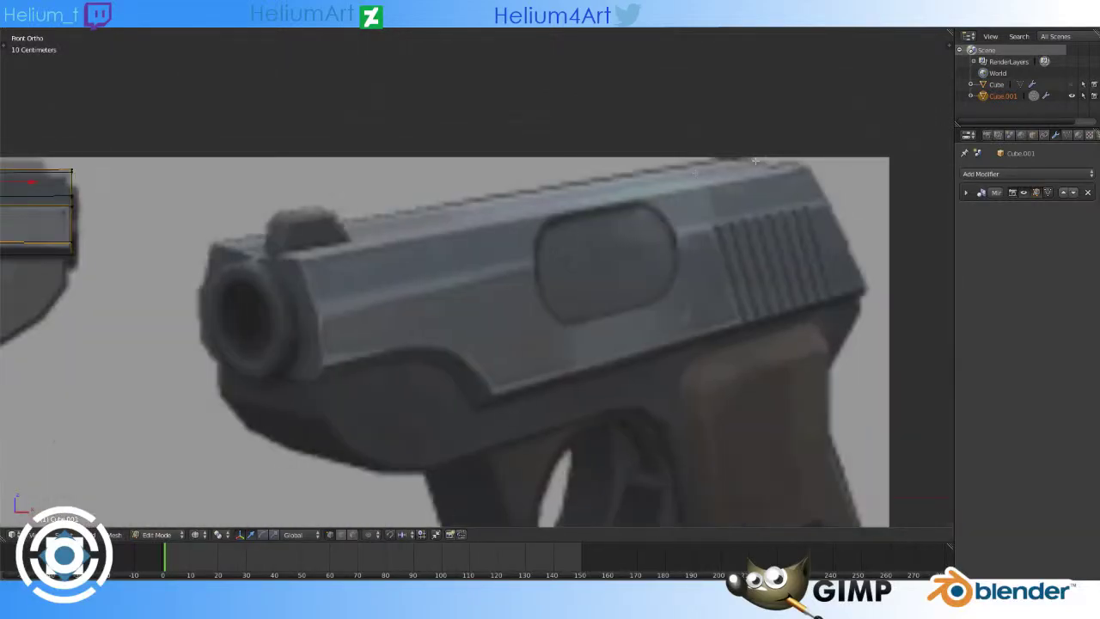
pyautogui.keyDown('shift'); pyautogui.moveTo(228, 335); pyautogui.dragTo(546, 251, button='middle'); pyautogui.keyUp('shift')
pyautogui.press('g')
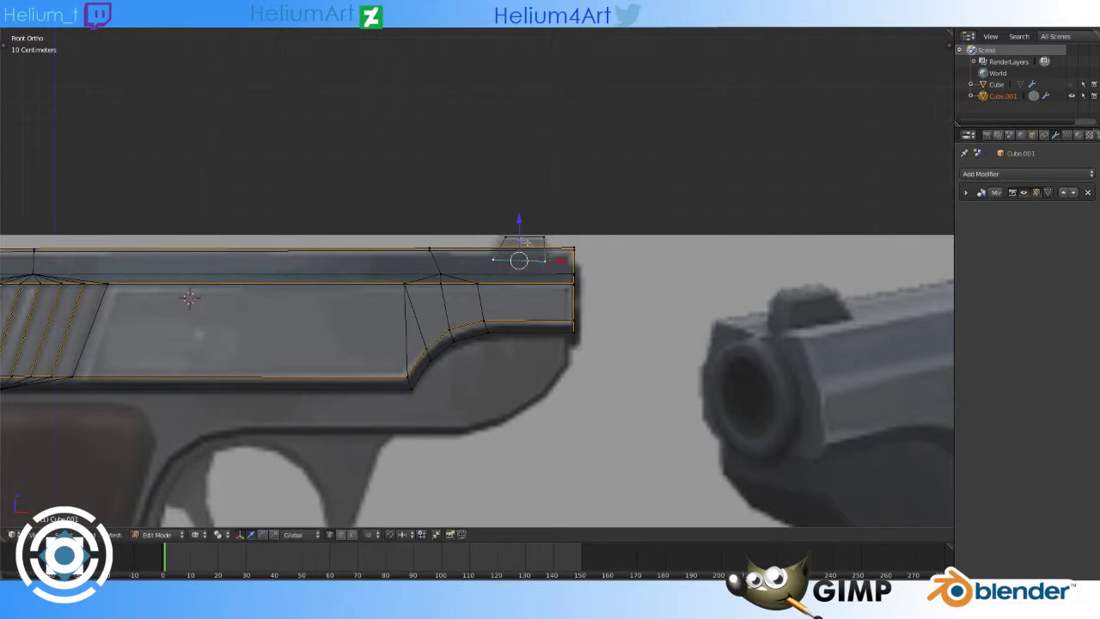
# Step: Place the front sight block on the slide's muzzle end, checking it in wireframe and front view
pyautogui.moveTo(666, 248)
pyautogui.mouseDown(button='middle')
pyautogui.moveTo(523, 270)
pyautogui.moveTo(532, 246)
pyautogui.moveTo(599, 277)
pyautogui.moveTo(532, 273)
pyautogui.moveTo(516, 256)
pyautogui.mouseUp(button='middle')
pyautogui.press('z')
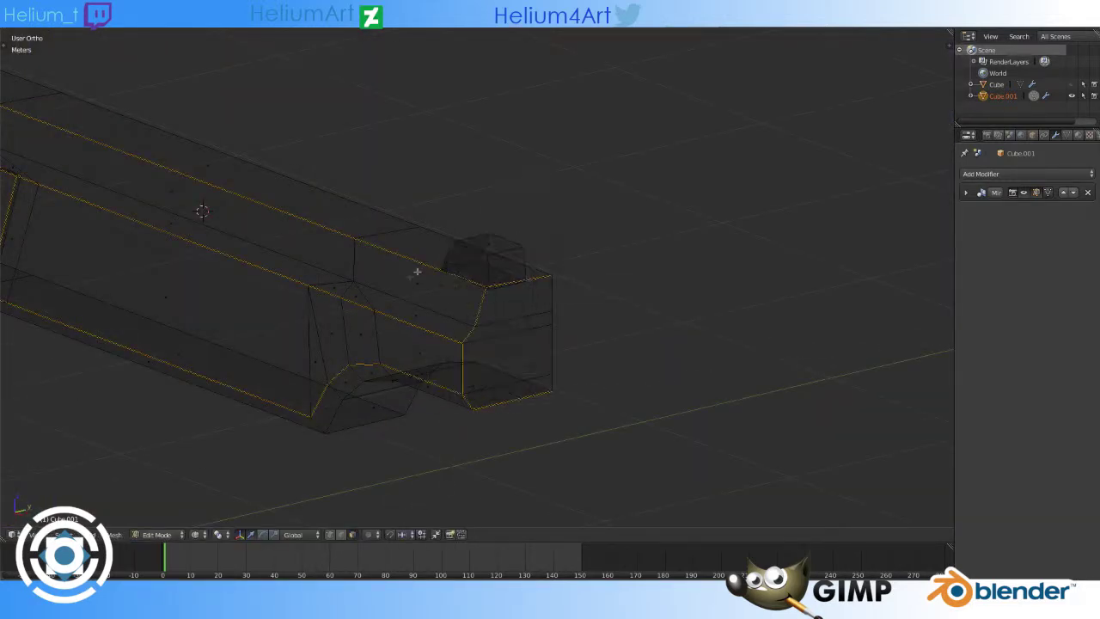
pyautogui.moveTo(416, 271); pyautogui.dragTo(470, 298, button='middle')
pyautogui.moveTo(581, 281)
pyautogui.mouseDown(button='middle')
pyautogui.moveTo(687, 282)
pyautogui.moveTo(225, 292)
pyautogui.moveTo(388, 269)
pyautogui.moveTo(515, 280)
pyautogui.moveTo(823, 212)
pyautogui.mouseUp(button='middle')
pyautogui.moveTo(409, 346); pyautogui.dragTo(291, 344, button='middle')
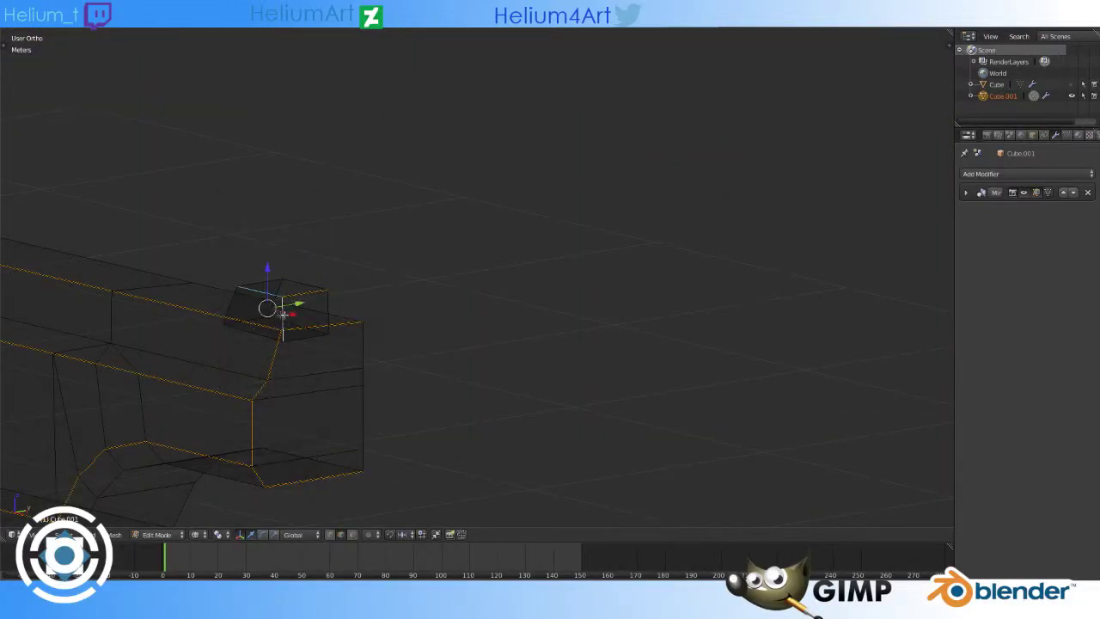
pyautogui.moveTo(228, 305); pyautogui.dragTo(315, 304, button='middle')
pyautogui.press('z')
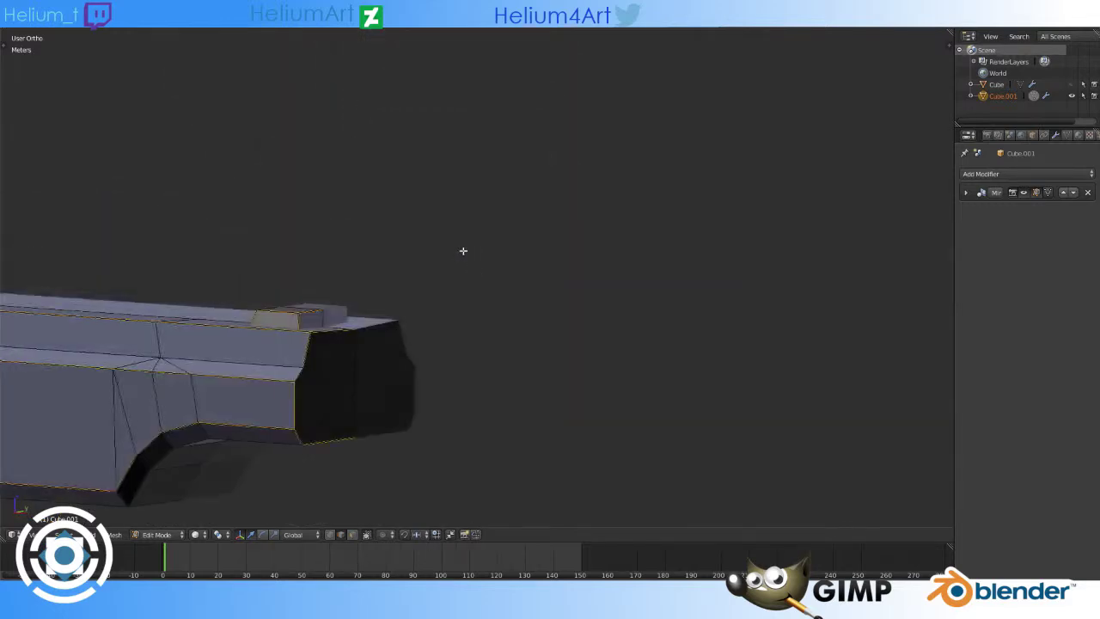
pyautogui.press('KP_1')
pyautogui.scroll(2, 431, 272)
# Step: Orbit away from the front view and toggle wireframe on the gun body
pyautogui.moveTo(431, 272); pyautogui.dragTo(492, 317, button='middle')
pyautogui.press('z')
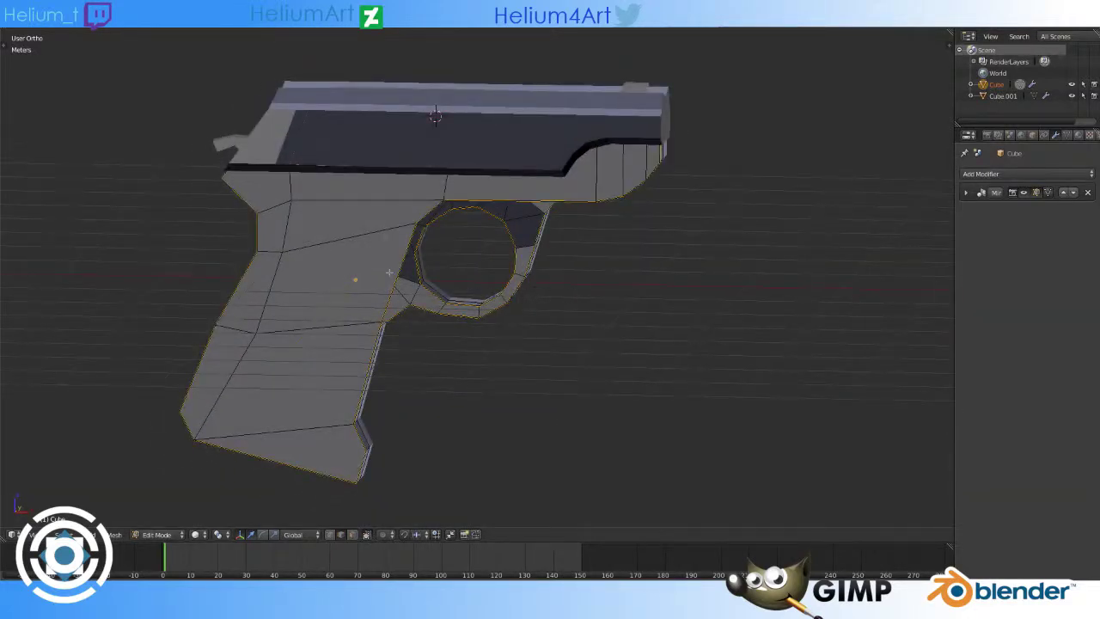
# Step: Return to the front reference view and frame the grip and trigger guard
pyautogui.press('KP_1')
pyautogui.scroll(3, 584, 309)
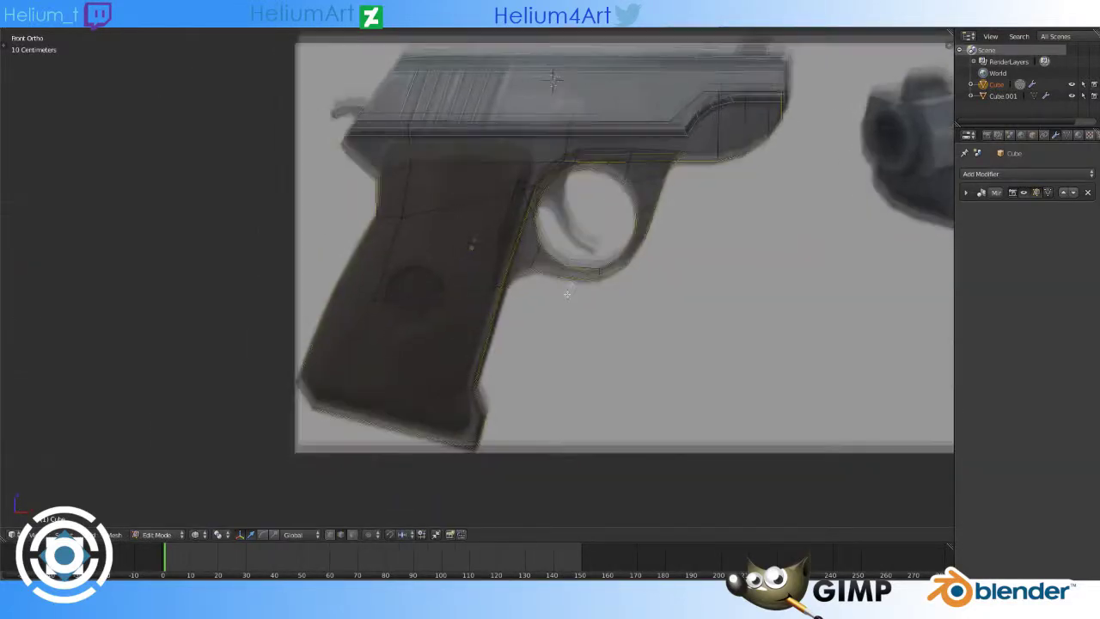
pyautogui.scroll(2, 585, 310)
pyautogui.scroll(-1, 587, 306)
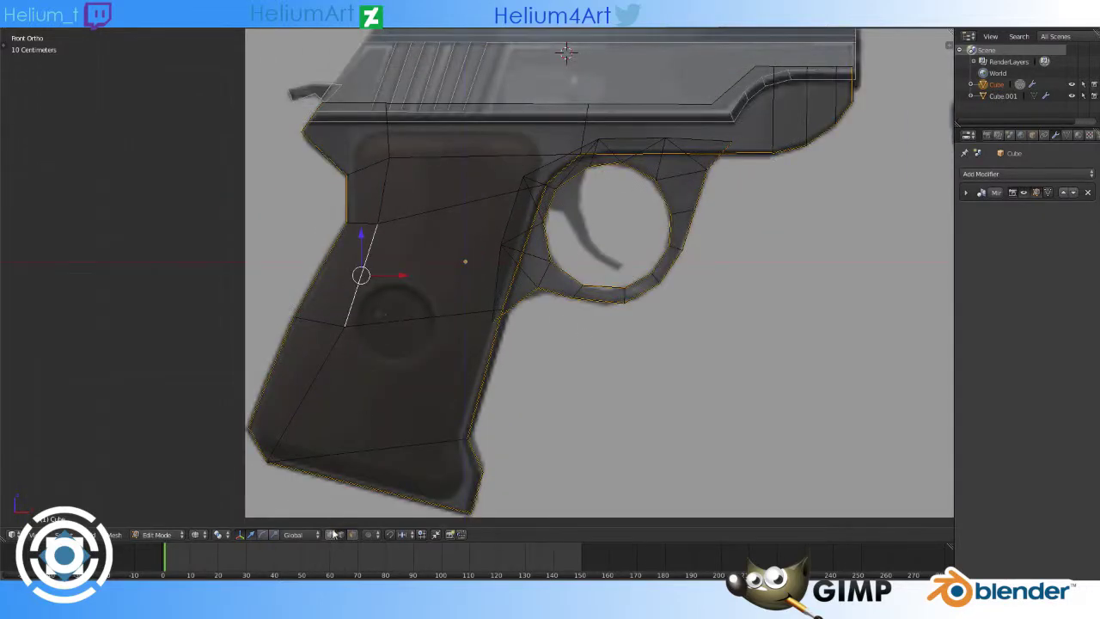
pyautogui.keyDown('shift'); pyautogui.moveTo(773, 212); pyautogui.dragTo(648, 256, button='middle'); pyautogui.keyUp('shift')
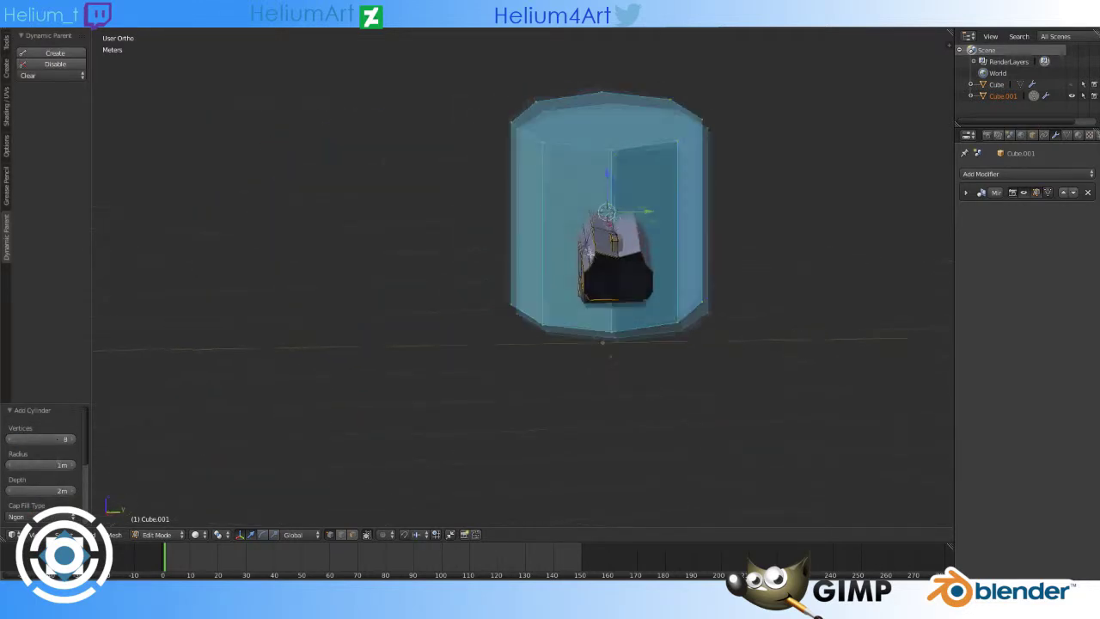
# Step: Delete one half of the cylinder and rotate the remaining half 90° around Y
pyautogui.press('z')
pyautogui.moveTo(643, 98); pyautogui.dragTo(781, 437)
pyautogui.press('x')
pyautogui.moveTo(680, 310); pyautogui.dragTo(649, 153, button='middle')
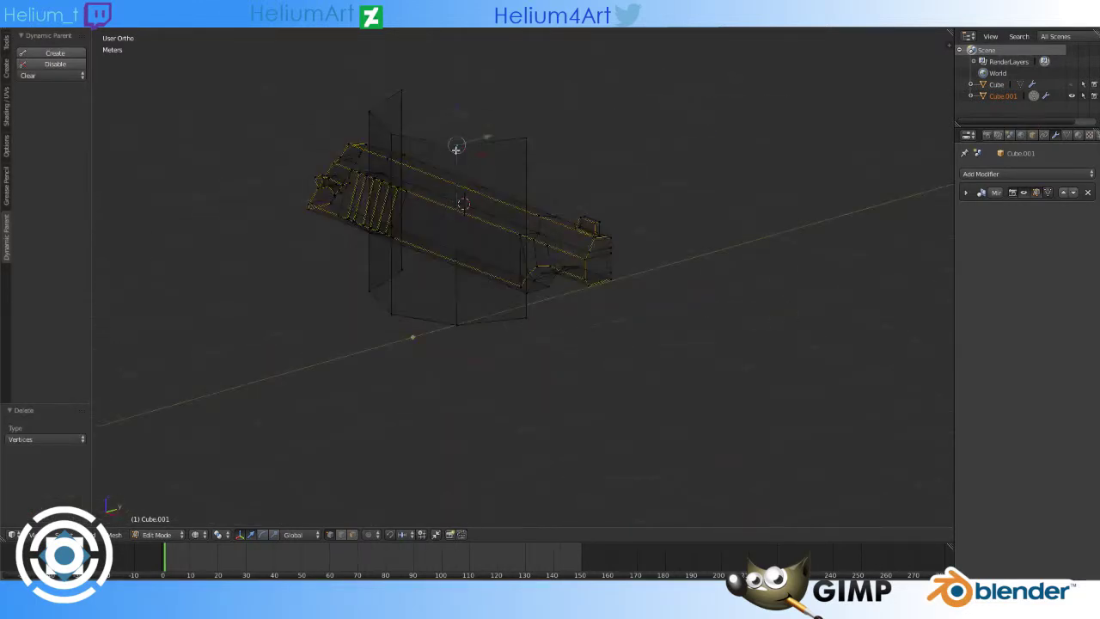
pyautogui.hotkey('ctrl', 'l')
pyautogui.press('z')
pyautogui.press('r')
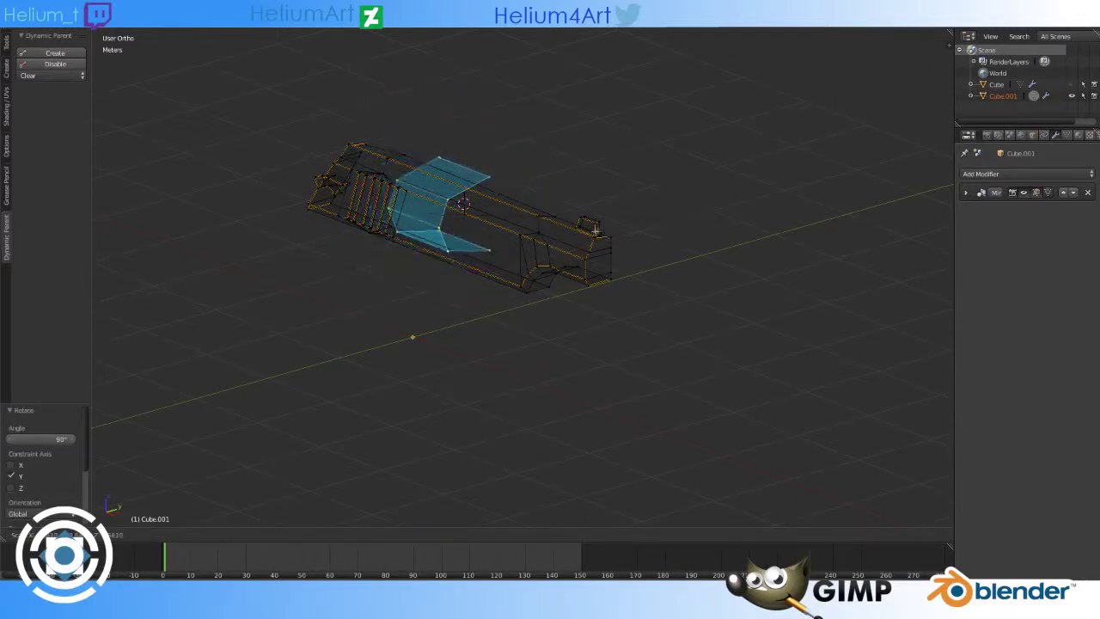
pyautogui.press('KP_3')
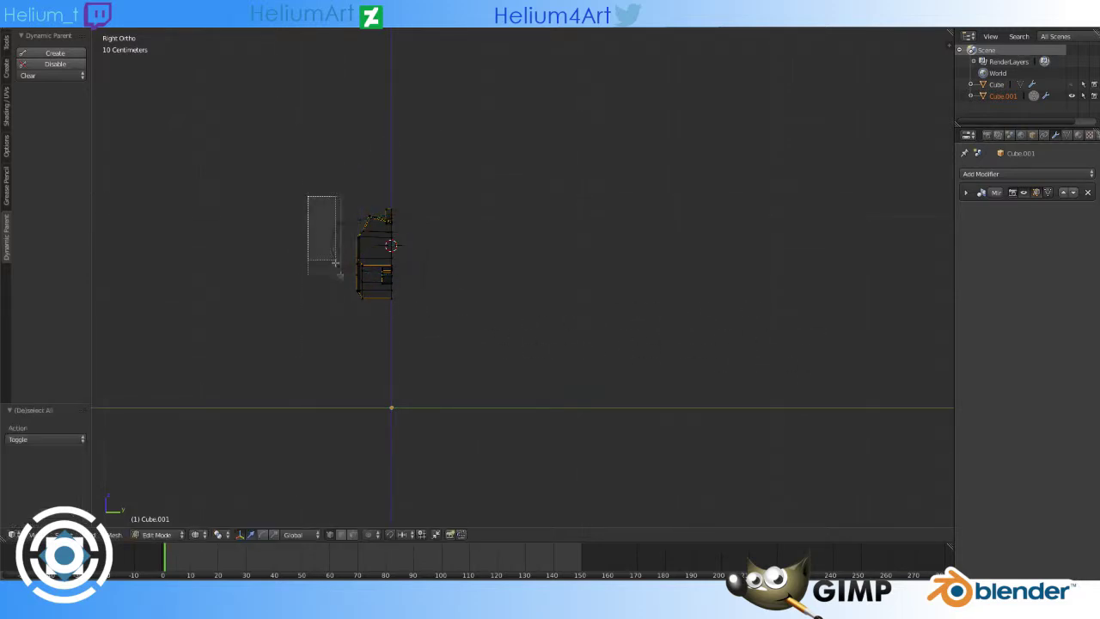
# Step: Move the ring piece along X toward the muzzle and shrink it to about half size
pyautogui.moveTo(377, 282); pyautogui.dragTo(449, 293, button='middle')
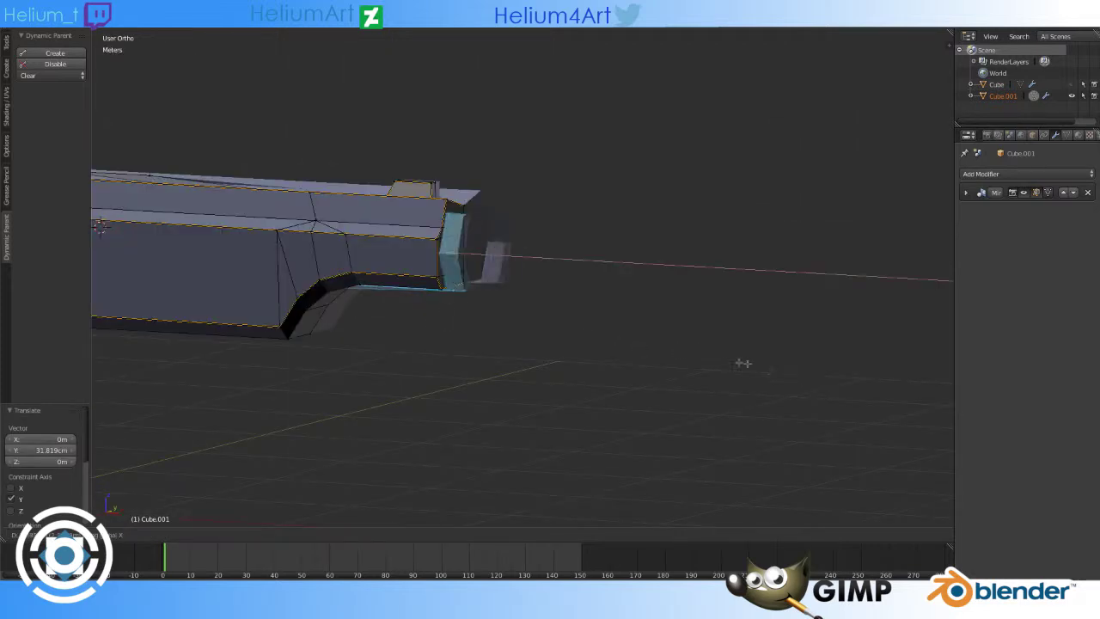
pyautogui.moveTo(743, 364); pyautogui.dragTo(297, 214, button='middle')
pyautogui.press('a')
pyautogui.press('g')
pyautogui.press('x')
pyautogui.click(628, 288)
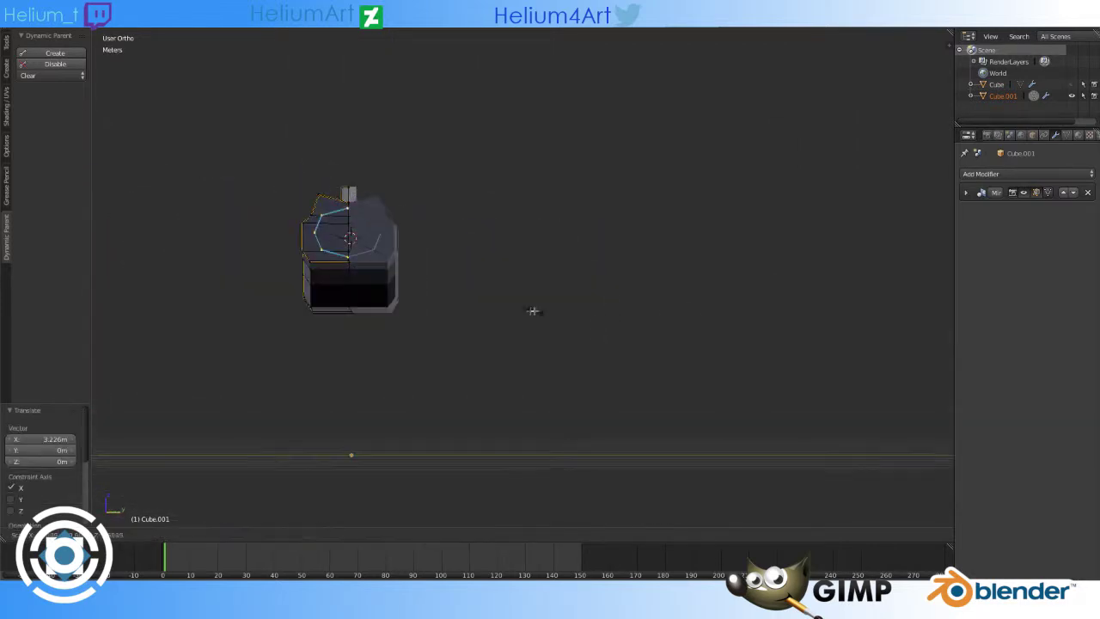
pyautogui.press('s')
pyautogui.click(455, 280)
pyautogui.moveTo(454, 280); pyautogui.dragTo(563, 338, button='middle')
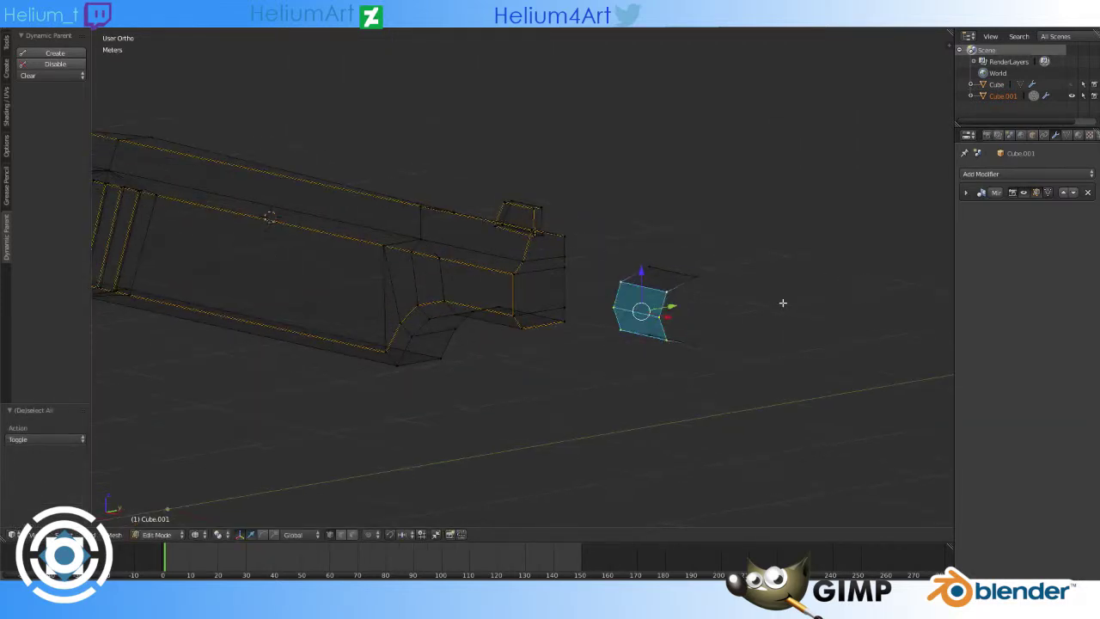
# Step: Select the octagonal edge loop of the ring, viewed from the muzzle end
pyautogui.press('KP_3')
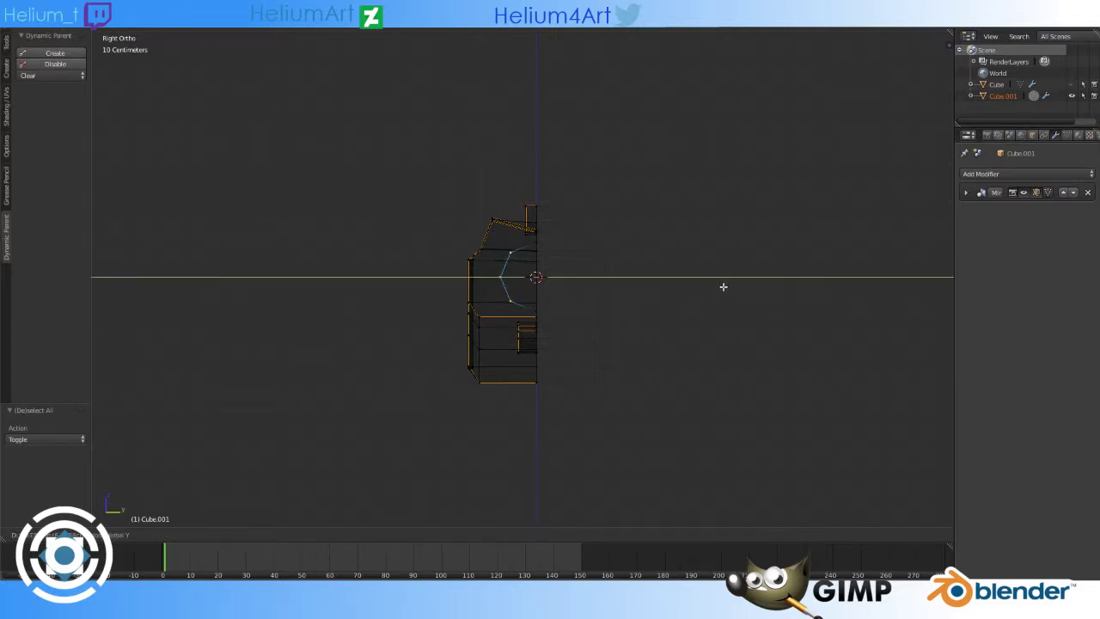
pyautogui.press('z')
pyautogui.moveTo(723, 286); pyautogui.dragTo(663, 311, button='middle')
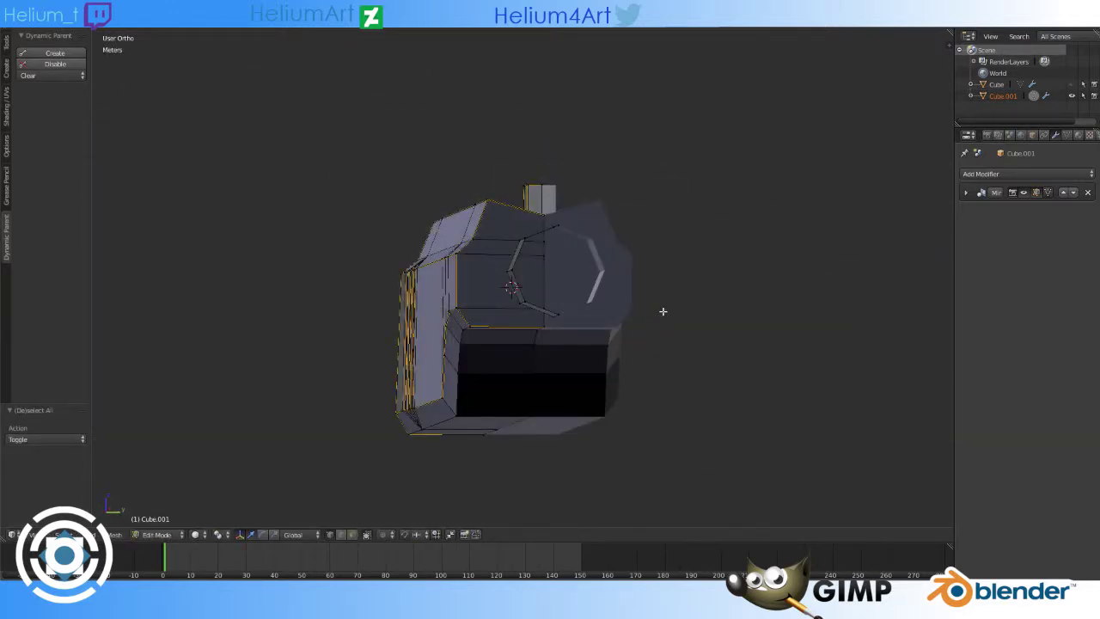
pyautogui.scroll(5, 662, 311)
pyautogui.keyDown('alt'); pyautogui.rightClick(496, 147); pyautogui.keyUp('alt')
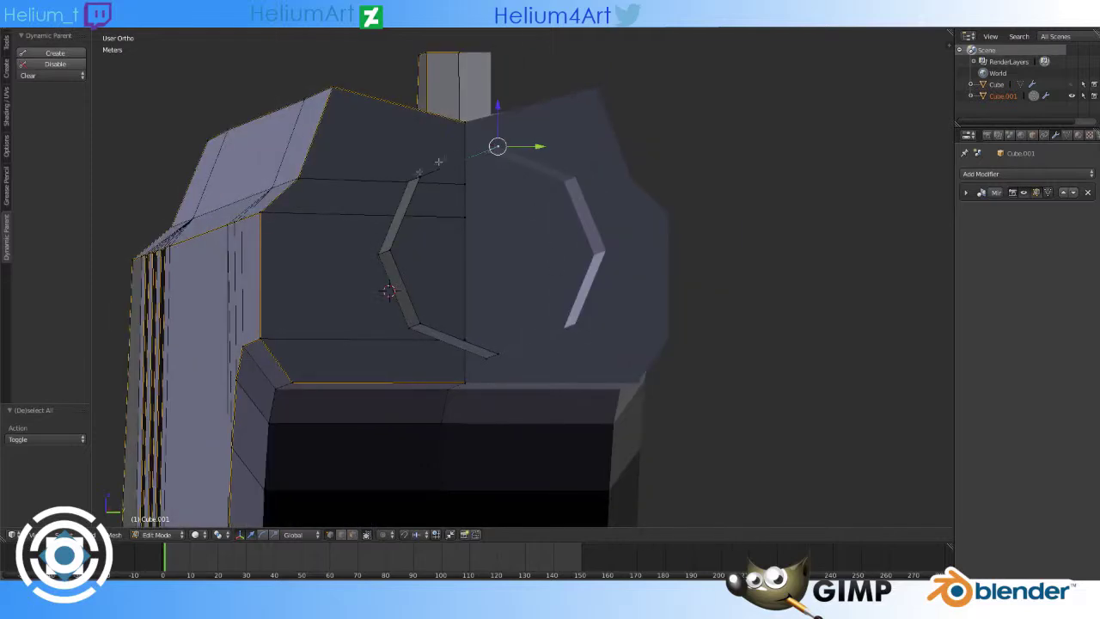
pyautogui.keyDown('alt'); pyautogui.keyDown('shift'); pyautogui.rightClick(501, 344); pyautogui.keyUp('shift'); pyautogui.keyUp('alt')
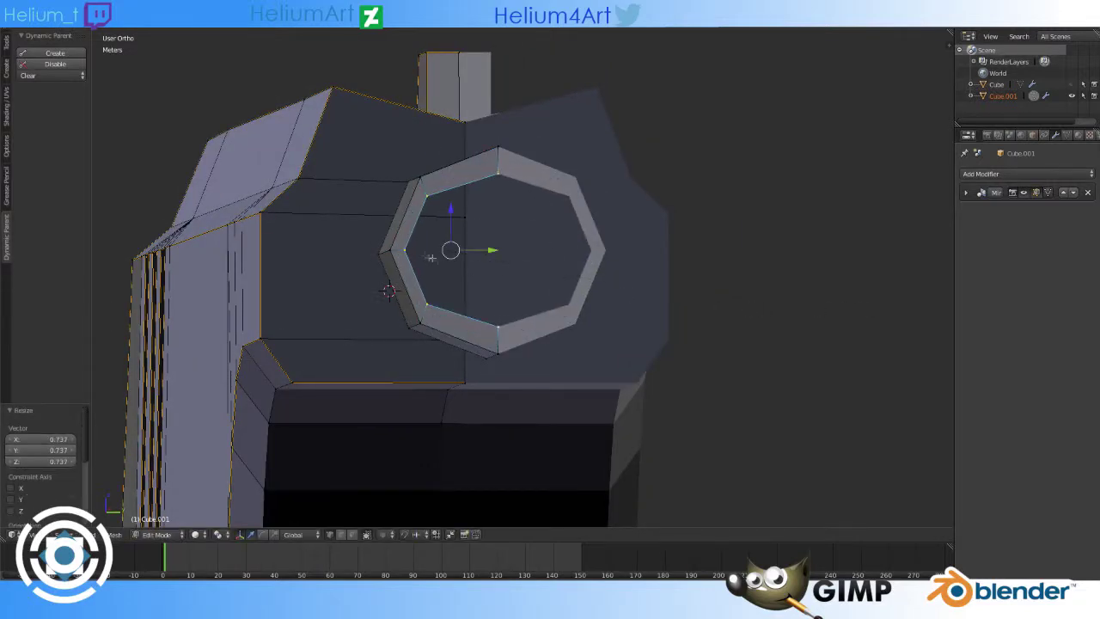
pyautogui.scroll(-3, 587, 207)
pyautogui.moveTo(587, 207); pyautogui.dragTo(545, 290, button='middle')
pyautogui.press('KP_3')
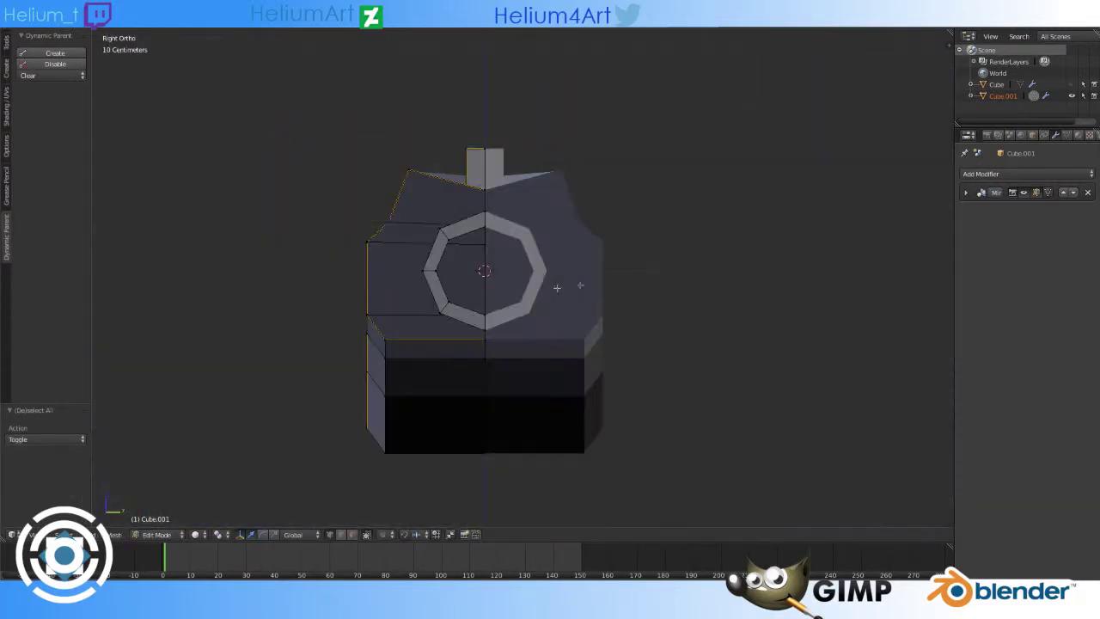
pyautogui.scroll(3, 526, 294)
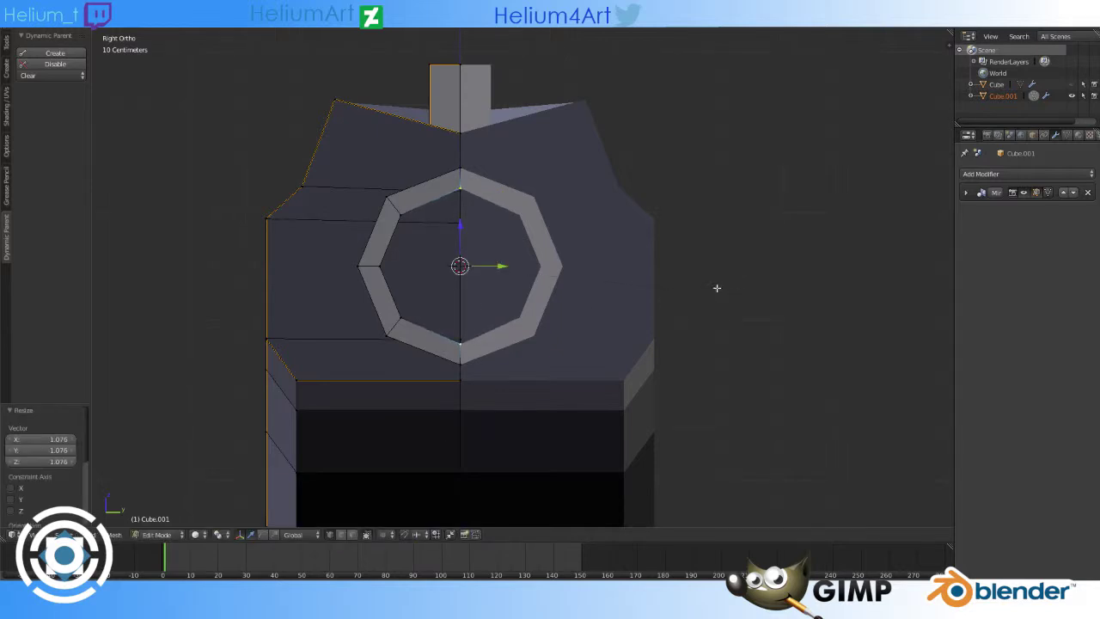
pyautogui.scroll(-4, 716, 288)
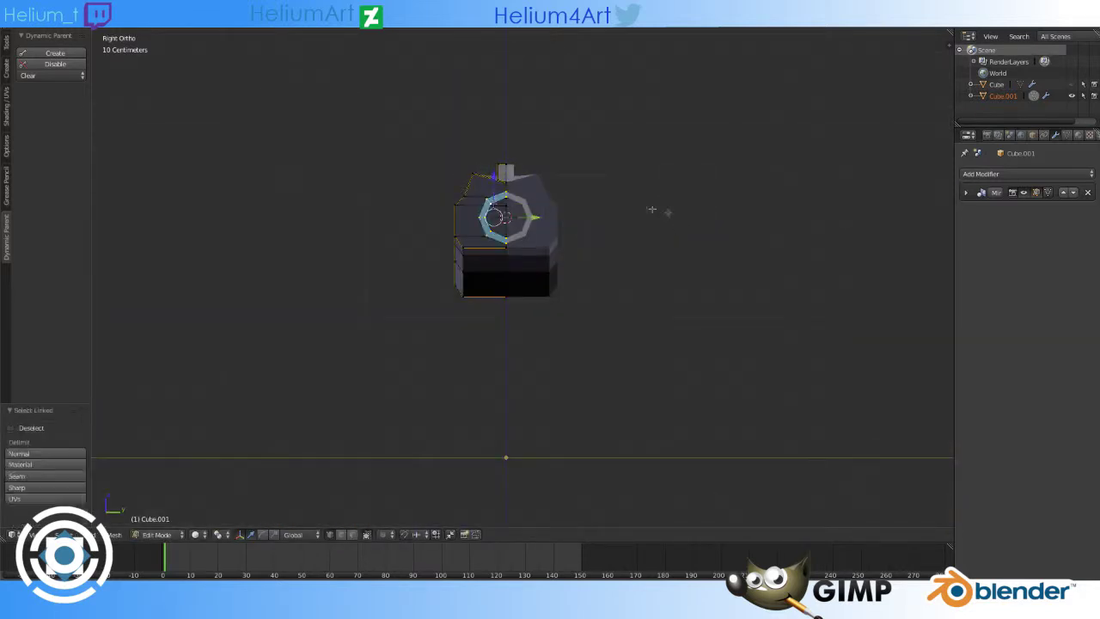
# Step: Cancel the ring resize, clear the selection and move the ring along Y
pyautogui.press('Escape')
pyautogui.press('a')
pyautogui.scroll(4, 721, 224)
pyautogui.moveTo(418, 152); pyautogui.dragTo(662, 191, button='middle')
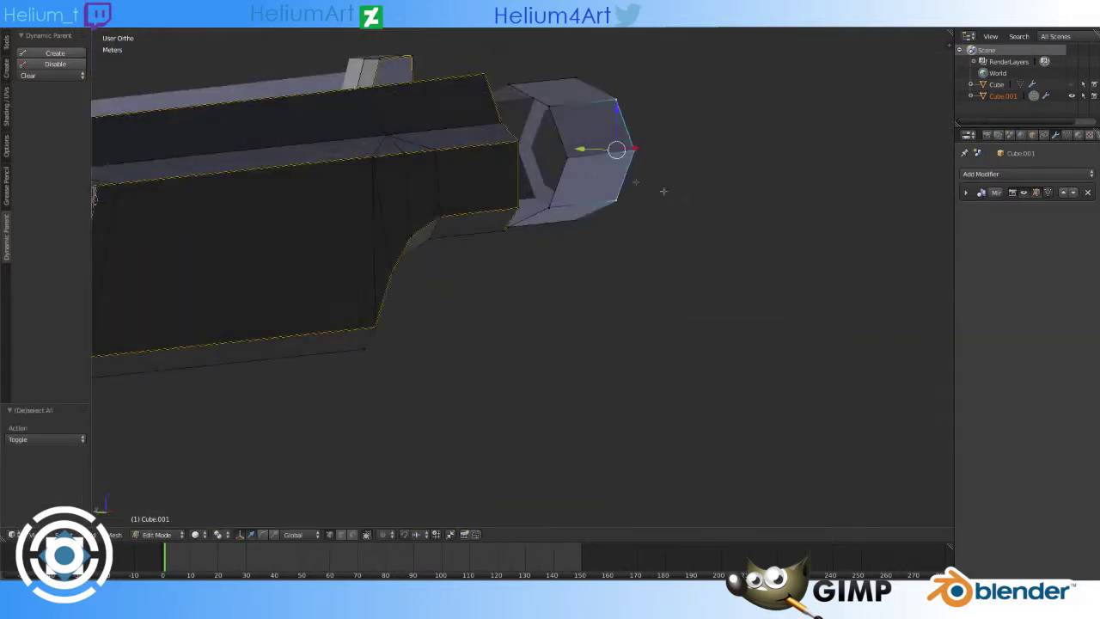
pyautogui.press('KP_3')
pyautogui.press('g')
pyautogui.press('y')
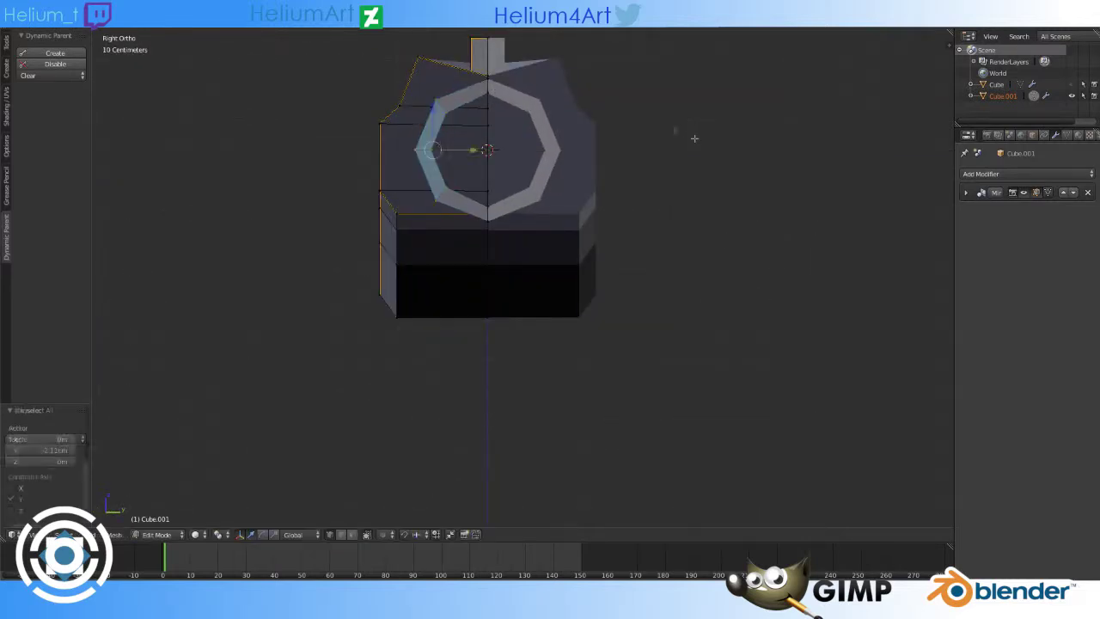
# Step: Select the connected ring geometry and resize it to fit the muzzle
pyautogui.moveTo(547, 174); pyautogui.dragTo(750, 187, button='middle')
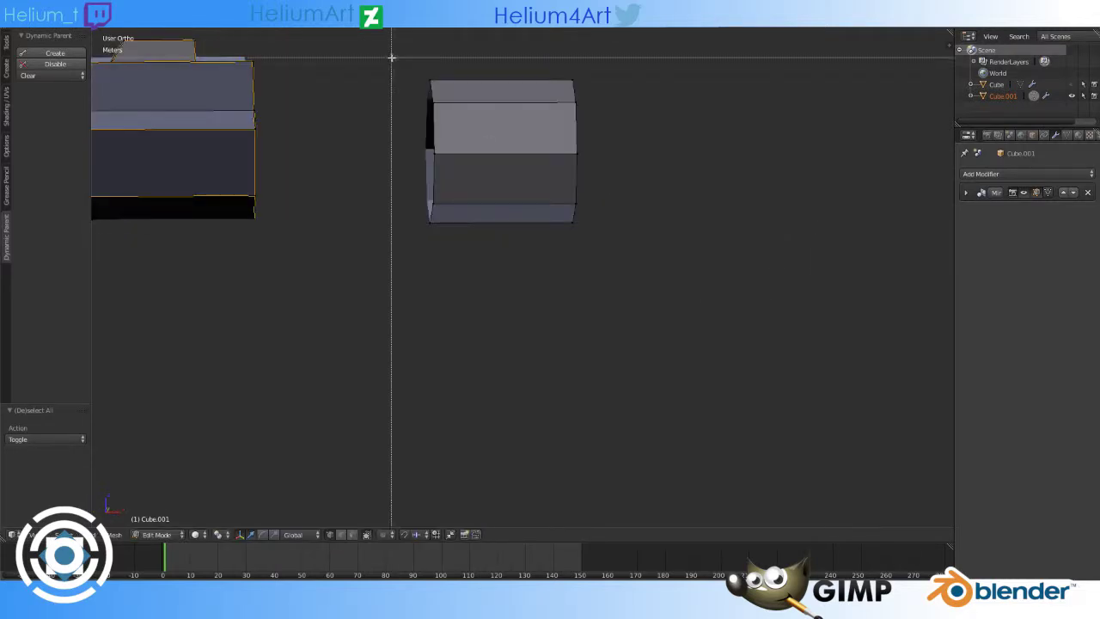
pyautogui.moveTo(862, 184); pyautogui.dragTo(685, 189, button='middle')
pyautogui.press('l')
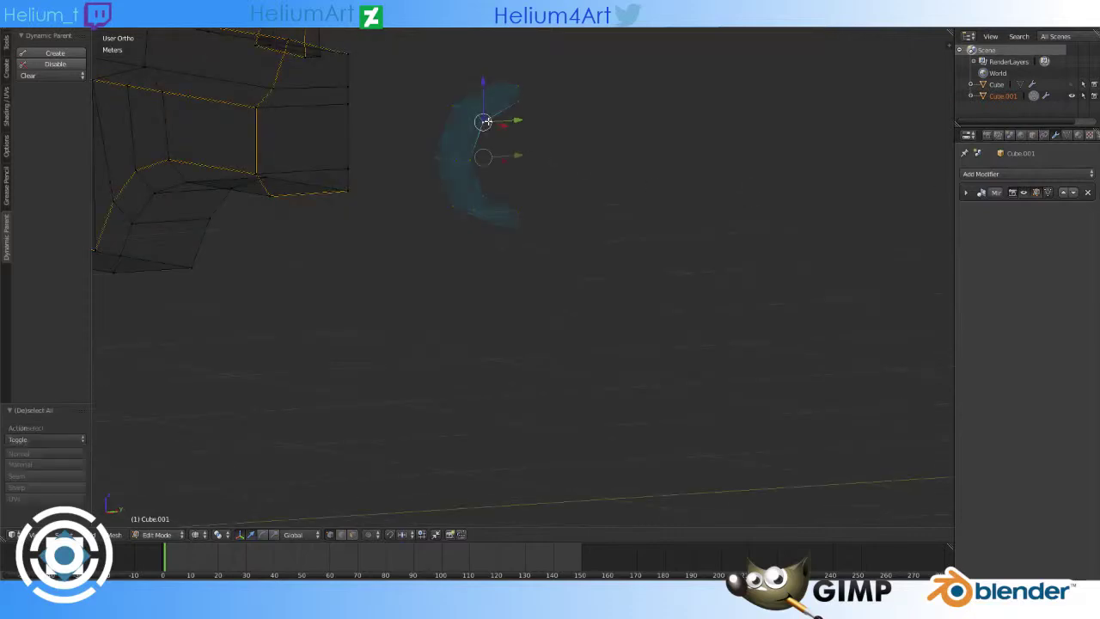
pyautogui.press('KP_3')
pyautogui.press('KP_1')
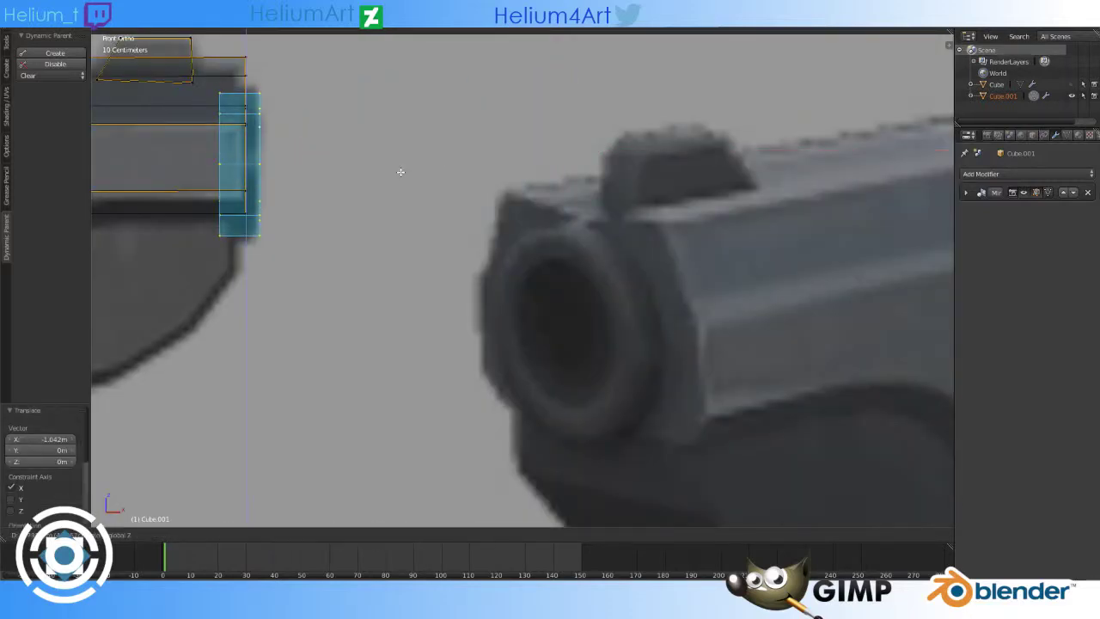
pyautogui.click(437, 171)
pyautogui.press('KP_3')
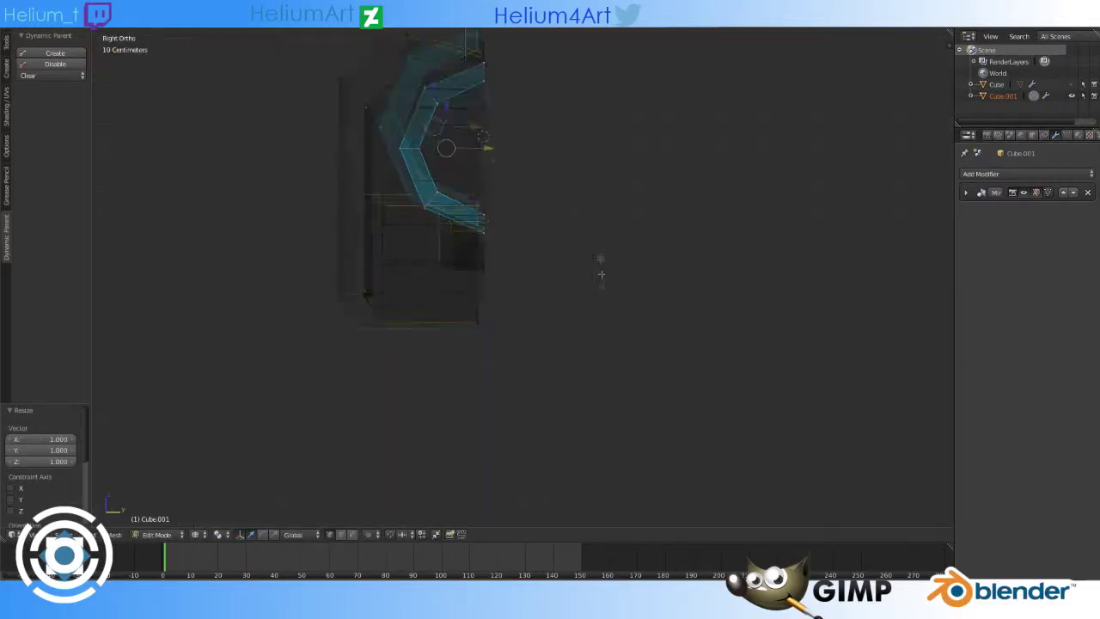
pyautogui.scroll(3, 331, 368)
pyautogui.scroll(-3, 403, 190)
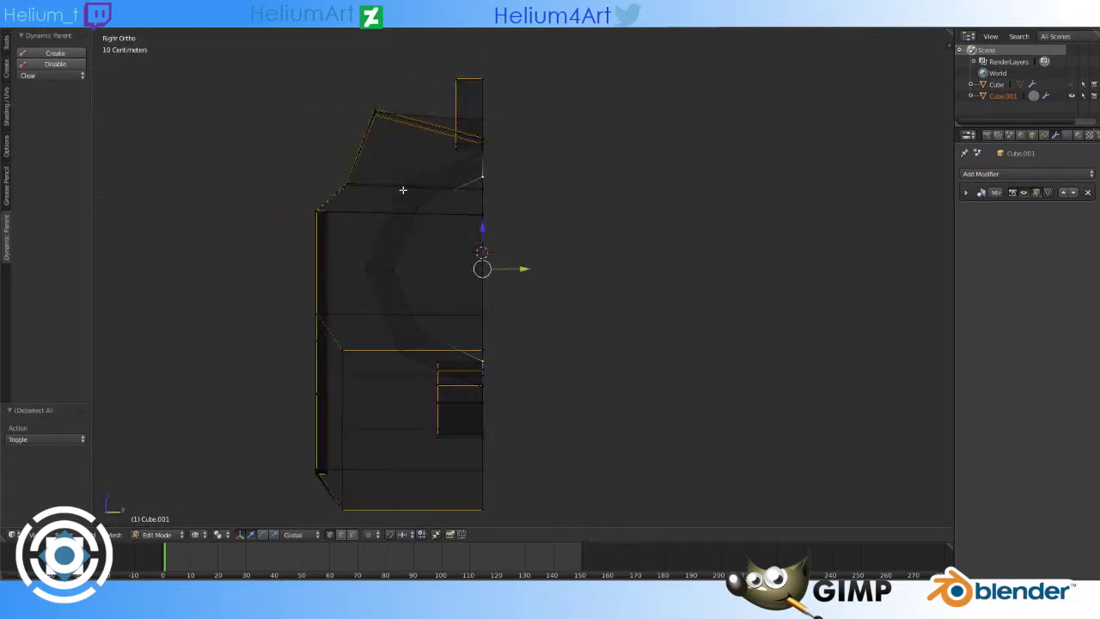
pyautogui.press('Escape')
# Step: Delete the selected faces on the octagonal end face and check the result
pyautogui.moveTo(676, 259)
pyautogui.mouseDown(button='middle')
pyautogui.moveTo(574, 326)
pyautogui.moveTo(543, 305)
pyautogui.mouseUp(button='middle')
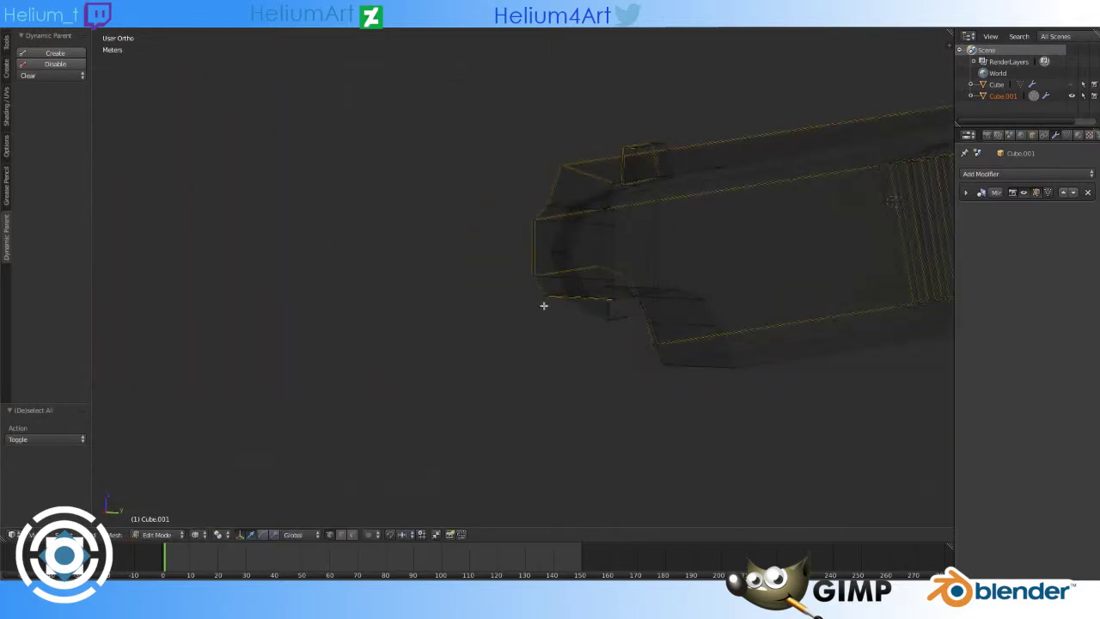
pyautogui.press('z')
pyautogui.moveTo(624, 297)
pyautogui.mouseDown(button='middle')
pyautogui.moveTo(607, 256)
pyautogui.moveTo(601, 310)
pyautogui.moveTo(487, 418)
pyautogui.mouseUp(button='middle')
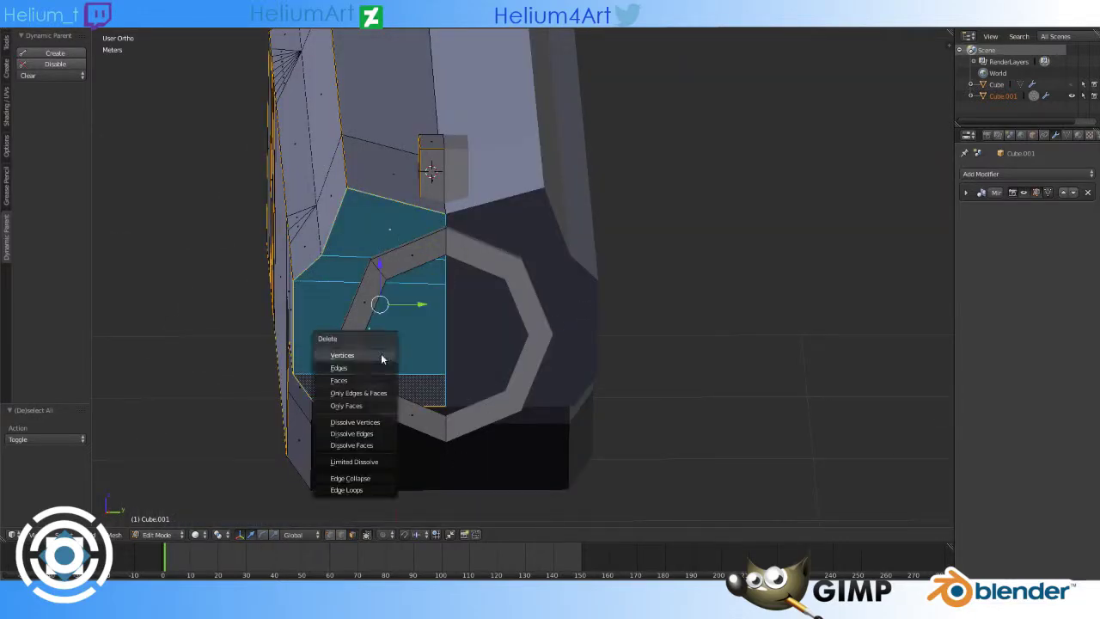
pyautogui.click(378, 380)
pyautogui.moveTo(400, 321)
pyautogui.mouseDown(button='middle')
pyautogui.moveTo(400, 346)
pyautogui.moveTo(483, 329)
pyautogui.moveTo(511, 401)
pyautogui.moveTo(527, 400)
pyautogui.mouseUp(button='middle')
pyautogui.press('KP_1')
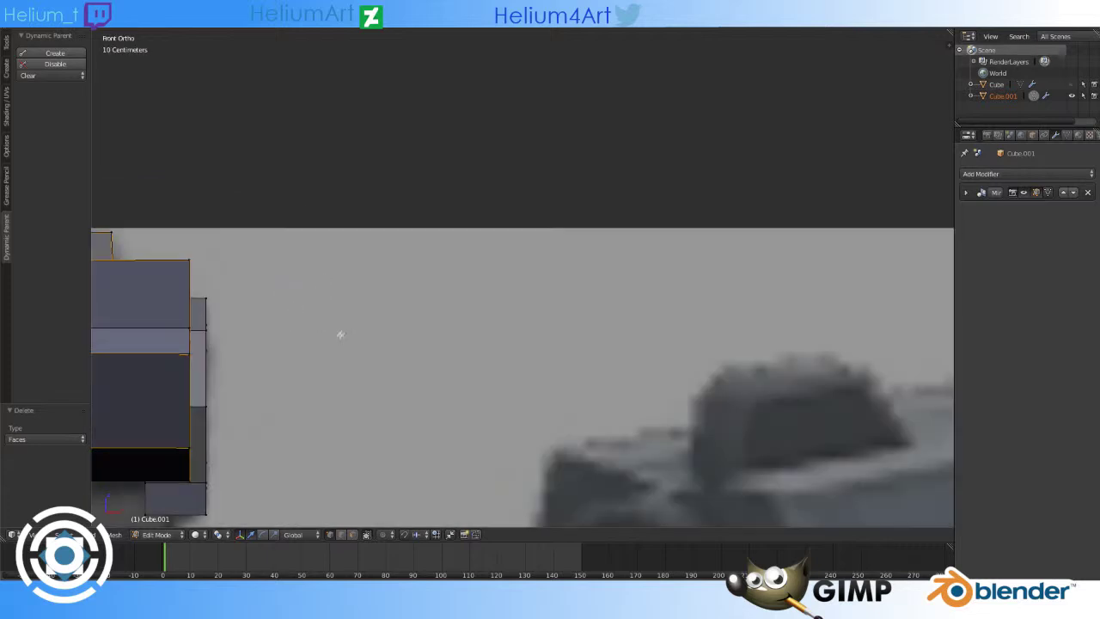
pyautogui.keyDown('shift'); pyautogui.moveTo(340, 334); pyautogui.dragTo(379, 193, button='middle'); pyautogui.keyUp('shift')
pyautogui.scroll(6, 516, 374)
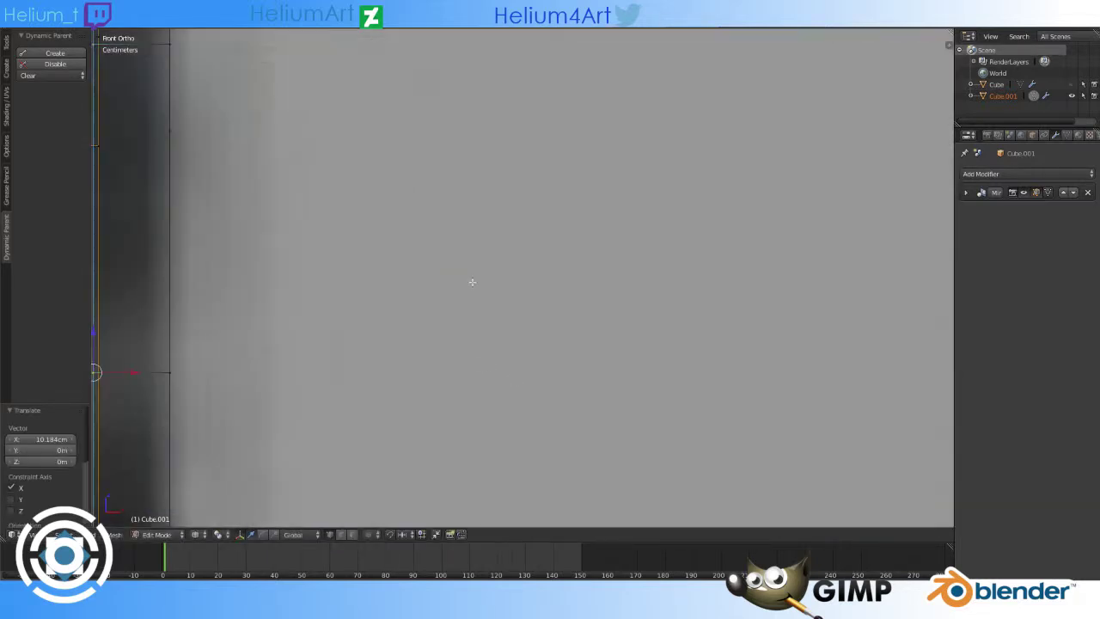
# Step: Move the selected geometry along X toward the reference muzzle and show its transform values
pyautogui.press('g')
pyautogui.press('x')
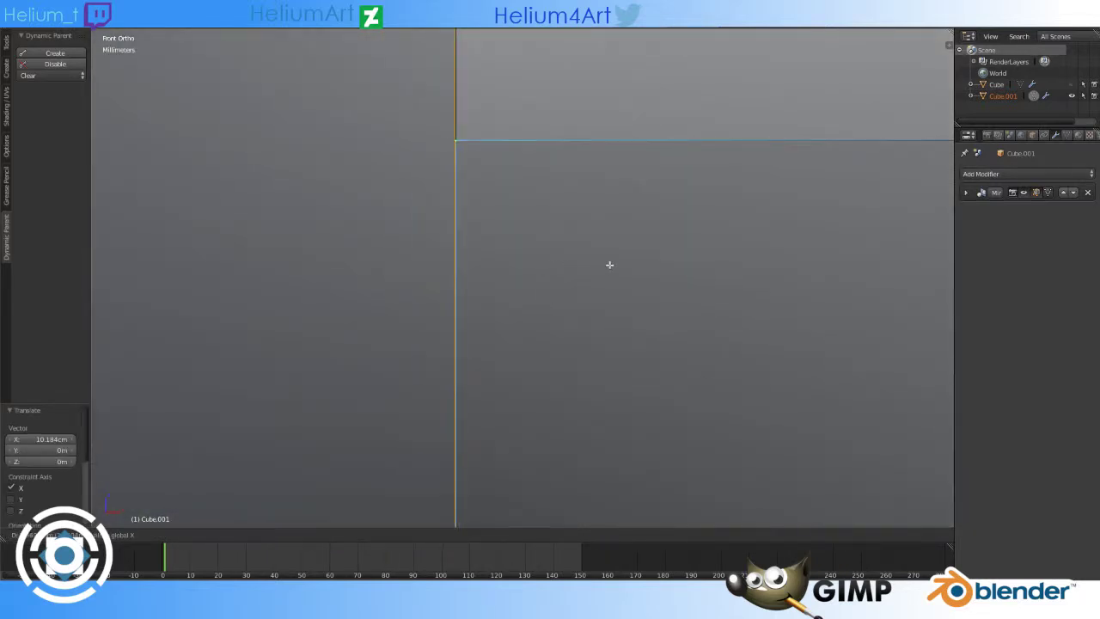
pyautogui.click(609, 265)
pyautogui.press('t')
pyautogui.keyDown('shift'); pyautogui.moveTo(528, 282); pyautogui.dragTo(529, 393, button='middle'); pyautogui.keyUp('shift')
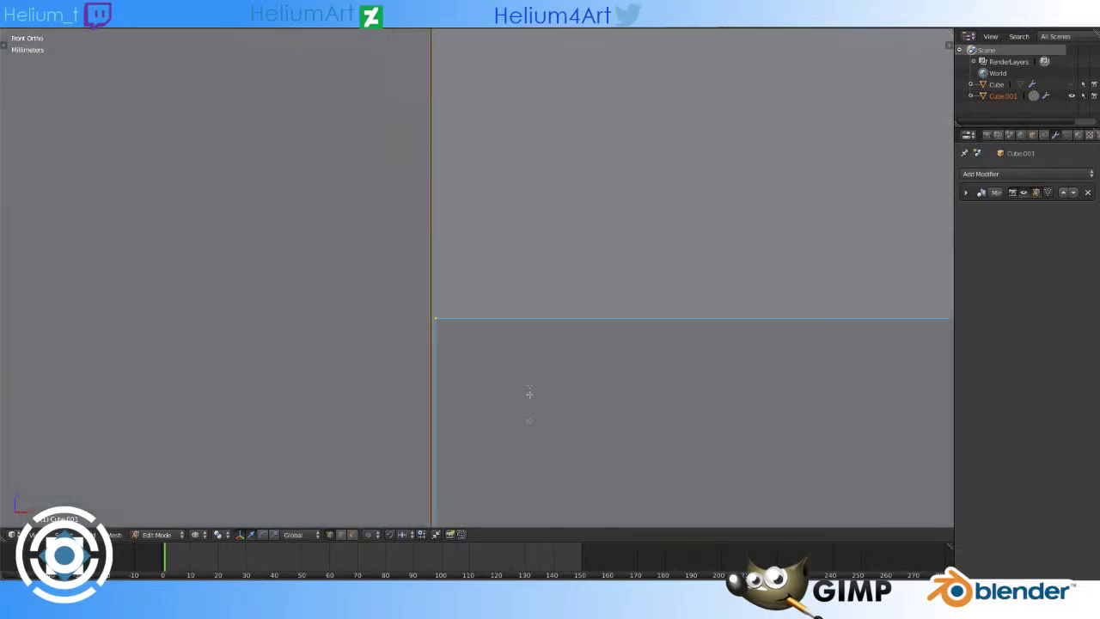
pyautogui.scroll(-2, 583, 463)
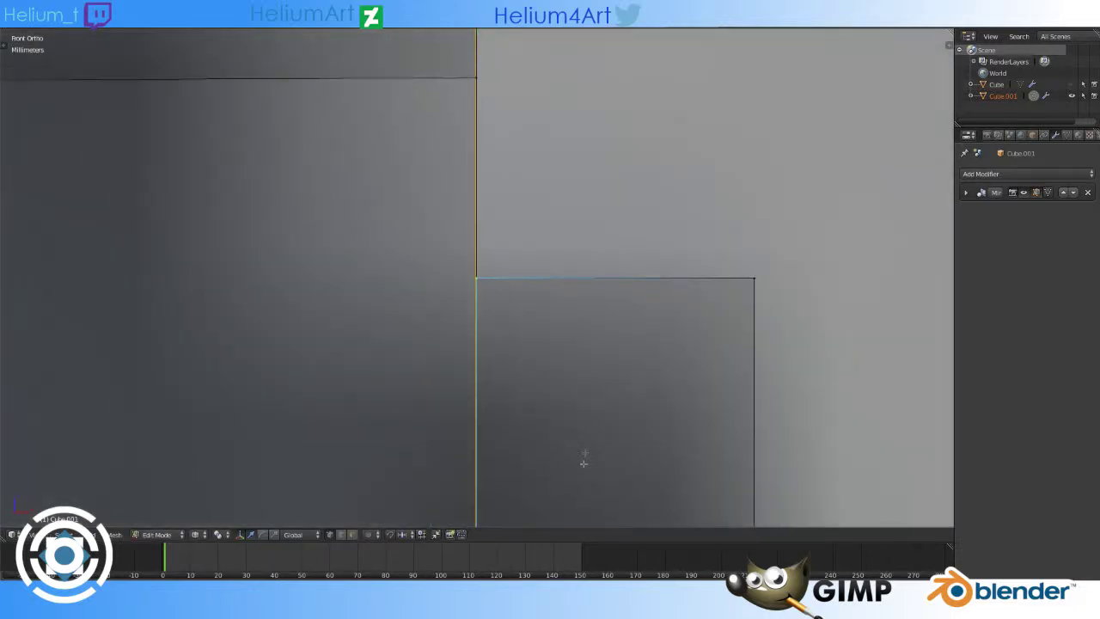
pyautogui.press('n')
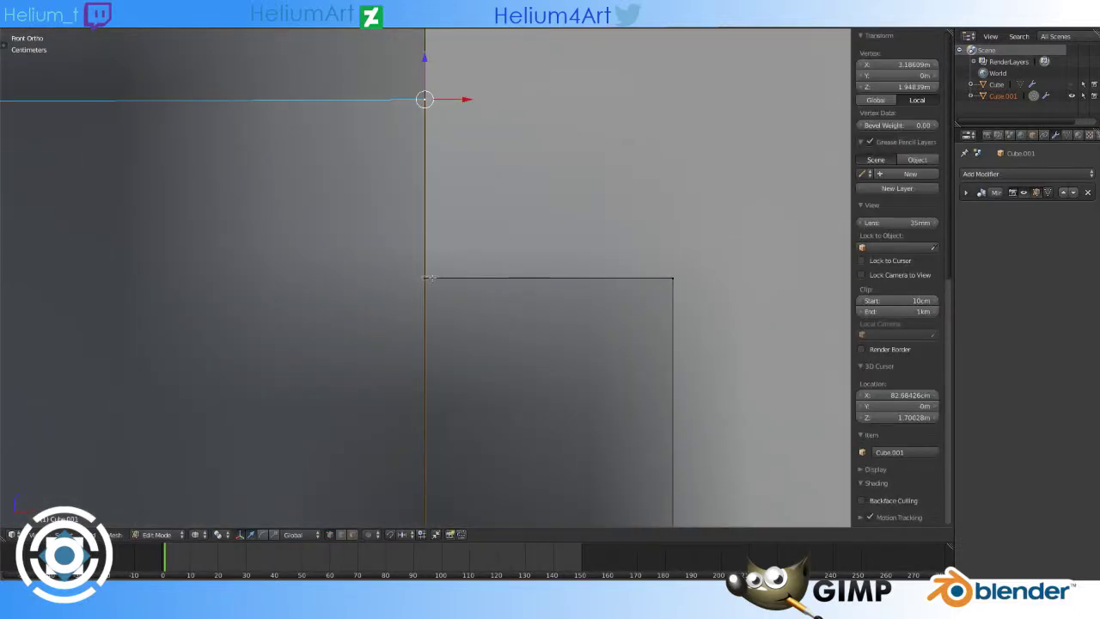
# Step: Move the frame vertex just above the trigger guard to a new position
pyautogui.rightClick(426, 276)
pyautogui.scroll(-3, 415, 134)
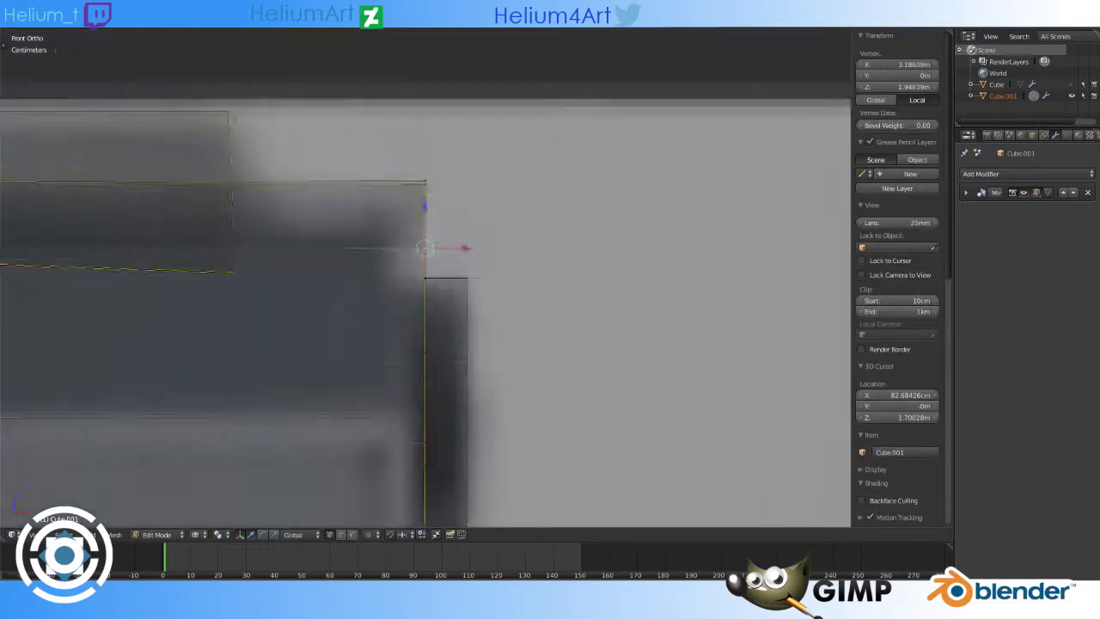
pyautogui.moveTo(414, 135); pyautogui.dragTo(481, 198, button='middle')
pyautogui.scroll(3, 481, 198)
pyautogui.press('g')
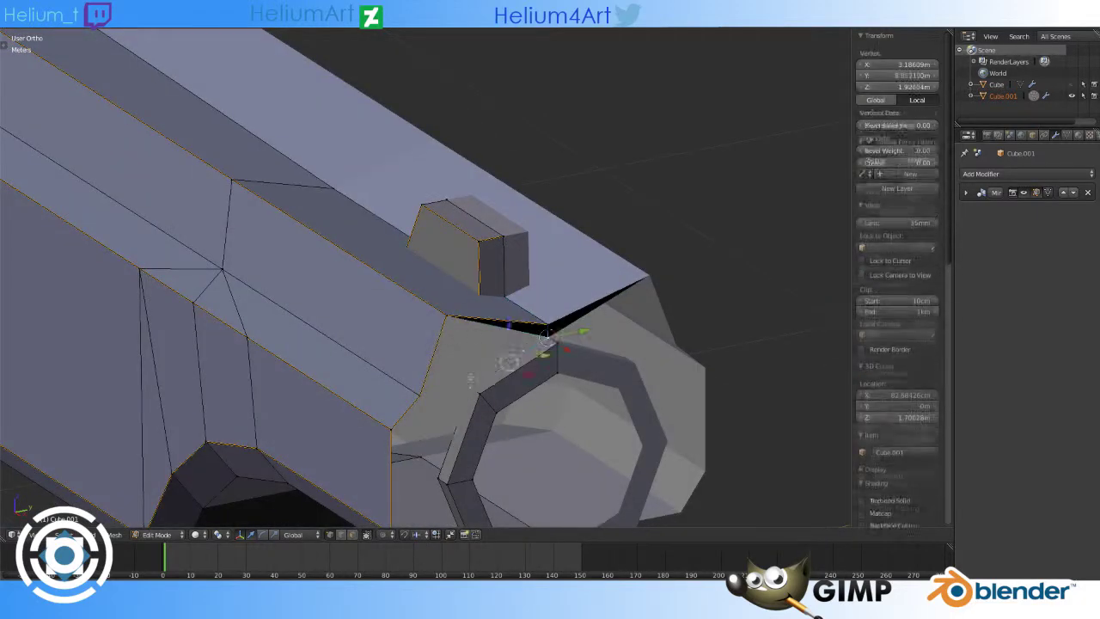
pyautogui.click(481, 327)
pyautogui.moveTo(481, 327); pyautogui.dragTo(411, 320, button='middle')
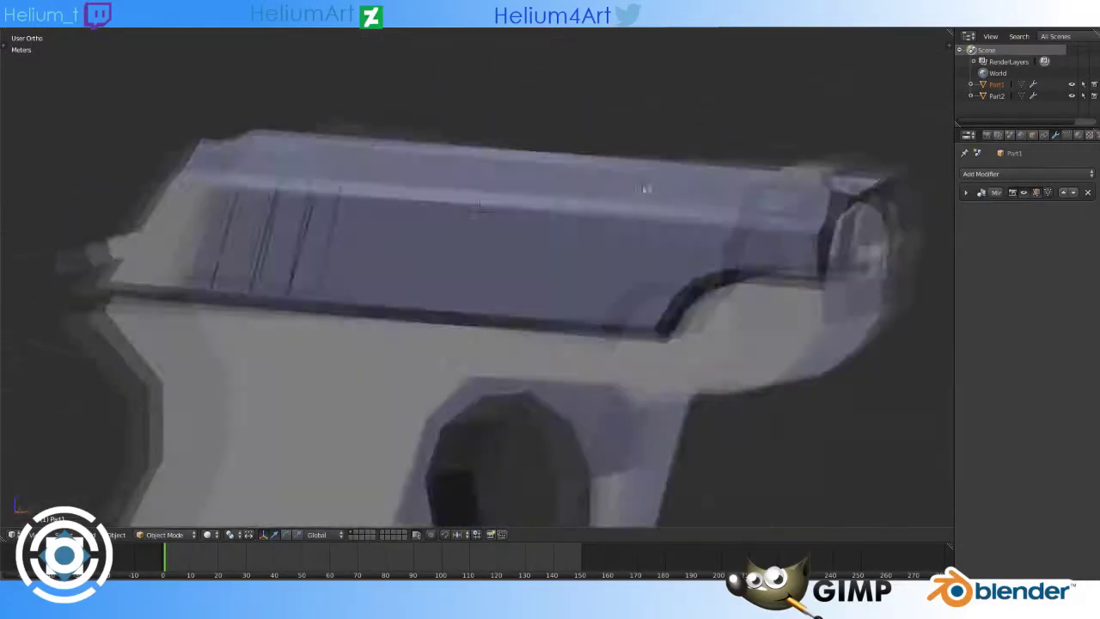
# Step: Check the pistol in front and side views, then clear the mesh selection
pyautogui.press('KP_1')
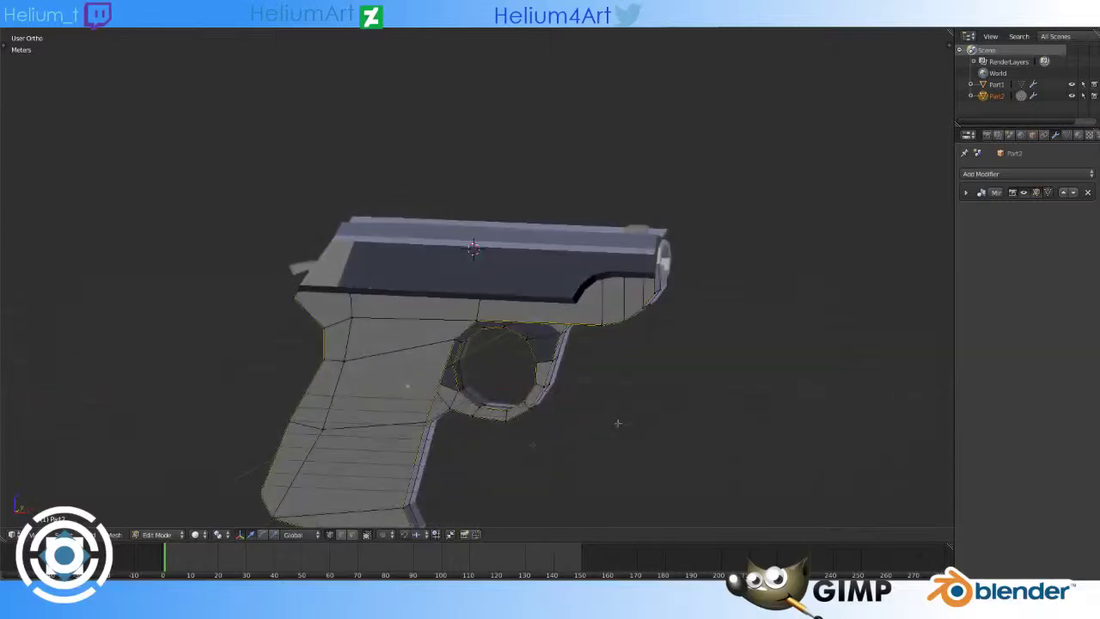
pyautogui.scroll(4, 429, 333)
pyautogui.press('KP_3')
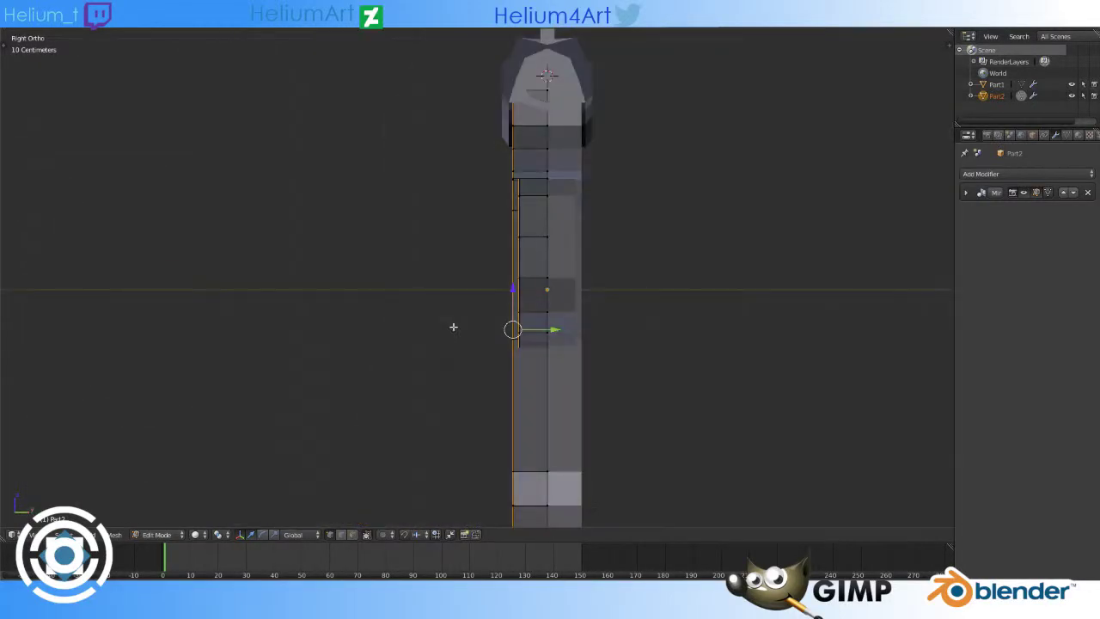
pyautogui.press('KP_1')
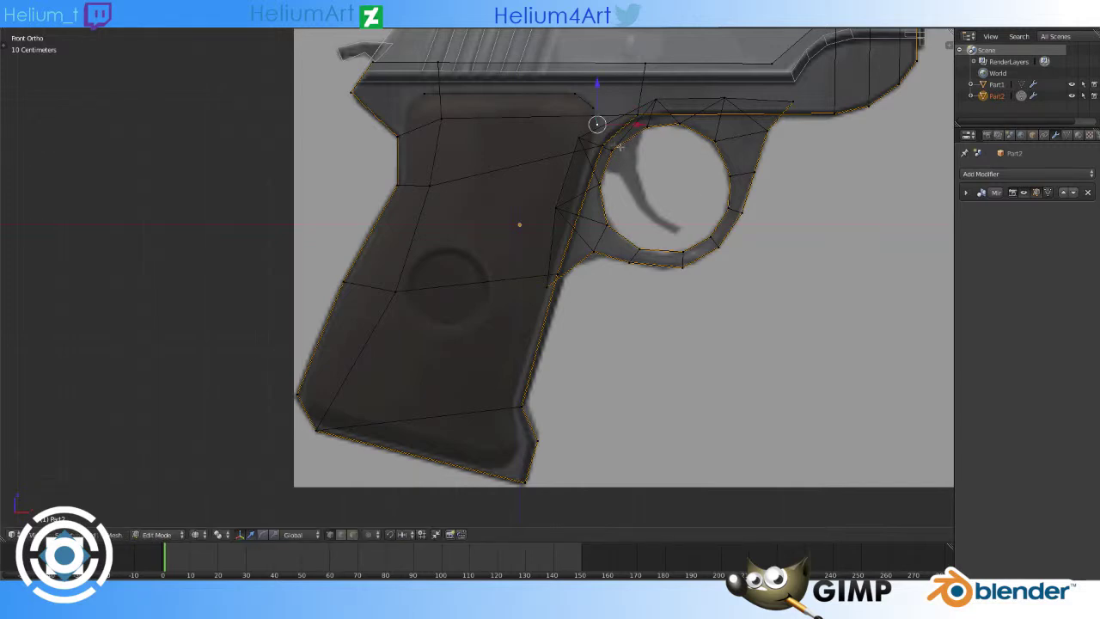
pyautogui.press('h')
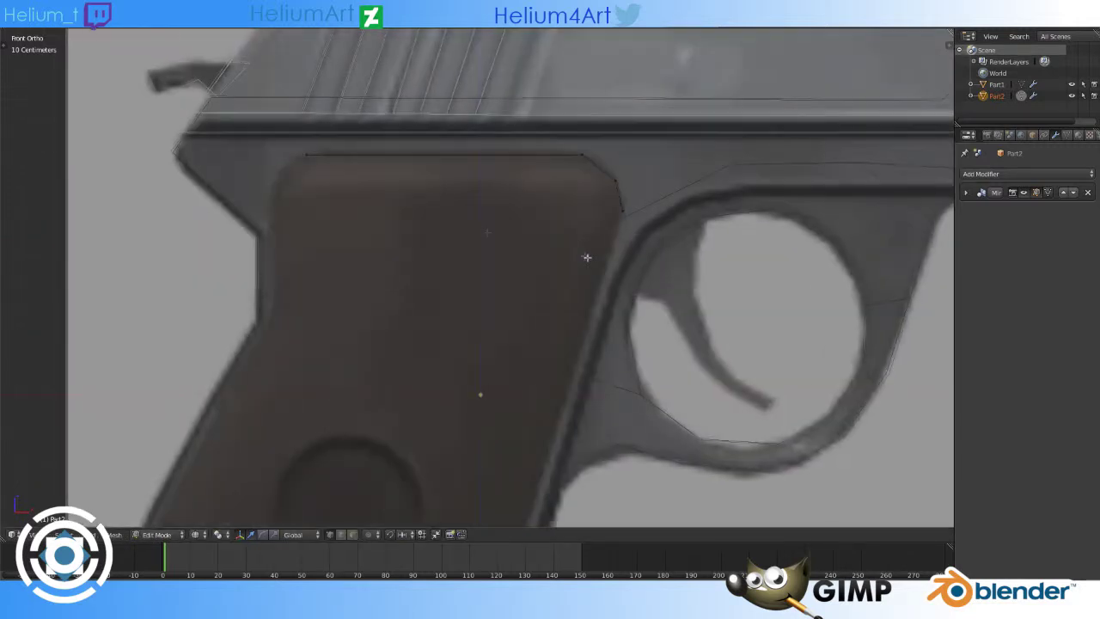
# Step: Extrude vertices around the grip outline from its top-left corner and merge them at first
pyautogui.scroll(3, 586, 252)
pyautogui.click(283, 165)
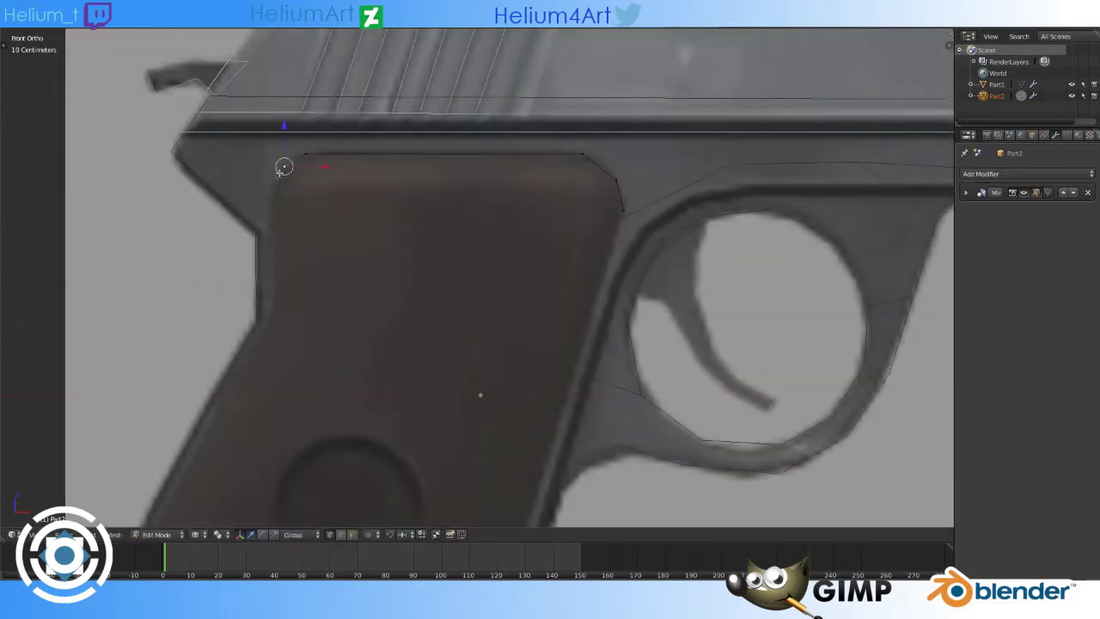
pyautogui.keyDown('shift'); pyautogui.scroll(-3, 268, 204); pyautogui.keyUp('shift')
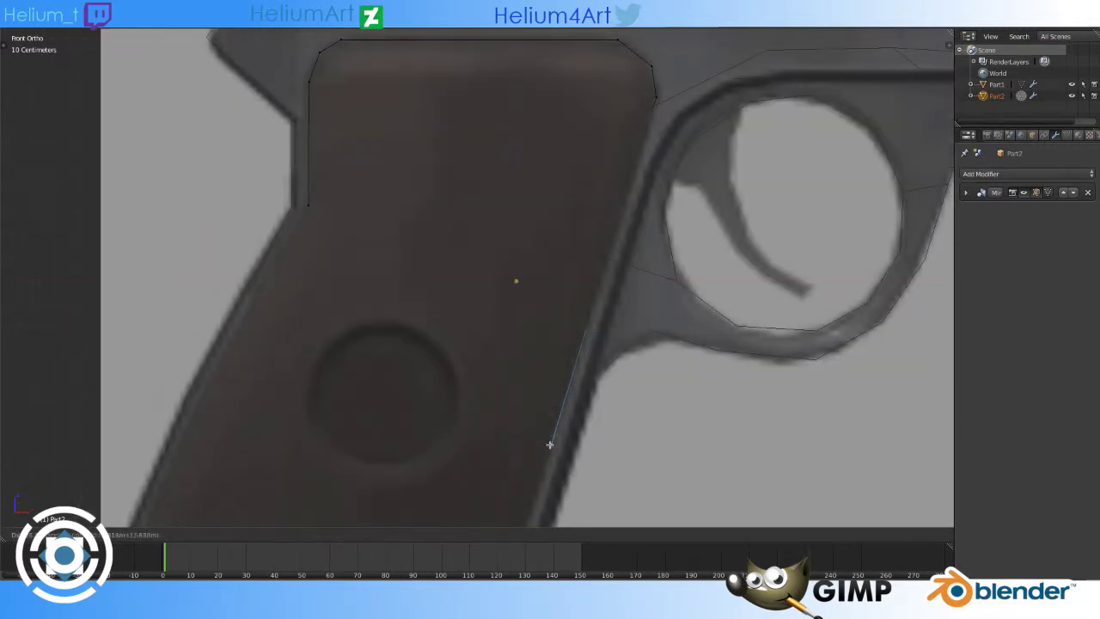
pyautogui.keyDown('shift'); pyautogui.scroll(-8, 549, 445); pyautogui.keyUp('shift')
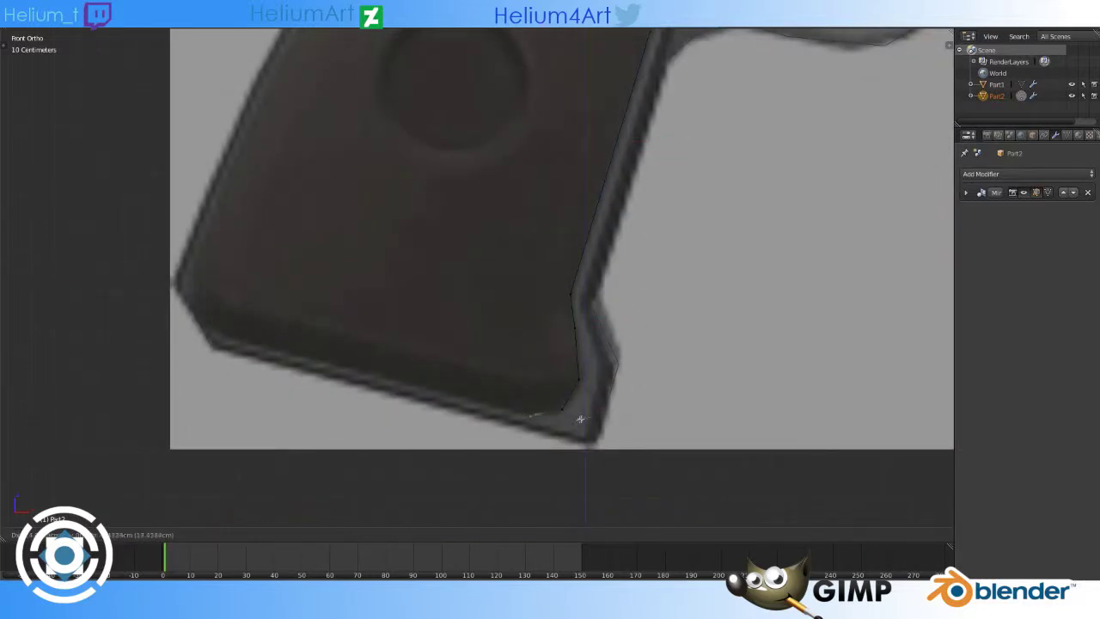
pyautogui.press('e')
pyautogui.keyDown('ctrl'); pyautogui.scroll(3, 394, 332); pyautogui.keyUp('ctrl')
pyautogui.keyDown('shift'); pyautogui.scroll(3, 364, 270); pyautogui.keyUp('shift')
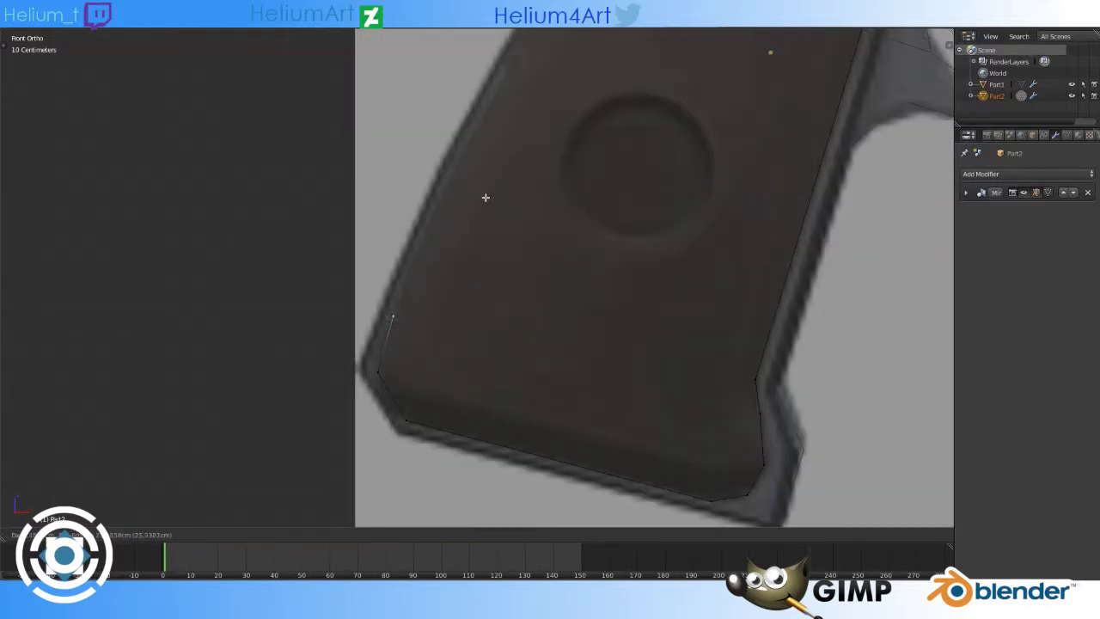
pyautogui.keyDown('shift'); pyautogui.scroll(5, 487, 197); pyautogui.keyUp('shift')
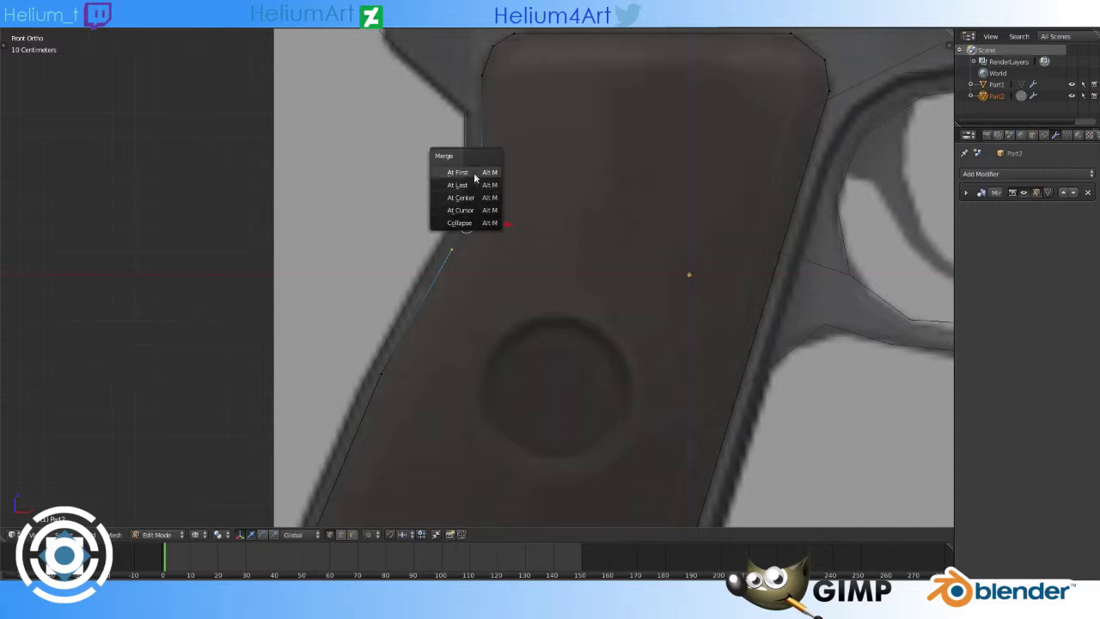
pyautogui.click(474, 177)
# Step: Inspect the traced grip panel's bottom faces and select the whole grip mesh
pyautogui.press('Home')
pyautogui.scroll(5, 601, 153)
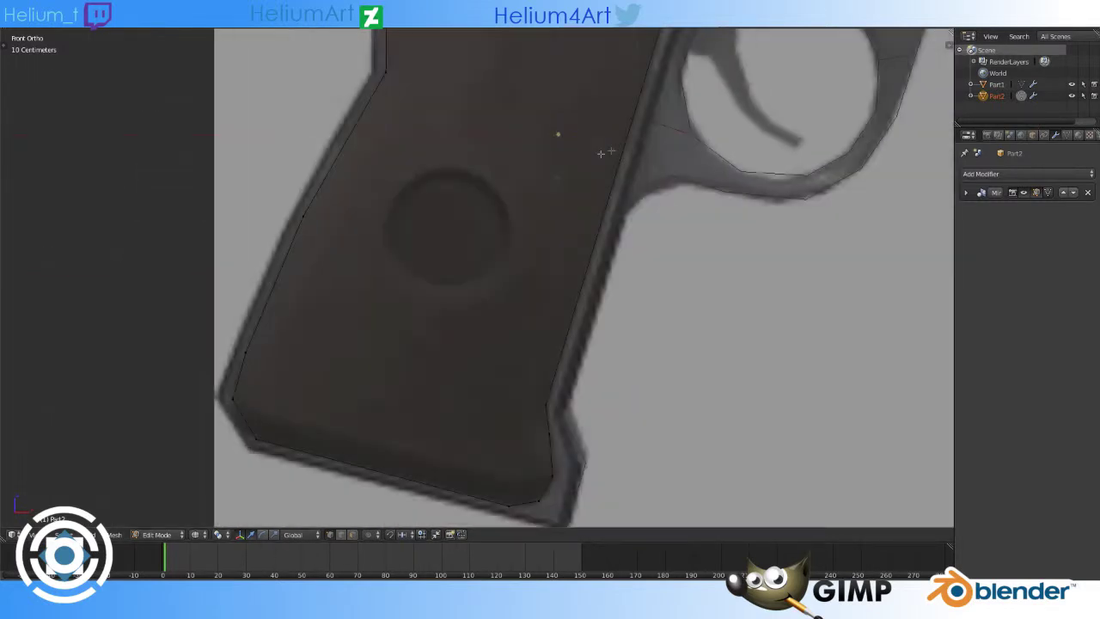
pyautogui.keyDown('shift'); pyautogui.scroll(-2, 585, 451); pyautogui.keyUp('shift')
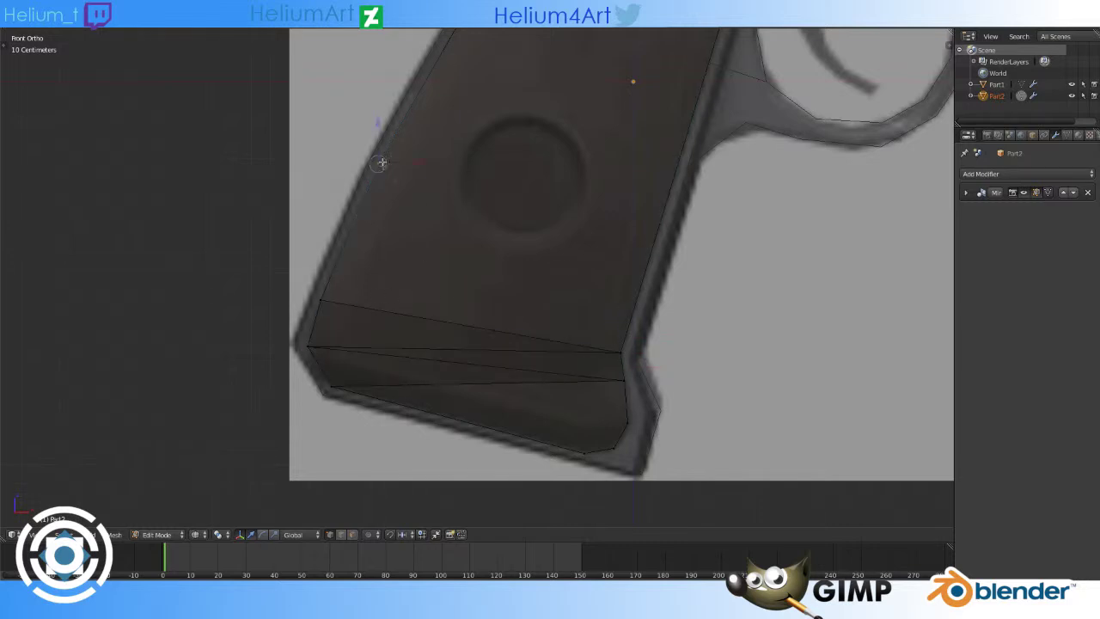
pyautogui.keyDown('shift'); pyautogui.scroll(3, 591, 171); pyautogui.keyUp('shift')
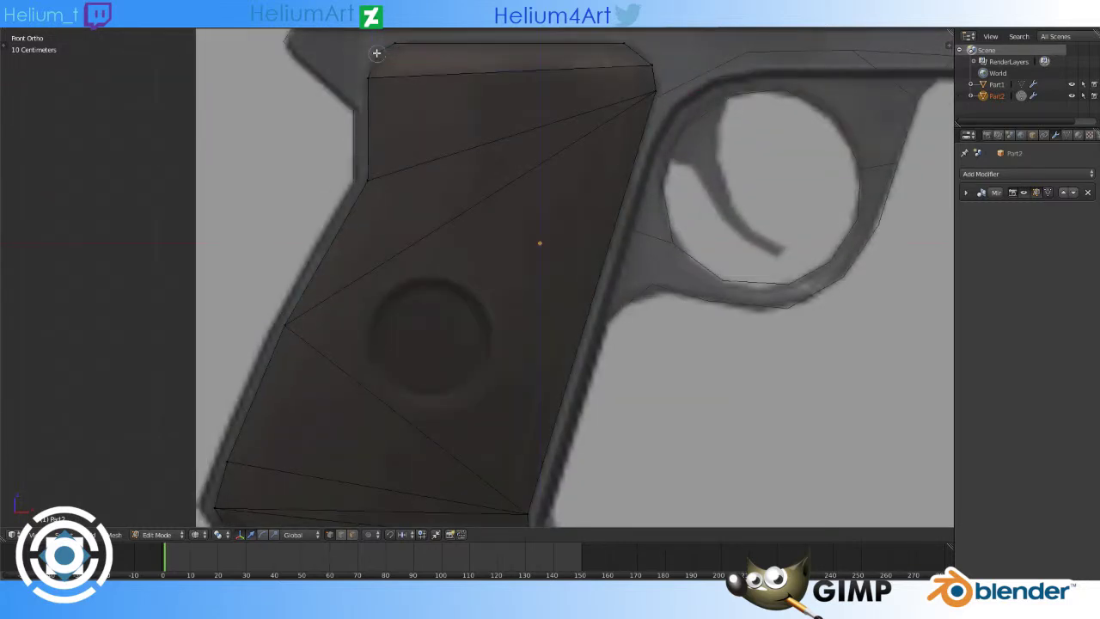
pyautogui.keyDown('shift'); pyautogui.scroll(-5, 585, 335); pyautogui.keyUp('shift')
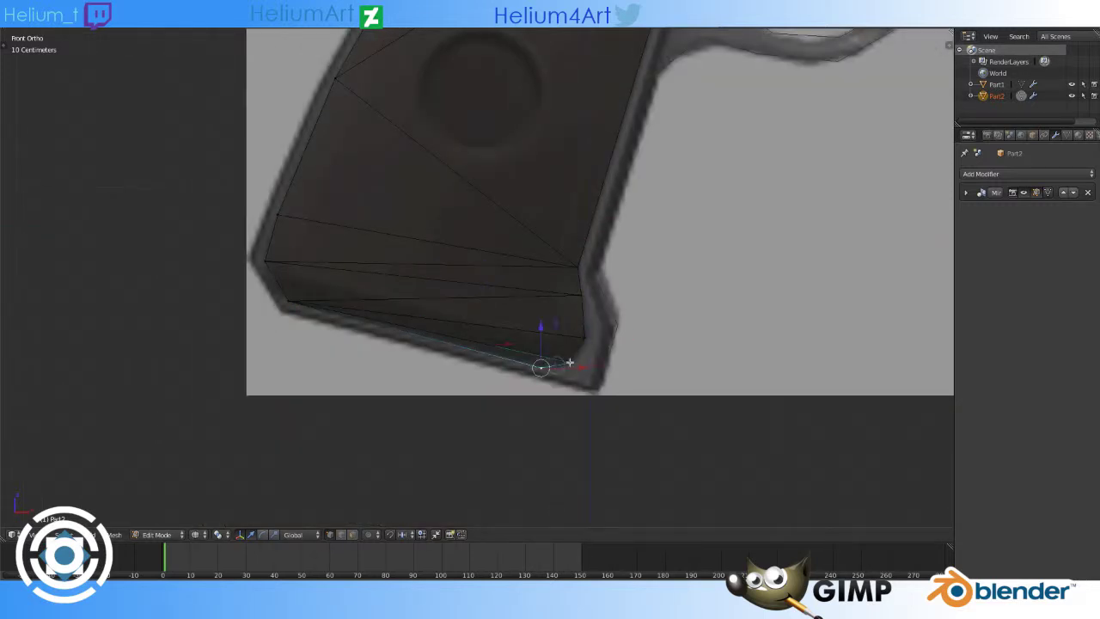
pyautogui.moveTo(487, 324)
pyautogui.mouseDown(button='middle')
pyautogui.moveTo(785, 263)
pyautogui.moveTo(668, 253)
pyautogui.moveTo(544, 281)
pyautogui.moveTo(290, 296)
pyautogui.moveTo(627, 265)
pyautogui.moveTo(518, 309)
pyautogui.moveTo(459, 258)
pyautogui.mouseUp(button='middle')
pyautogui.hotkey('ctrl', 'l')
# Step: Delete the unwanted grip geometry and return to the front reference view
pyautogui.press('w')
pyautogui.click(464, 326)
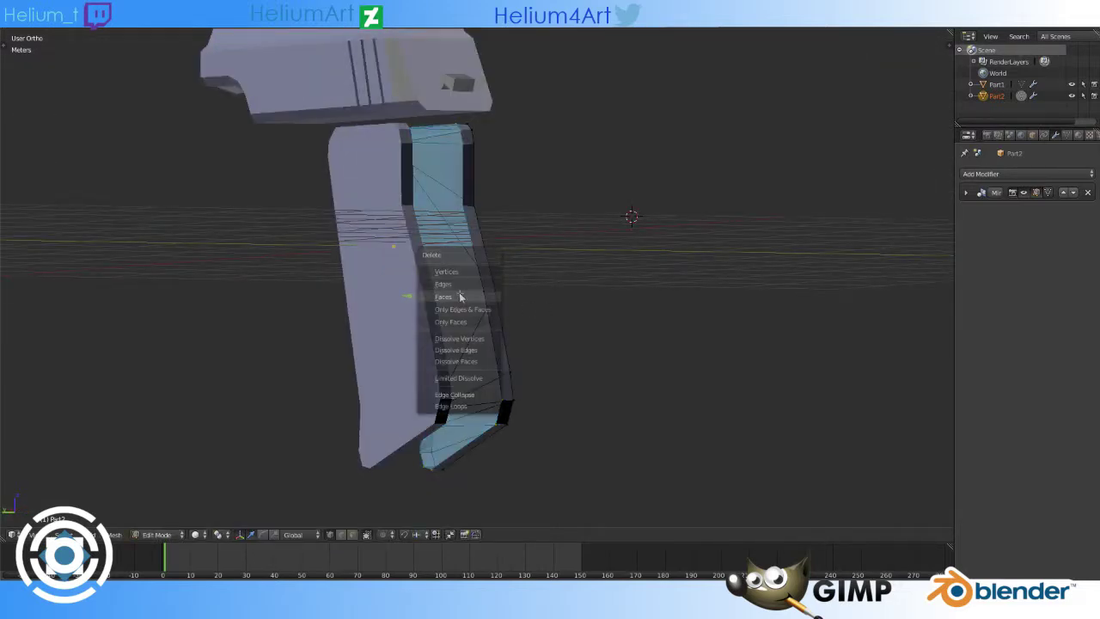
pyautogui.moveTo(464, 326)
pyautogui.mouseDown(button='middle')
pyautogui.moveTo(658, 304)
pyautogui.moveTo(655, 287)
pyautogui.moveTo(560, 253)
pyautogui.mouseUp(button='middle')
pyautogui.press('KP_1')
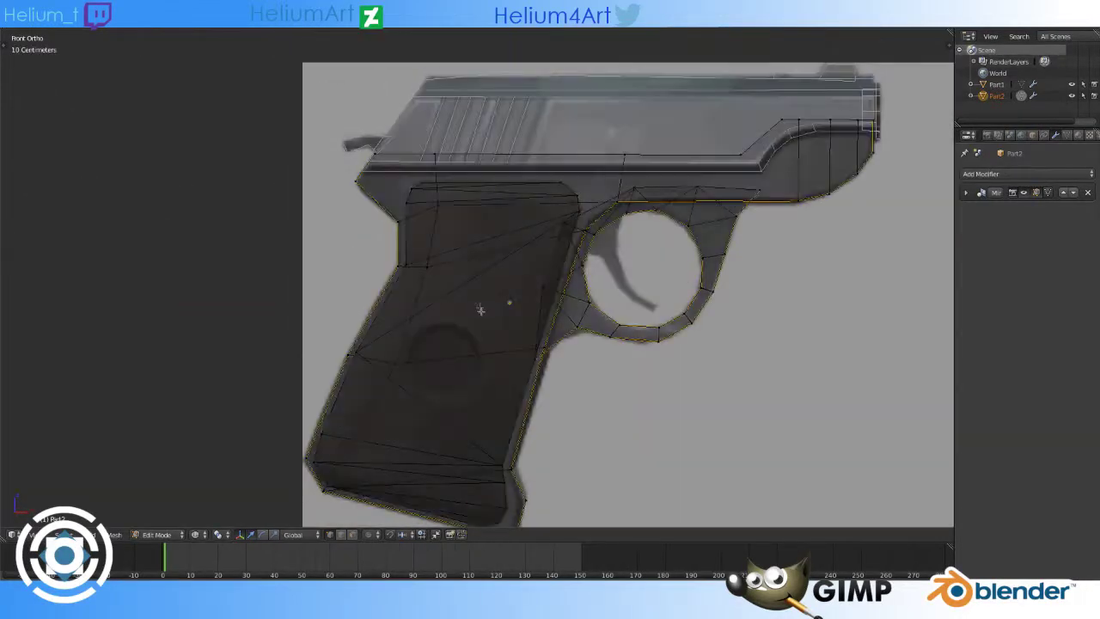
pyautogui.scroll(5, 432, 150)
pyautogui.moveTo(432, 149); pyautogui.dragTo(372, 139, button='middle')
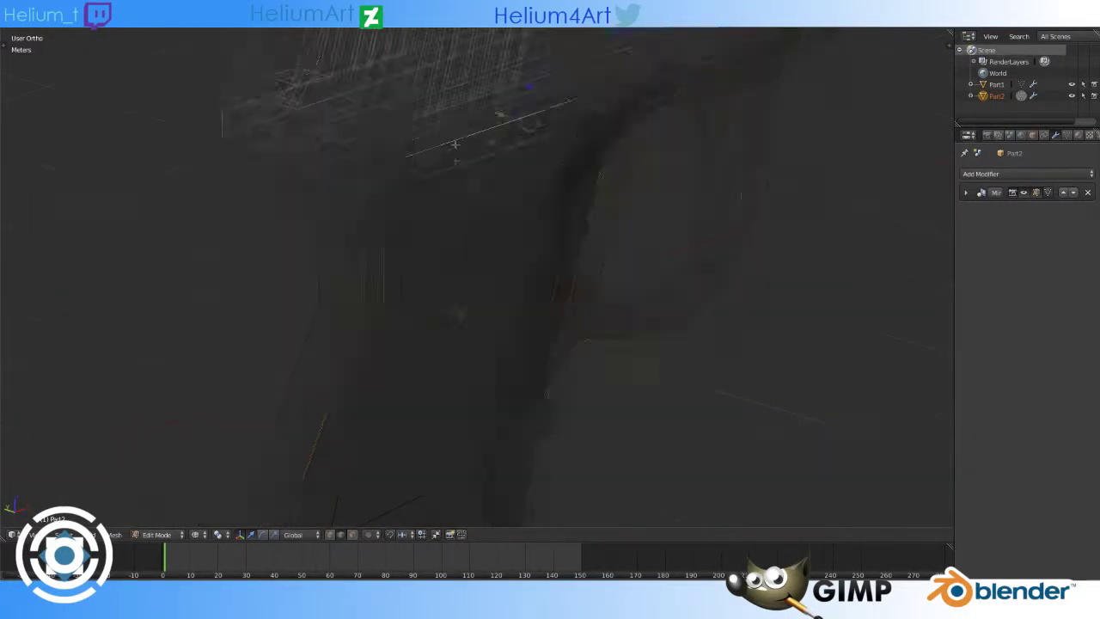
# Step: Inspect the grip mesh from several angles, toggling between wireframe and solid shading
pyautogui.press('z')
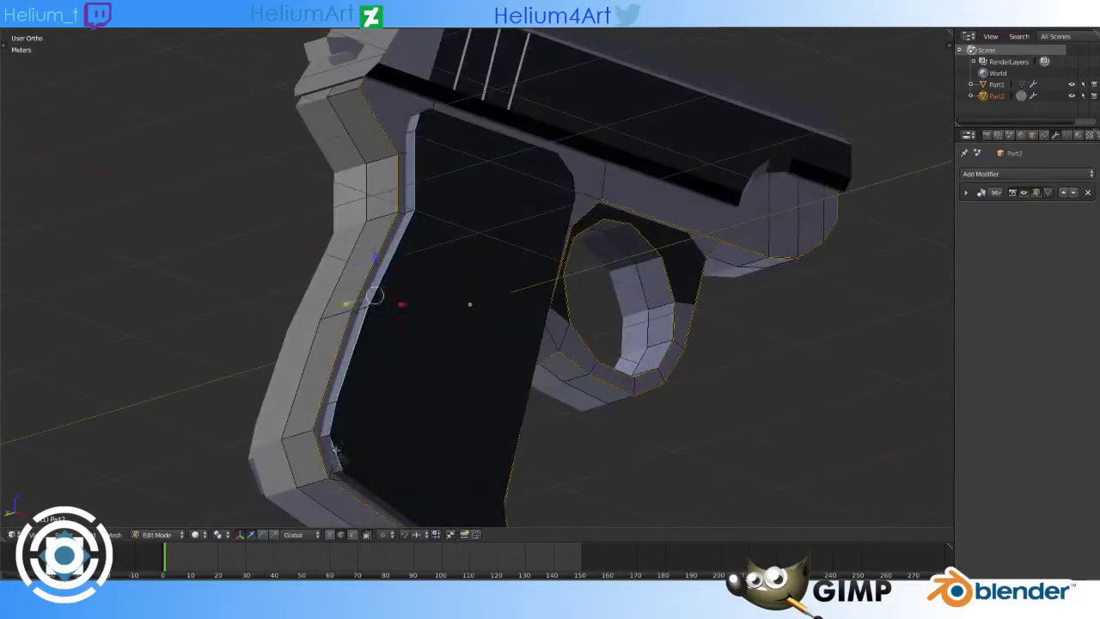
pyautogui.moveTo(415, 347); pyautogui.dragTo(499, 436, button='middle')
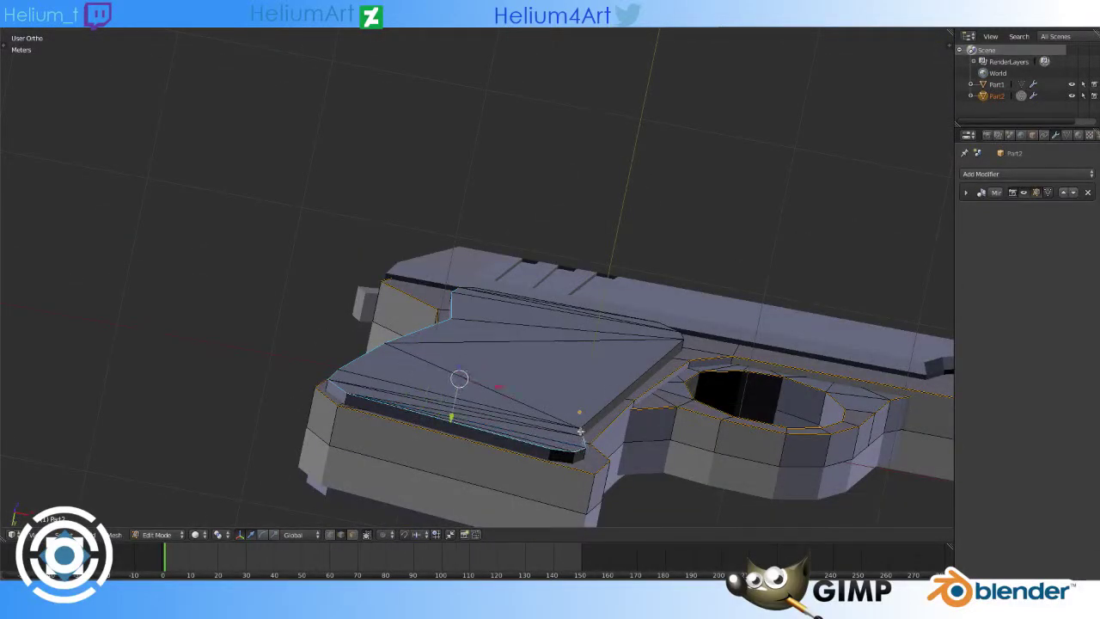
pyautogui.moveTo(680, 333); pyautogui.dragTo(588, 302, button='middle')
pyautogui.press('z')
pyautogui.moveTo(489, 260); pyautogui.dragTo(542, 309, button='middle')
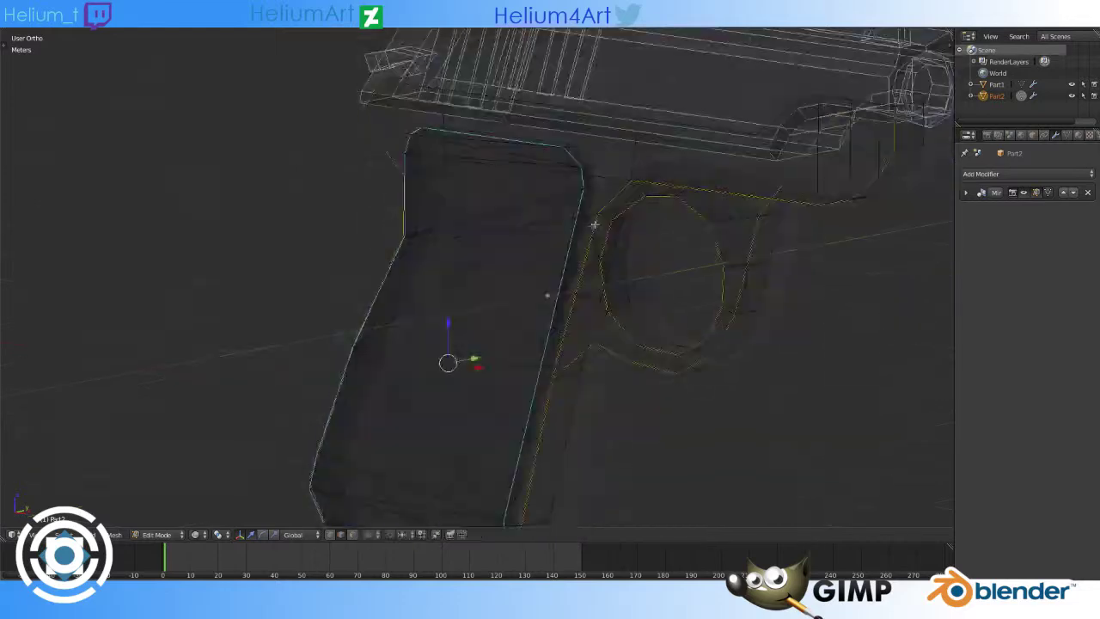
pyautogui.press('KP_1')
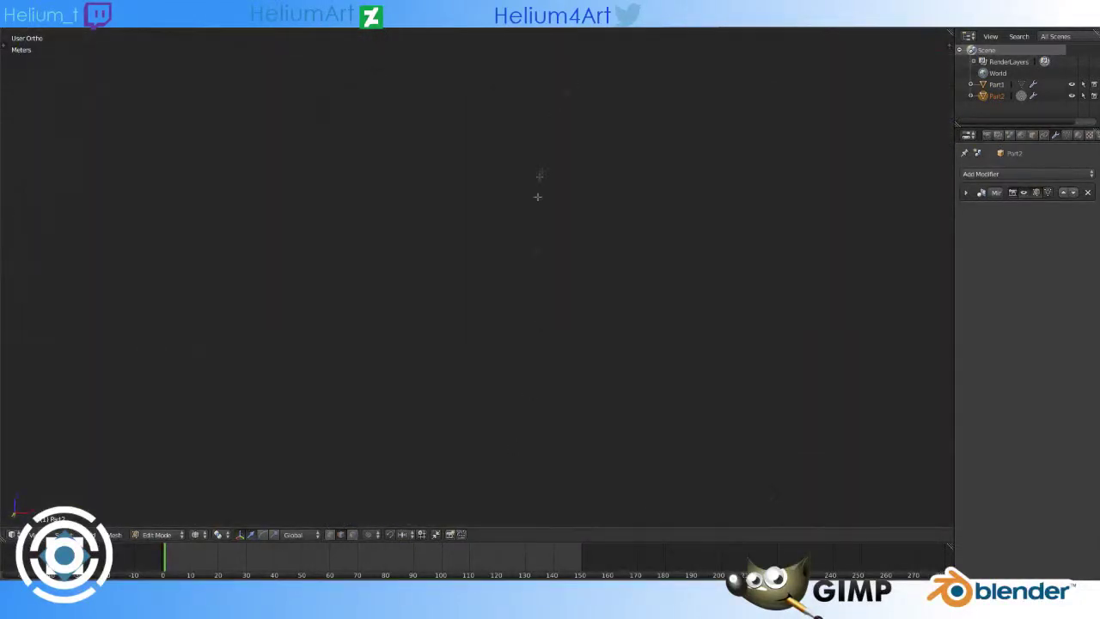
pyautogui.press('z')
pyautogui.scroll(-3, 590, 306)
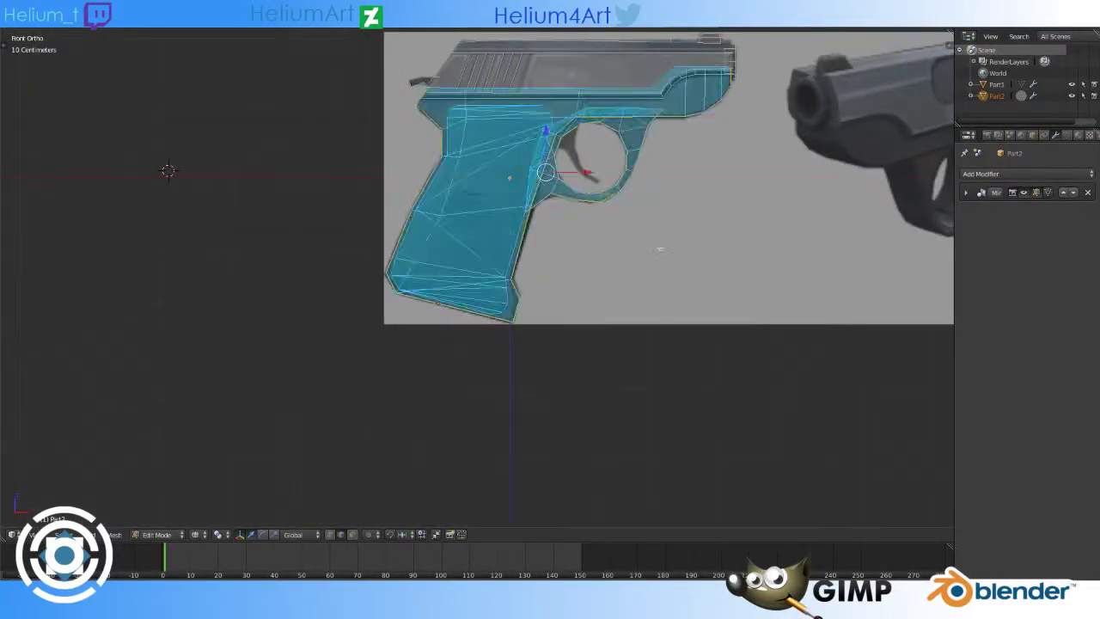
pyautogui.scroll(3, 659, 249)
pyautogui.moveTo(659, 249)
pyautogui.mouseDown(button='middle')
pyautogui.moveTo(521, 212)
pyautogui.moveTo(477, 357)
pyautogui.mouseUp(button='middle')
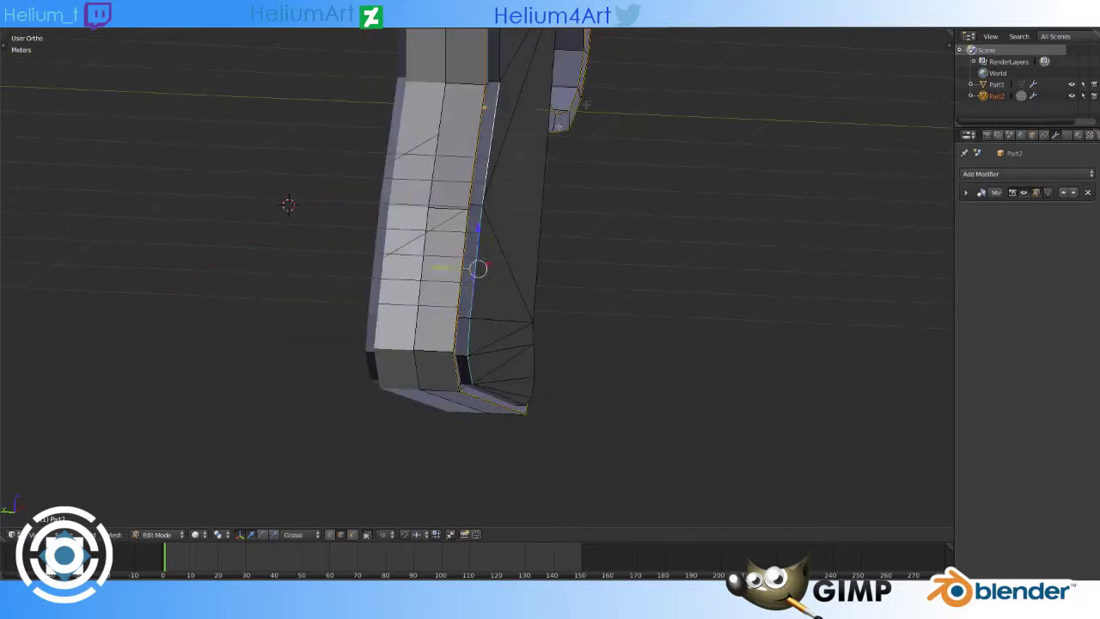
pyautogui.scroll(-3, 476, 283)
pyautogui.moveTo(477, 283); pyautogui.dragTo(550, 283, button='middle')
pyautogui.scroll(3, 549, 284)
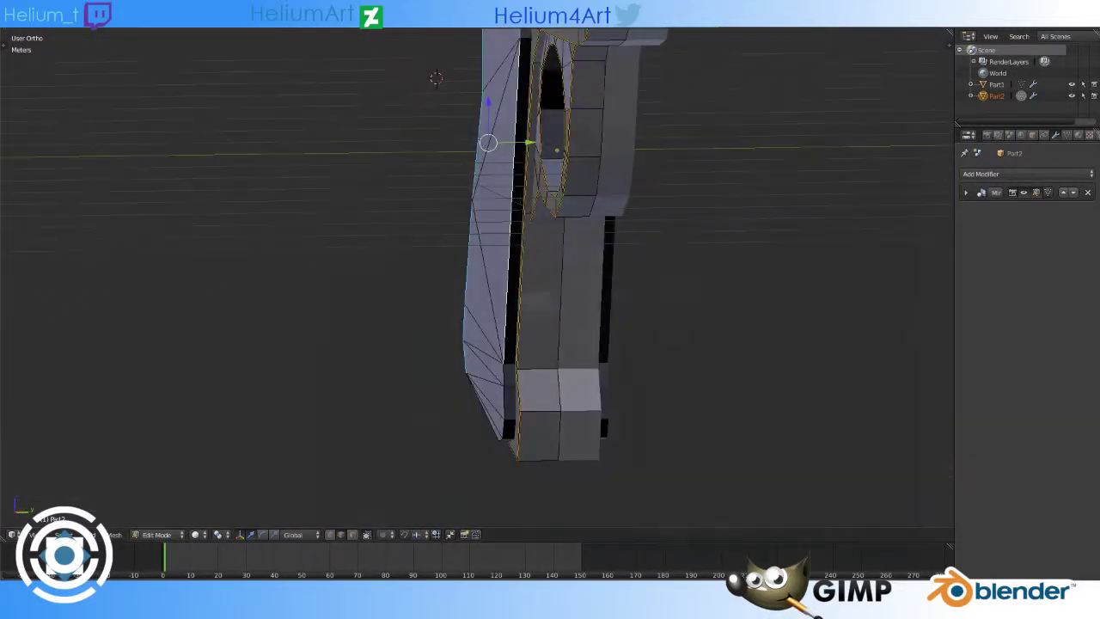
# Step: Add a short cylinder beside the gun grip as the new object Part2.001
pyautogui.hotkey('alt', 'Tab')
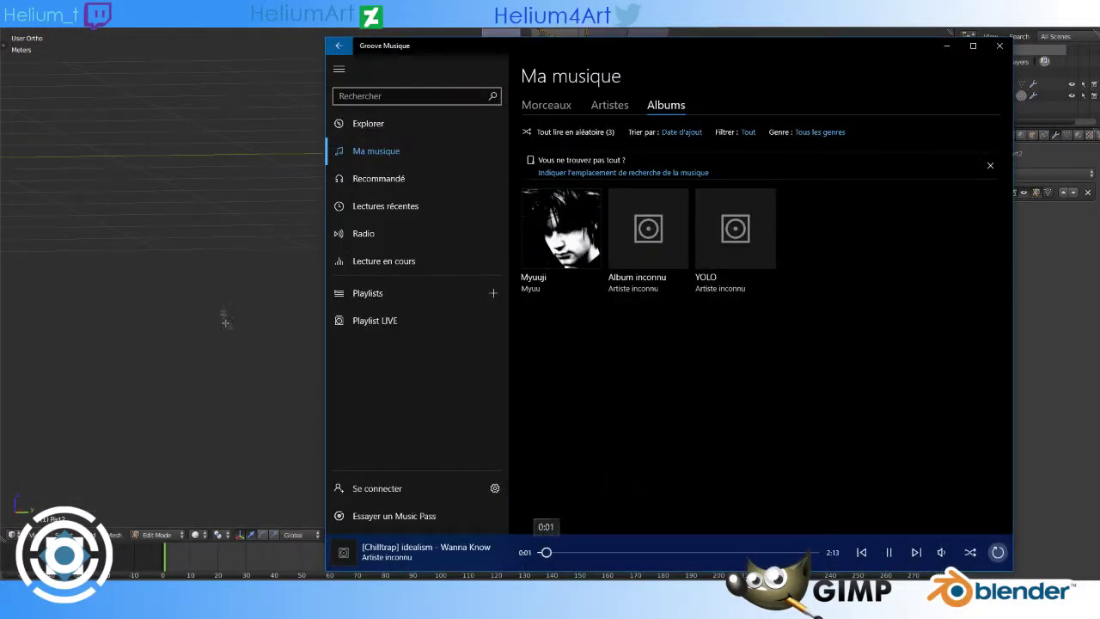
pyautogui.hotkey('alt', 'Tab')
pyautogui.scroll(2, 546, 401)
pyautogui.scroll(-3, 464, 441)
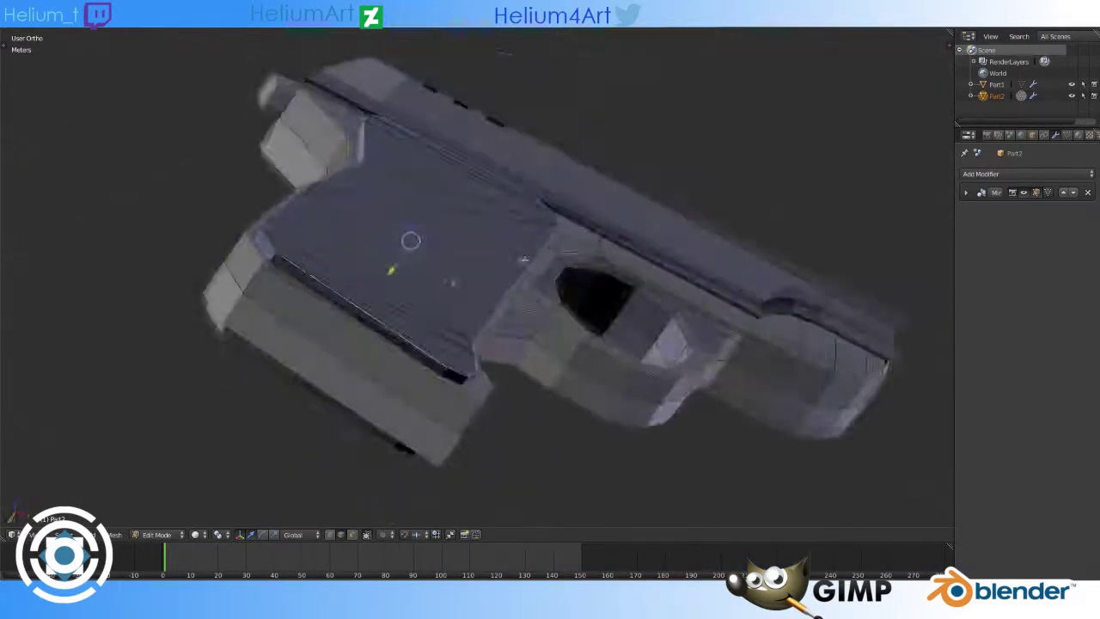
pyautogui.moveTo(464, 441)
pyautogui.mouseDown(button='middle')
pyautogui.moveTo(855, 338)
pyautogui.moveTo(557, 364)
pyautogui.moveTo(600, 377)
pyautogui.mouseUp(button='middle')
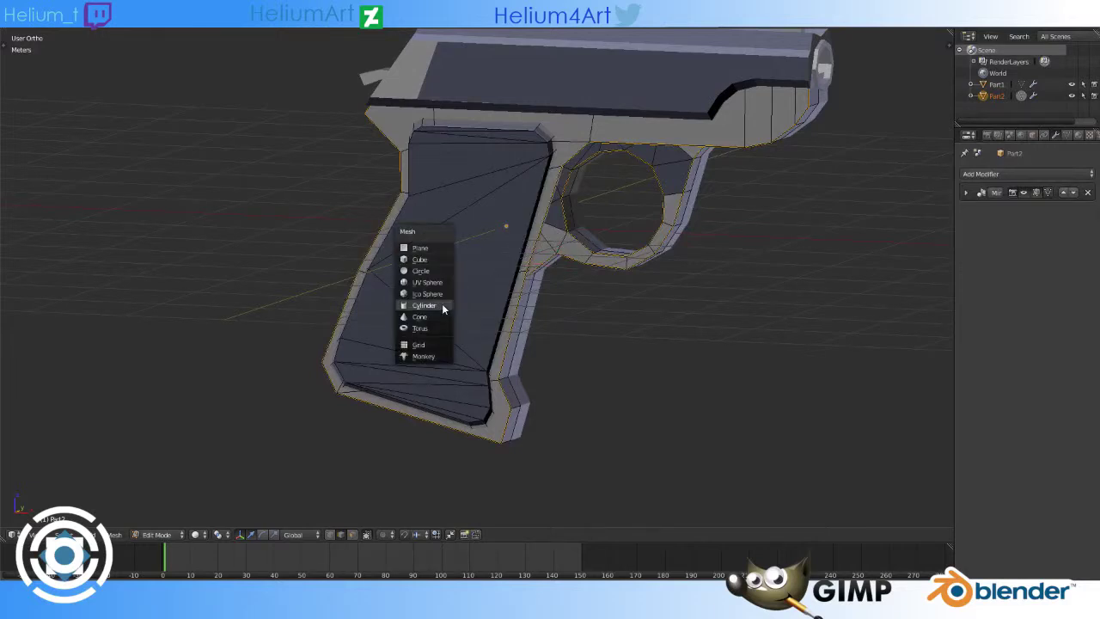
pyautogui.click(443, 309)
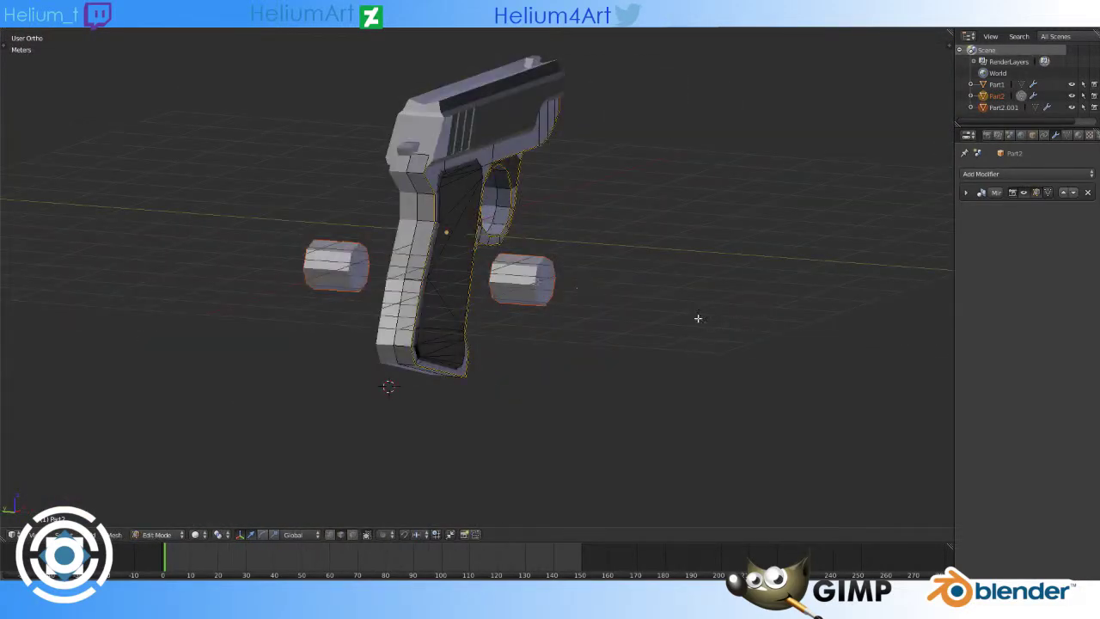
# Step: Add a Difference Boolean modifier using Part2.001 to cut the grip button into Part2
pyautogui.moveTo(700, 319); pyautogui.dragTo(541, 286, button='middle')
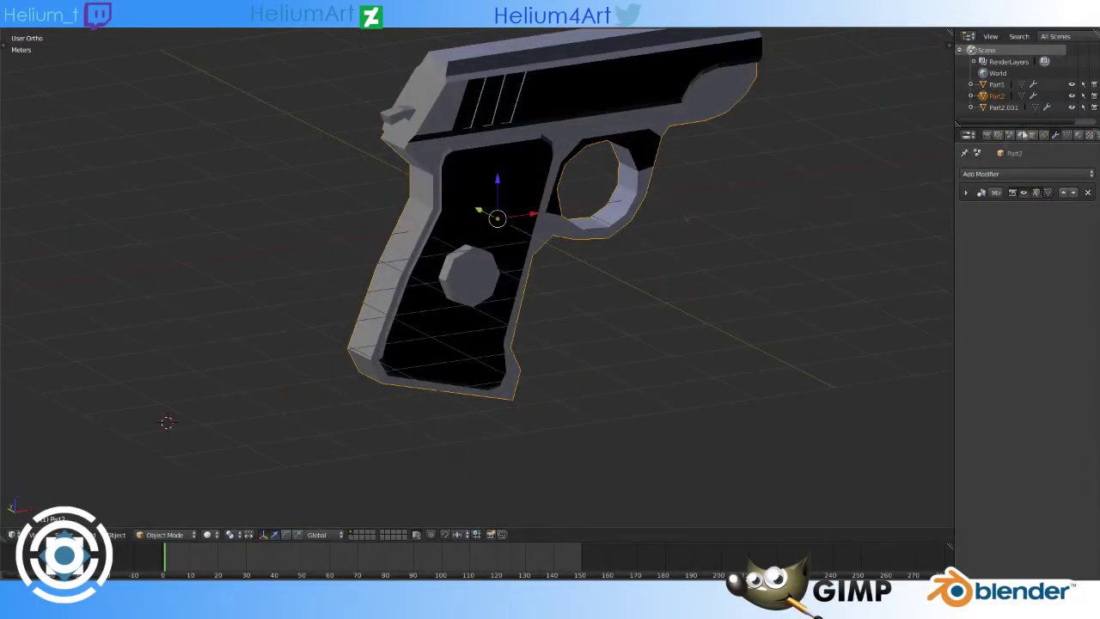
pyautogui.click(1027, 174)
pyautogui.click(851, 213)
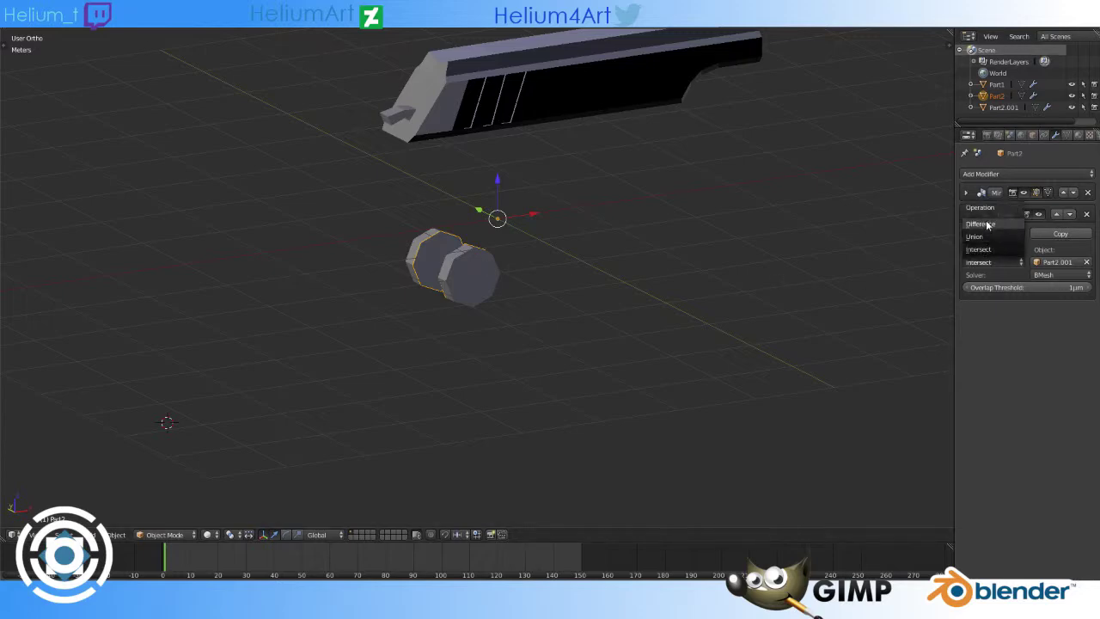
pyautogui.click(981, 224)
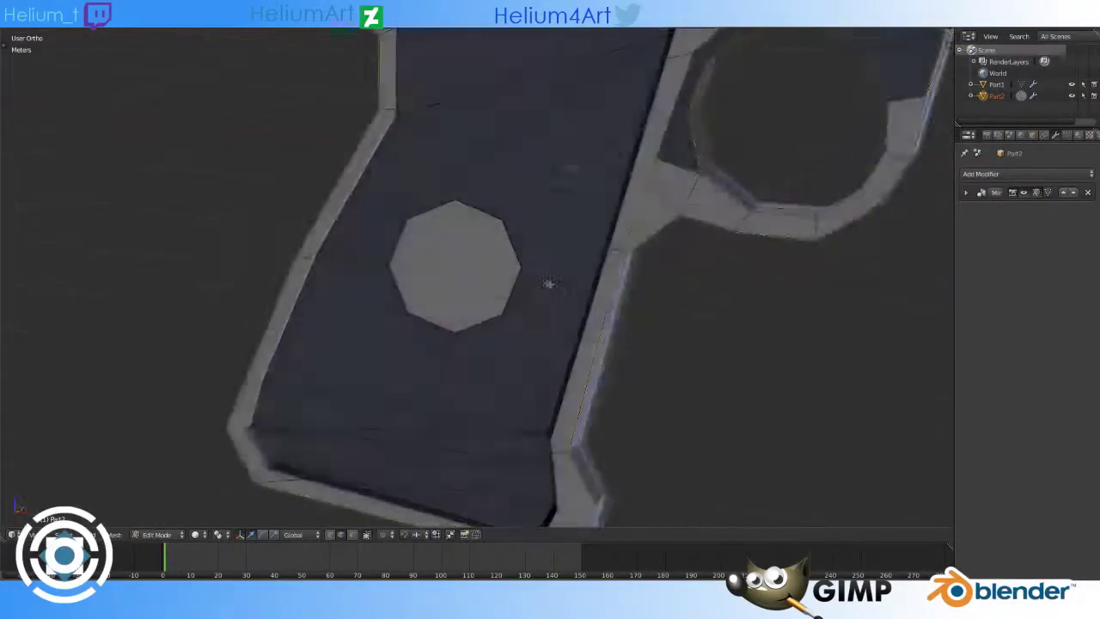
pyautogui.click(459, 234)
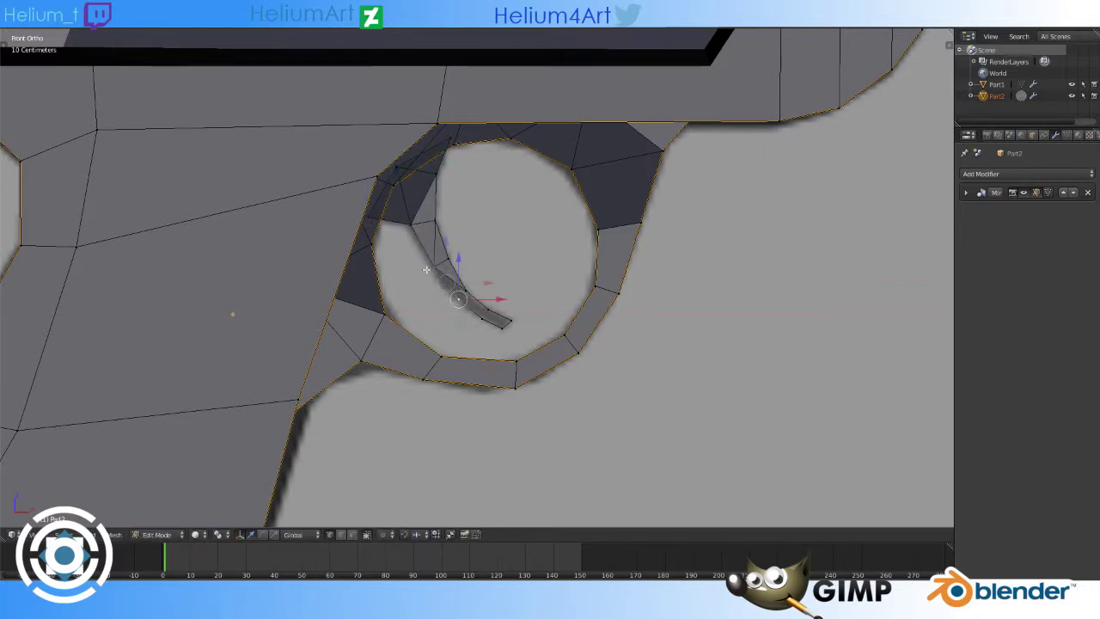
# Step: Give the trigger thickness by moving its faces along the Y axis
pyautogui.moveTo(510, 319)
pyautogui.mouseDown(button='middle')
pyautogui.moveTo(615, 299)
pyautogui.moveTo(569, 401)
pyautogui.mouseUp(button='middle')
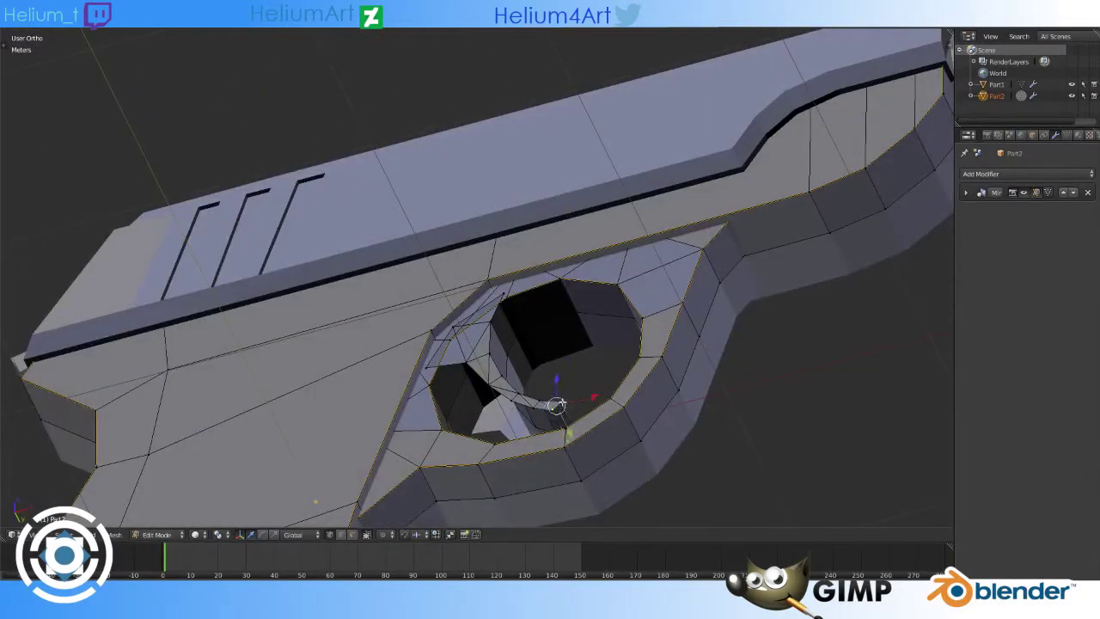
pyautogui.scroll(2, 578, 381)
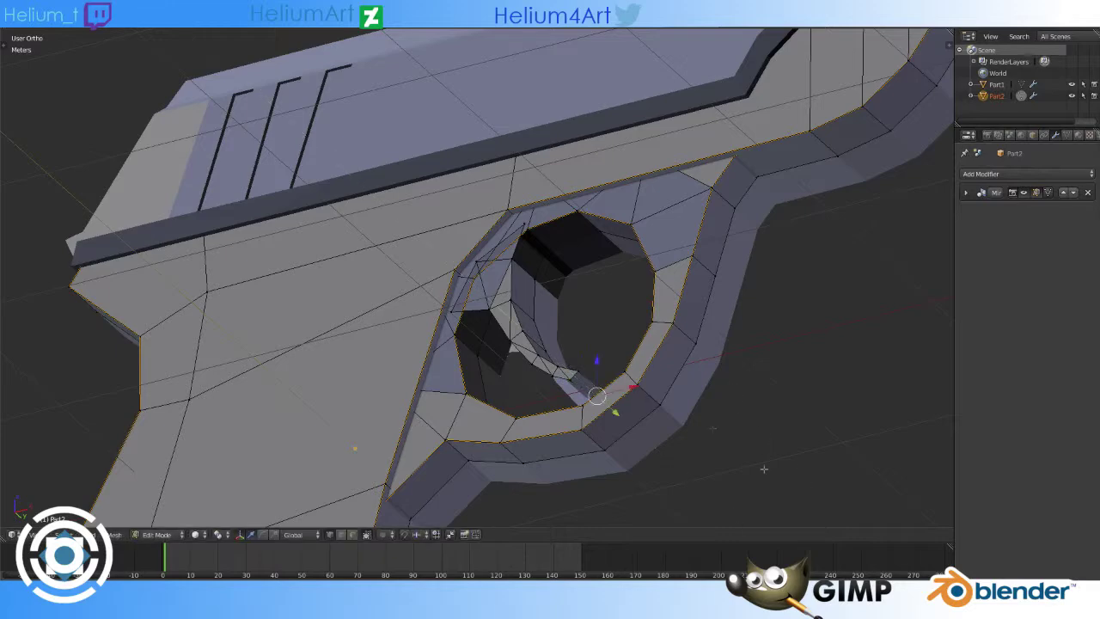
pyautogui.moveTo(763, 469); pyautogui.dragTo(588, 414, button='middle')
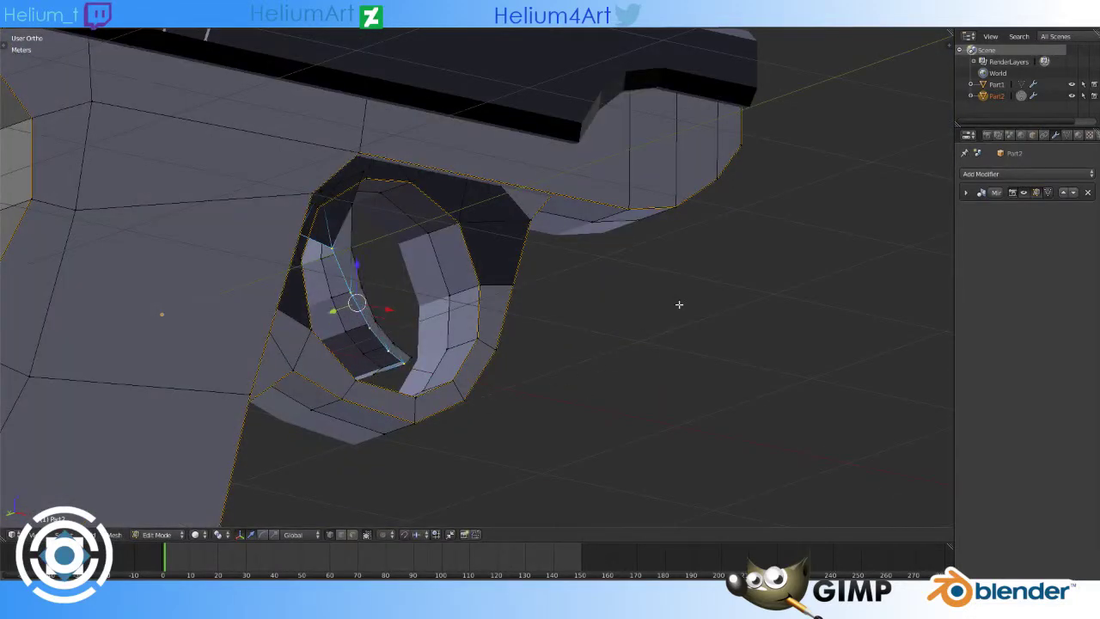
pyautogui.press('z')
pyautogui.moveTo(679, 304); pyautogui.dragTo(481, 309, button='middle')
pyautogui.press('z')
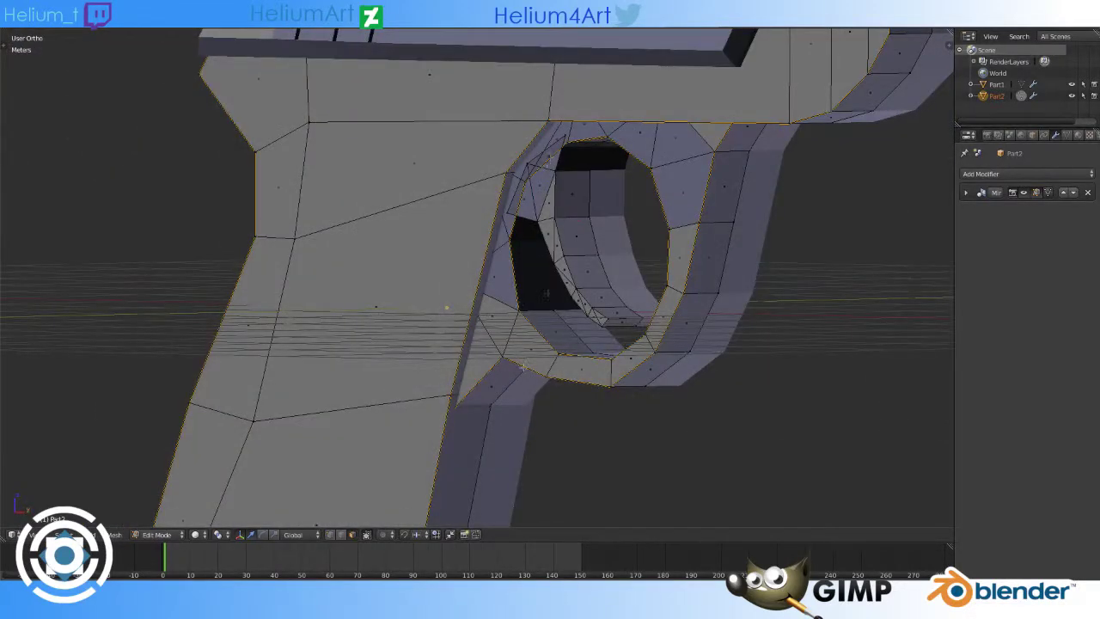
pyautogui.moveTo(585, 307); pyautogui.dragTo(650, 278, button='middle')
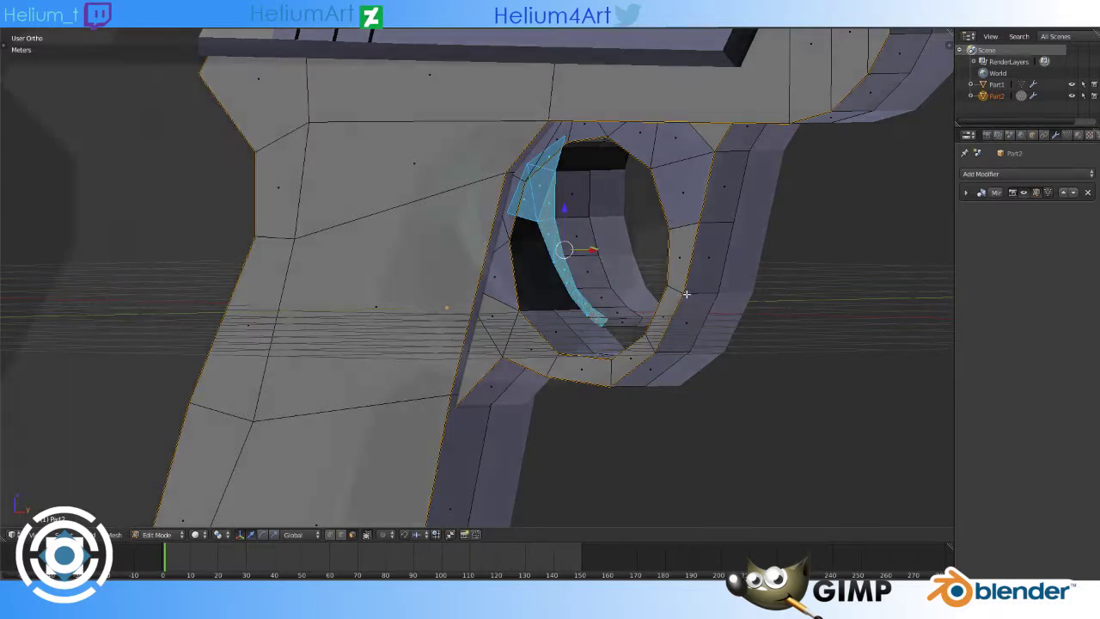
pyautogui.press('KP_3')
pyautogui.press('g')
pyautogui.press('y')
# Step: Mark the selected trigger-guard edges as UV seams
pyautogui.scroll(-10, 705, 292)
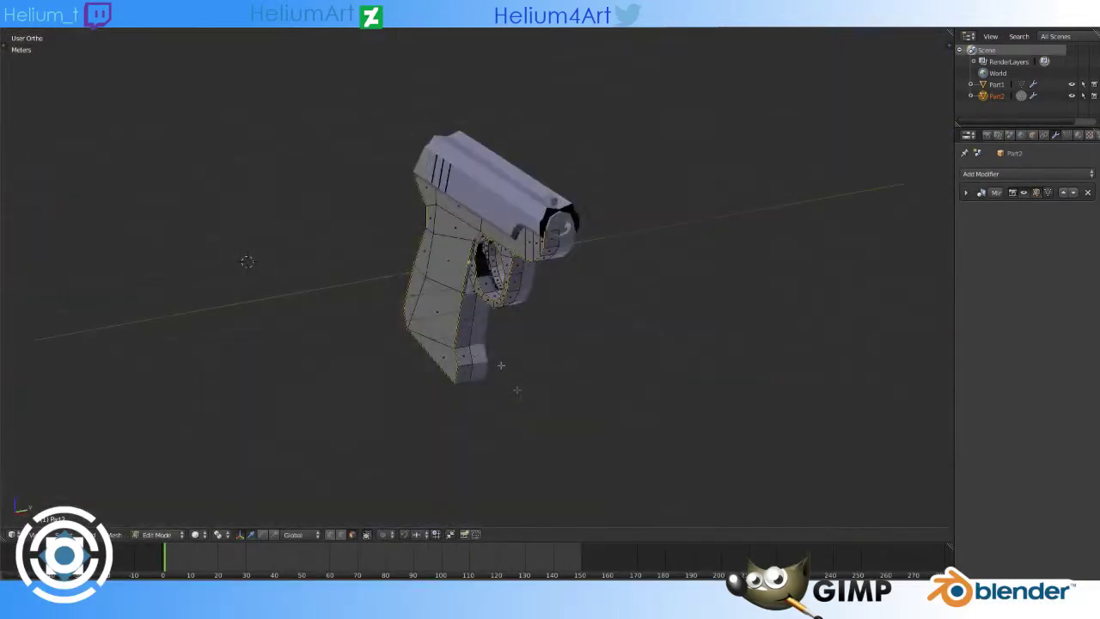
pyautogui.moveTo(705, 292)
pyautogui.mouseDown(button='middle')
pyautogui.moveTo(626, 307)
pyautogui.moveTo(529, 350)
pyautogui.mouseUp(button='middle')
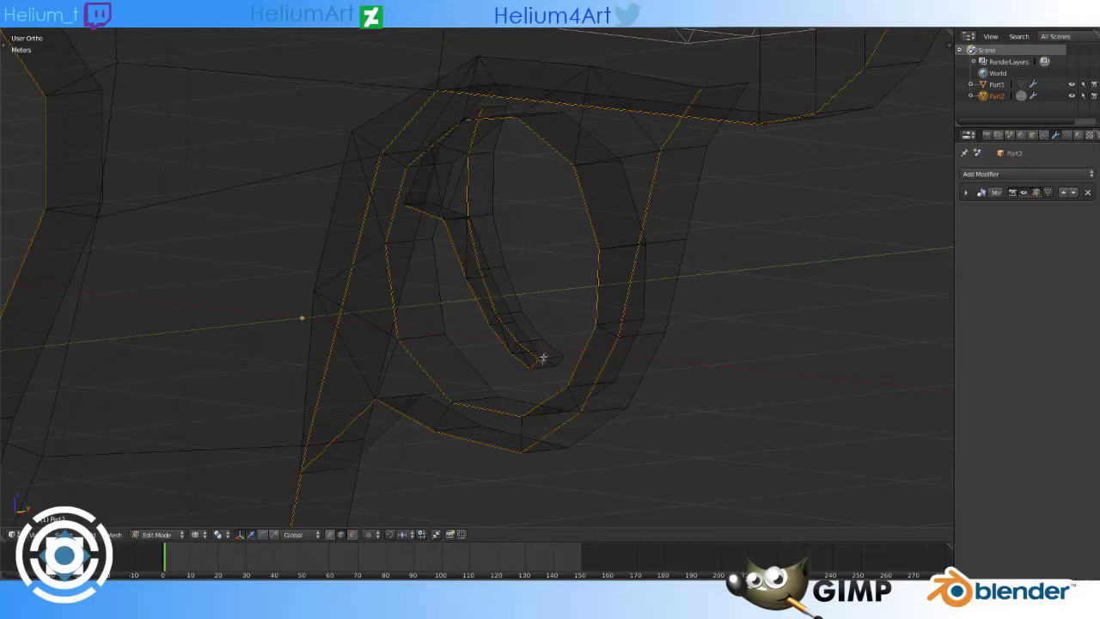
pyautogui.hotkey('ctrl', 'e')
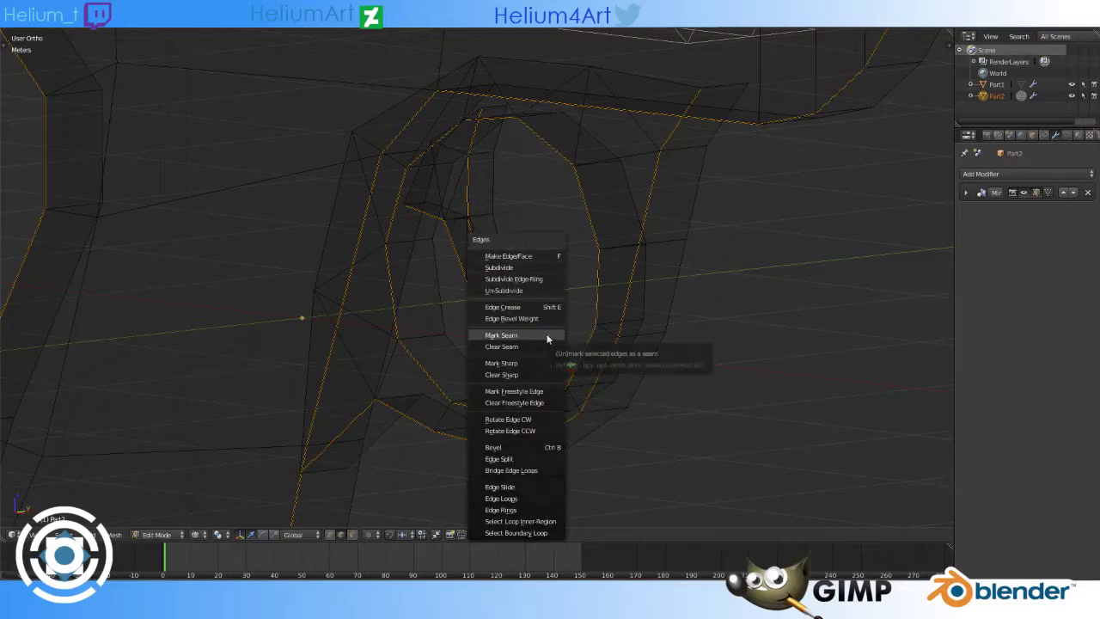
pyautogui.click(546, 335)
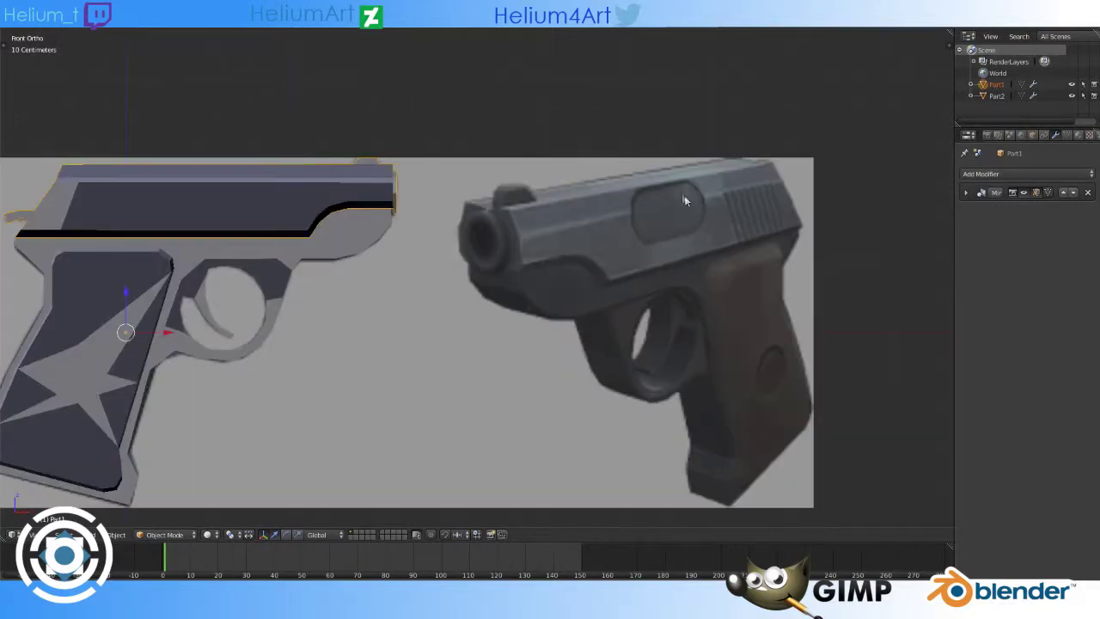
# Step: Add a cylinder mesh to the scene for the slide emblem
pyautogui.keyDown('ctrl'); pyautogui.scroll(5, 480, 292); pyautogui.keyUp('ctrl')
pyautogui.scroll(-1, 415, 219)
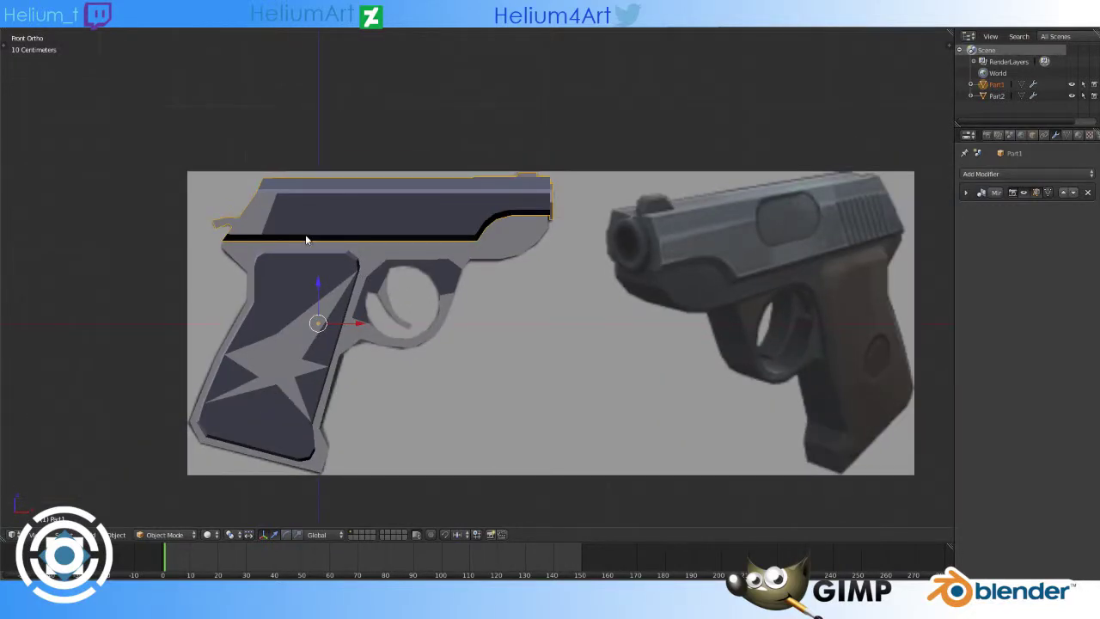
pyautogui.moveTo(360, 220); pyautogui.dragTo(590, 285, button='middle')
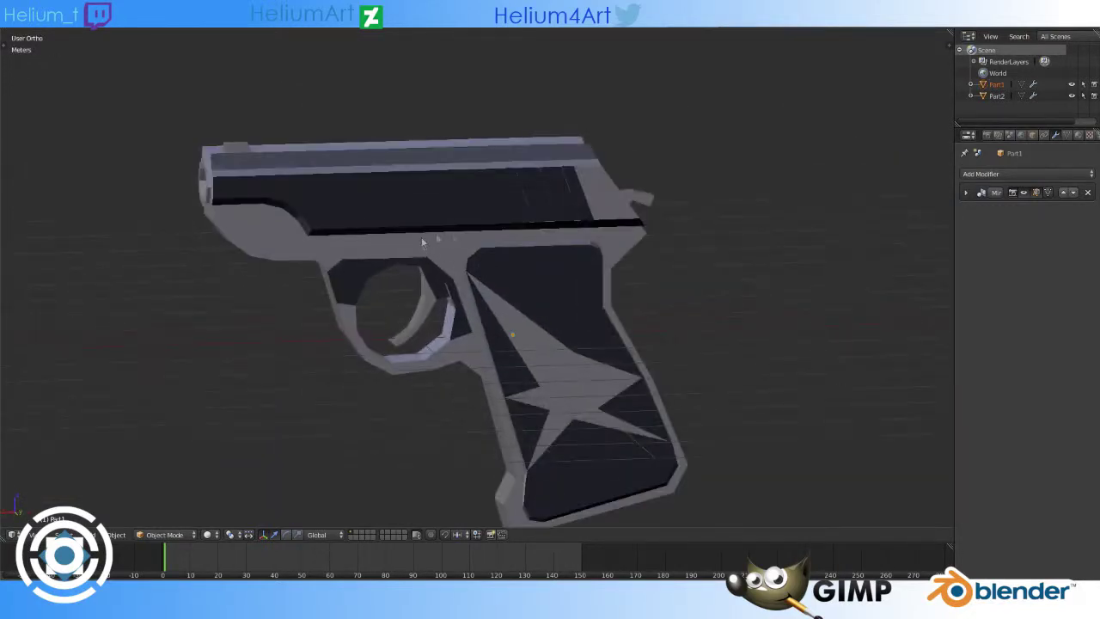
pyautogui.scroll(3, 422, 238)
pyautogui.hotkey('shift', 'a')
pyautogui.click(542, 295)
pyautogui.scroll(-3, 542, 295)
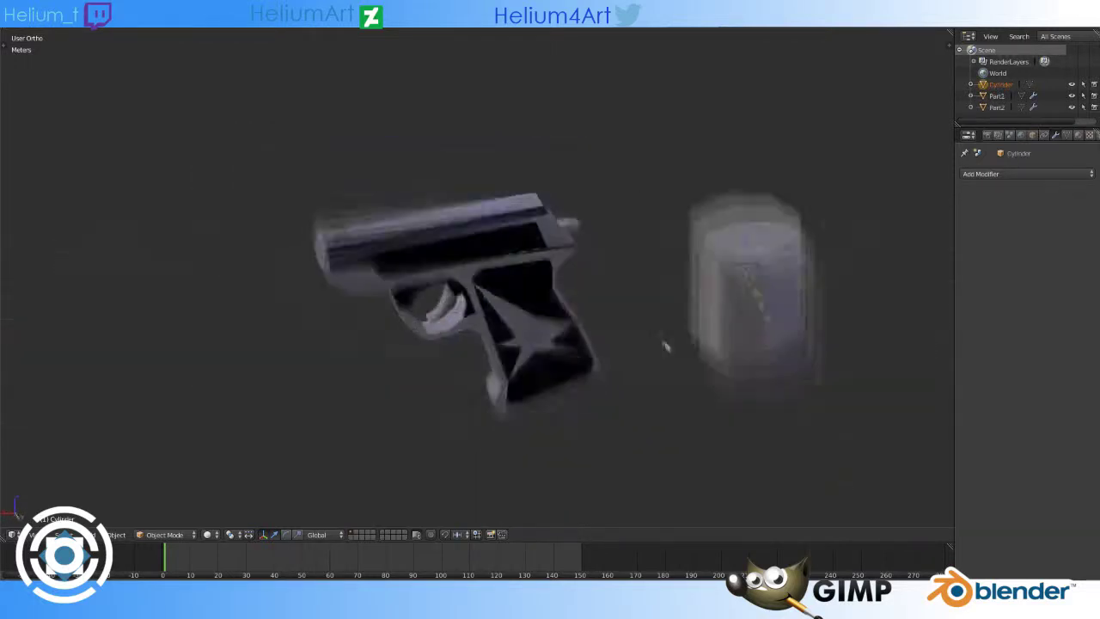
pyautogui.moveTo(542, 294)
pyautogui.mouseDown(button='middle')
pyautogui.moveTo(770, 328)
pyautogui.moveTo(713, 335)
pyautogui.moveTo(638, 177)
pyautogui.moveTo(597, 184)
pyautogui.moveTo(548, 133)
pyautogui.moveTo(707, 171)
pyautogui.moveTo(313, 271)
pyautogui.mouseUp(button='middle')
# Step: Check the cylinder's placement on the slide in side and front views
pyautogui.moveTo(283, 305)
pyautogui.mouseDown(button='middle')
pyautogui.moveTo(319, 270)
pyautogui.moveTo(609, 270)
pyautogui.moveTo(638, 278)
pyautogui.moveTo(656, 299)
pyautogui.mouseUp(button='middle')
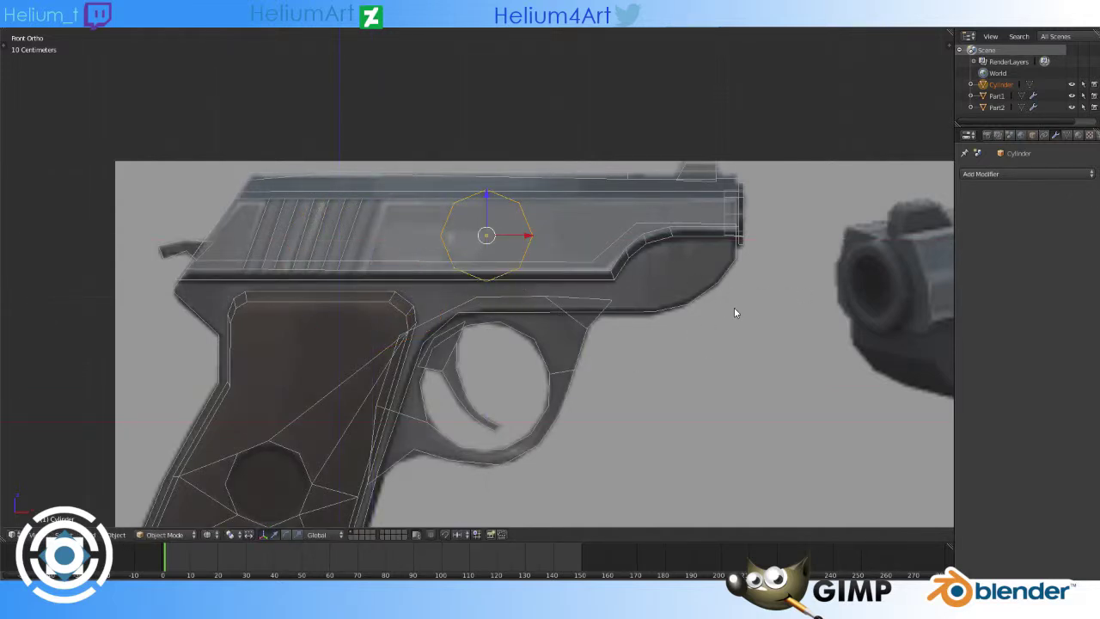
pyautogui.press('KP_3')
pyautogui.press('KP_1')
pyautogui.press('z')
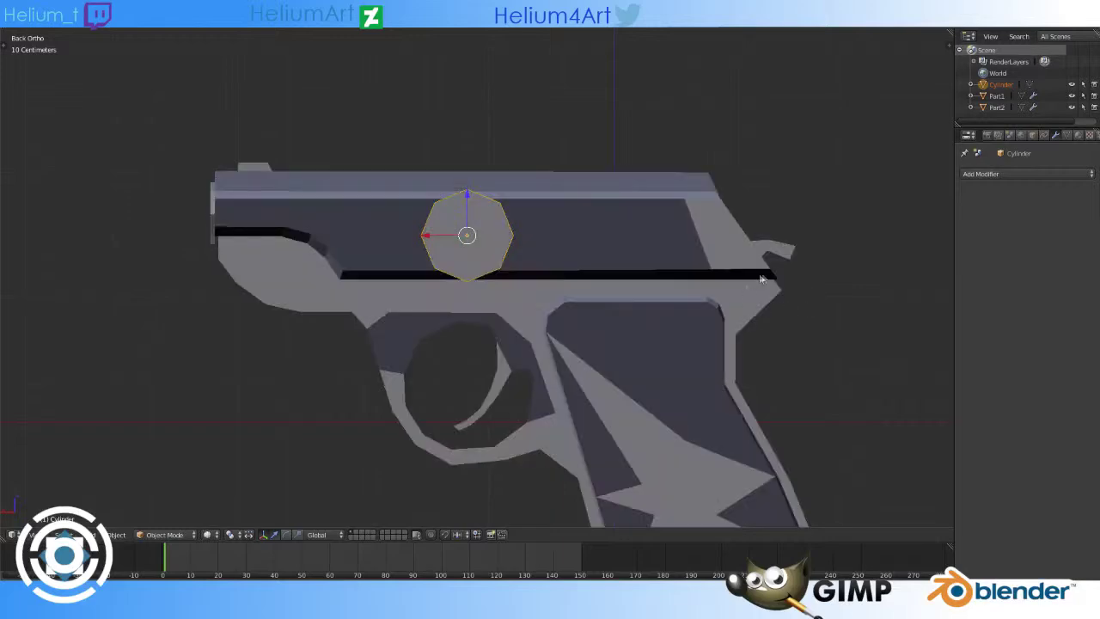
pyautogui.moveTo(698, 279)
pyautogui.mouseDown(button='middle')
pyautogui.moveTo(689, 328)
pyautogui.moveTo(748, 331)
pyautogui.moveTo(436, 253)
pyautogui.moveTo(530, 226)
pyautogui.mouseUp(button='middle')
pyautogui.press('z')
pyautogui.press('z')
# Step: Stretch the emblem cylinder along X in Edit Mode and return to Object Mode
pyautogui.press('Tab')
pyautogui.scroll(-4, 464, 255)
pyautogui.scroll(3, 516, 249)
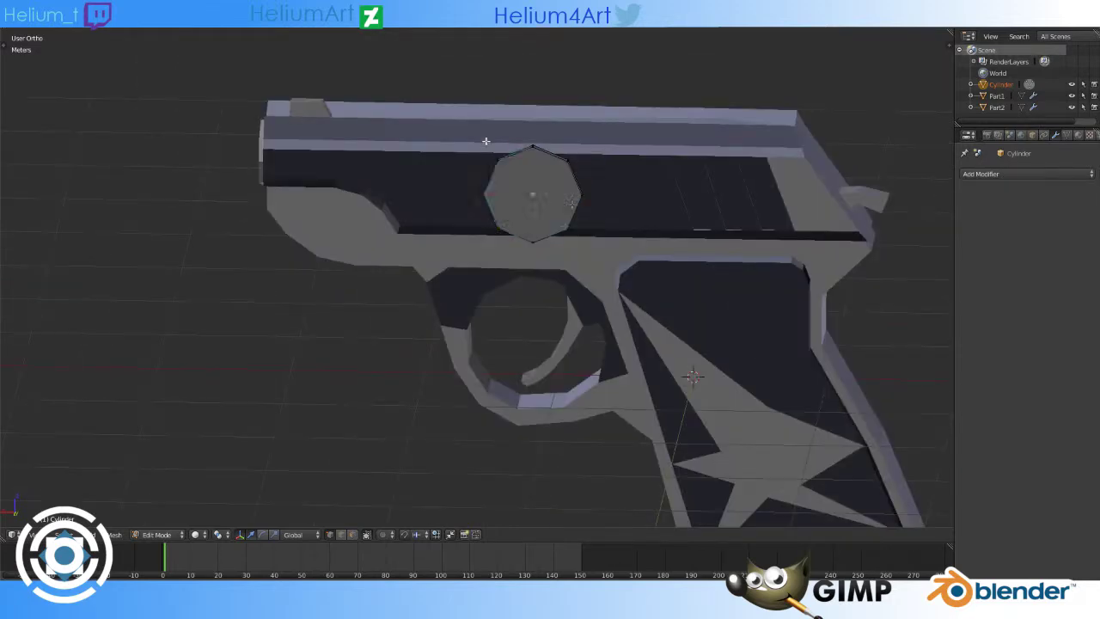
pyautogui.press('a')
pyautogui.press('z')
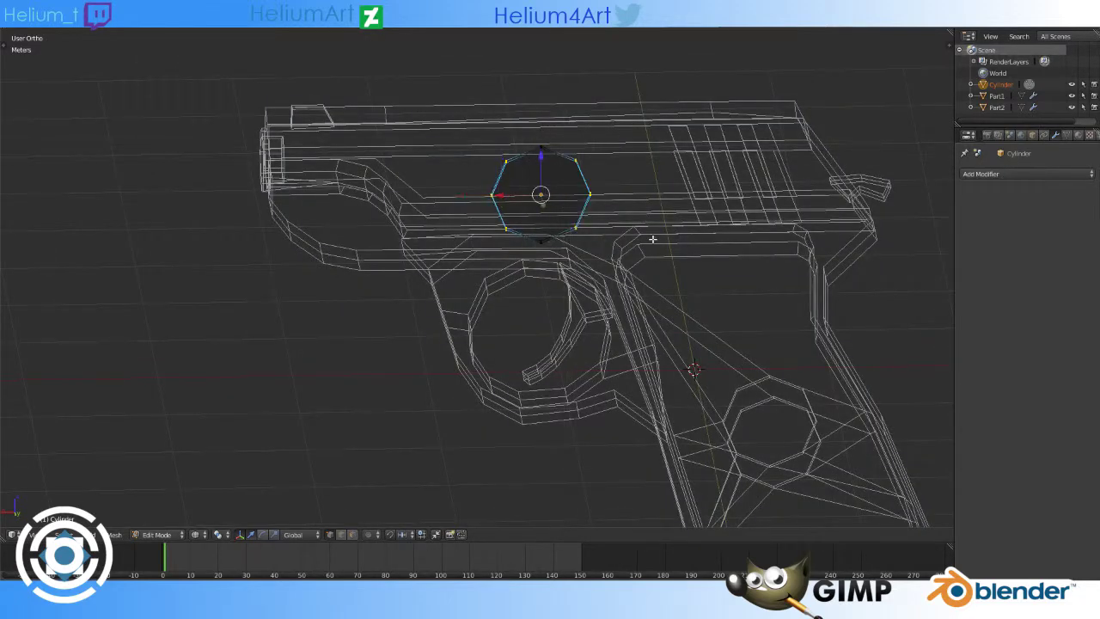
pyautogui.press('s')
pyautogui.press('x')
pyautogui.press('Return')
pyautogui.press('z')
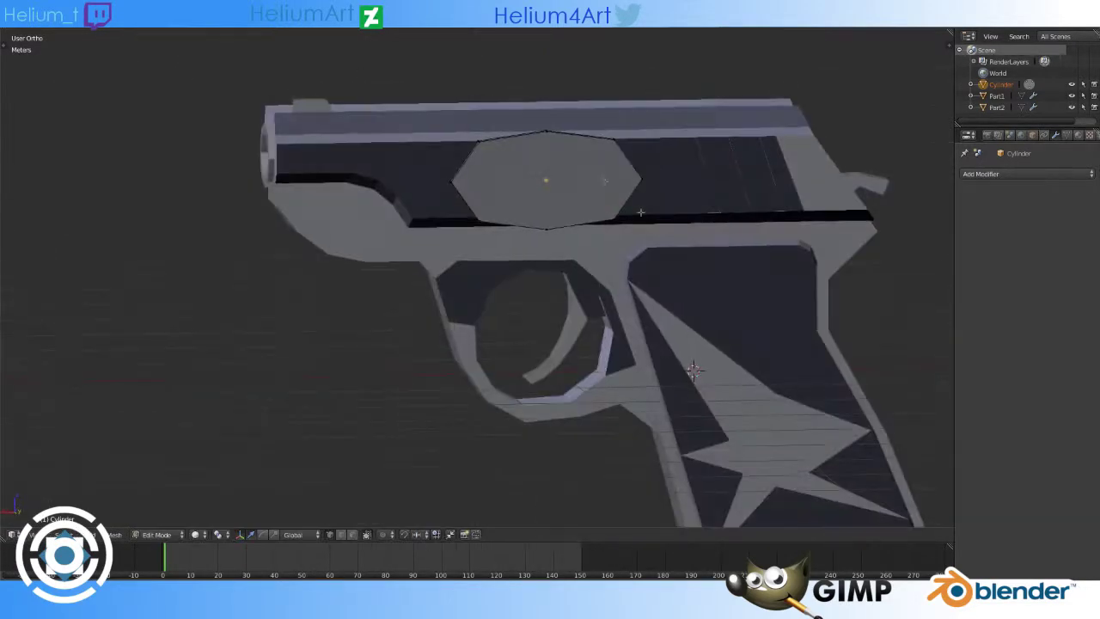
pyautogui.press('w')
pyautogui.press('Tab')
pyautogui.scroll(-5, 605, 206)
# Step: Rename the pistol mesh to 'gun' and UV-unwrap all of it
pyautogui.moveTo(605, 207)
pyautogui.mouseDown(button='middle')
pyautogui.moveTo(565, 345)
pyautogui.moveTo(552, 326)
pyautogui.mouseUp(button='middle')
pyautogui.rightClick(457, 264)
pyautogui.write('gun')
pyautogui.press('Return')
pyautogui.press('Tab')
pyautogui.press('w')
# Step: Split the viewport, set the right area to UV/Image Editor, and open material settings
pyautogui.moveTo(953, 32); pyautogui.dragTo(518, 52)
pyautogui.click(533, 534)
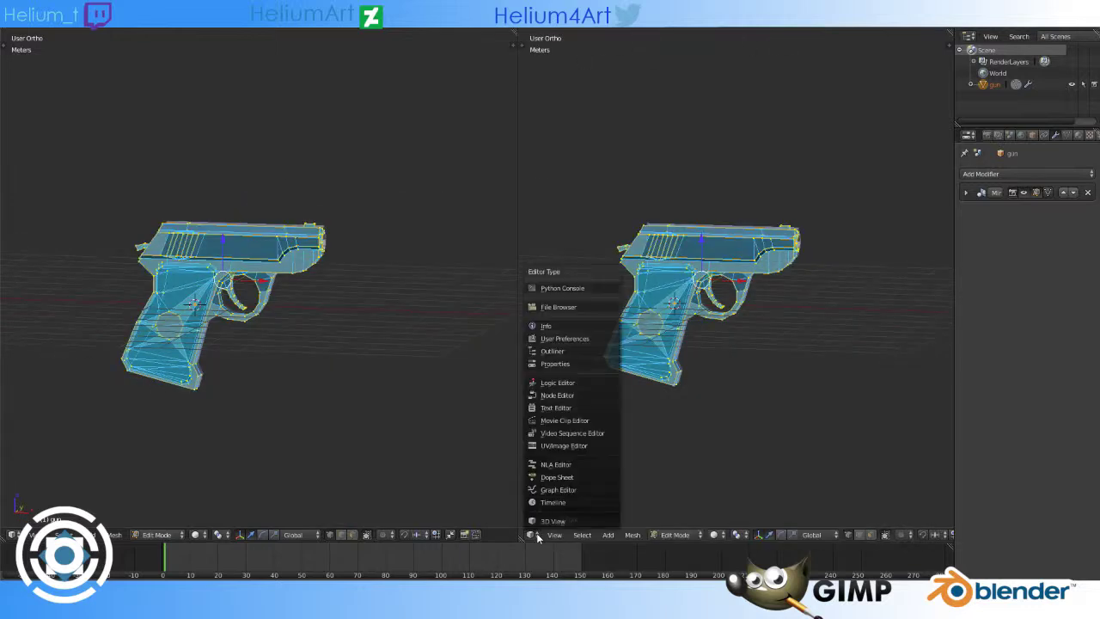
pyautogui.click(568, 445)
pyautogui.click(1077, 135)
pyautogui.click(1027, 217)
pyautogui.click(1046, 287)
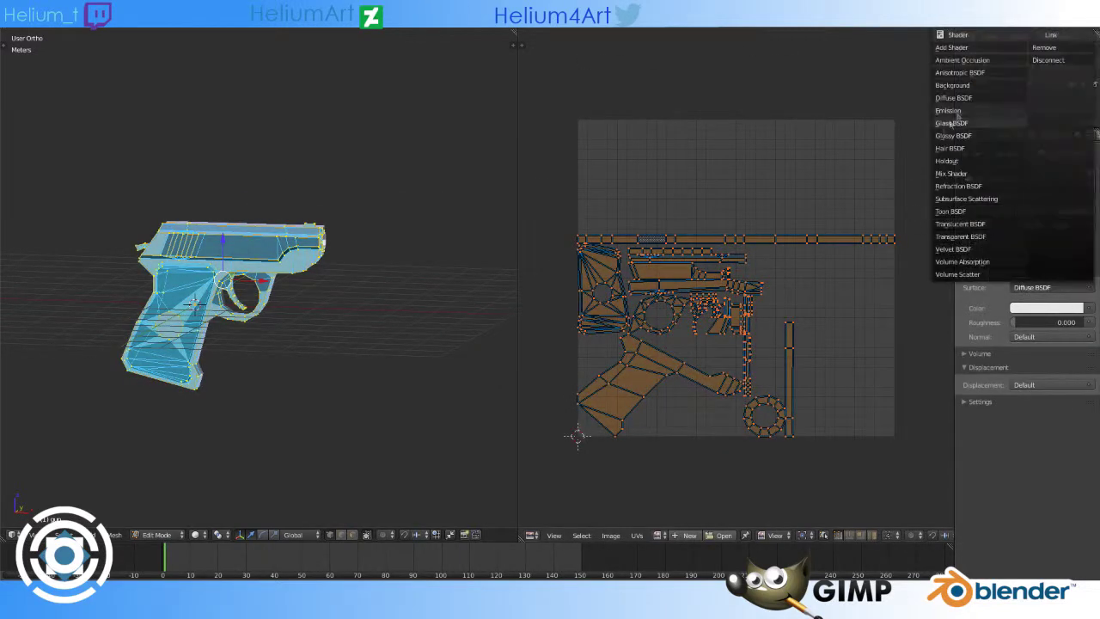
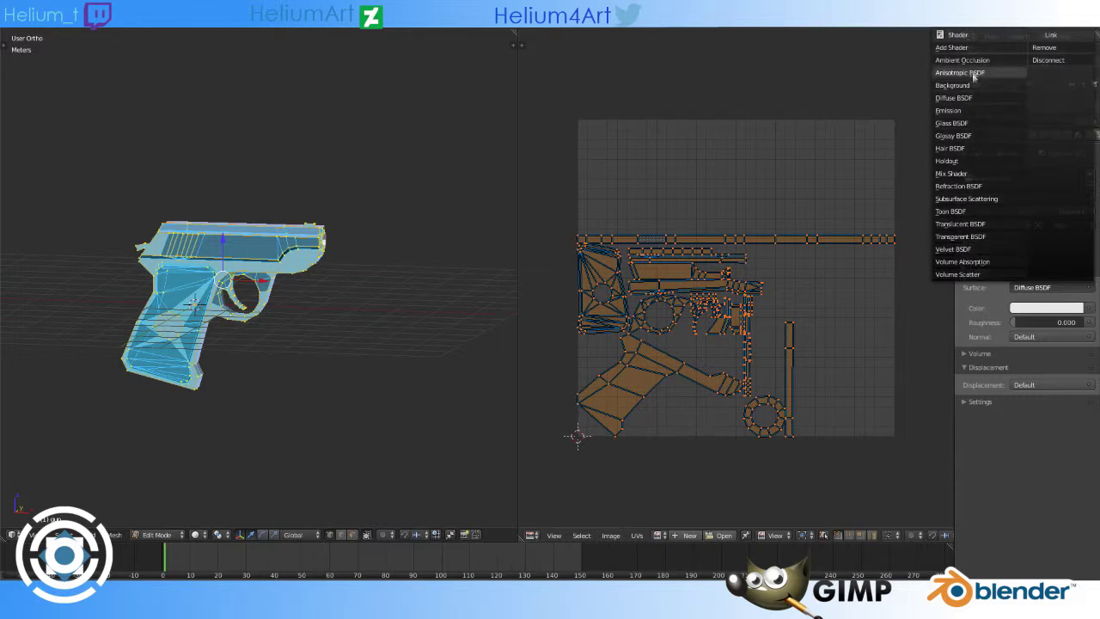
# Step: Drive the gun material's Color from a new black Image Texture named gun_diffuse, framed in the UV editor
pyautogui.click(1089, 307)
pyautogui.click(962, 155)
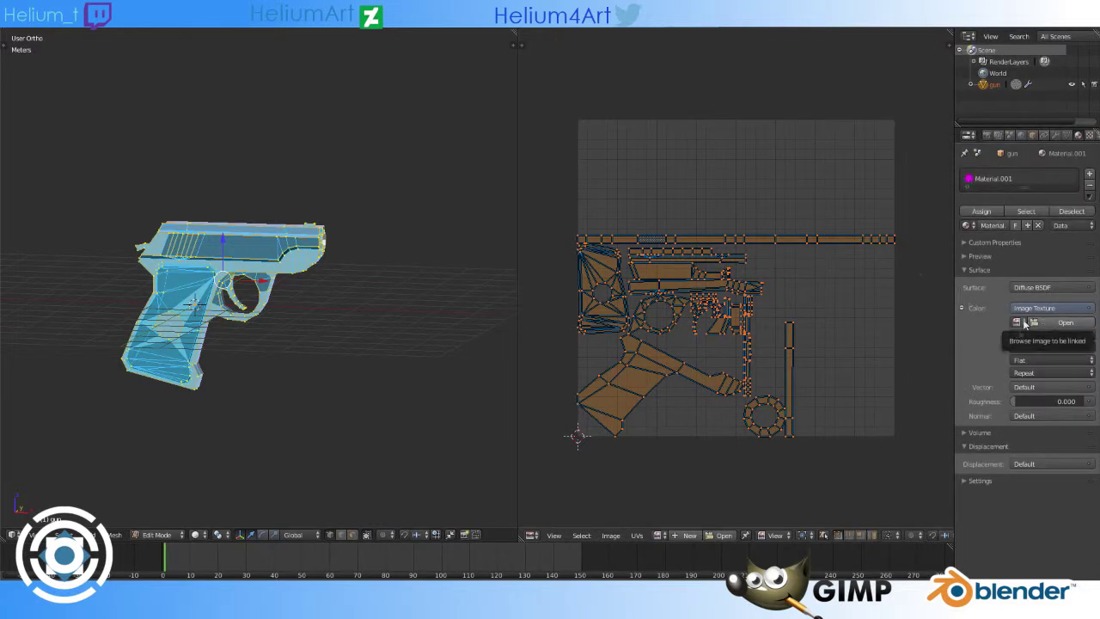
pyautogui.click(687, 535)
pyautogui.write('512')
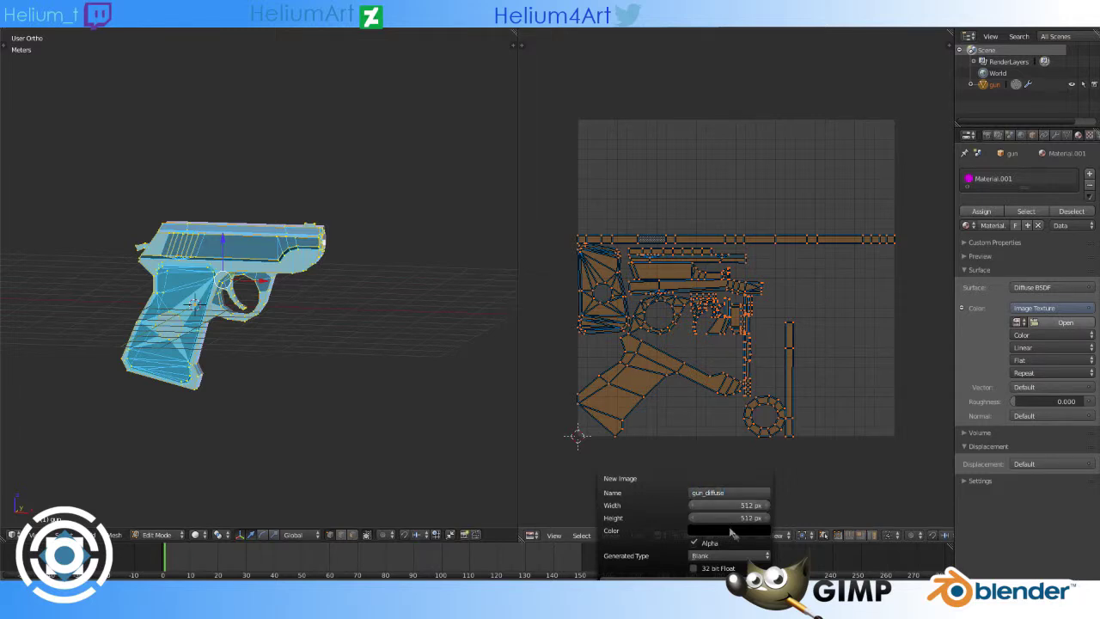
pyautogui.click(731, 533)
pyautogui.moveTo(785, 375); pyautogui.dragTo(785, 447)
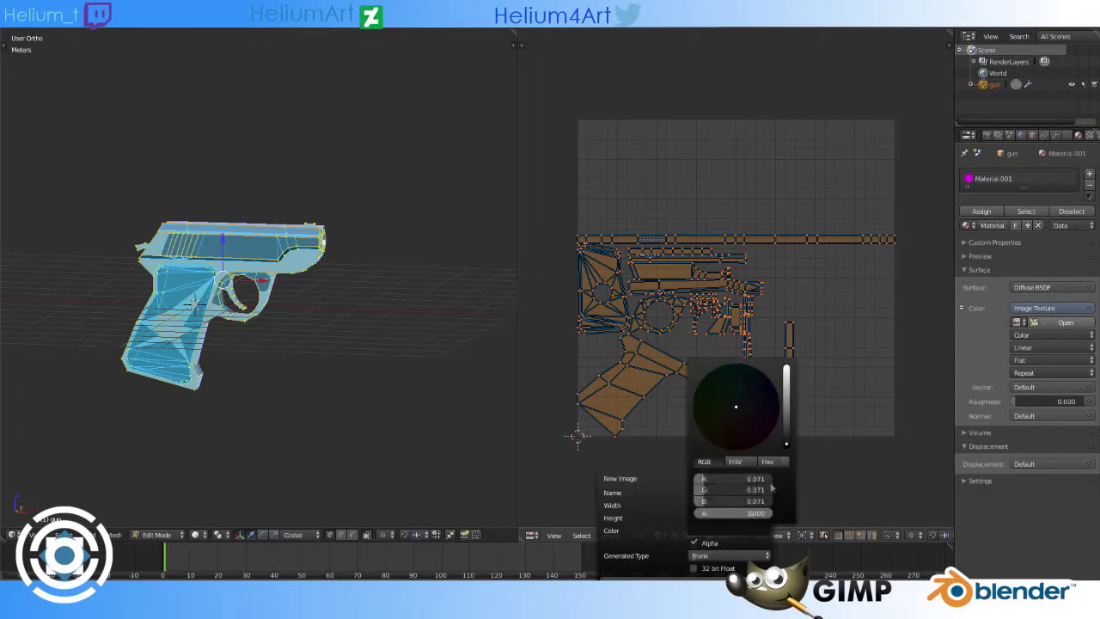
pyautogui.click(731, 555)
pyautogui.click(728, 549)
pyautogui.press('Home')
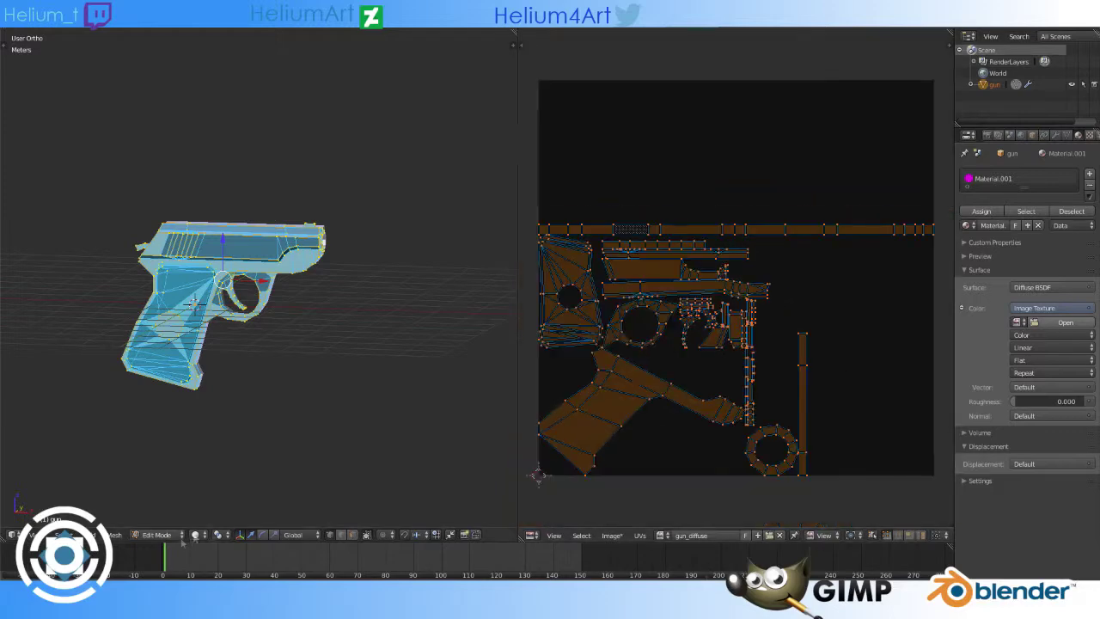
# Step: Turn off UV sync selection and select the linked gun frame part
pyautogui.moveTo(232, 481); pyautogui.dragTo(367, 467, button='middle')
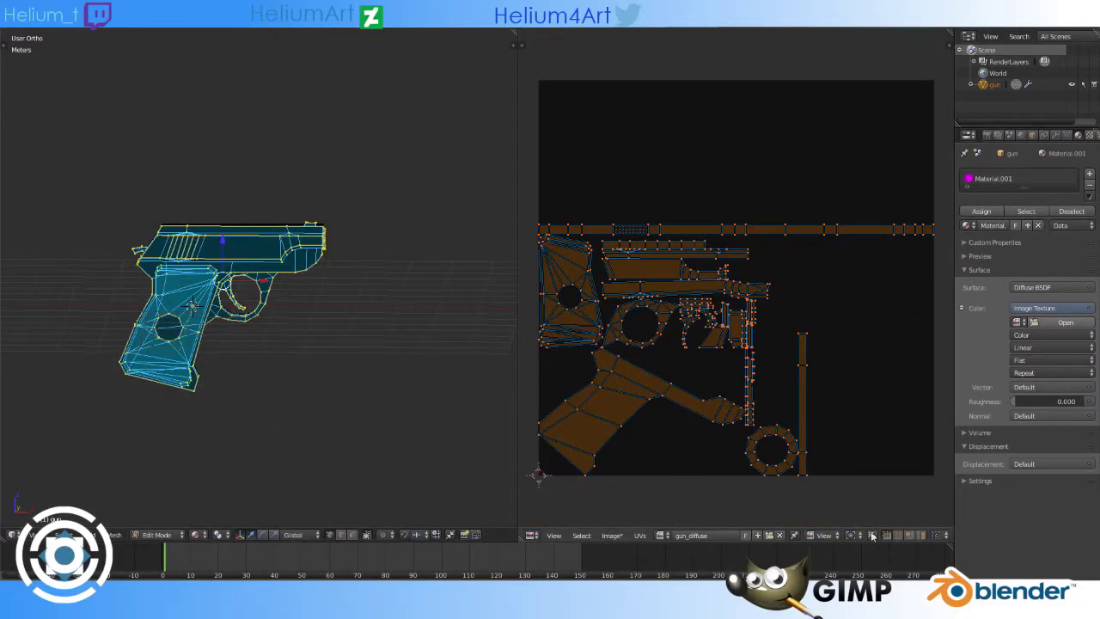
pyautogui.click(872, 535)
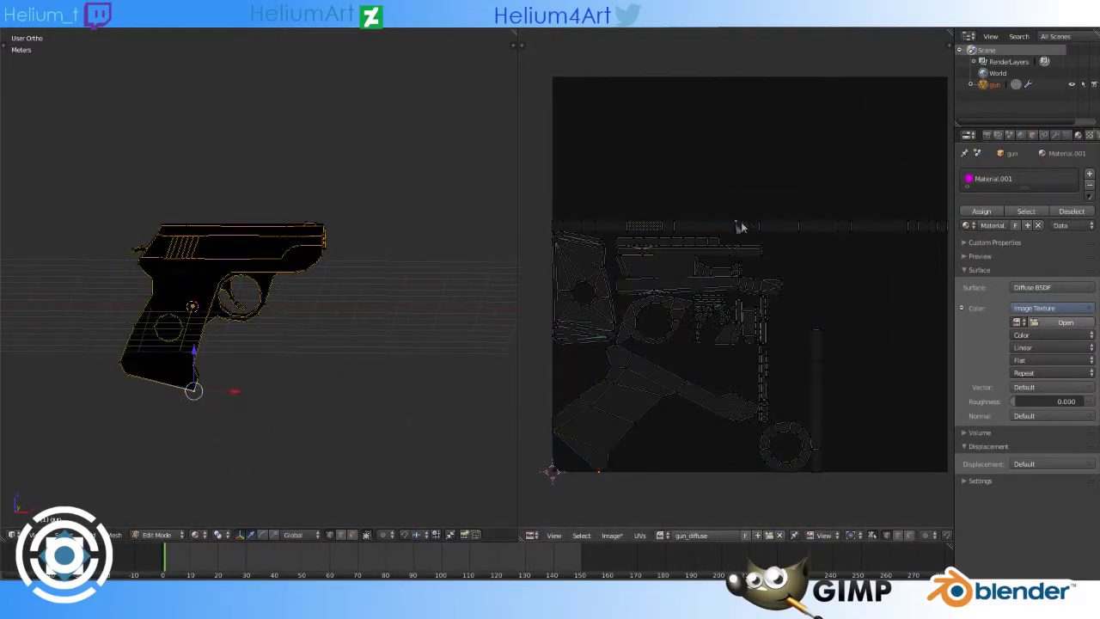
pyautogui.click(898, 535)
pyautogui.rightClick(660, 394)
pyautogui.press('l')
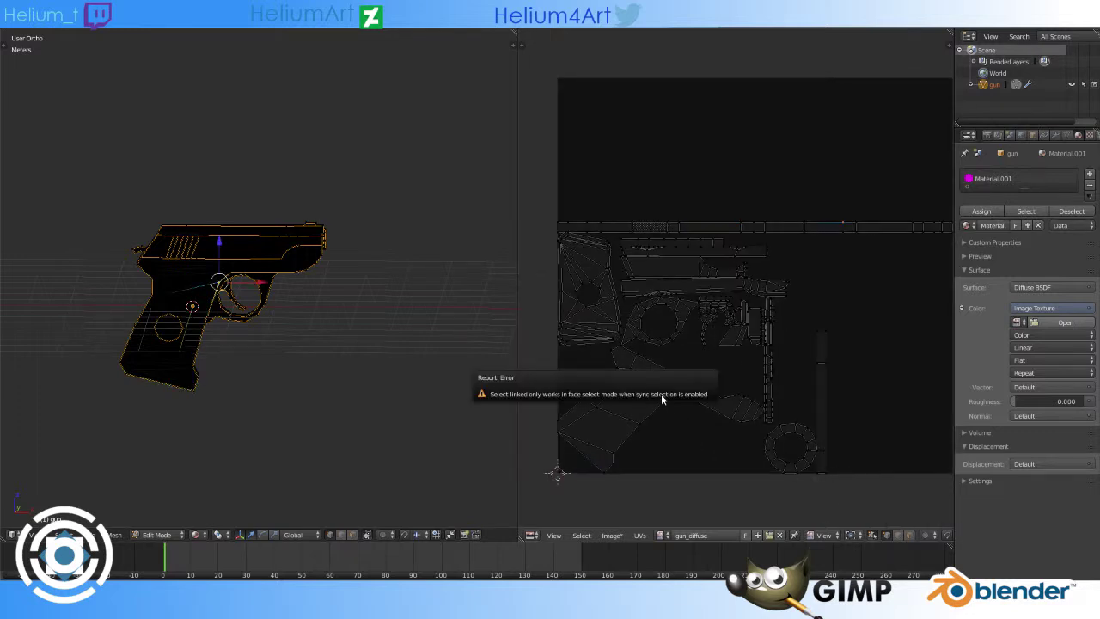
pyautogui.moveTo(517, 258); pyautogui.dragTo(423, 258)
pyautogui.press('l')
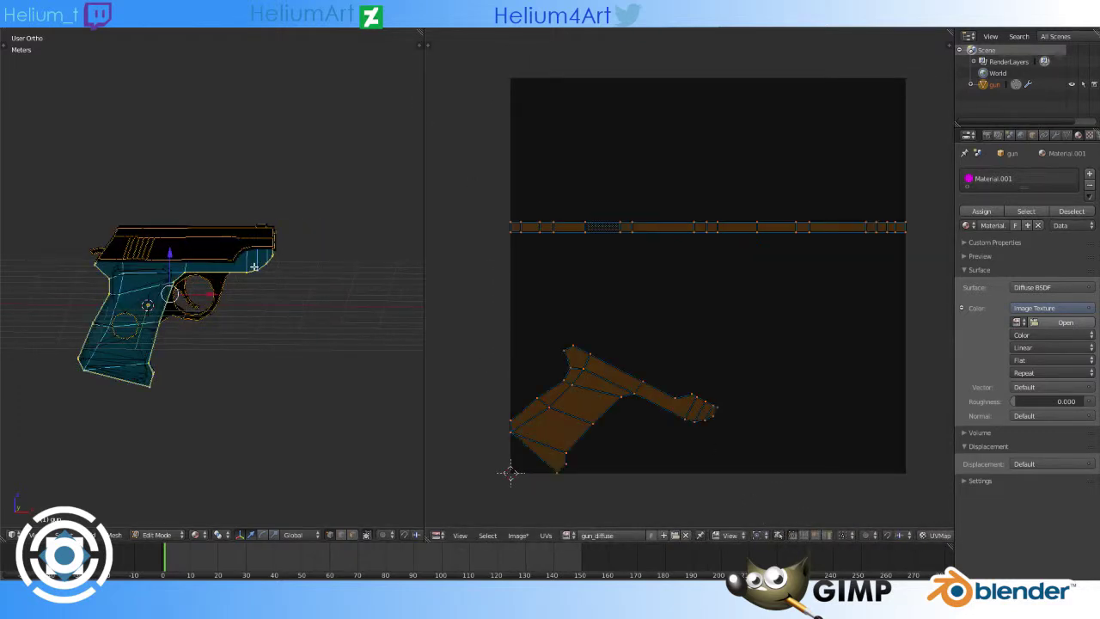
# Step: Rotate the frame UV island upright, move it top-left and scale it down
pyautogui.press('r')
pyautogui.click(730, 312)
pyautogui.press('g')
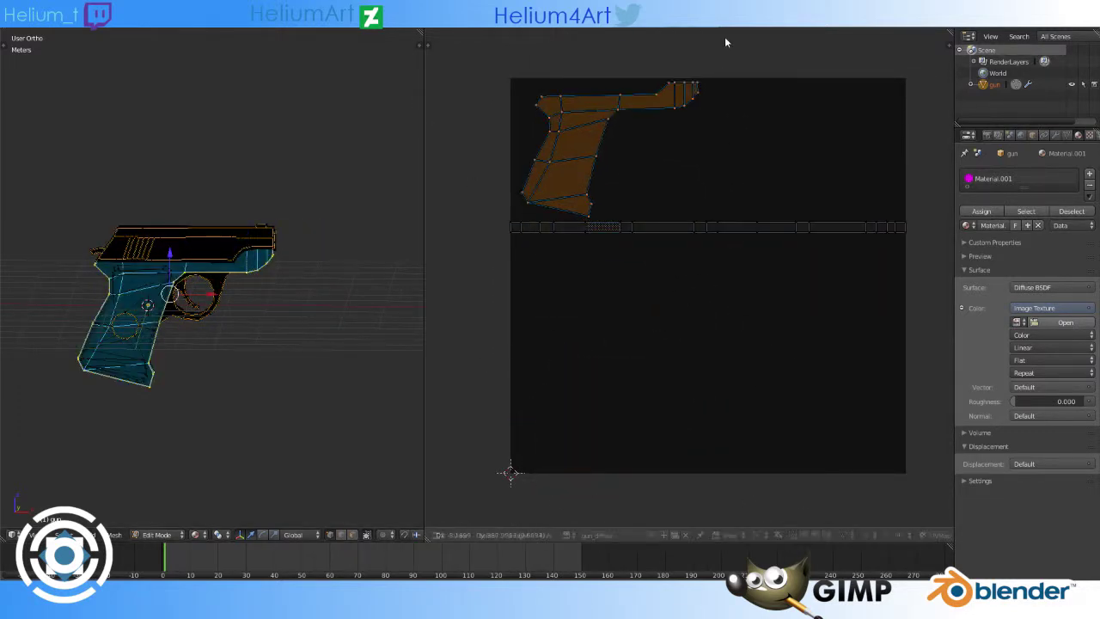
pyautogui.click(724, 36)
pyautogui.press('s')
pyautogui.click(839, 160)
# Step: Try moving the long strip island down, then undo back to the trigger guard selection
pyautogui.rightClick(687, 222)
pyautogui.press('l')
pyautogui.press('g')
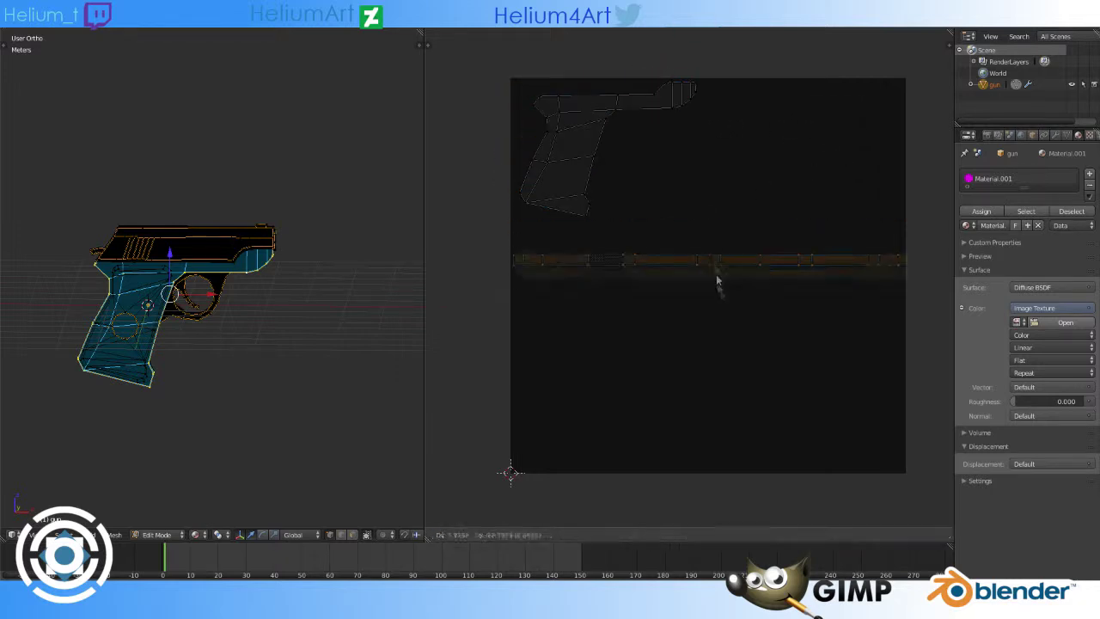
pyautogui.click(812, 305)
pyautogui.moveTo(350, 295); pyautogui.dragTo(283, 372, button='middle')
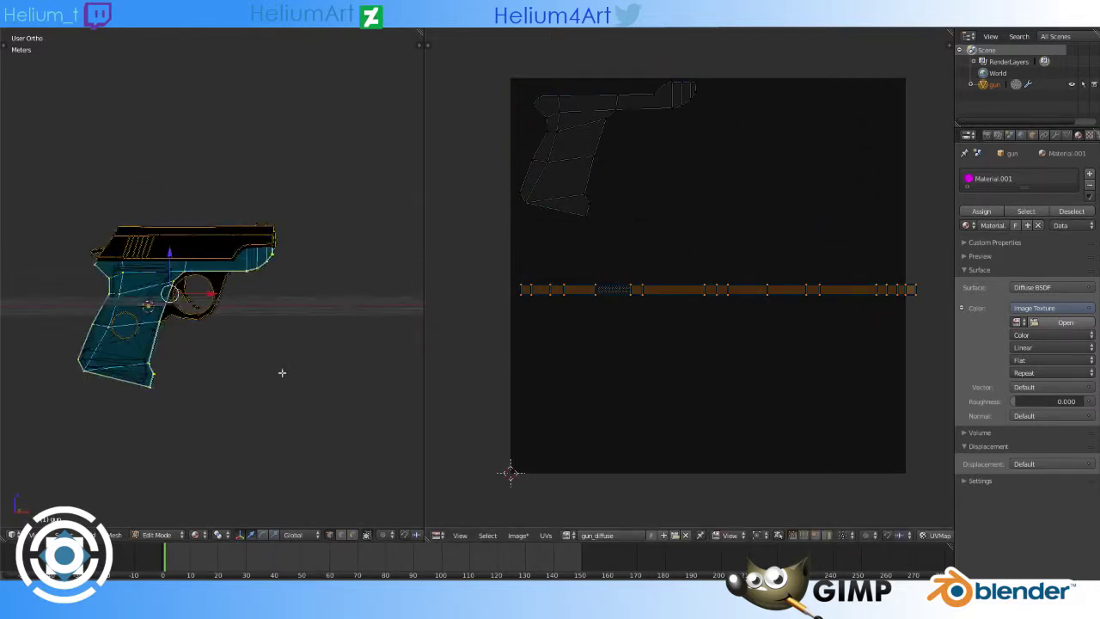
pyautogui.hotkey('ctrl', 'z')
pyautogui.hotkey('ctrl', 'z')
pyautogui.hotkey('ctrl', 'z')
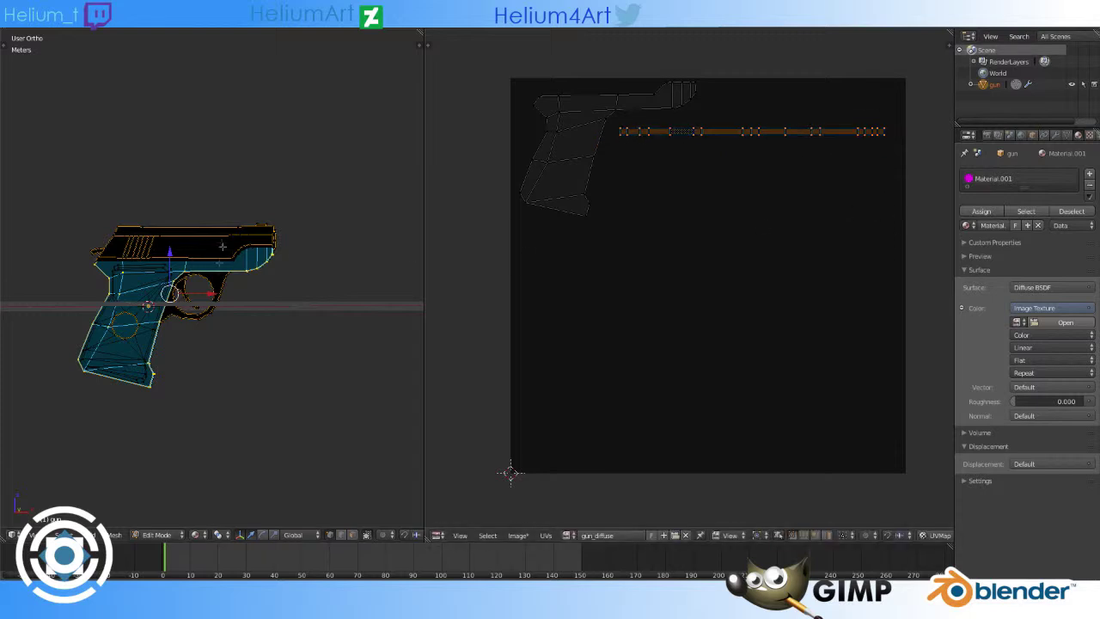
pyautogui.hotkey('ctrl', 'z')
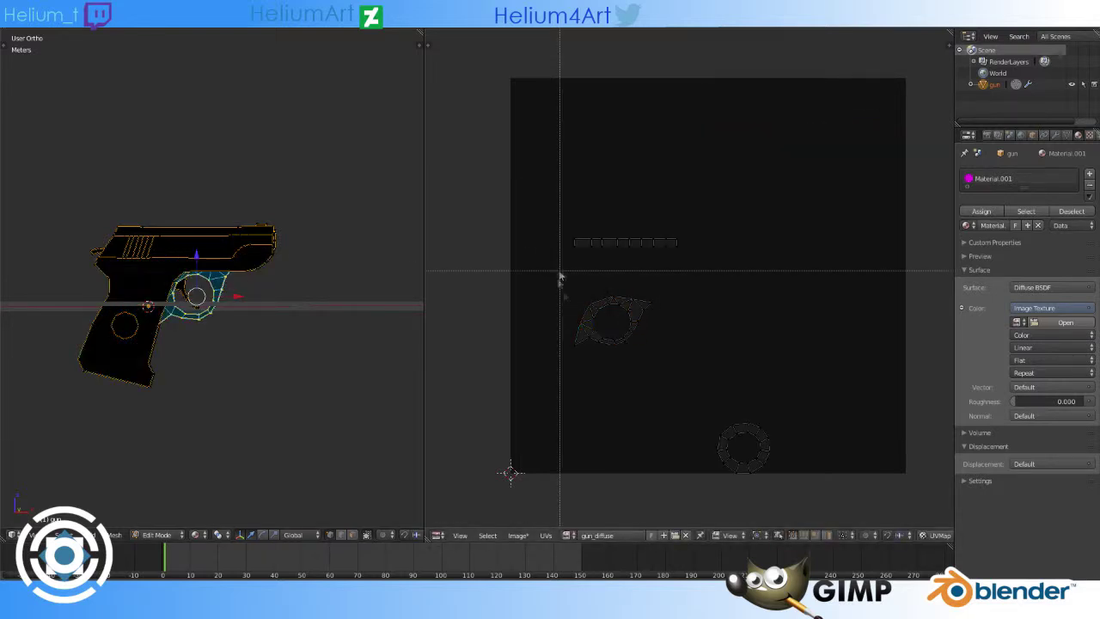
# Step: Place the leaf-shaped trigger guard island bottom-right with the ring island beside it
pyautogui.press('l')
pyautogui.press('g')
pyautogui.press('r')
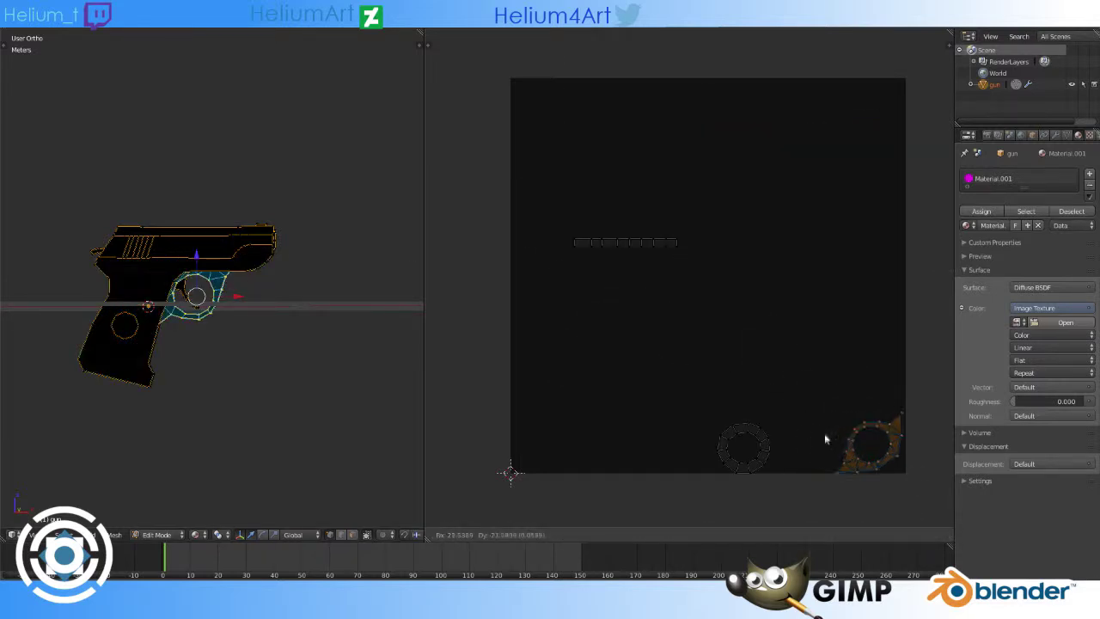
pyautogui.click(824, 433)
pyautogui.press('b')
pyautogui.moveTo(650, 380); pyautogui.dragTo(749, 479)
pyautogui.press('g')
pyautogui.click(847, 490)
# Step: Move the long strip island above both ring islands and switch the view to wireframe
pyautogui.press('l')
pyautogui.press('g')
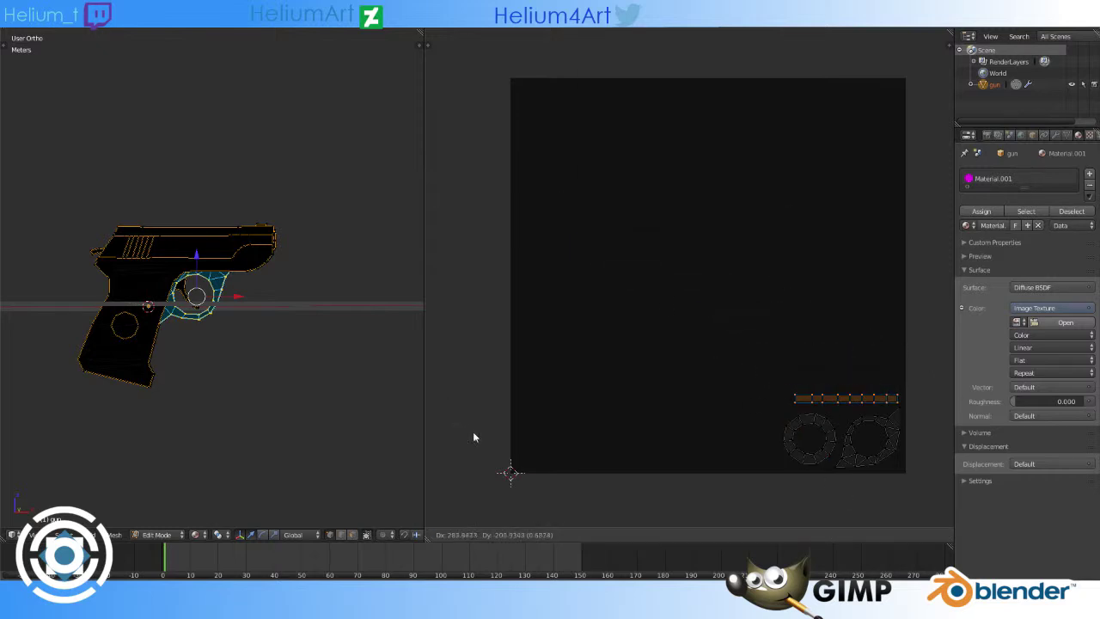
pyautogui.click(472, 437)
pyautogui.press('a')
# Step: Enlarge the trigger island and move it to the bottom-left
pyautogui.press('a')
pyautogui.press('a')
pyautogui.press('a')
pyautogui.press('l')
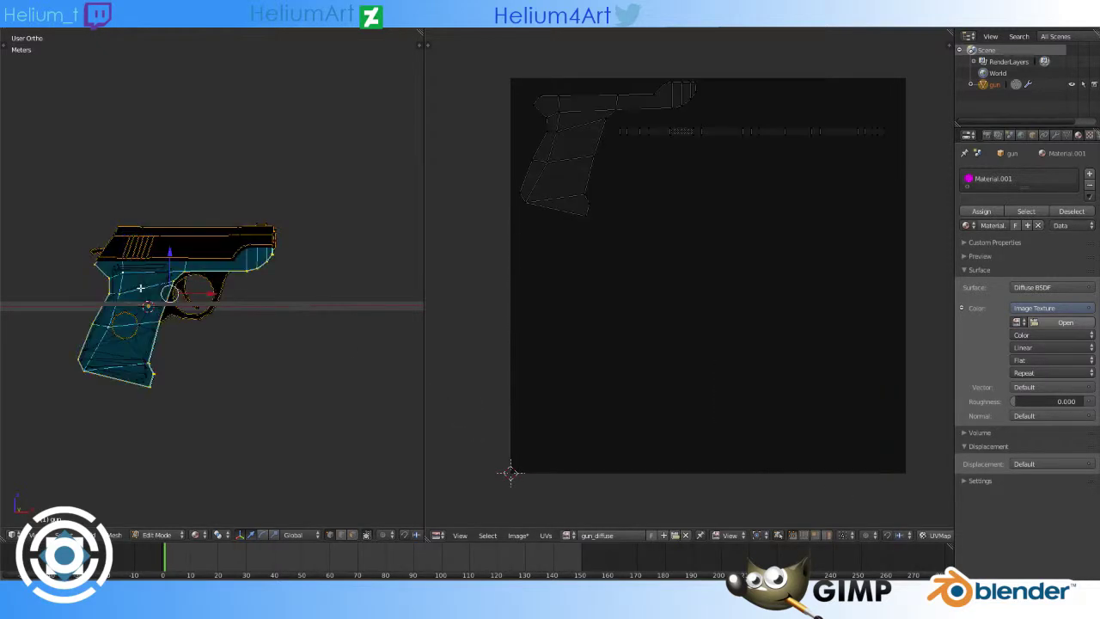
pyautogui.moveTo(140, 288); pyautogui.dragTo(163, 359, button='middle')
pyautogui.scroll(3, 146, 310)
pyautogui.press('z')
pyautogui.press('a')
pyautogui.press('l')
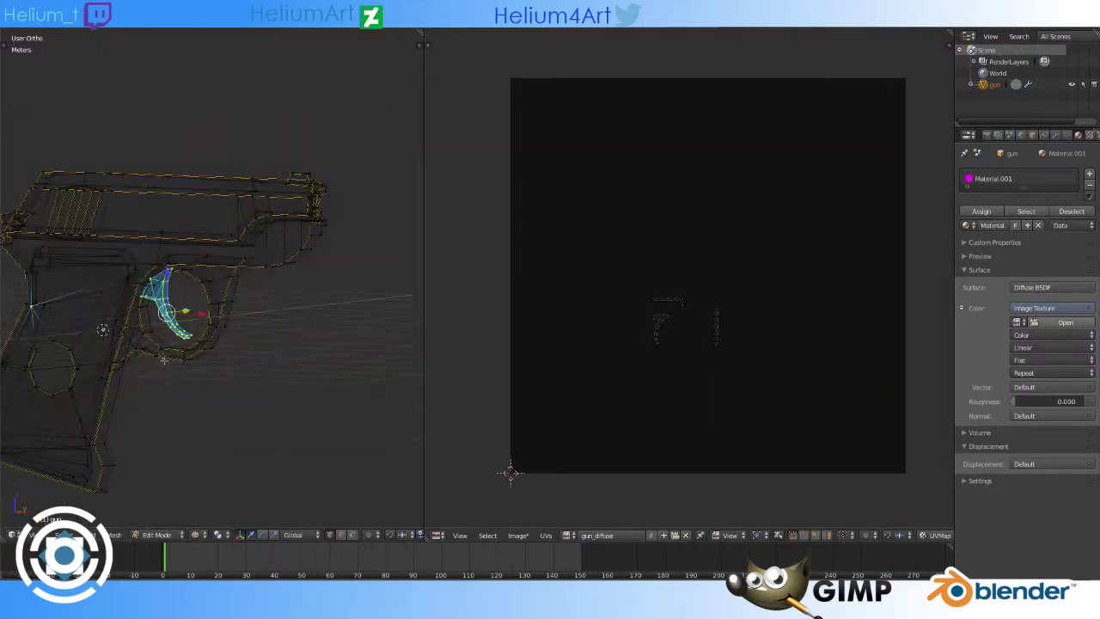
pyautogui.press('s')
pyautogui.click(865, 363)
pyautogui.press('g')
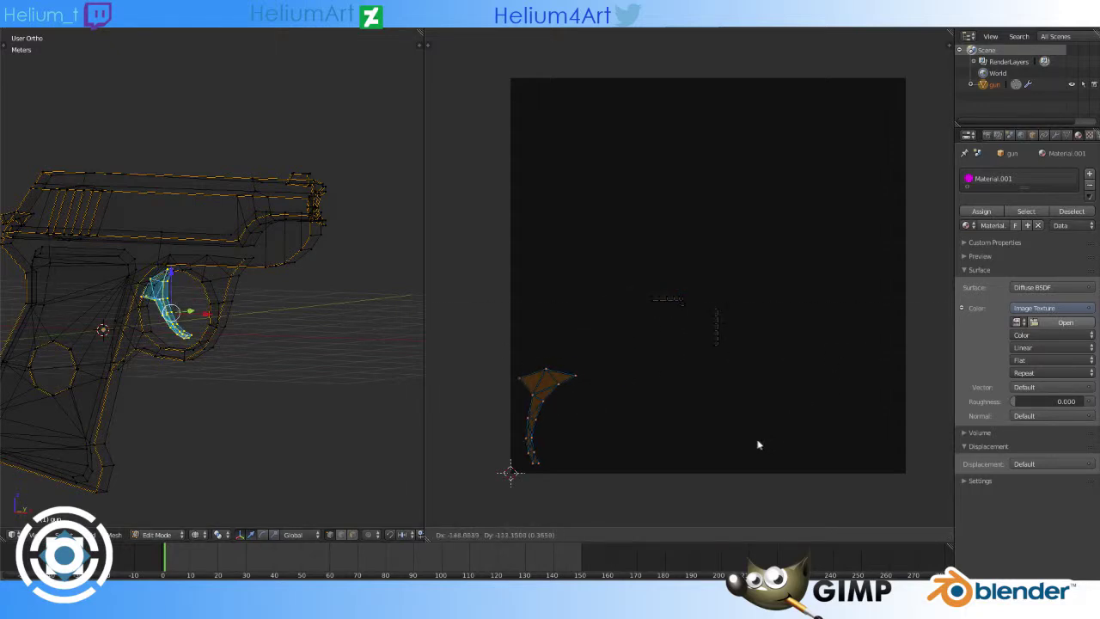
pyautogui.click(758, 444)
# Step: Box-select the small pieces near the centre and scale them
pyautogui.press('b')
pyautogui.moveTo(632, 277)
pyautogui.mouseDown()
pyautogui.moveTo(696, 307)
pyautogui.moveTo(754, 373)
pyautogui.mouseUp()
pyautogui.click(599, 398)
pyautogui.press('s')
pyautogui.click(665, 473)
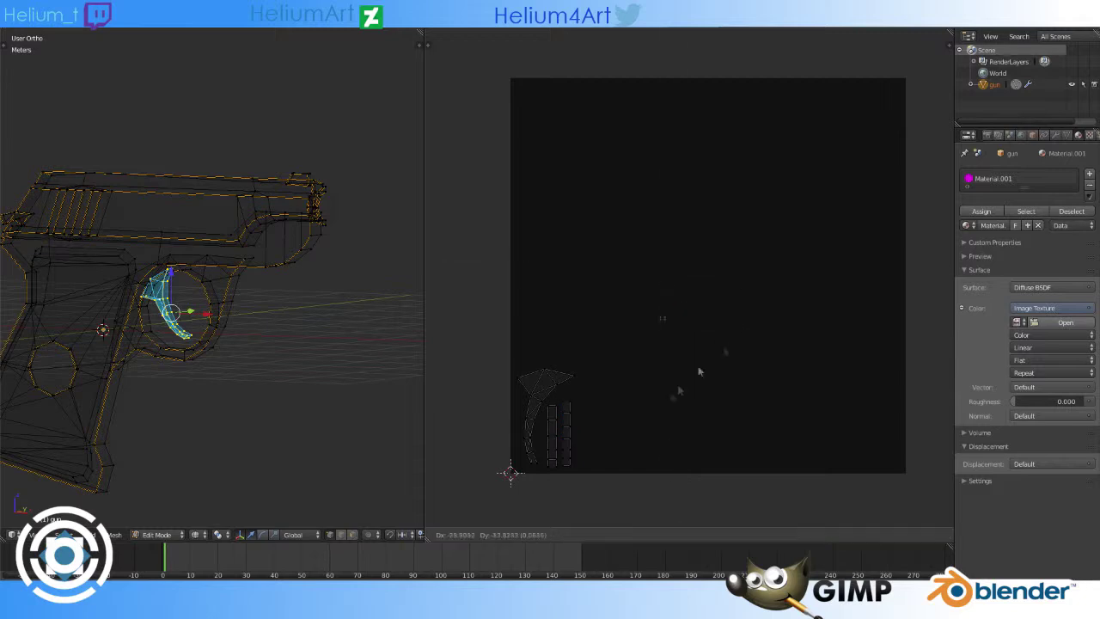
# Step: Enlarge the grip panel island and place it at the top-right
pyautogui.press('a')
pyautogui.press('l')
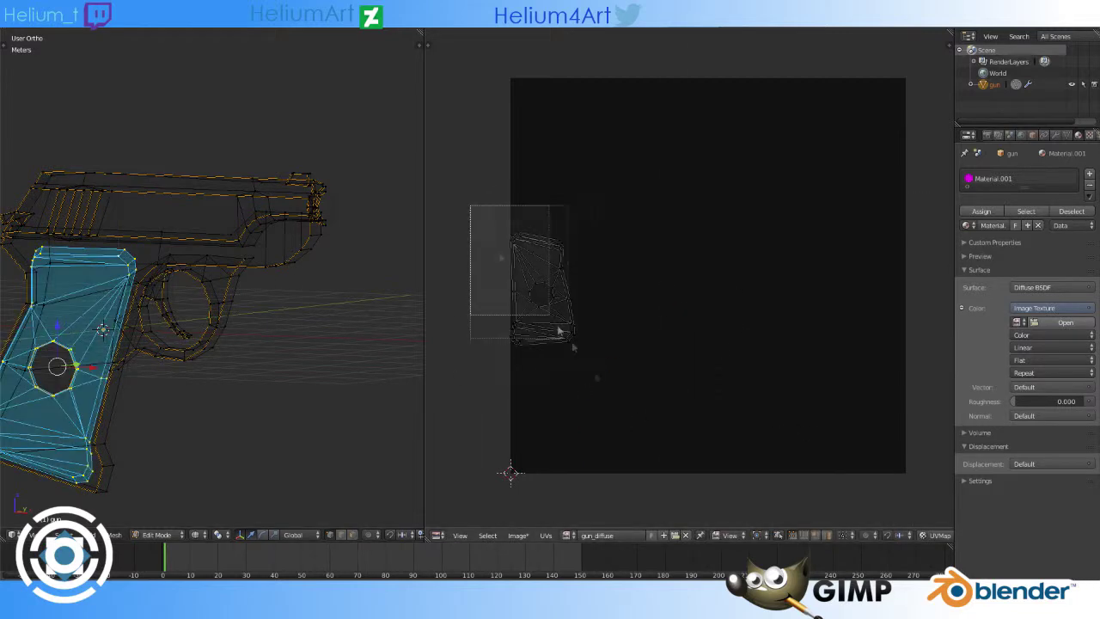
pyautogui.press('g')
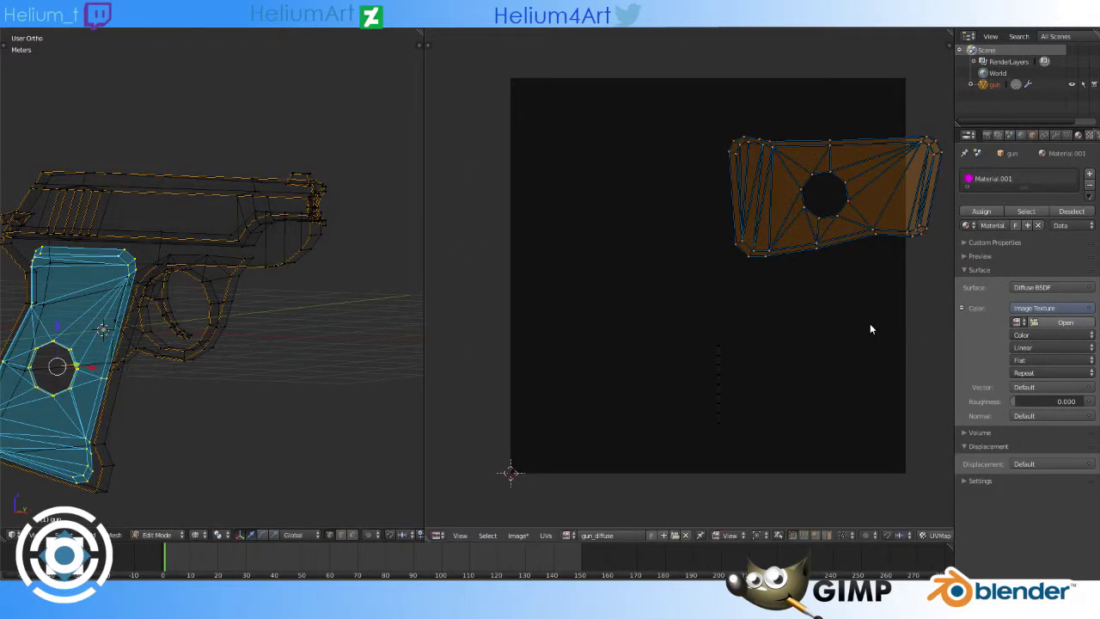
pyautogui.click(885, 311)
# Step: Box-select the thin strip pieces lower down and reposition them
pyautogui.press('a')
pyautogui.press('b')
pyautogui.moveTo(696, 324); pyautogui.dragTo(755, 438)
pyautogui.press('g')
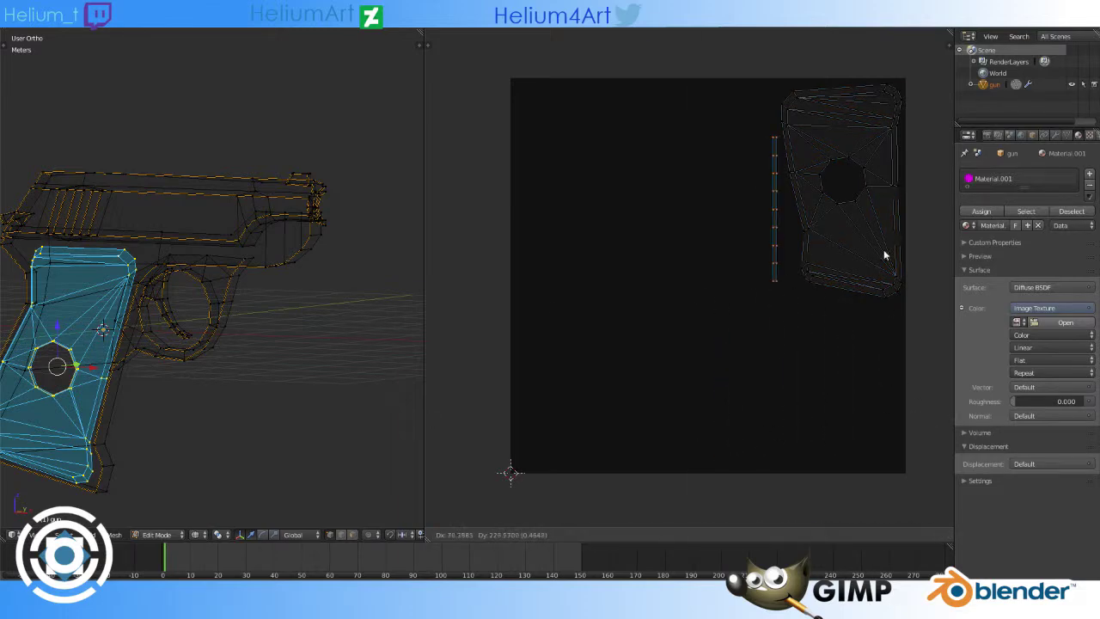
pyautogui.click(884, 254)
# Step: Rotate the long strip 90° to vertical and scale it up into place
pyautogui.press('a')
pyautogui.press('a')
pyautogui.write('r90')
pyautogui.press('Return')
pyautogui.press('s')
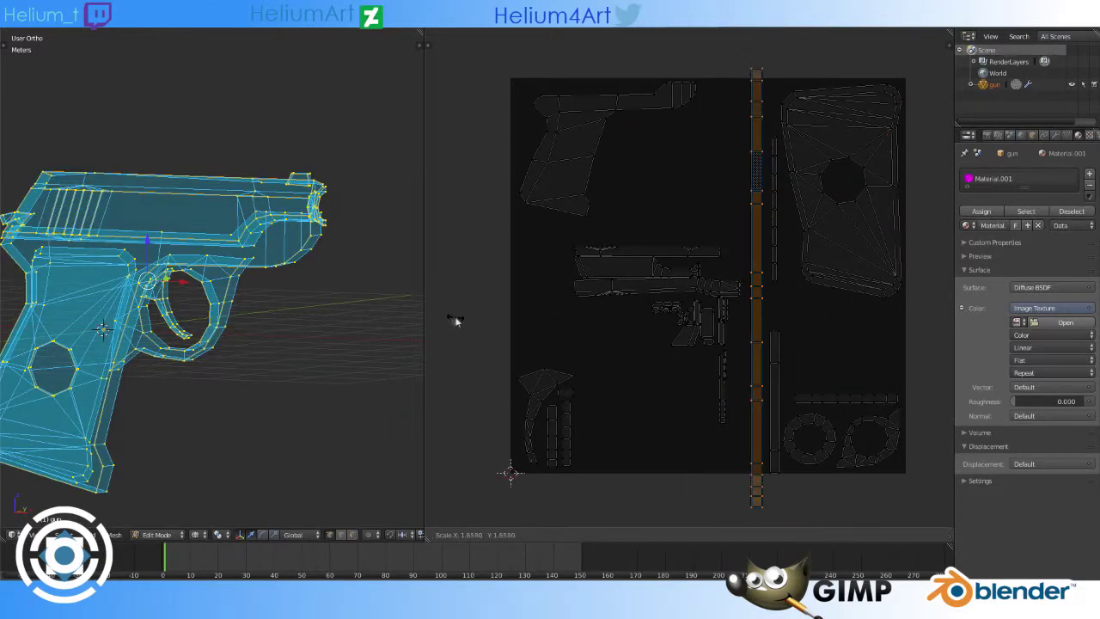
pyautogui.click(781, 338)
pyautogui.press('a')
pyautogui.press('a')
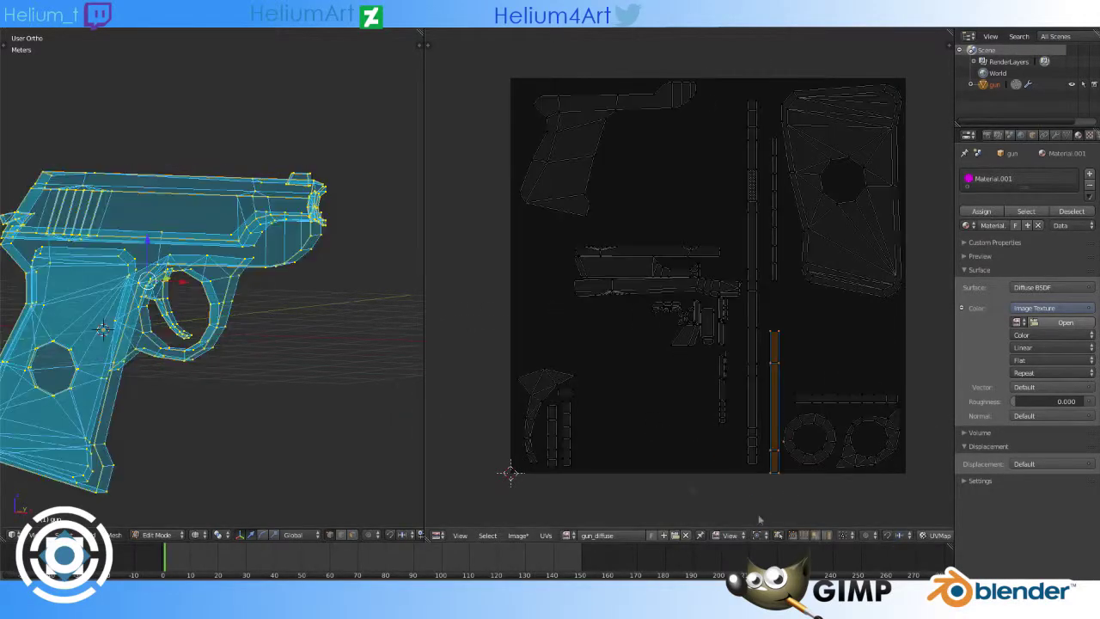
pyautogui.press('a')
pyautogui.press('l')
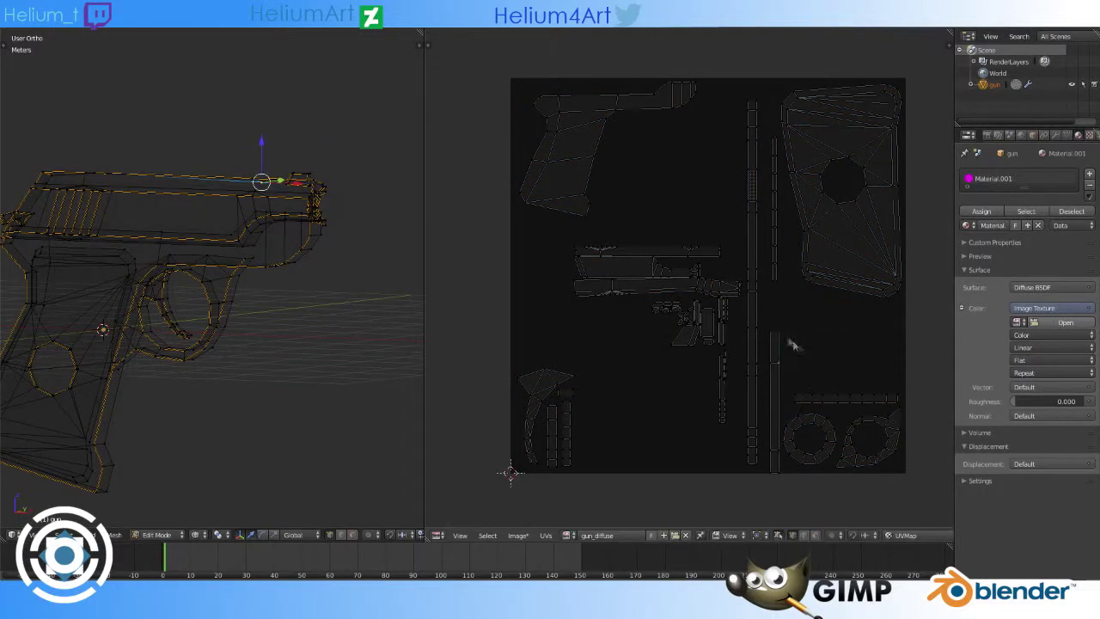
# Step: Select the linked top slide's UV islands, then scale the long strip and rotate it 90°
pyautogui.moveTo(236, 248); pyautogui.dragTo(287, 226, button='middle')
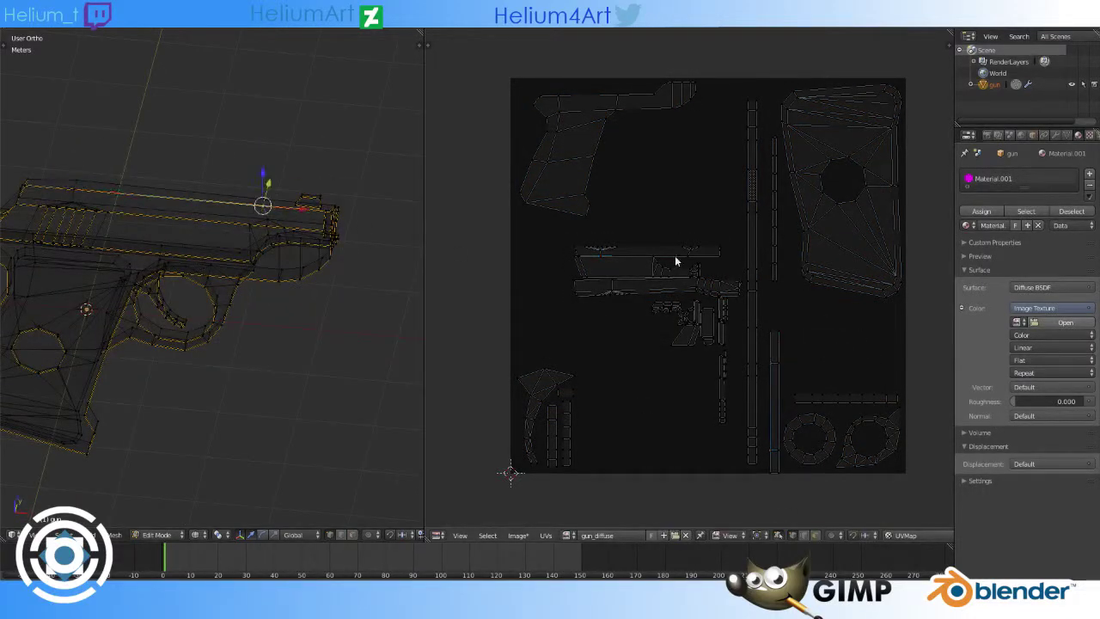
pyautogui.press('a')
pyautogui.press('l')
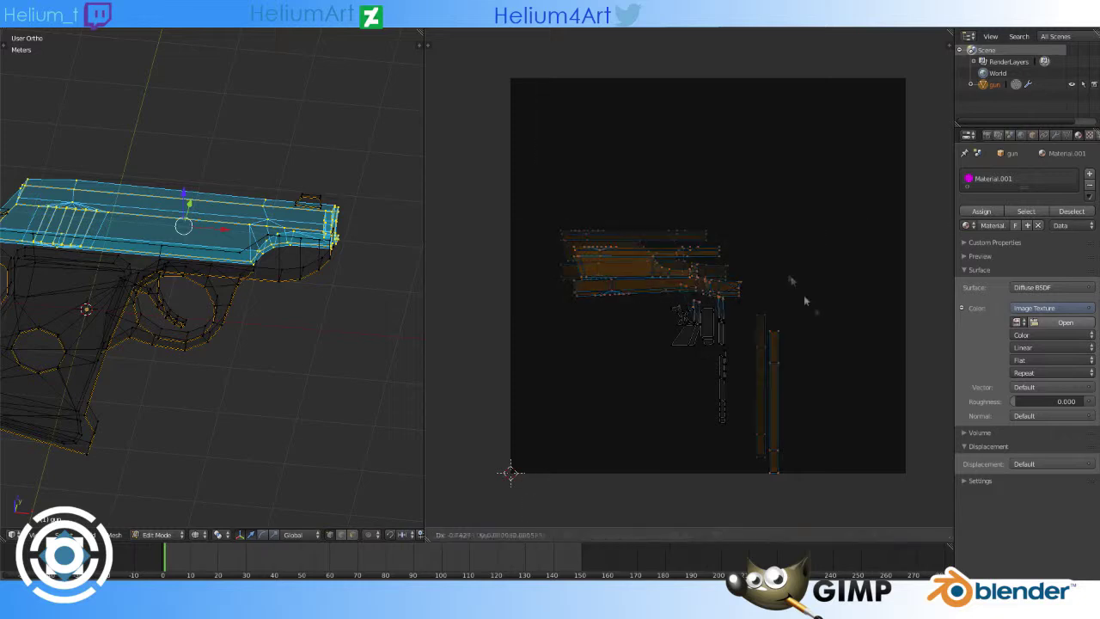
pyautogui.press('a')
pyautogui.press('s')
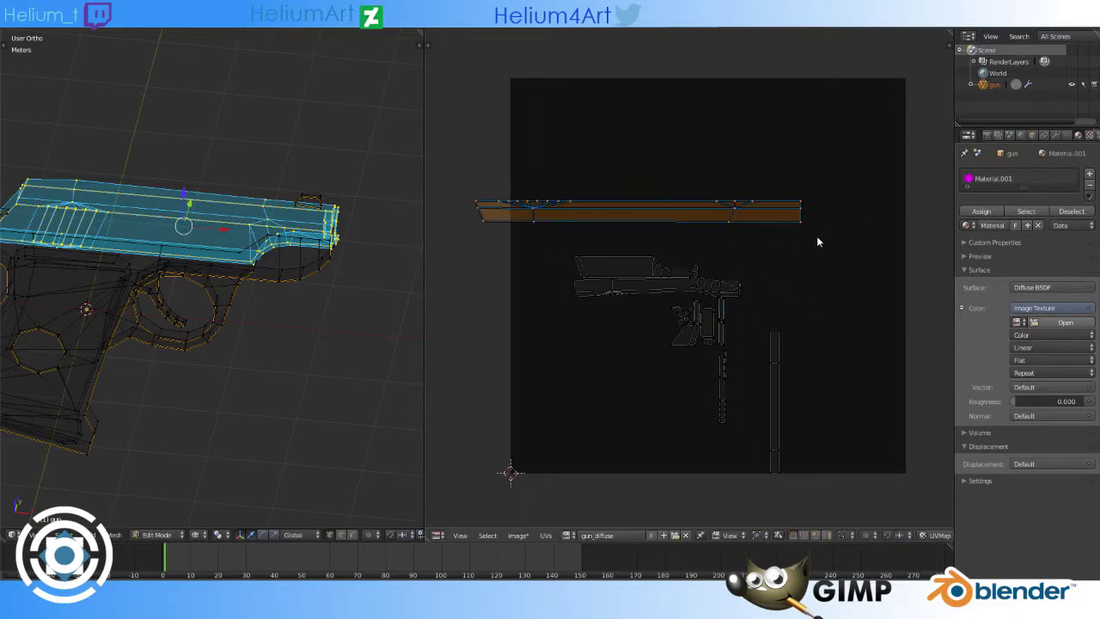
pyautogui.click(816, 236)
pyautogui.write('r90')
pyautogui.press('Return')
# Step: Move the long strip to the left edge and set the slide-top island, turned 90°, beside it
pyautogui.press('g')
pyautogui.click(712, 304)
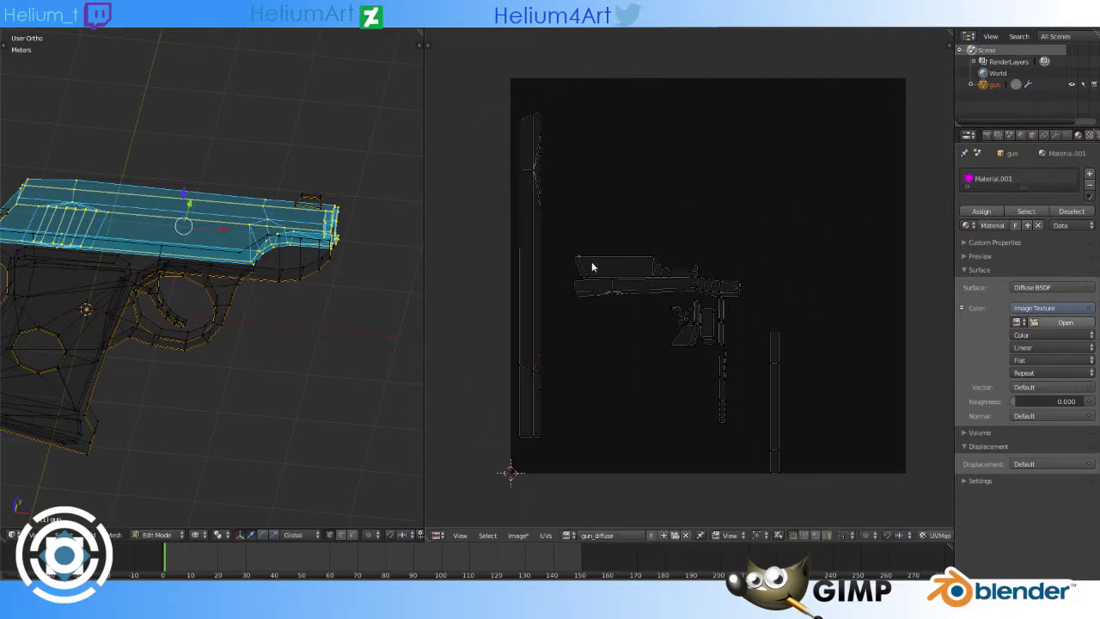
pyautogui.rightClick(636, 266)
pyautogui.write('r90g')
pyautogui.click(696, 270)
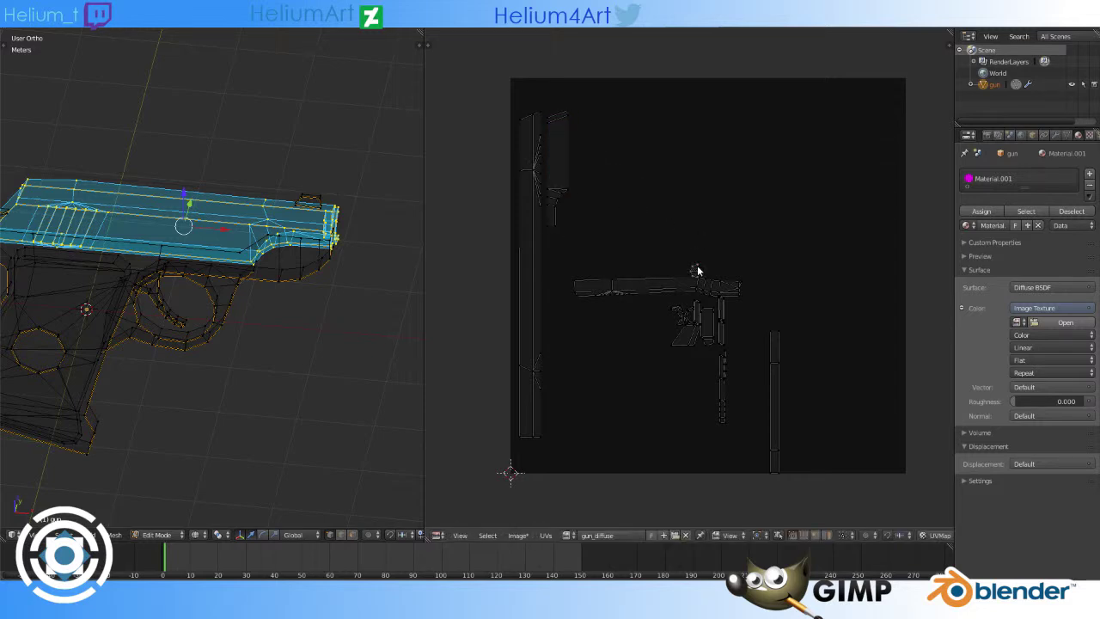
pyautogui.click(623, 204)
# Step: Turn the long horizontal island 90° beside the strip and move a small piece to the top-left
pyautogui.rightClick(604, 281)
pyautogui.write('r')
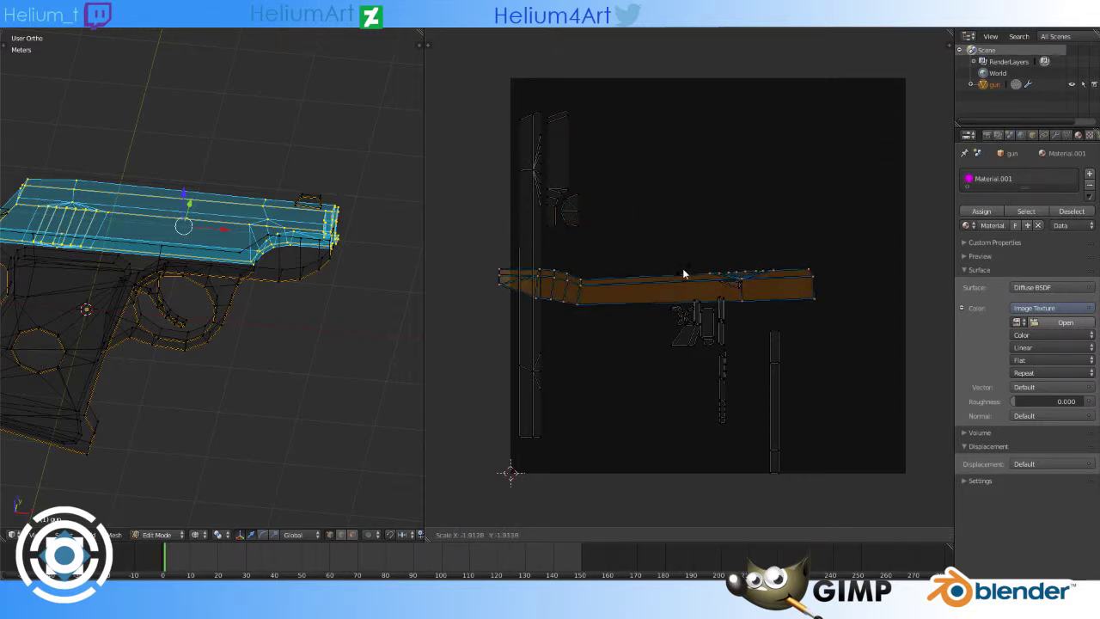
pyautogui.write('90g')
pyautogui.click(793, 367)
pyautogui.rightClick(748, 292)
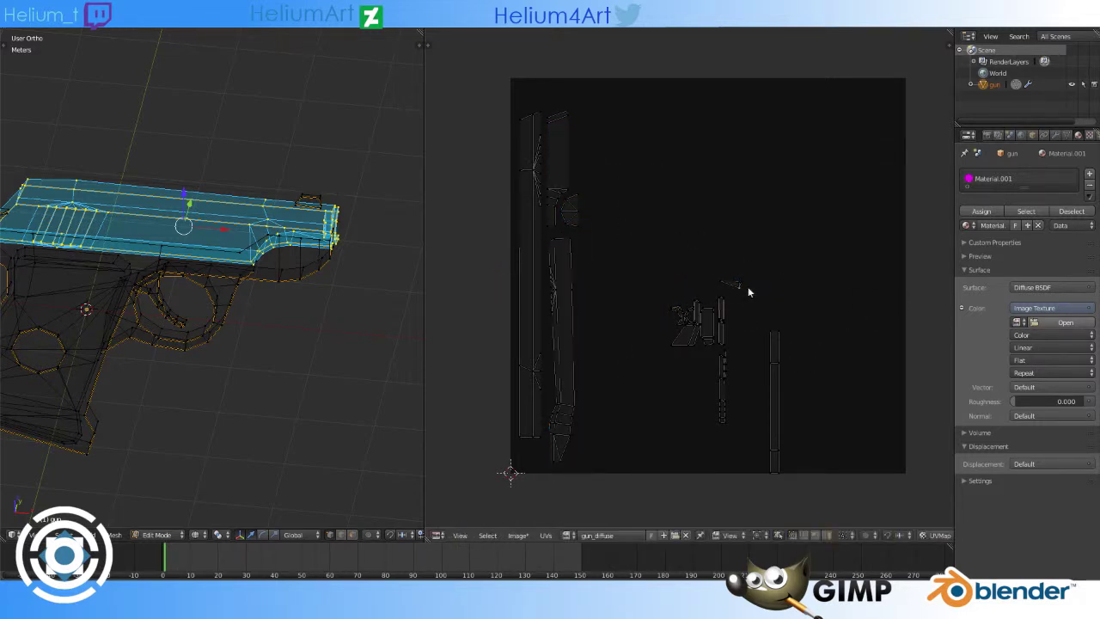
pyautogui.click(482, 105)
pyautogui.press('g')
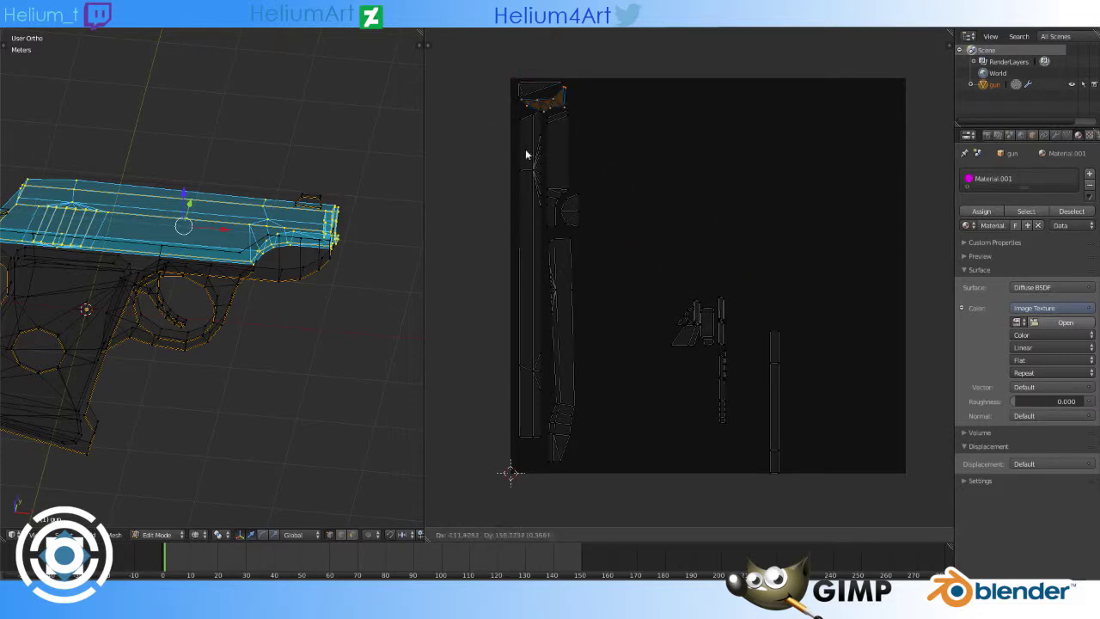
pyautogui.click(540, 140)
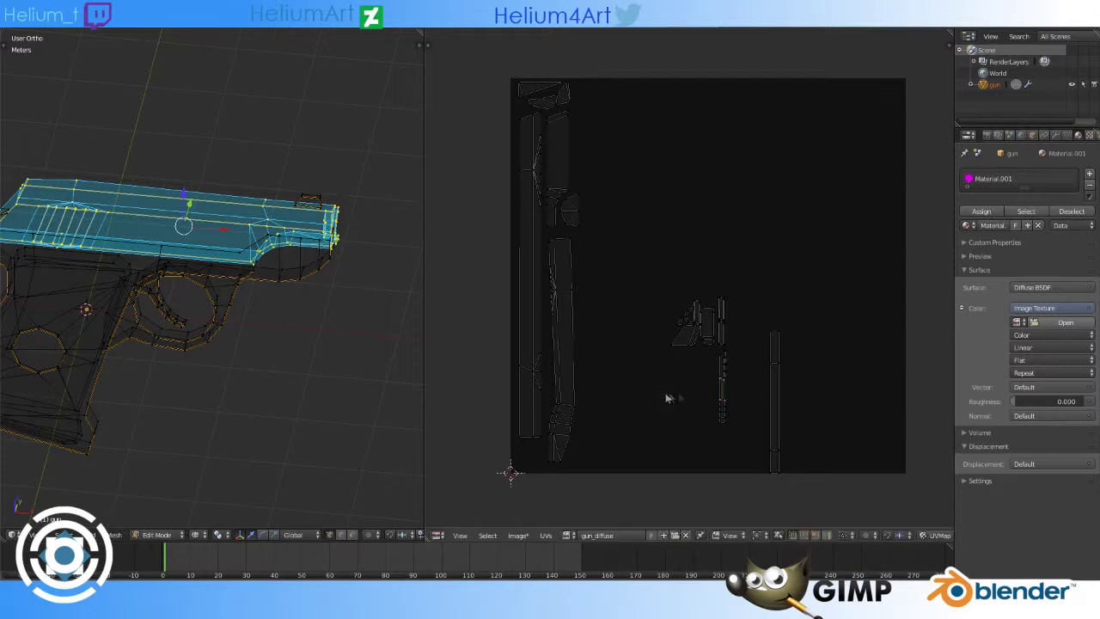
# Step: Move the small UV piece near the bottom-left and snap it and the selection into place
pyautogui.scroll(1, 667, 397)
pyautogui.press('g')
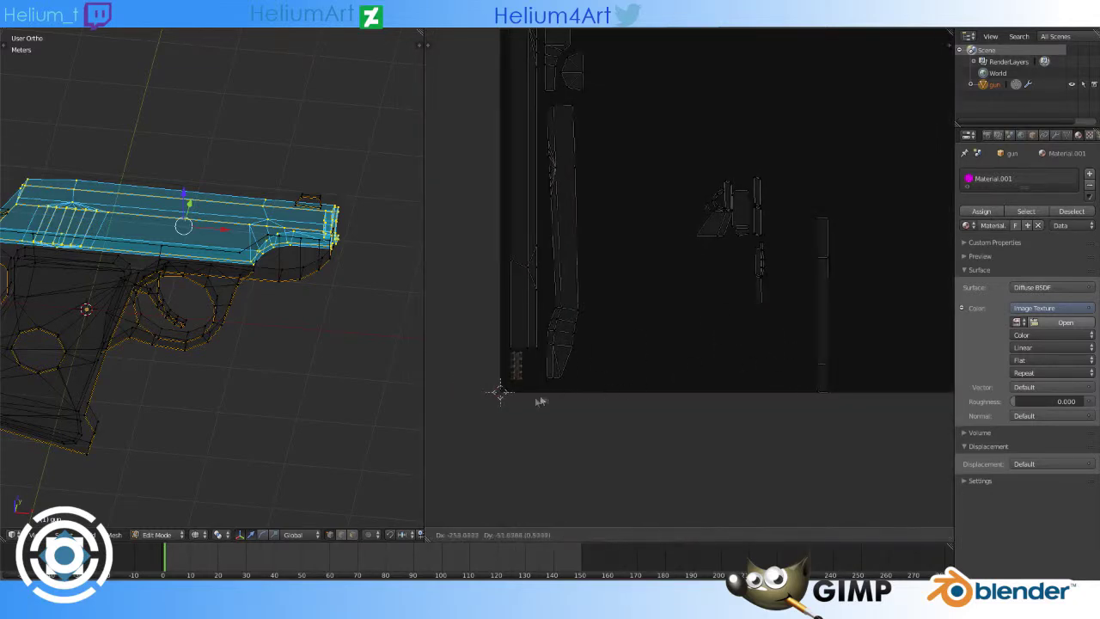
pyautogui.click(536, 403)
pyautogui.hotkey('shift', 's')
pyautogui.click(687, 346)
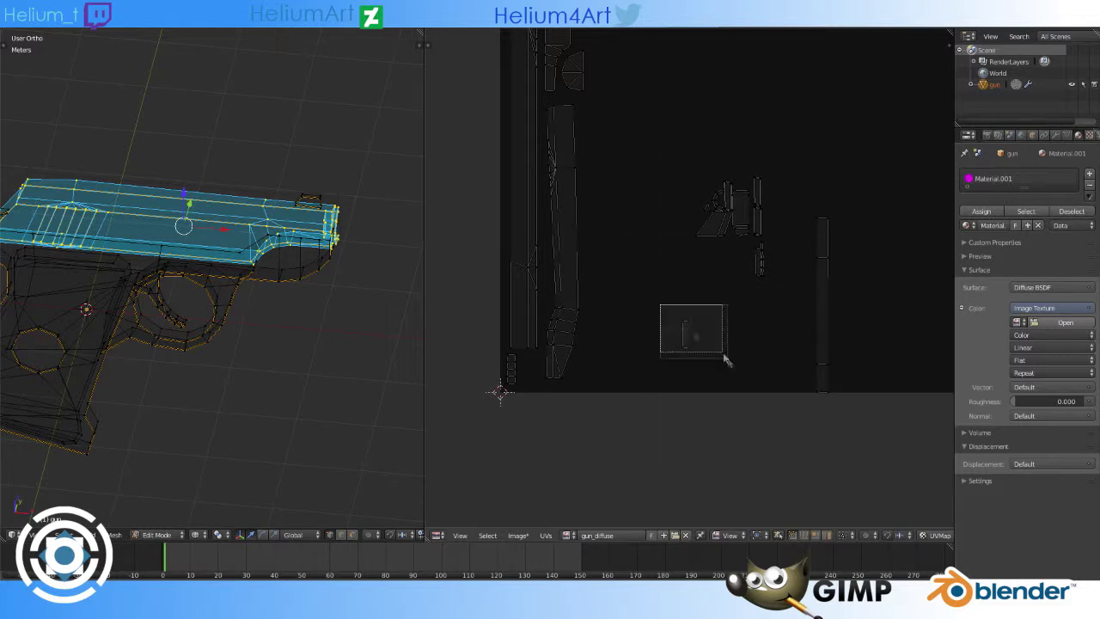
pyautogui.moveTo(651, 176); pyautogui.dragTo(664, 351, button='middle')
pyautogui.hotkey('shift', 's')
pyautogui.click(559, 128)
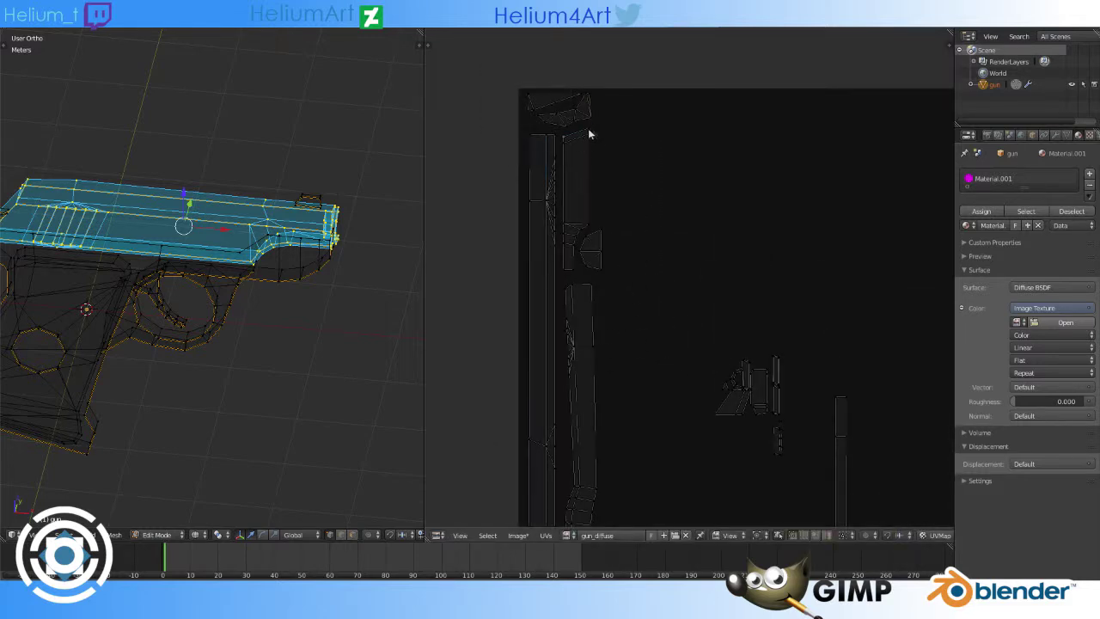
pyautogui.moveTo(835, 526); pyautogui.dragTo(782, 408, button='middle')
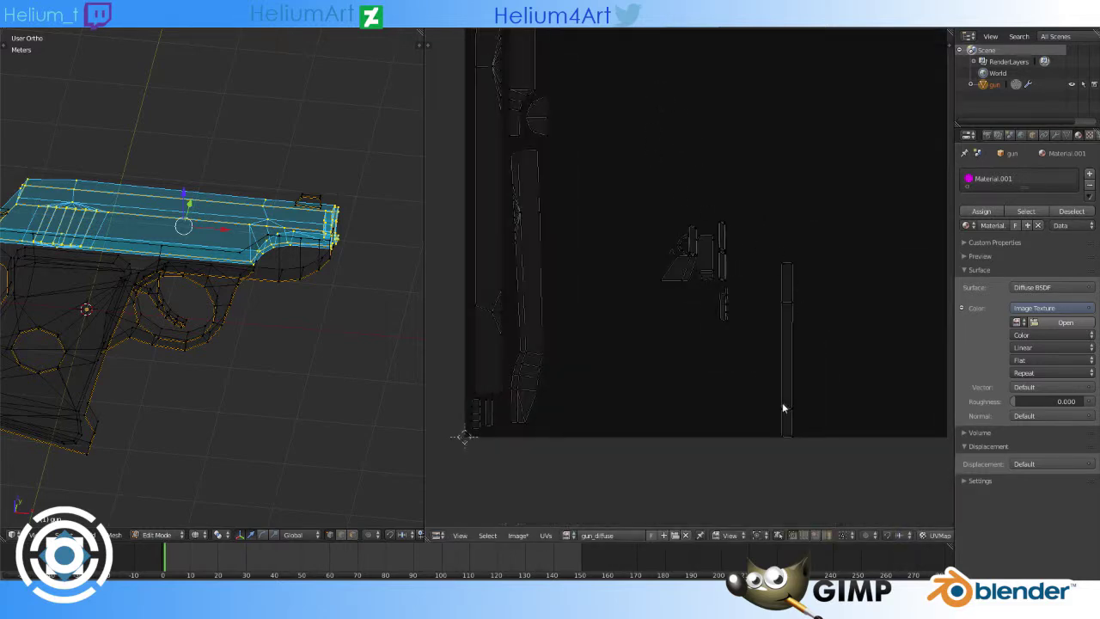
# Step: Move the vertical UV strip beside the other islands and straighten it with Align
pyautogui.press('l')
pyautogui.press('g')
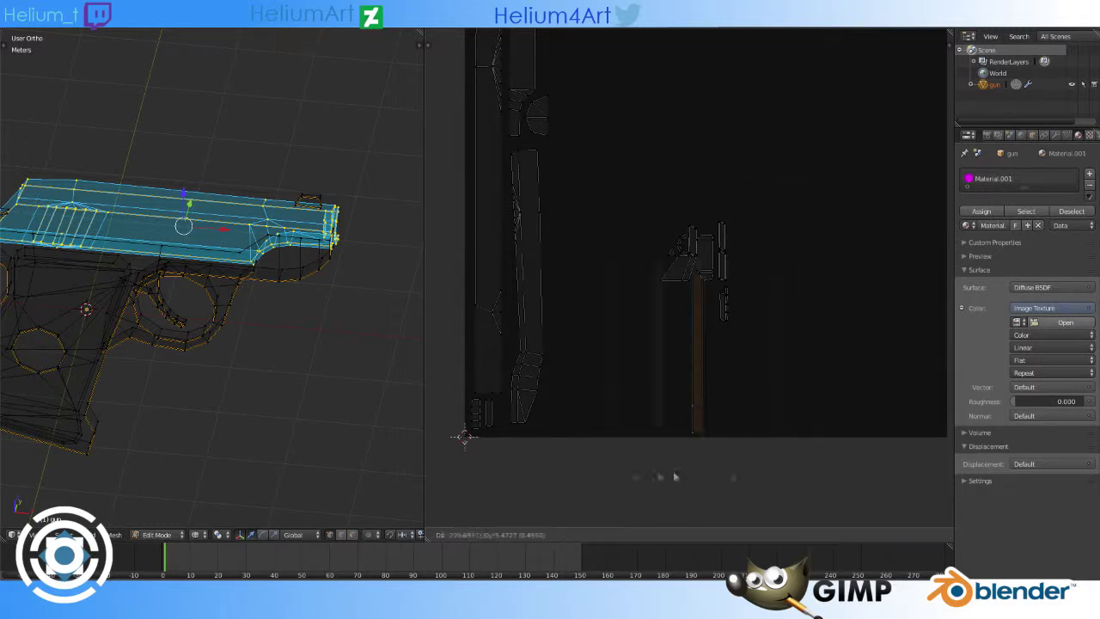
pyautogui.click(603, 472)
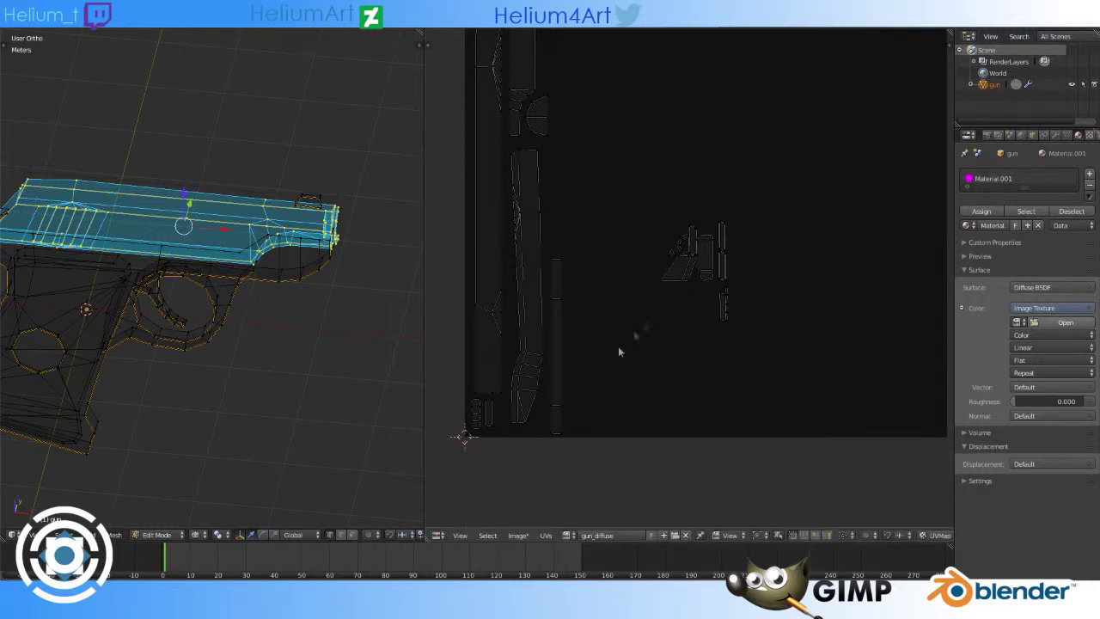
pyautogui.press('w')
pyautogui.click(582, 227)
# Step: Move the small bottom island higher, auto-align its vertices straight, and place it
pyautogui.rightClick(548, 421)
pyautogui.click(629, 309)
pyautogui.press('w')
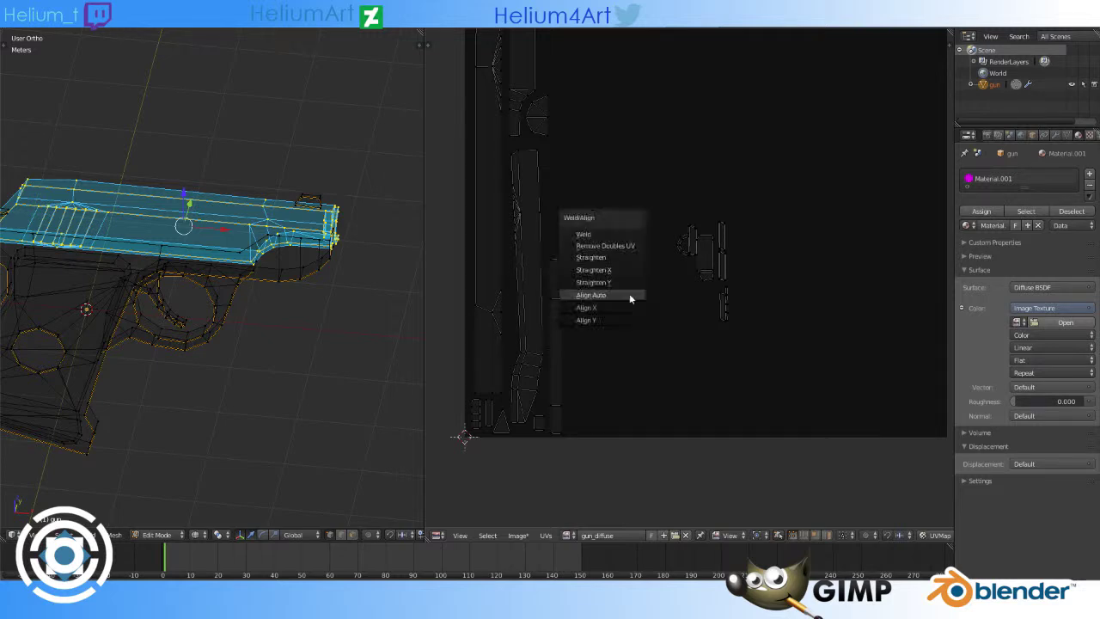
pyautogui.click(631, 297)
pyautogui.press('g')
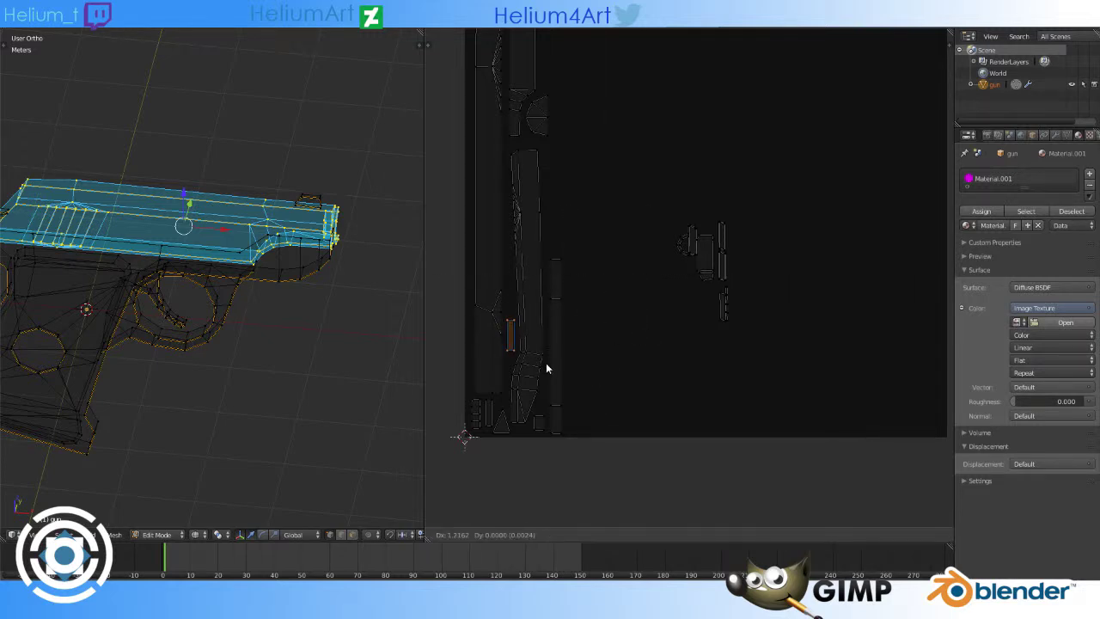
pyautogui.click(545, 363)
# Step: Move and rotate the C-shaped island near the top, then place the small piece beside it
pyautogui.moveTo(546, 362); pyautogui.dragTo(507, 435, button='middle')
pyautogui.rightClick(643, 319)
pyautogui.press('g')
pyautogui.click(687, 195)
pyautogui.press('r')
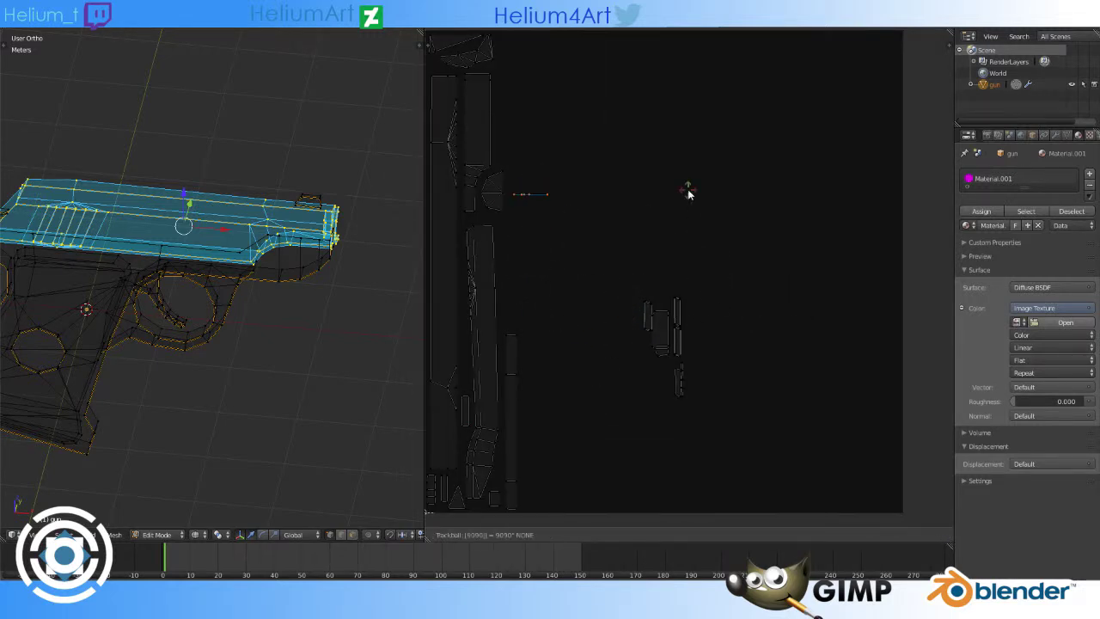
pyautogui.click(686, 189)
pyautogui.press('a')
pyautogui.rightClick(496, 189)
pyautogui.press('g')
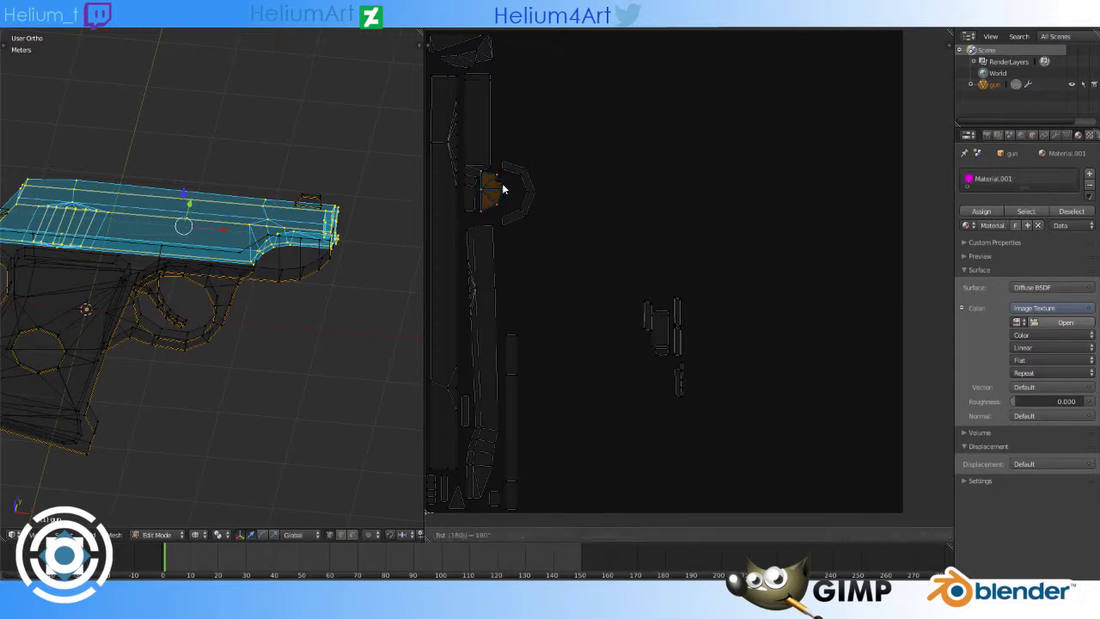
pyautogui.click(518, 190)
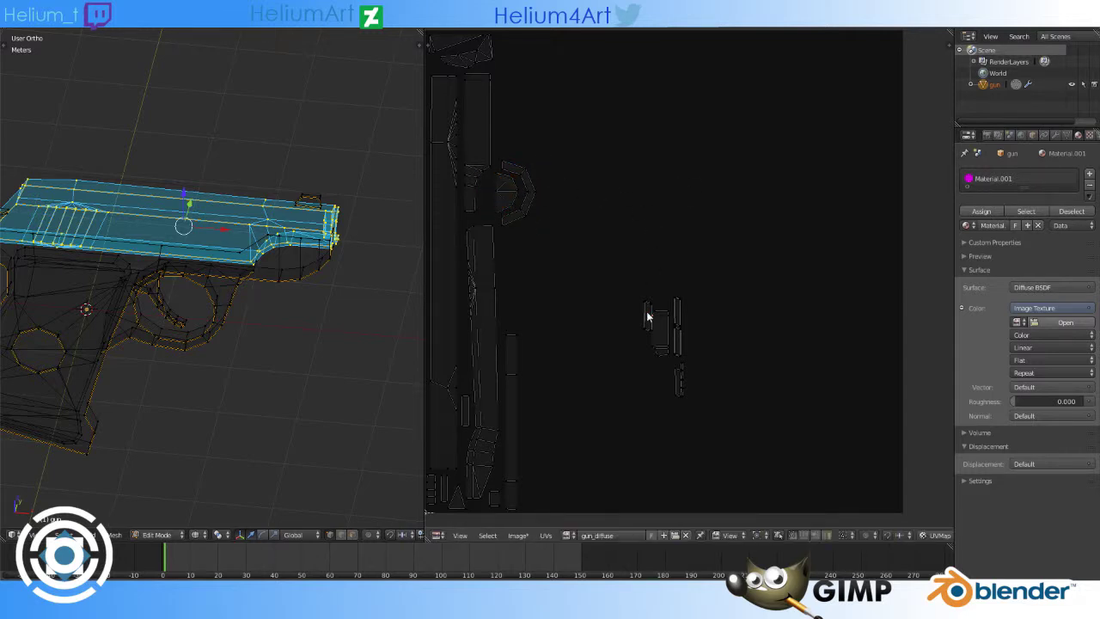
# Step: Zoom onto the middle island and align its top vertices into a point
pyautogui.rightClick(647, 313)
pyautogui.press('KP_Decimal')
pyautogui.press('a')
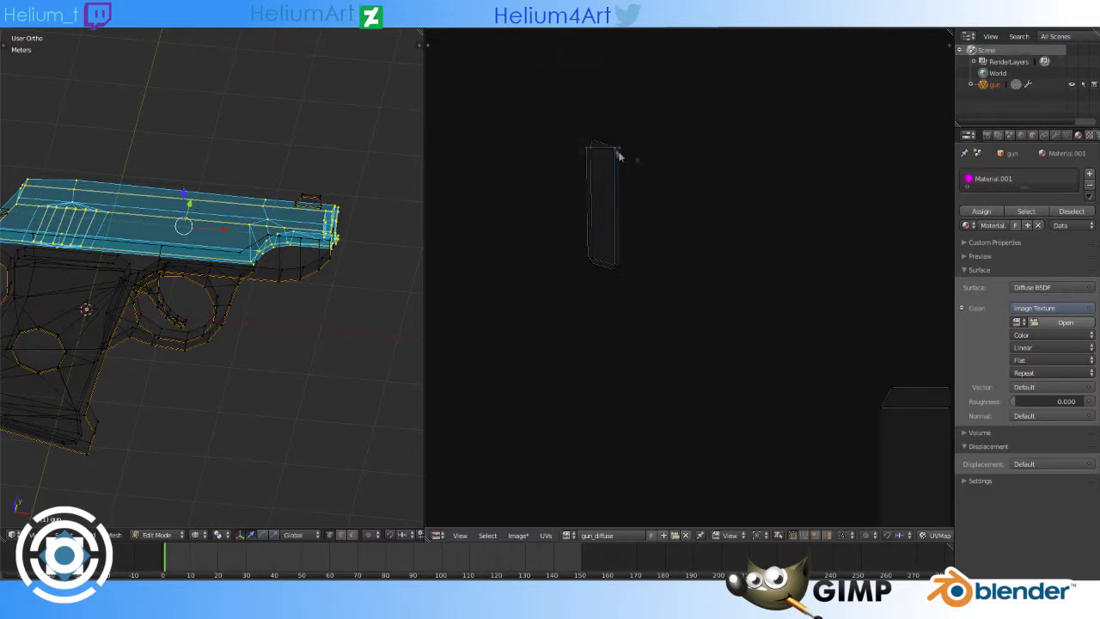
pyautogui.press('w')
pyautogui.click(631, 142)
pyautogui.press('w')
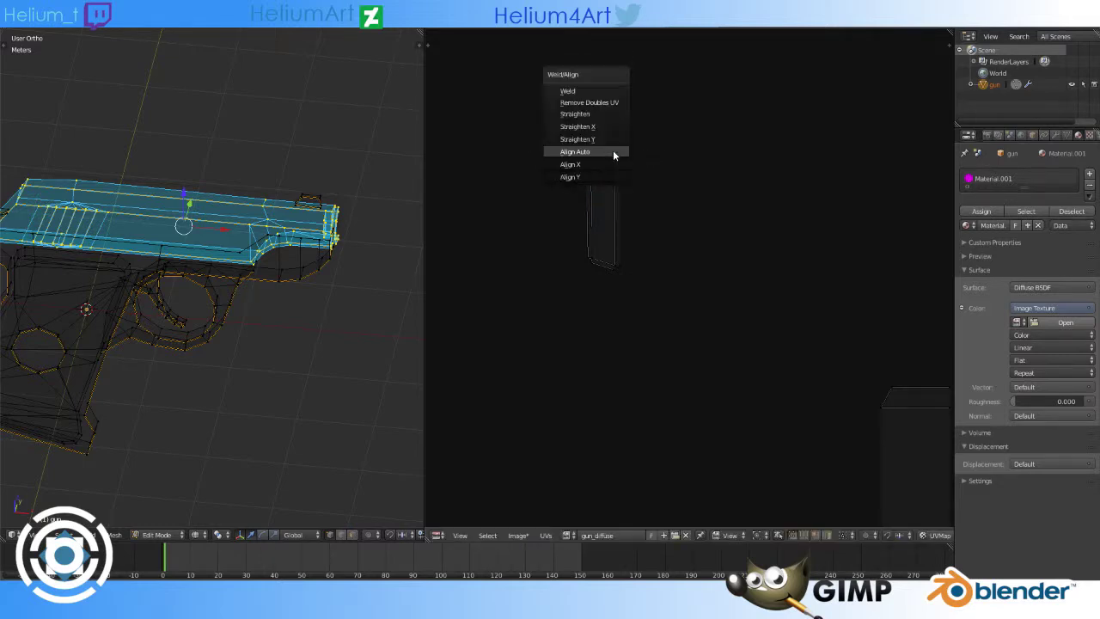
pyautogui.click(613, 150)
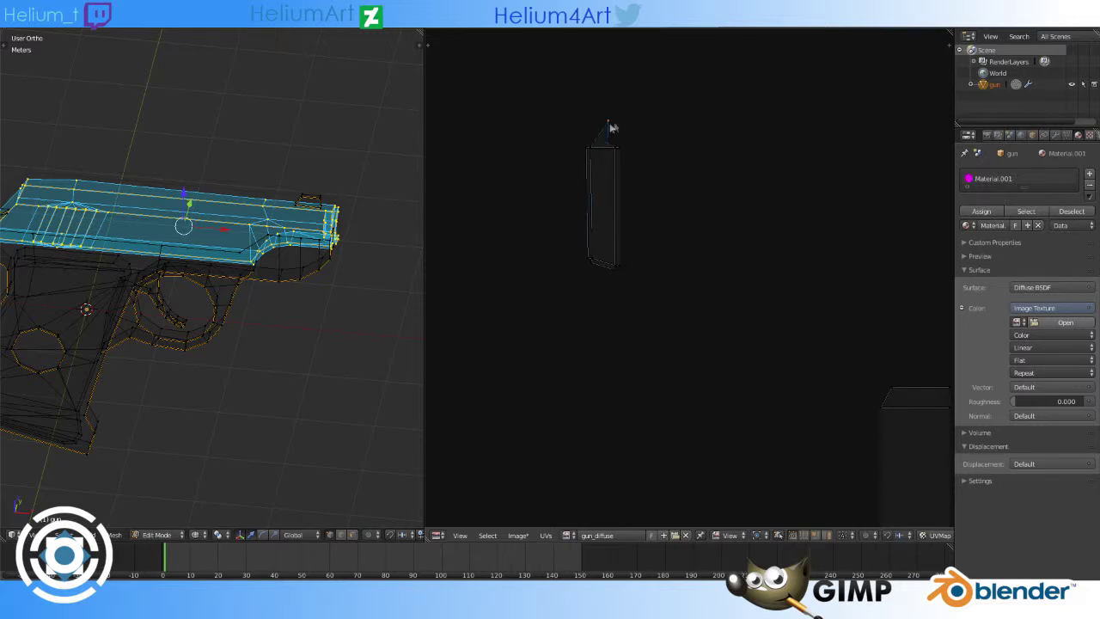
# Step: Flatten the middle island's bottom edge, align its vertices, and resize the selected part
pyautogui.press('w')
pyautogui.press('w')
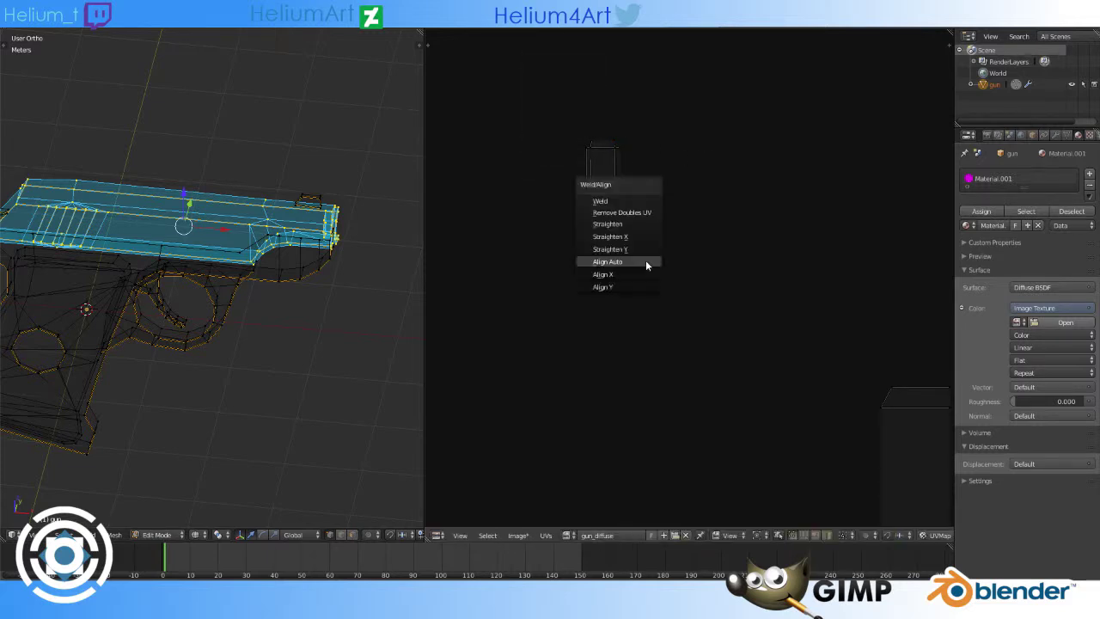
pyautogui.click(645, 259)
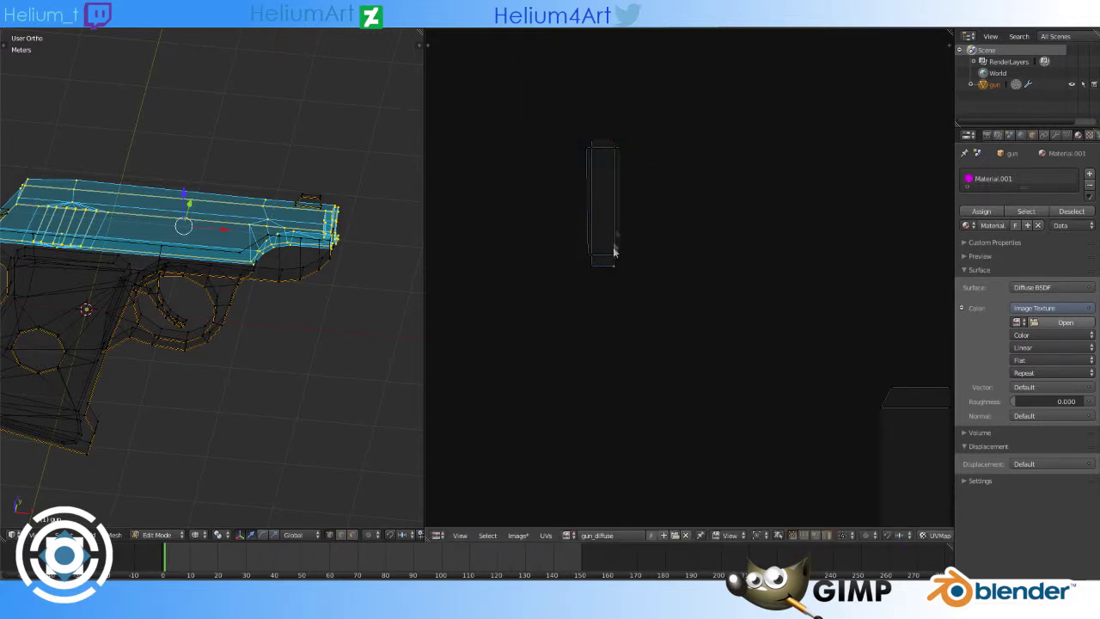
pyautogui.press('w')
pyautogui.click(659, 152)
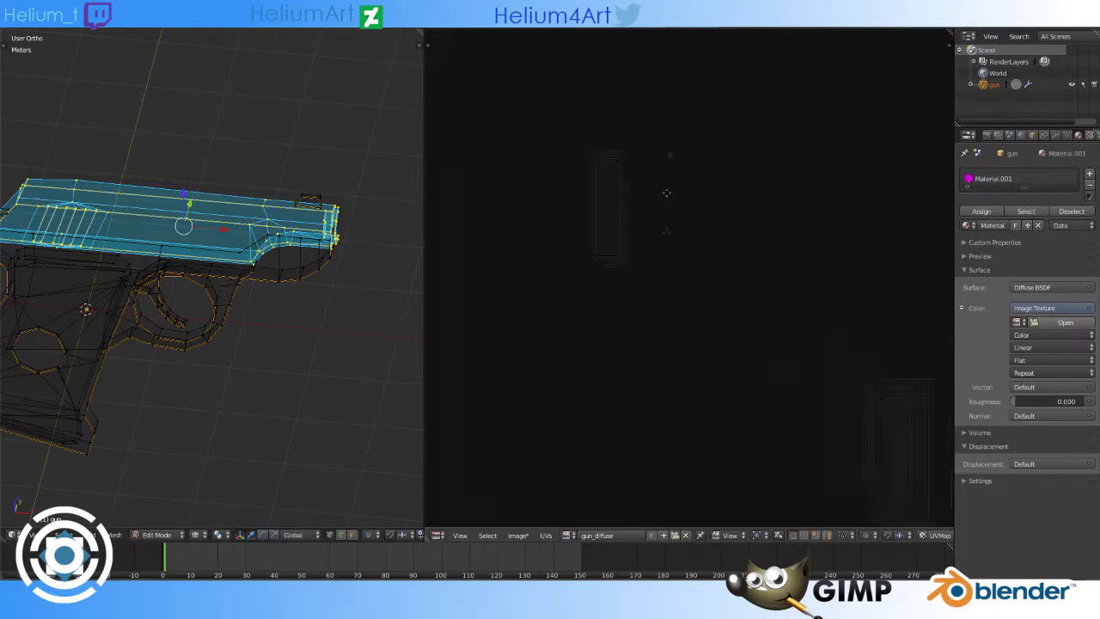
pyautogui.press('g')
pyautogui.click(615, 217)
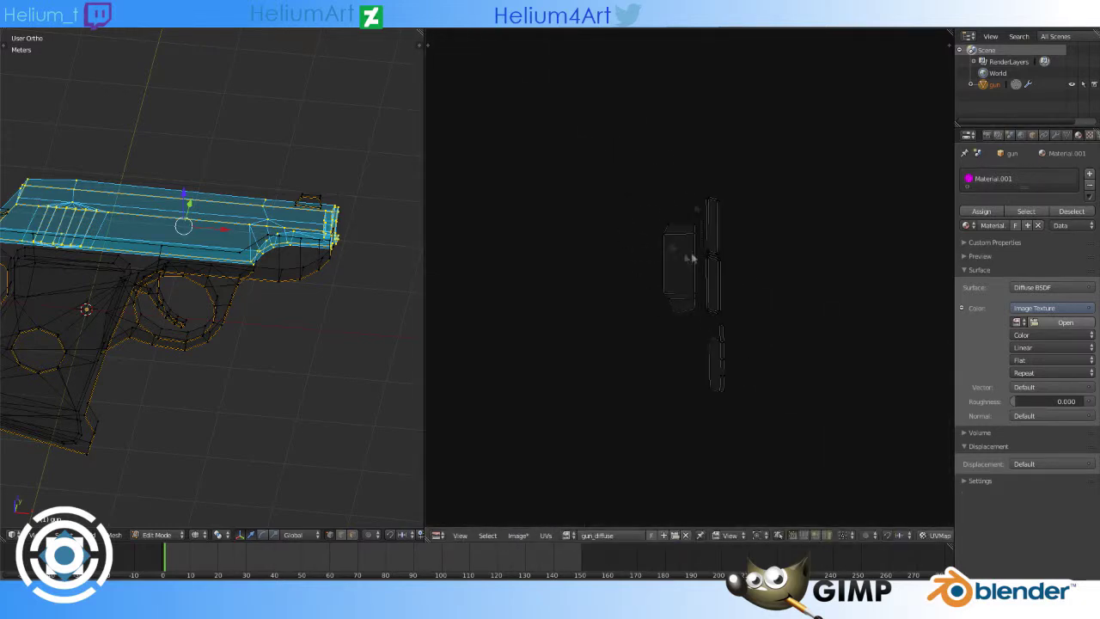
# Step: Move another island beside its neighbour and straighten the left island's top edge
pyautogui.rightClick(690, 255)
pyautogui.hotkey('ctrl', 'z')
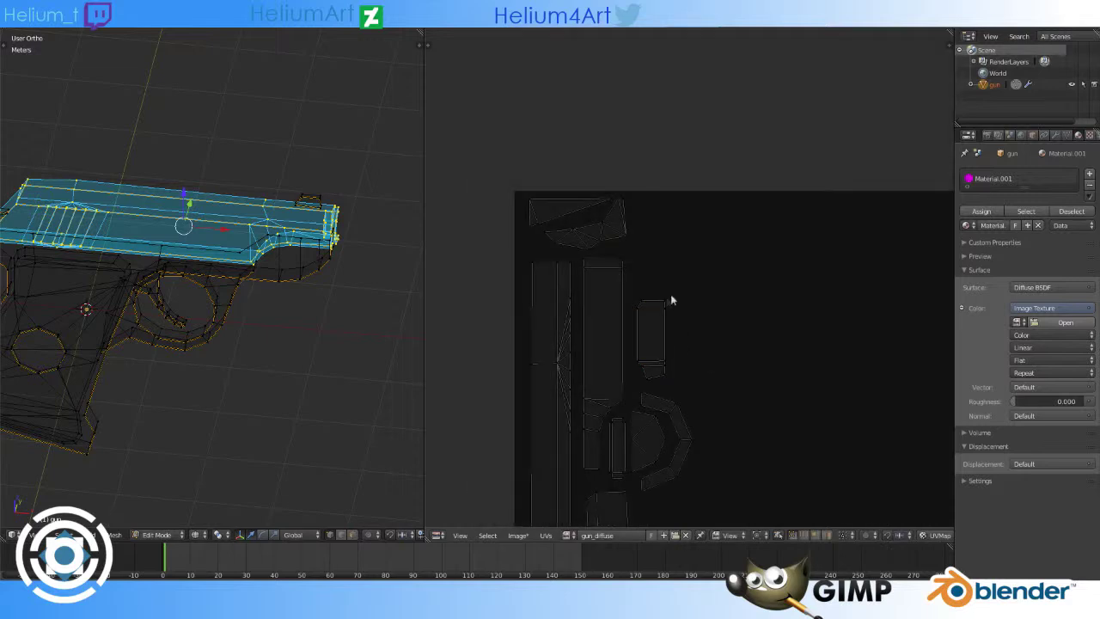
pyautogui.scroll(5, 648, 362)
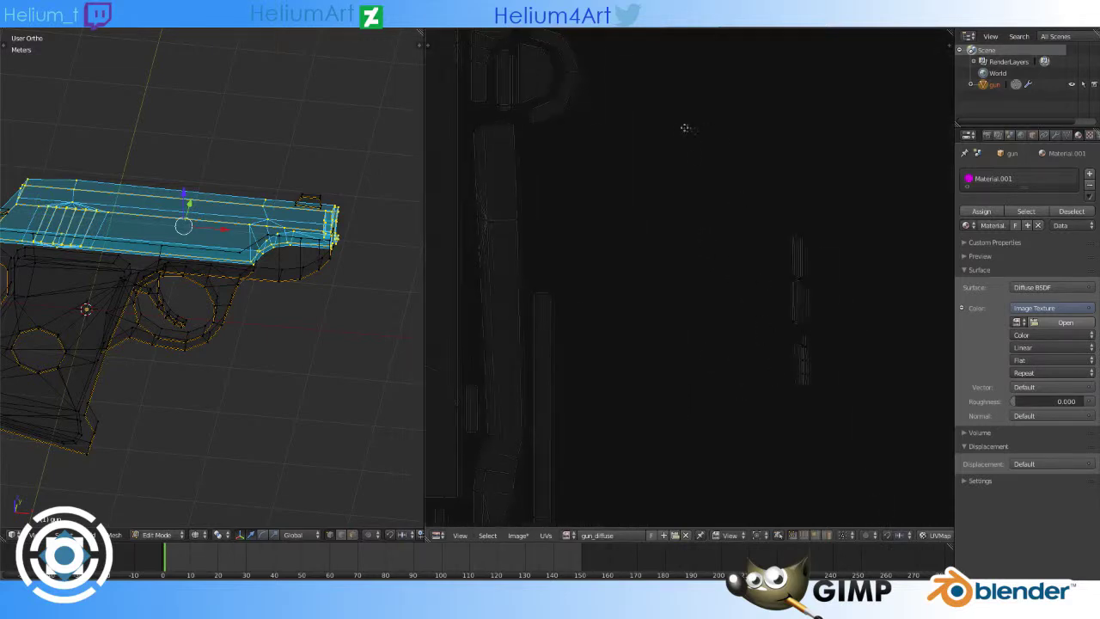
pyautogui.press('g')
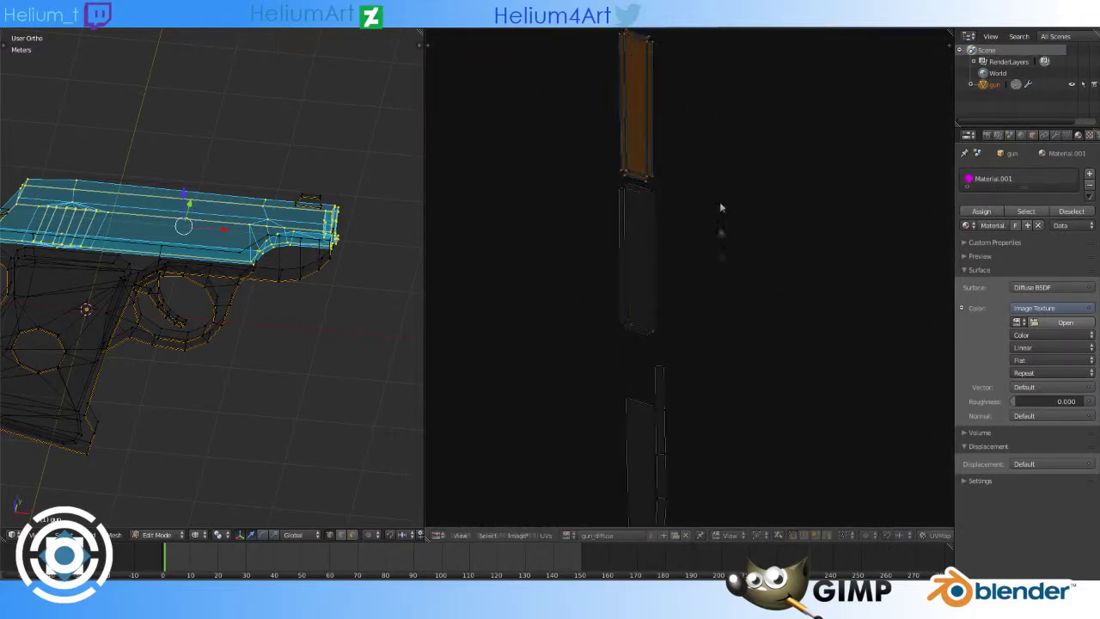
pyautogui.click(673, 348)
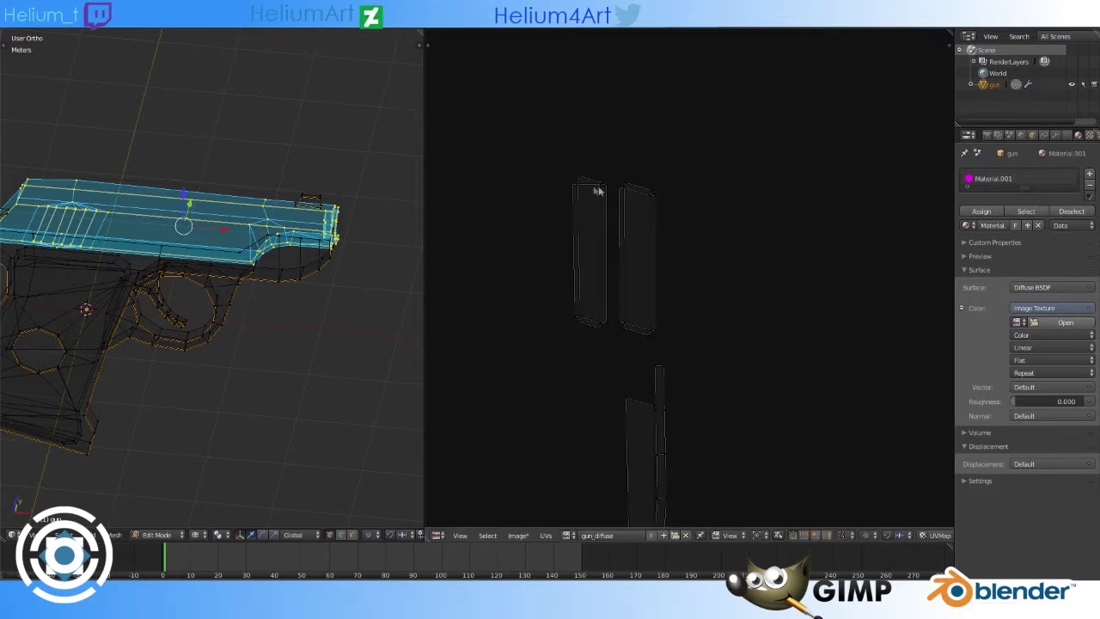
pyautogui.press('w')
pyautogui.click(591, 177)
# Step: Line up both islands' bottom edges flat, then open the UV editor's View menu
pyautogui.press('w')
pyautogui.click(651, 334)
pyautogui.rightClick(599, 320)
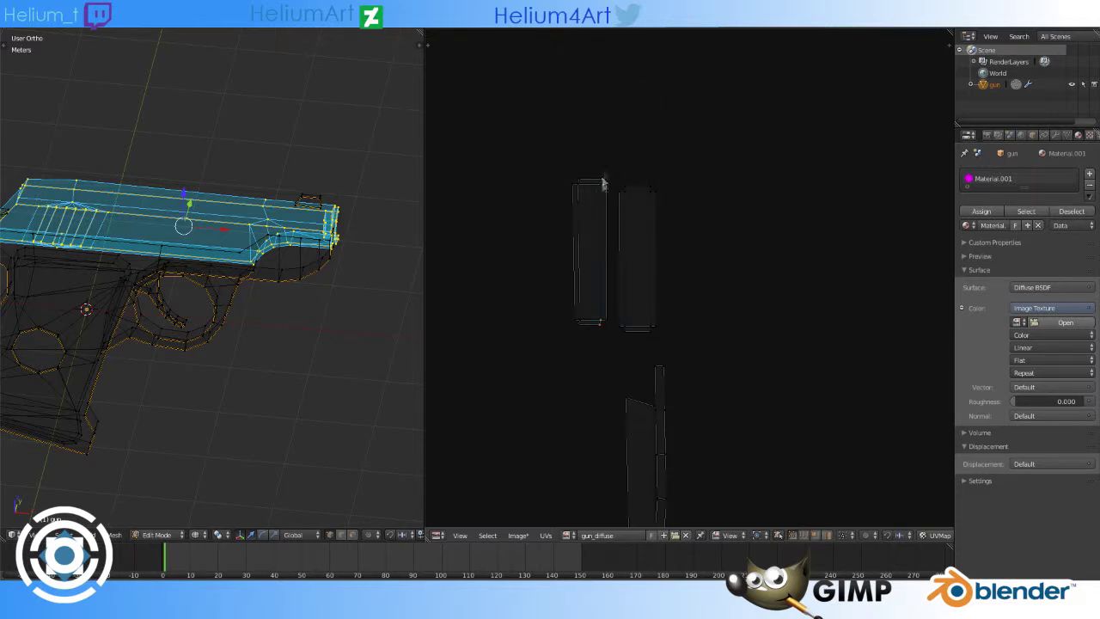
pyautogui.click(845, 400)
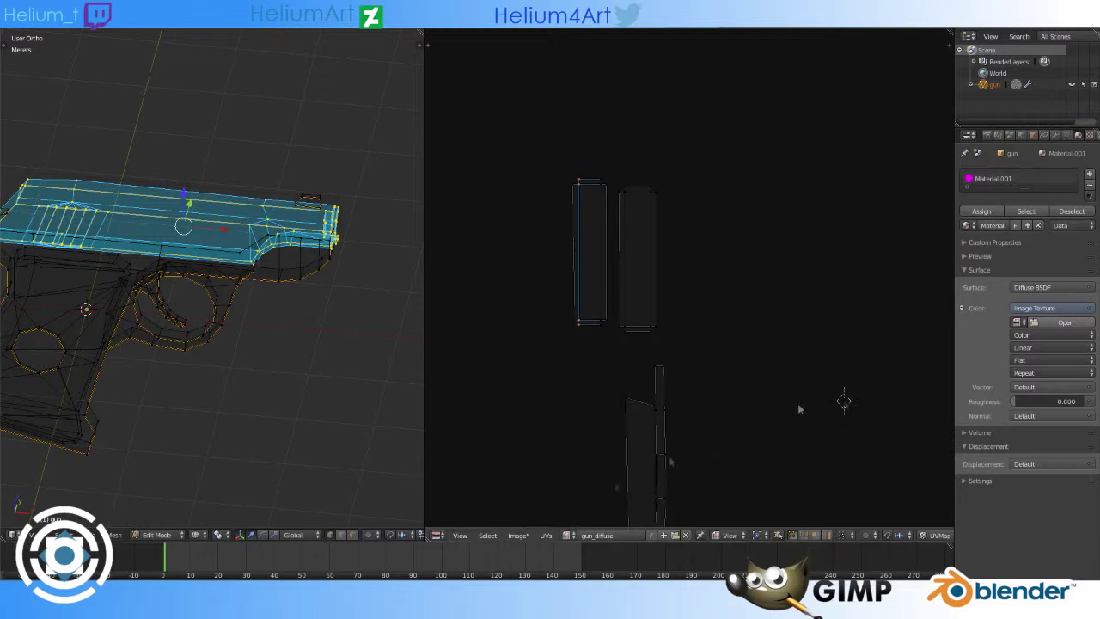
pyautogui.click(487, 535)
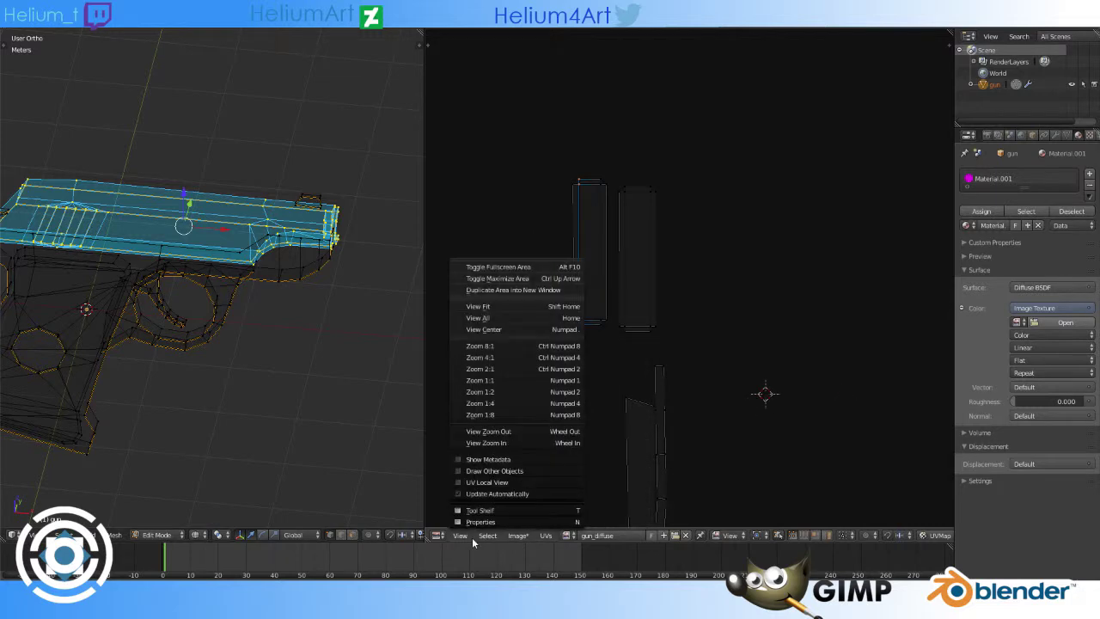
# Step: Turn on Stretch colouring for the UVs in the sidebar, then hide it and fit the image
pyautogui.click(498, 522)
pyautogui.click(873, 198)
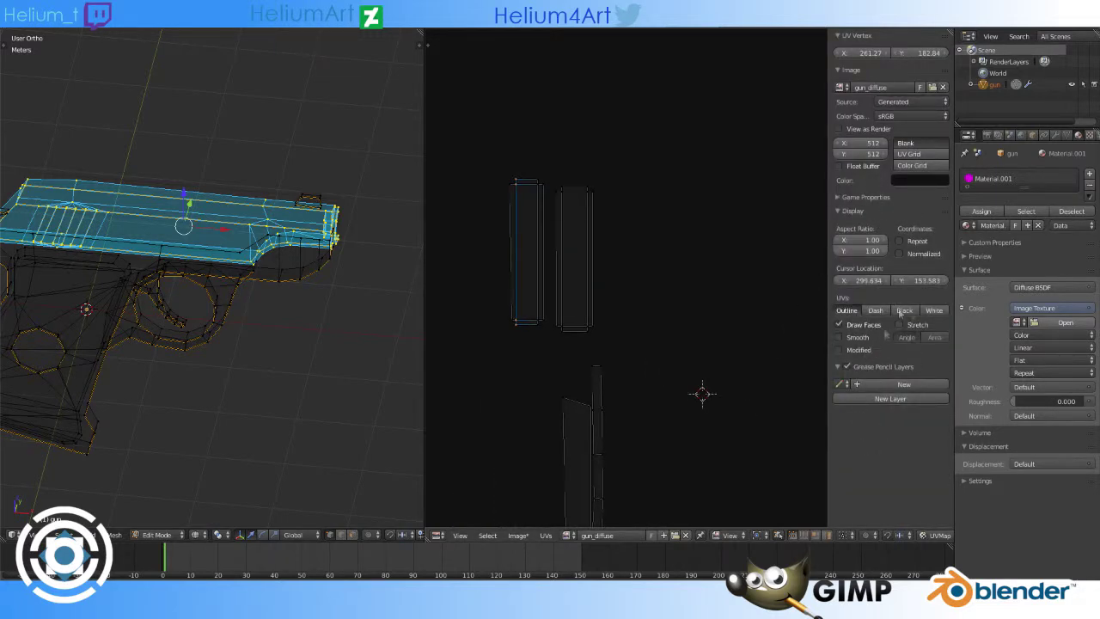
pyautogui.click(900, 324)
pyautogui.press('n')
pyautogui.scroll(-4, 694, 277)
pyautogui.press('Home')
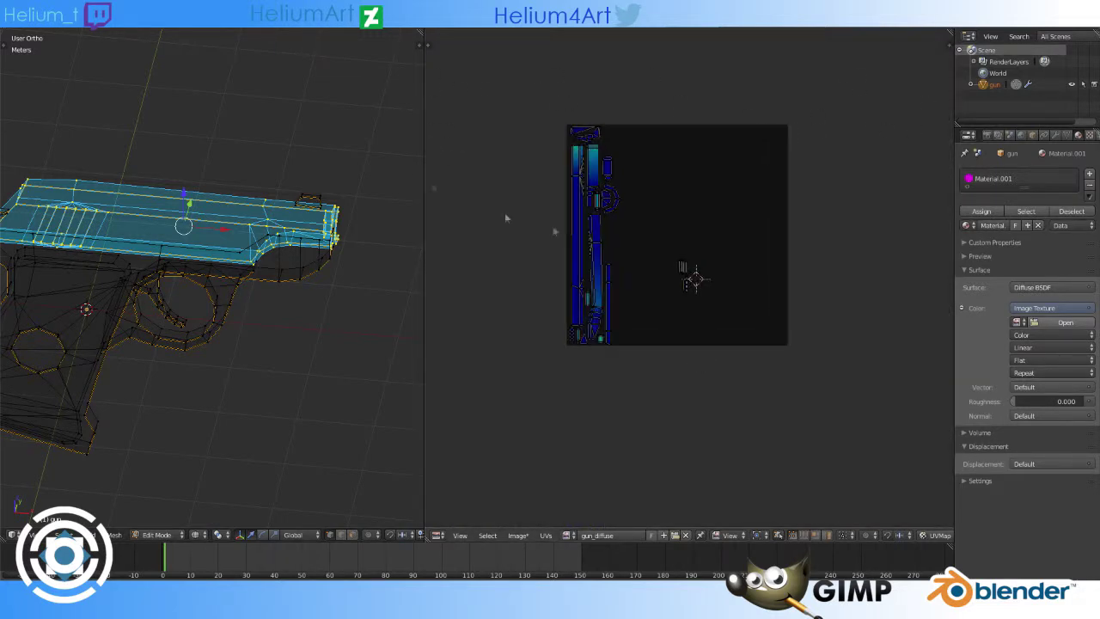
pyautogui.scroll(3, 506, 219)
# Step: Resize the selected slide UV islands to new sizes
pyautogui.press('g')
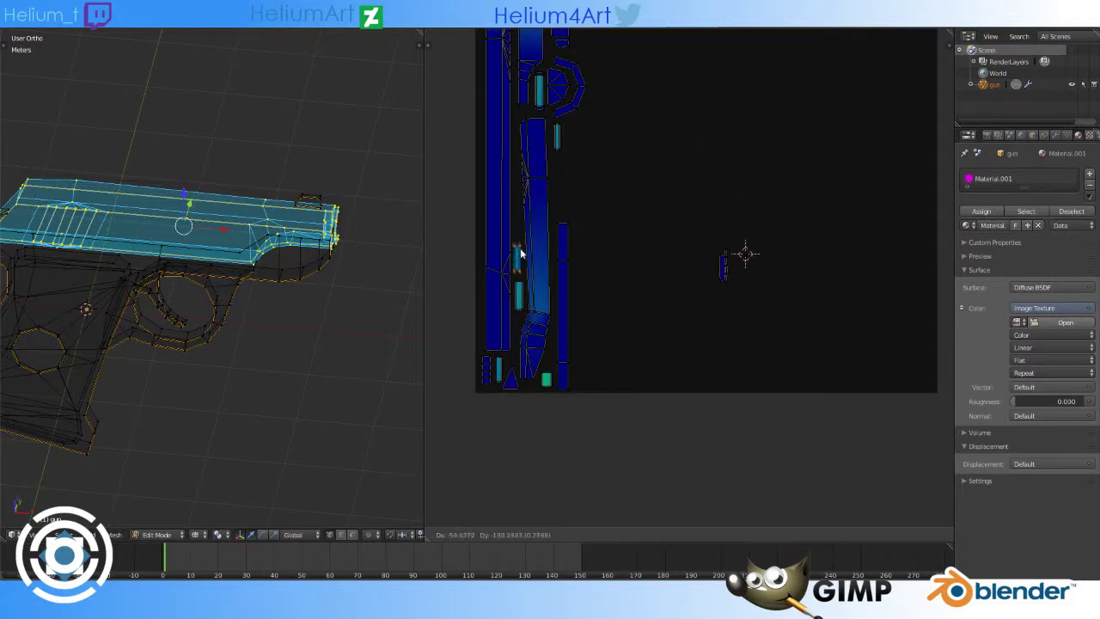
pyautogui.click(601, 239)
pyautogui.moveTo(594, 126); pyautogui.dragTo(658, 304, button='middle')
pyautogui.press('g')
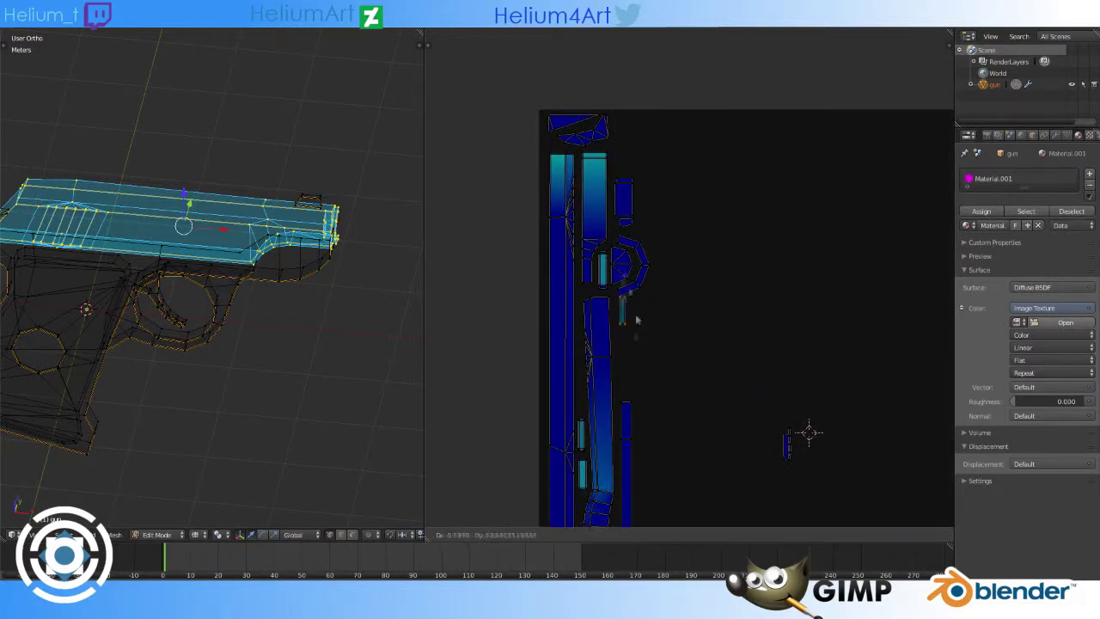
pyautogui.click(648, 177)
# Step: Straighten the selected island's UVs with Align Auto
pyautogui.scroll(3, 647, 177)
pyautogui.scroll(2, 645, 201)
pyautogui.scroll(3, 651, 283)
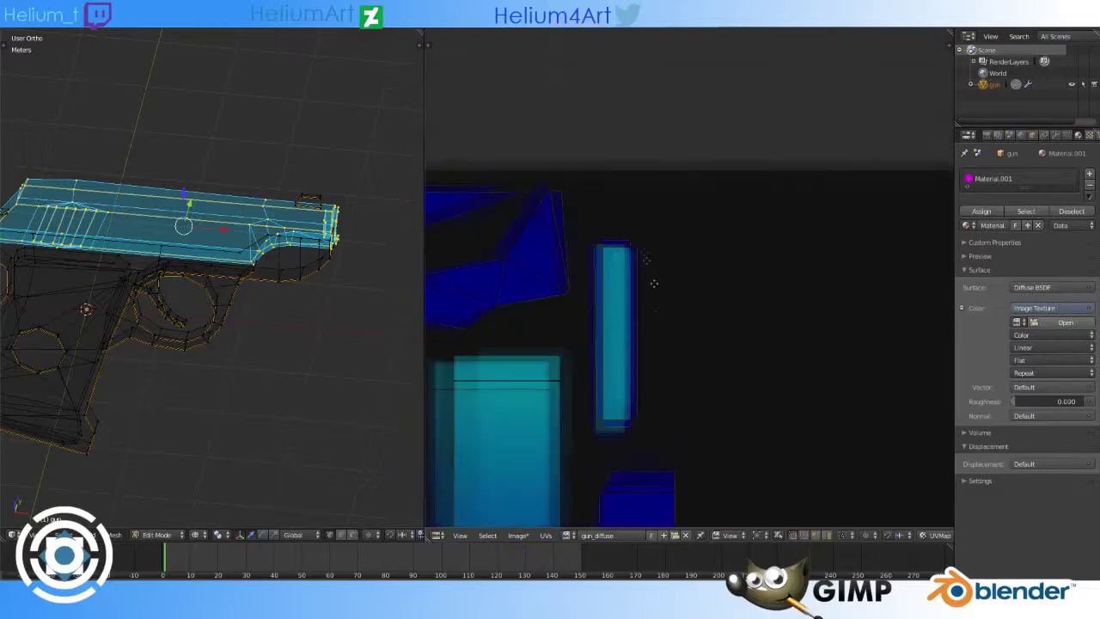
pyautogui.hotkey('shift', 'w')
pyautogui.click(590, 437)
# Step: Move the thin strip island to the left, then select the small thin island
pyautogui.moveTo(633, 449); pyautogui.dragTo(557, 286, button='middle')
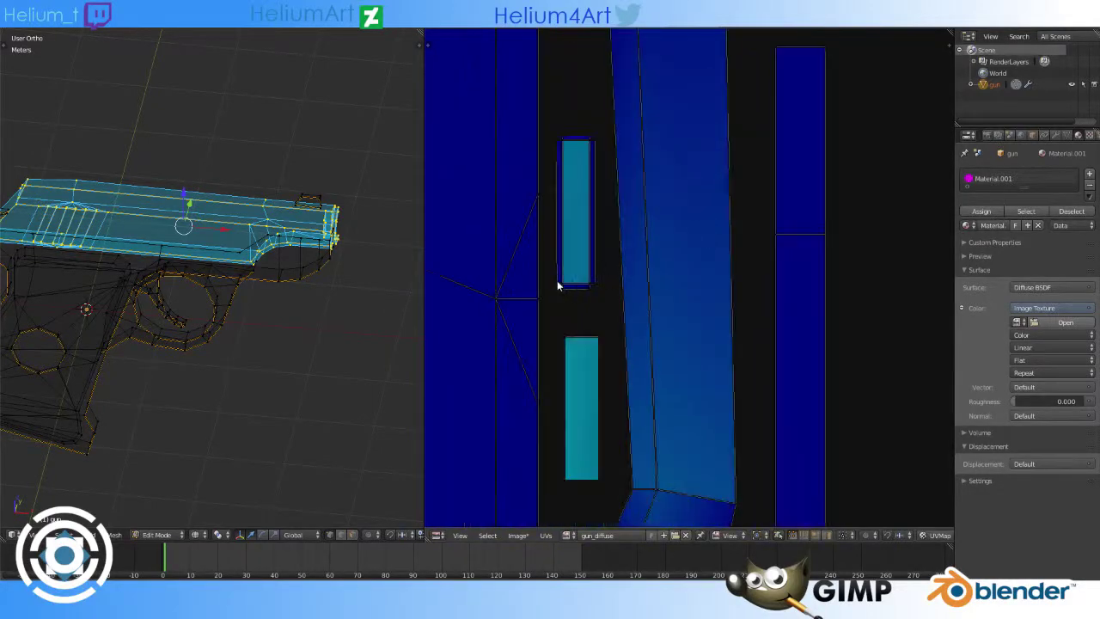
pyautogui.scroll(-10, 731, 178)
pyautogui.scroll(2, 694, 275)
pyautogui.scroll(2, 670, 318)
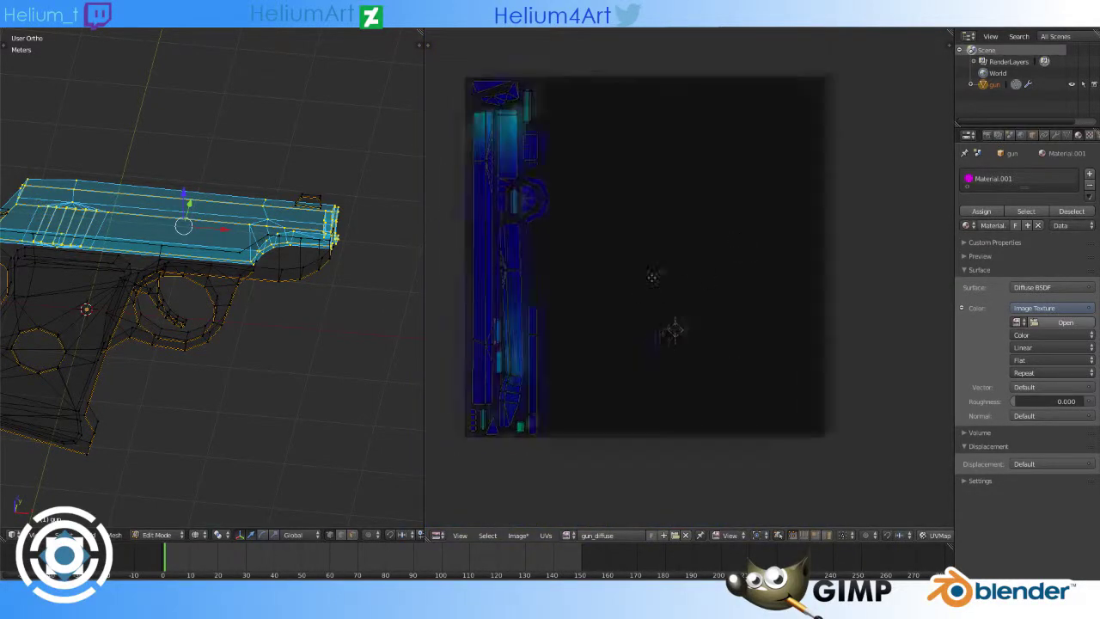
pyautogui.scroll(1, 679, 335)
pyautogui.press('g')
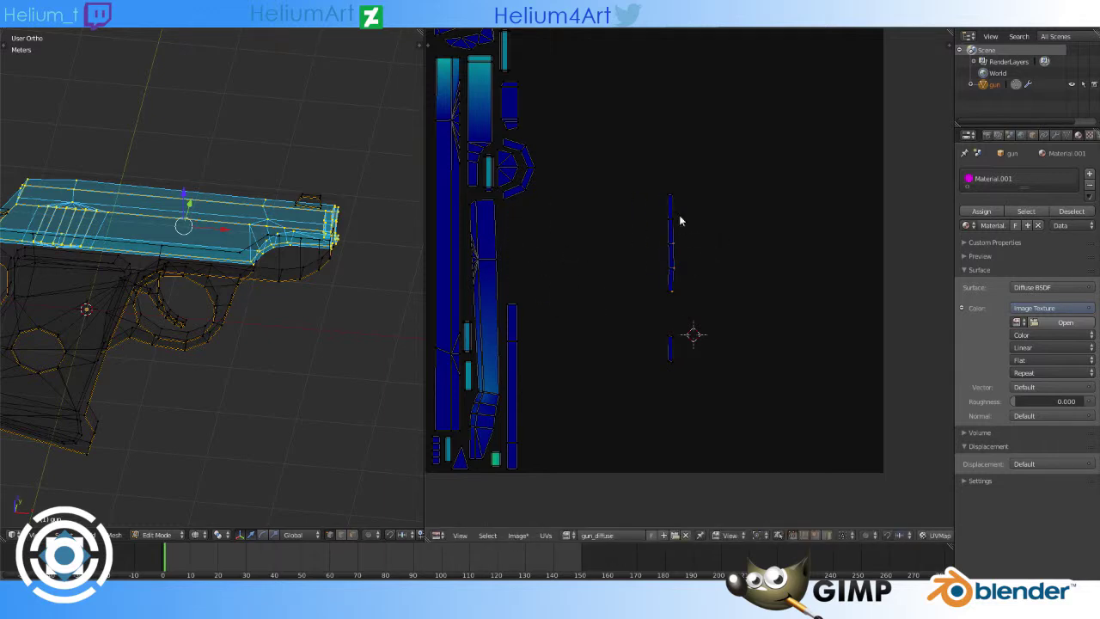
pyautogui.press('g')
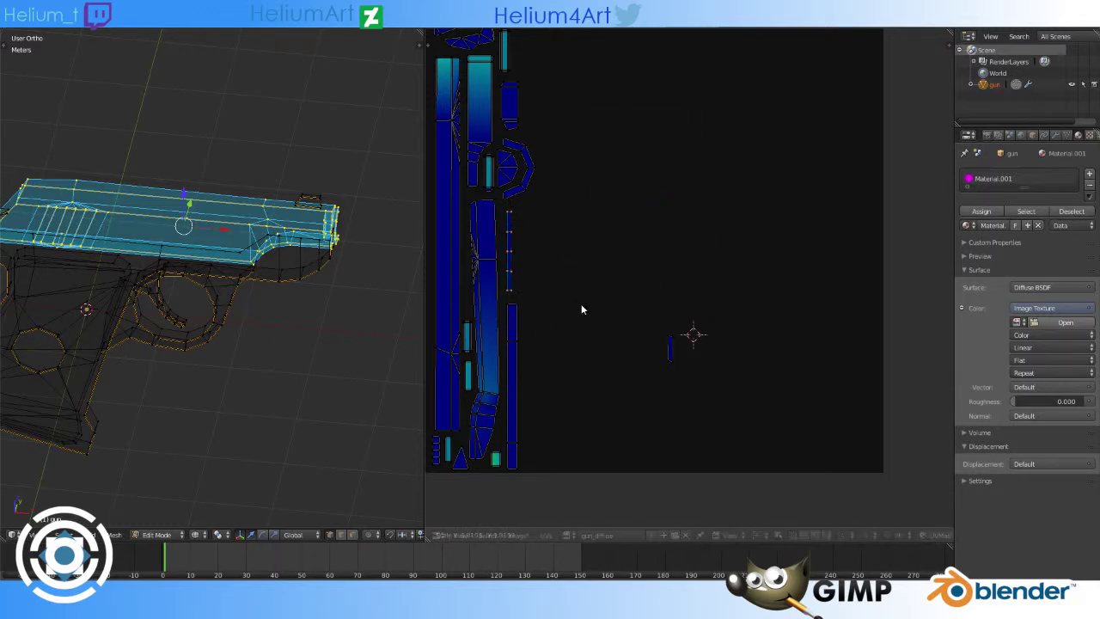
pyautogui.press('Escape')
pyautogui.rightClick(671, 352)
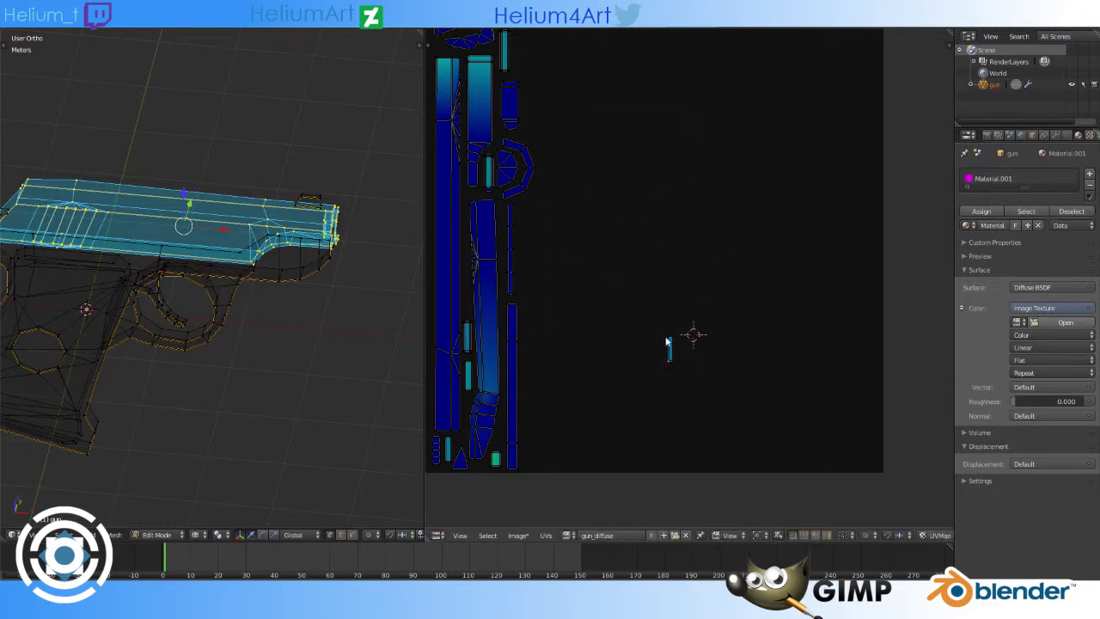
pyautogui.hotkey('shift', 's')
pyautogui.click(674, 340)
# Step: Place the small thin island, then select the whole connected slide part from one face
pyautogui.press('g')
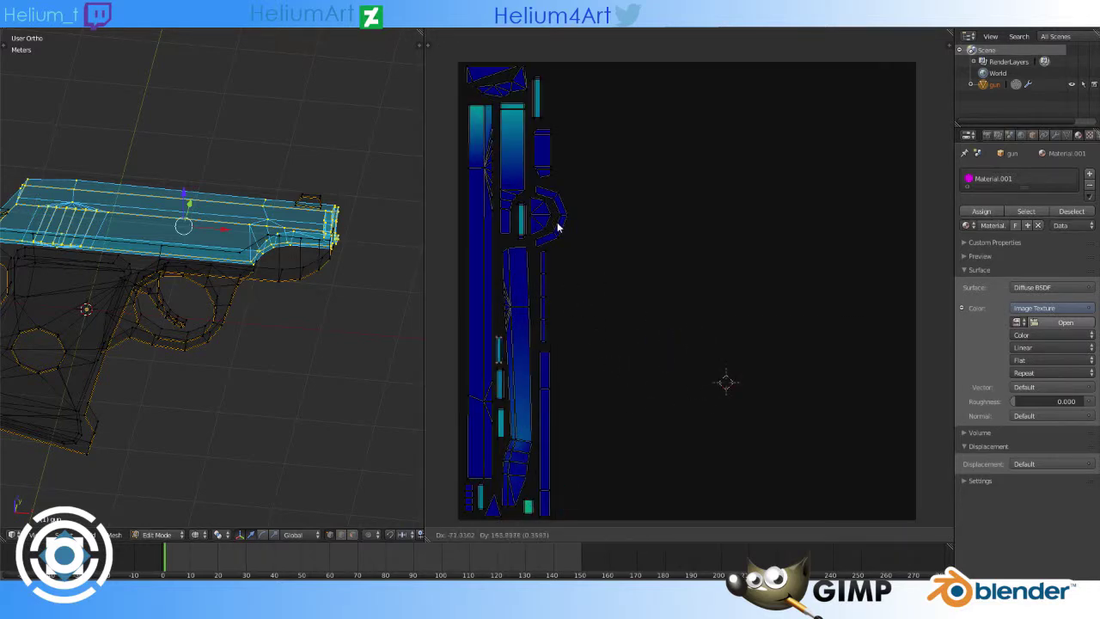
pyautogui.click(557, 226)
pyautogui.scroll(-2, 687, 272)
pyautogui.rightClick(309, 199)
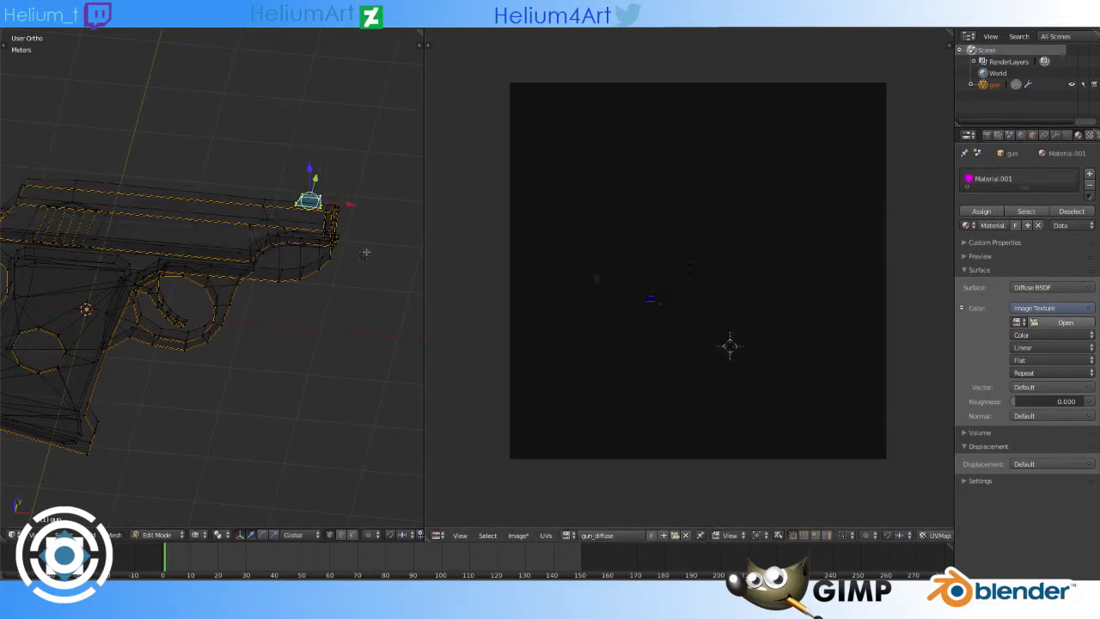
pyautogui.hotkey('ctrl', 'l')
pyautogui.scroll(3, 572, 223)
pyautogui.scroll(-2, 572, 223)
# Step: Move the slide piece near the top islands and straighten it into a vertical strip
pyautogui.press('g')
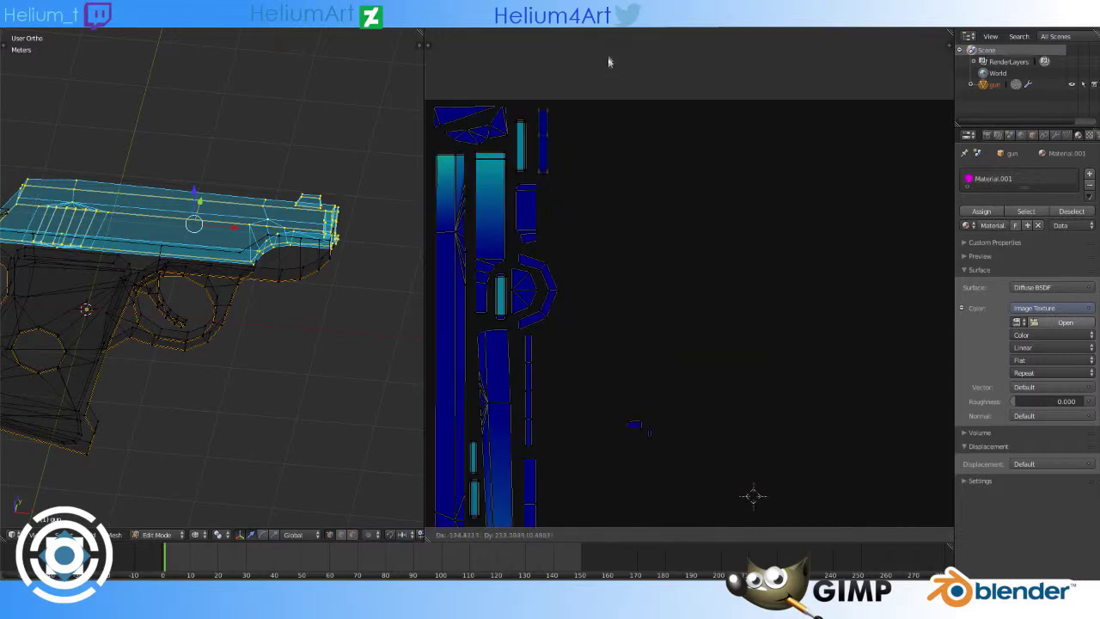
pyautogui.click(640, 212)
pyautogui.hotkey('shift', 'w')
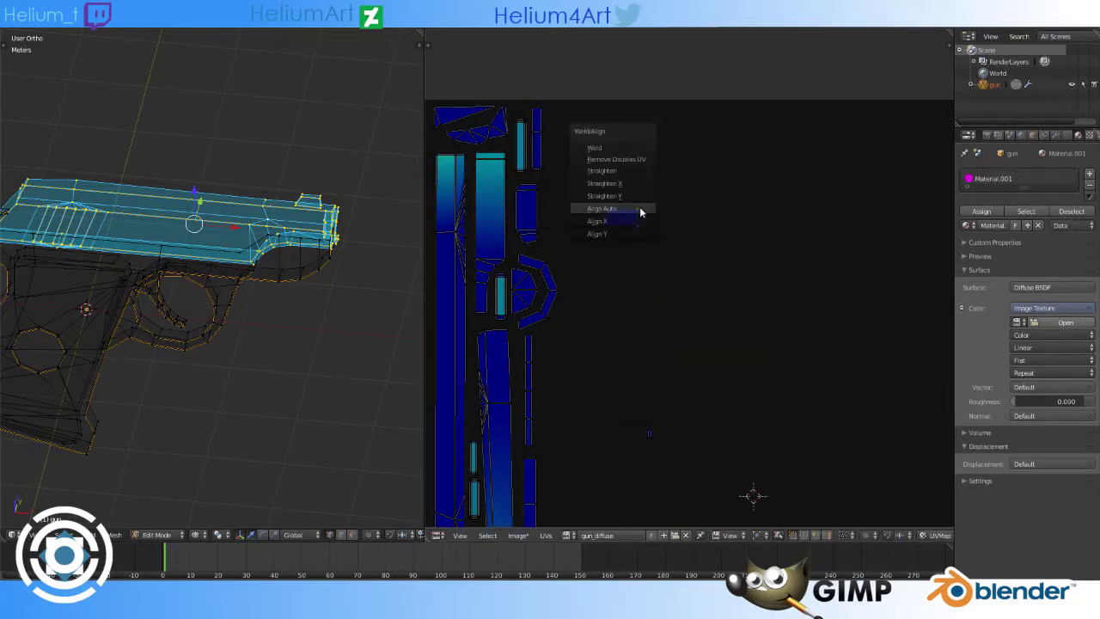
pyautogui.click(640, 212)
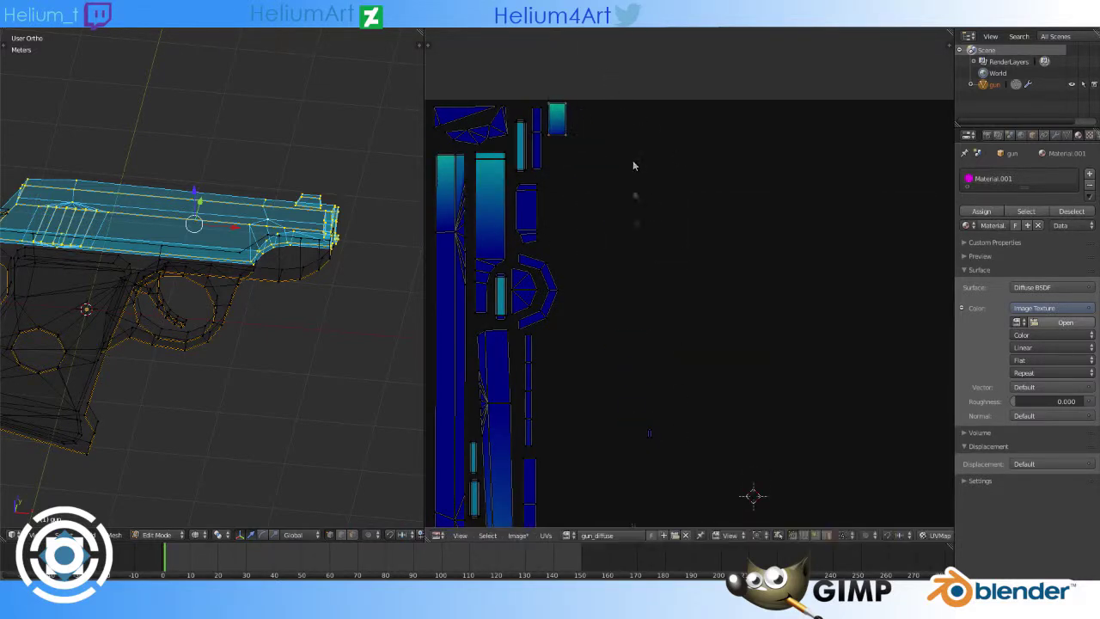
# Step: Reposition the small selected UV pieces beside the top islands
pyautogui.press('g')
pyautogui.click(722, 186)
pyautogui.scroll(-2, 721, 258)
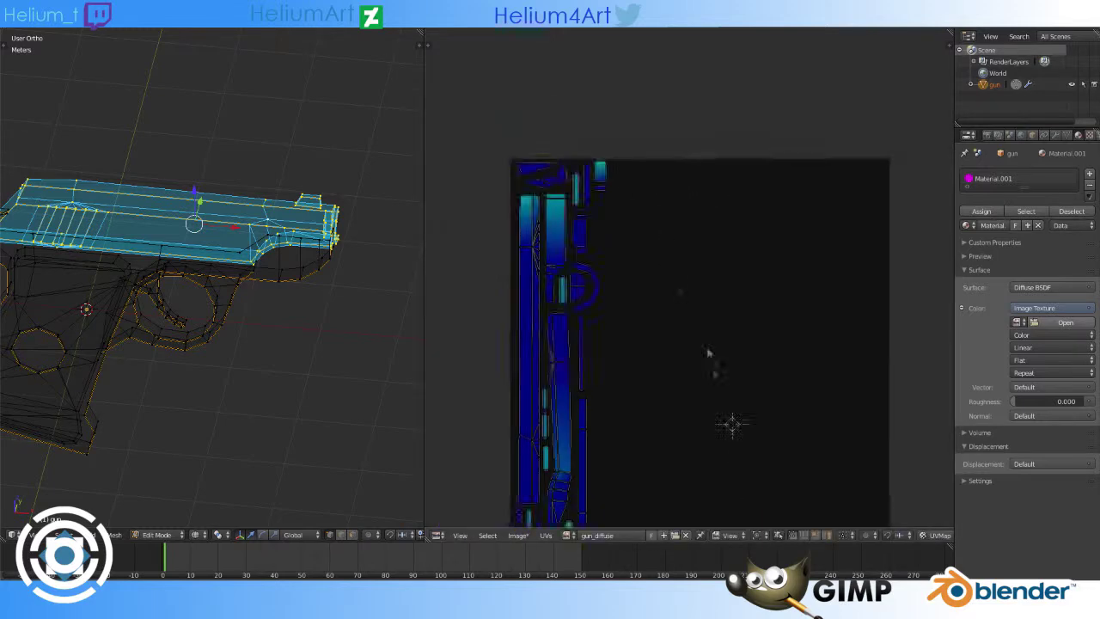
pyautogui.moveTo(710, 358); pyautogui.dragTo(730, 189, button='middle')
pyautogui.keyDown('shift'); pyautogui.moveTo(197, 318); pyautogui.dragTo(286, 284, button='middle'); pyautogui.keyUp('shift')
pyautogui.scroll(3, 730, 215)
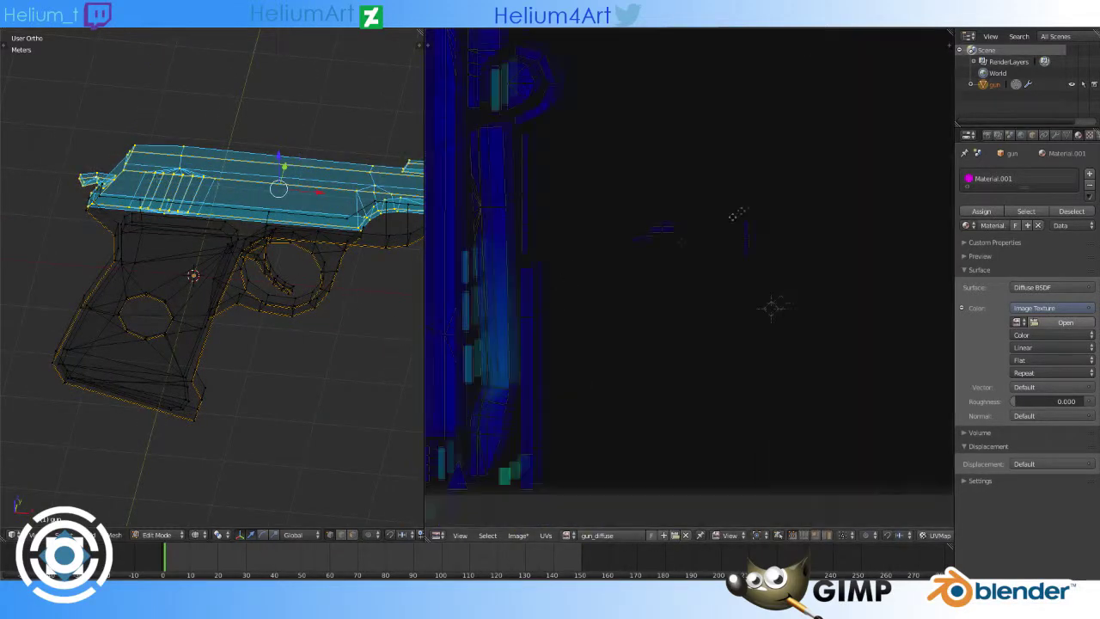
pyautogui.scroll(-2, 730, 215)
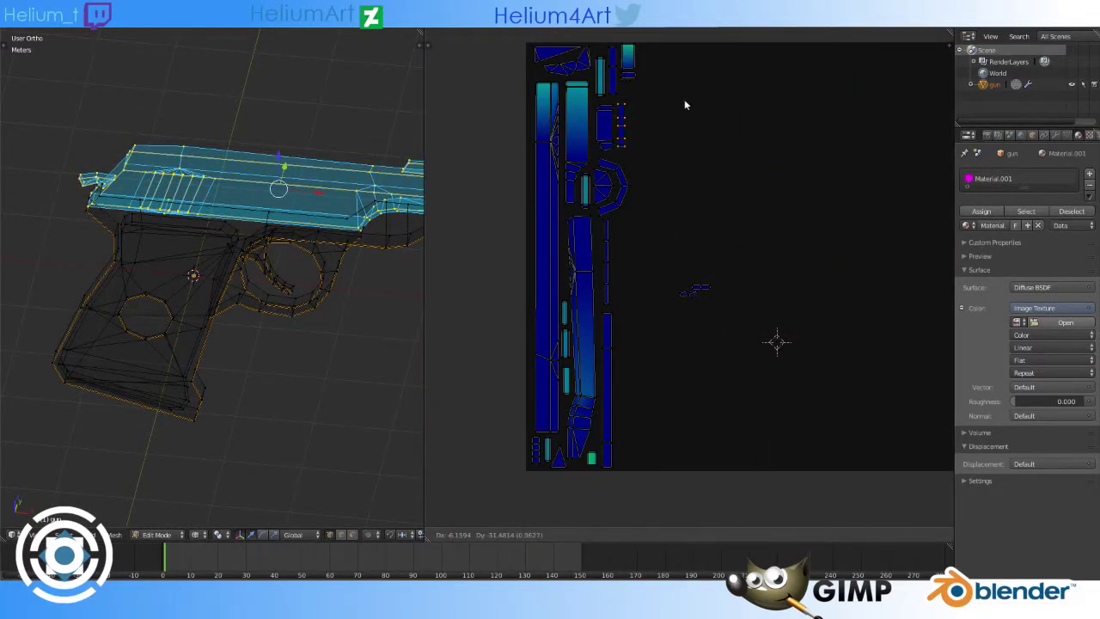
pyautogui.scroll(2, 699, 286)
pyautogui.scroll(-1, 699, 292)
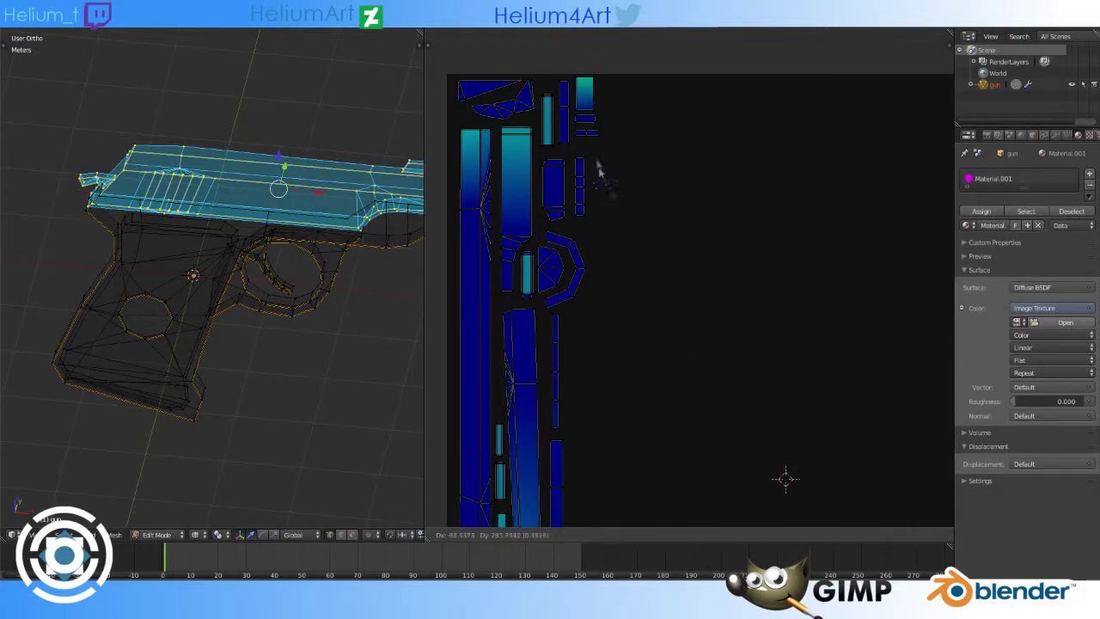
# Step: Set the small wedge-shaped UV island beside its neighbour near the short strips
pyautogui.moveTo(596, 167); pyautogui.dragTo(719, 490, button='middle')
pyautogui.scroll(2, 609, 380)
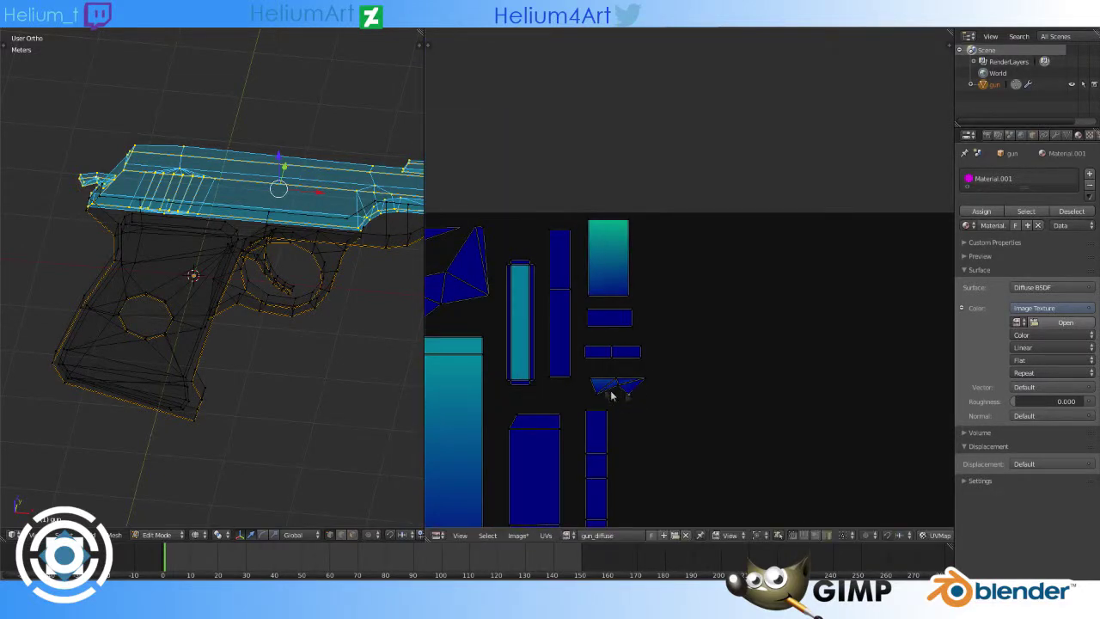
pyautogui.press('g')
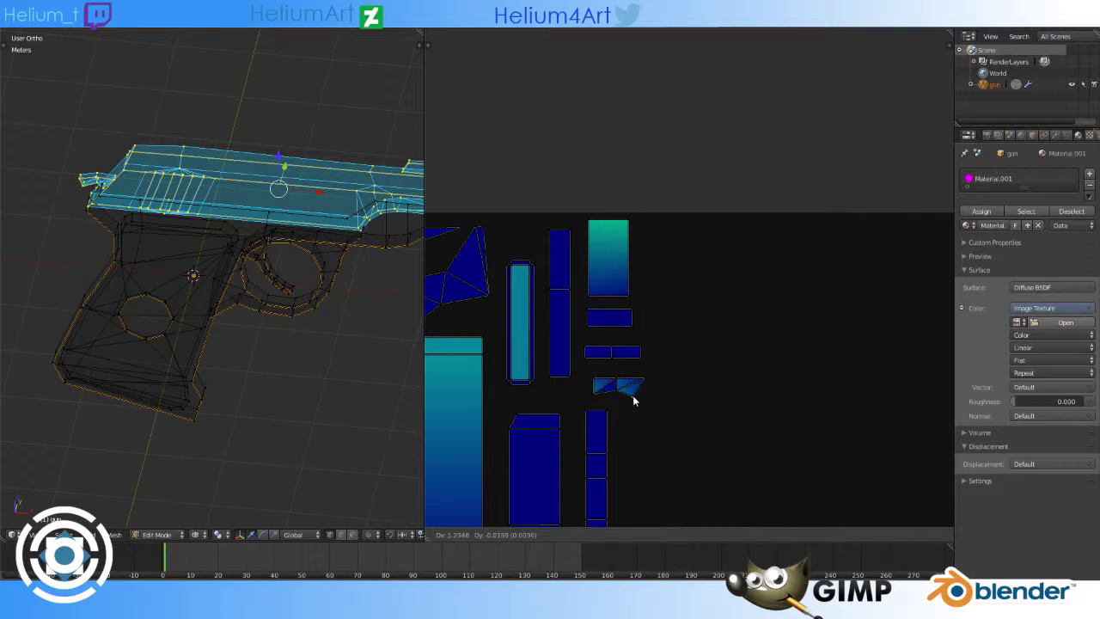
pyautogui.click(661, 406)
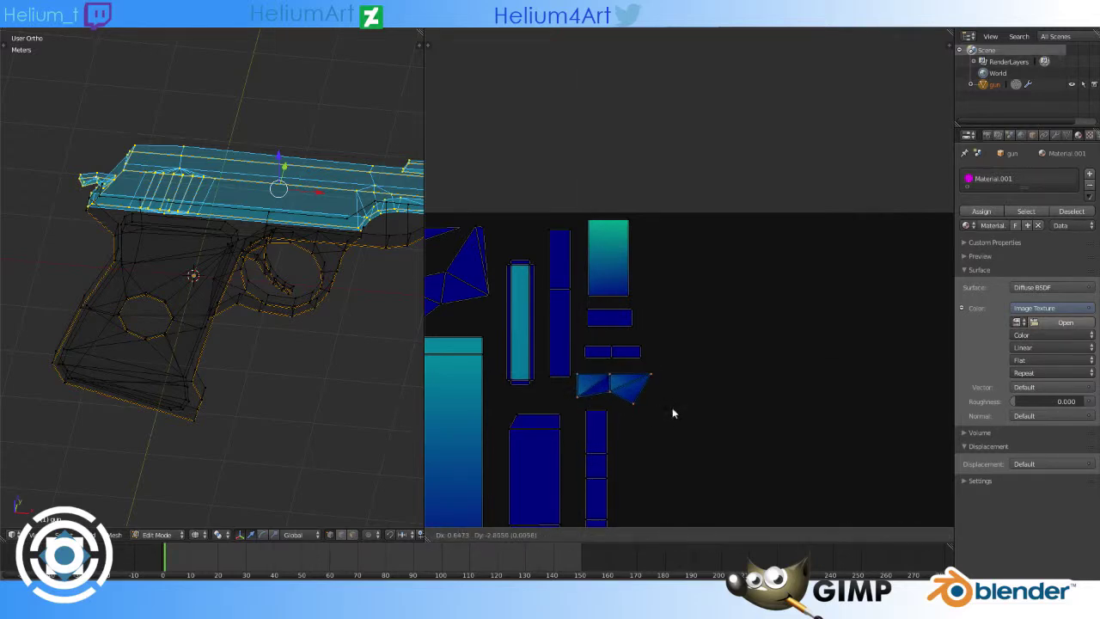
pyautogui.scroll(3, 672, 407)
pyautogui.scroll(-3, 608, 323)
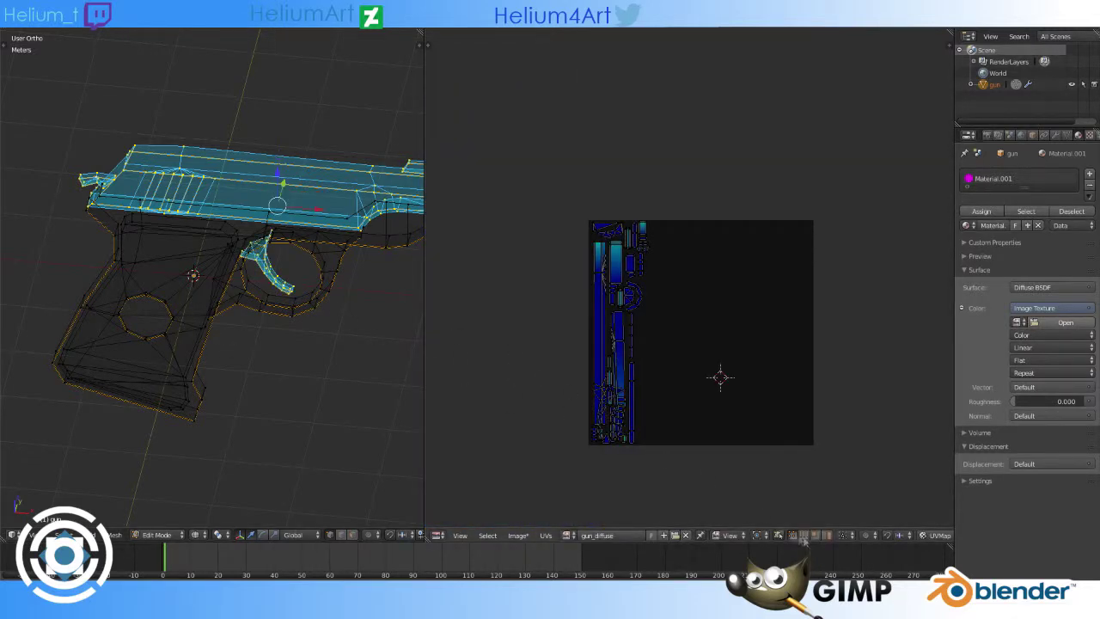
# Step: Select the trigger and slide in the 3D view and move the trigger UV islands to a new spot
pyautogui.rightClick(283, 257)
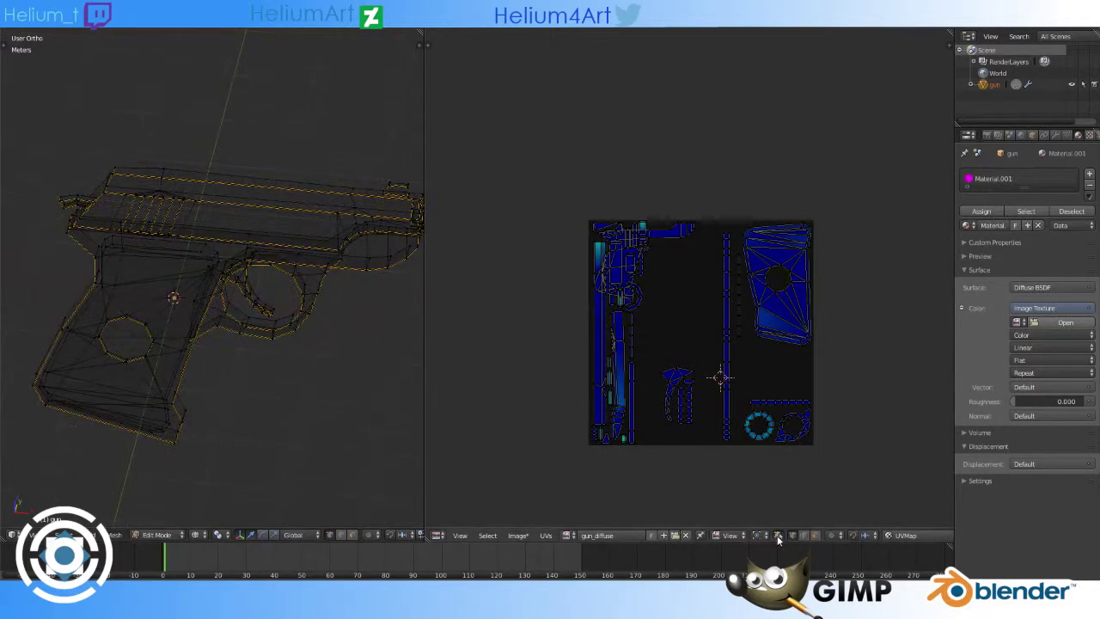
pyautogui.rightClick(389, 183)
pyautogui.press('l')
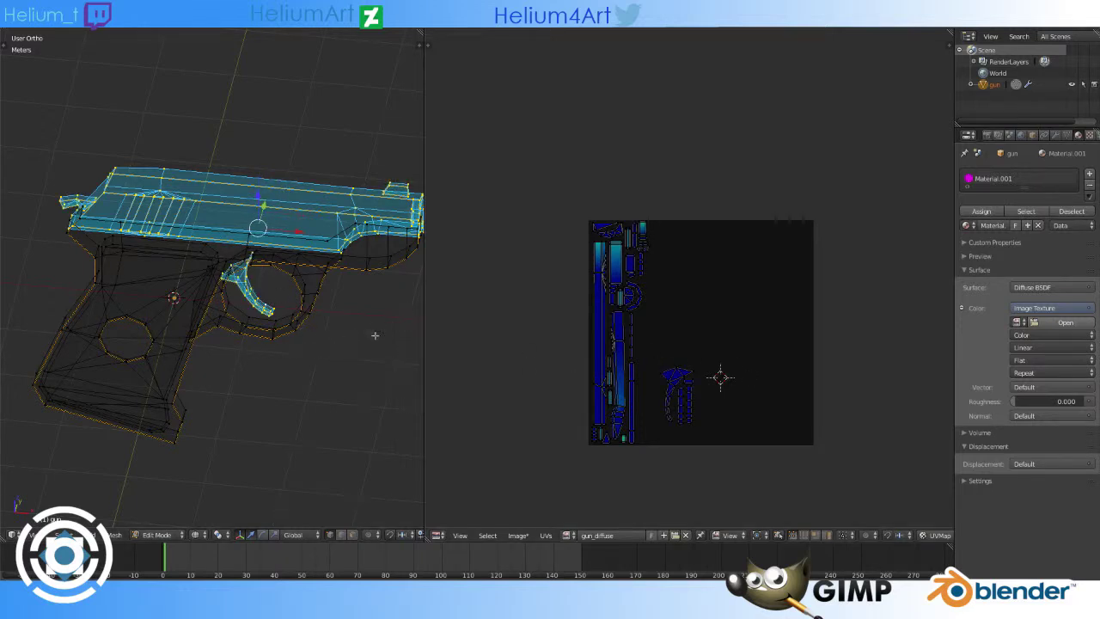
pyautogui.moveTo(374, 335); pyautogui.dragTo(386, 317, button='middle')
pyautogui.scroll(6, 704, 369)
pyautogui.press('g')
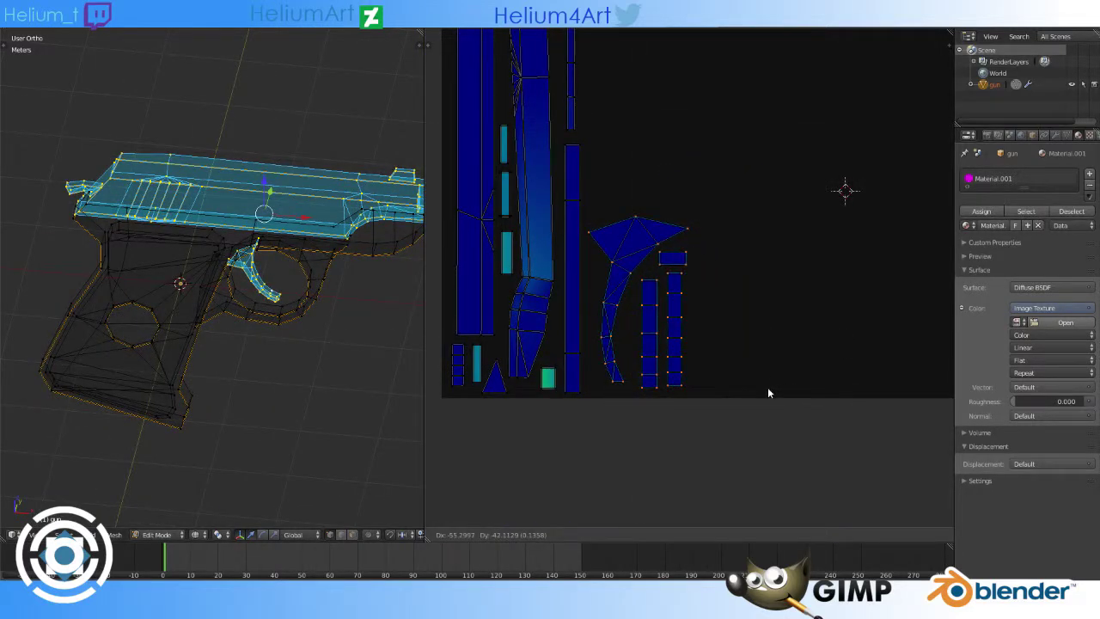
pyautogui.click(769, 393)
# Step: Select the trigger guard and grip parts and reposition the grip's UV islands
pyautogui.scroll(-4, 496, 329)
pyautogui.press('l')
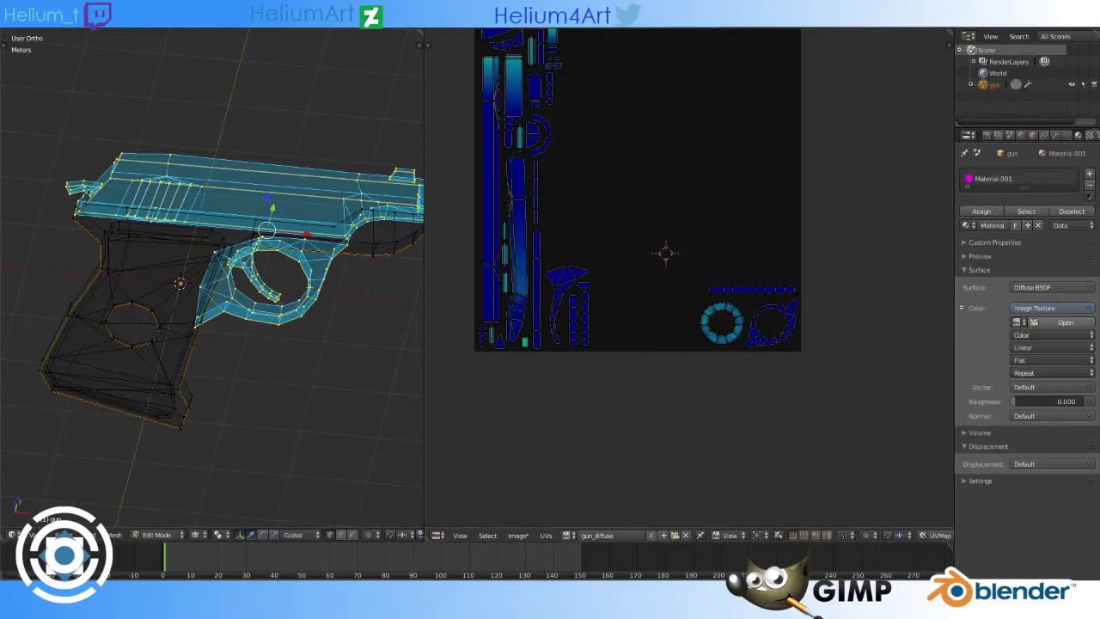
pyautogui.press('l')
pyautogui.press('a')
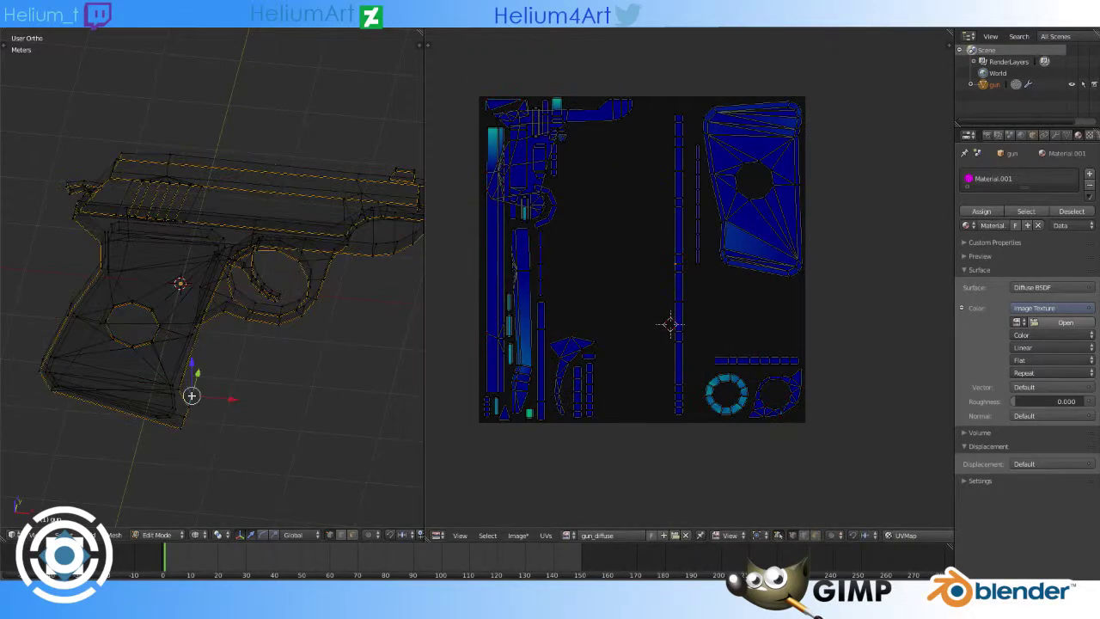
pyautogui.press('l')
pyautogui.press('g')
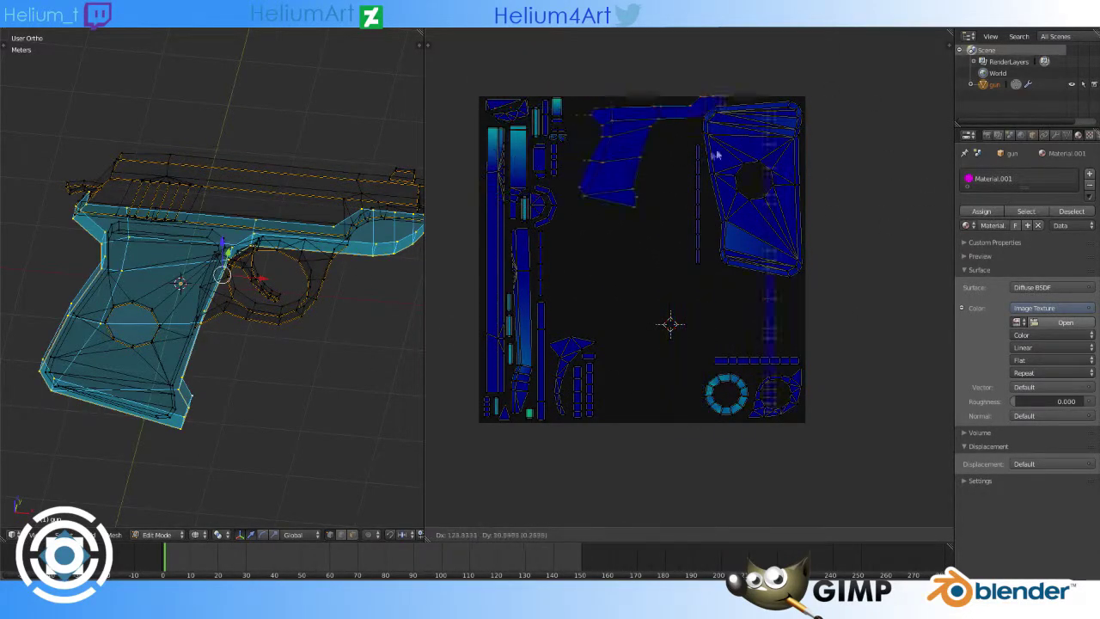
pyautogui.click(703, 176)
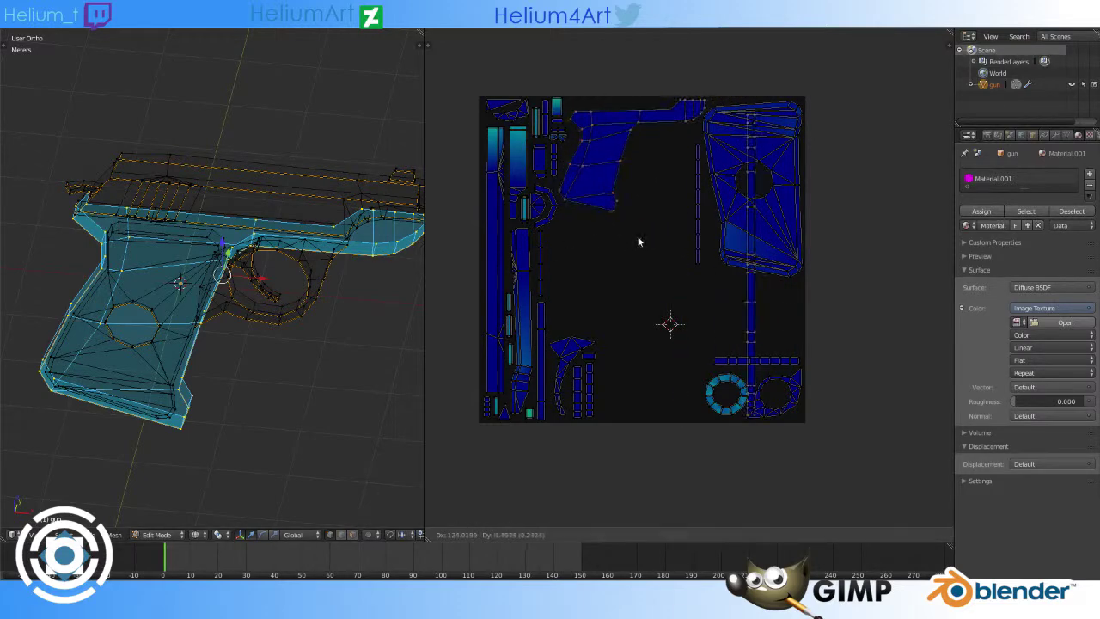
# Step: Isolate the grip part and park its UV islands to the right of the image
pyautogui.press('l')
pyautogui.press('l')
pyautogui.hotkey('shift', 'l')
pyautogui.hotkey('shift', 'l')
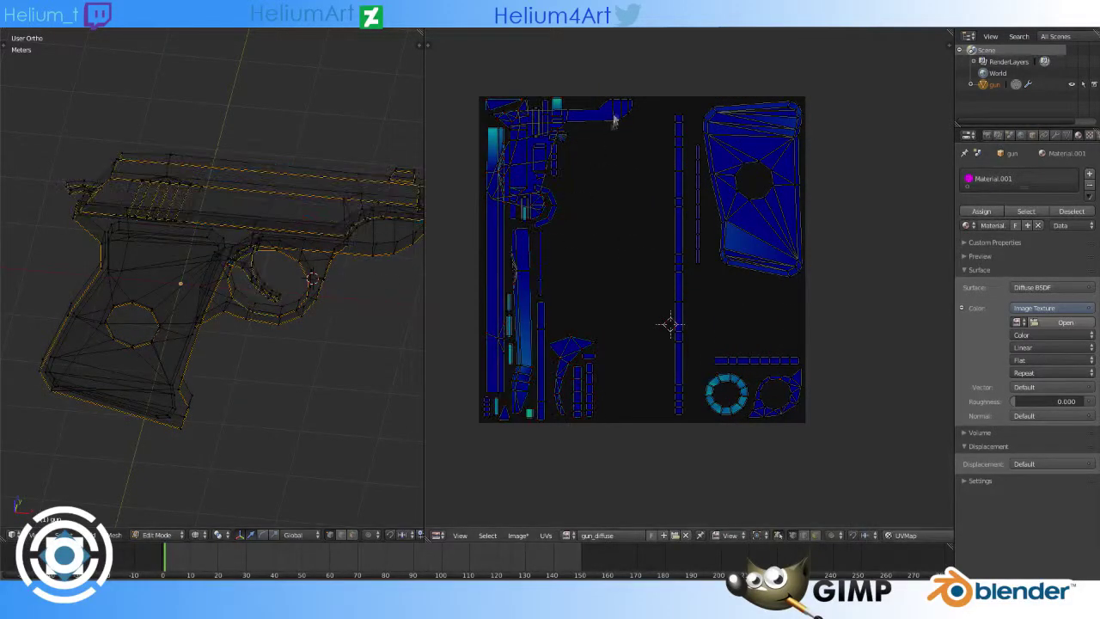
pyautogui.press('a')
pyautogui.press('a')
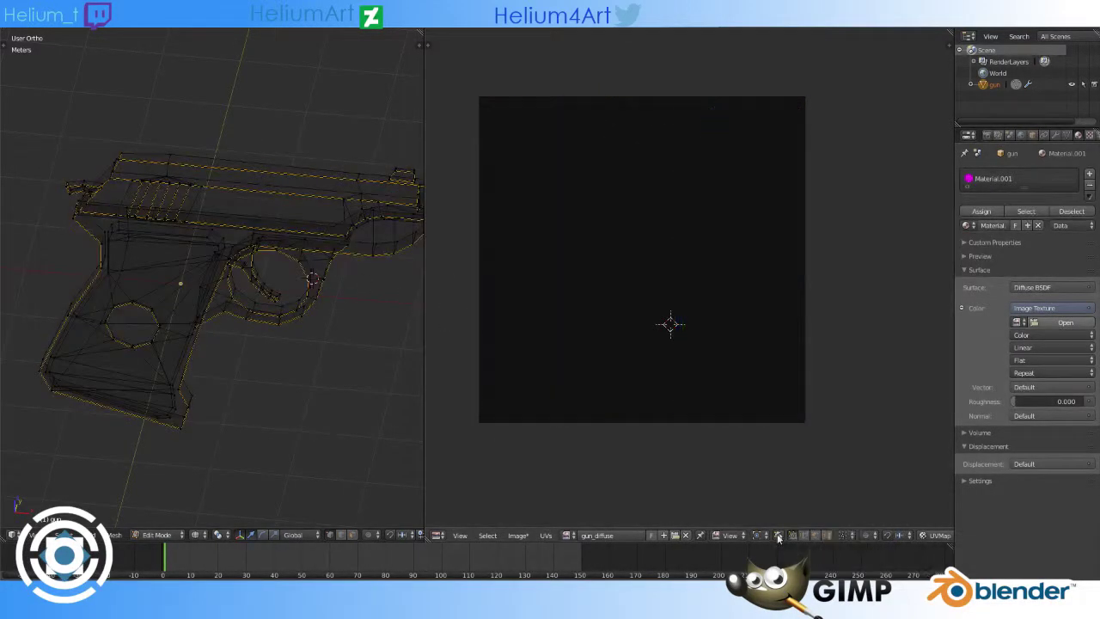
pyautogui.press('l')
pyautogui.press('l')
pyautogui.press('g')
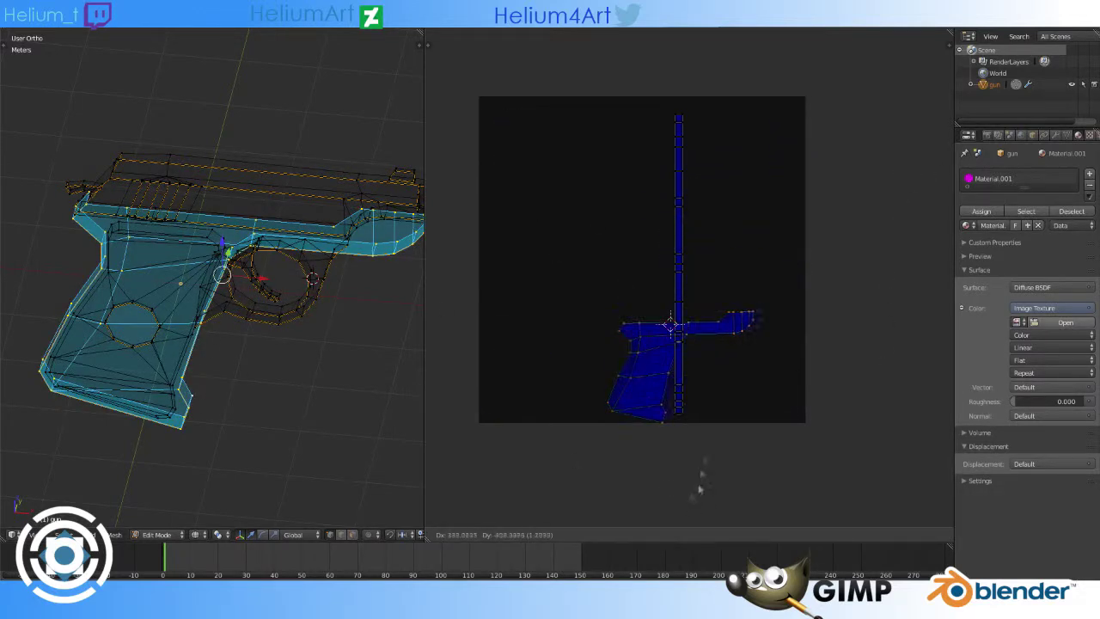
pyautogui.click(546, 535)
pyautogui.press('g')
pyautogui.click(677, 207)
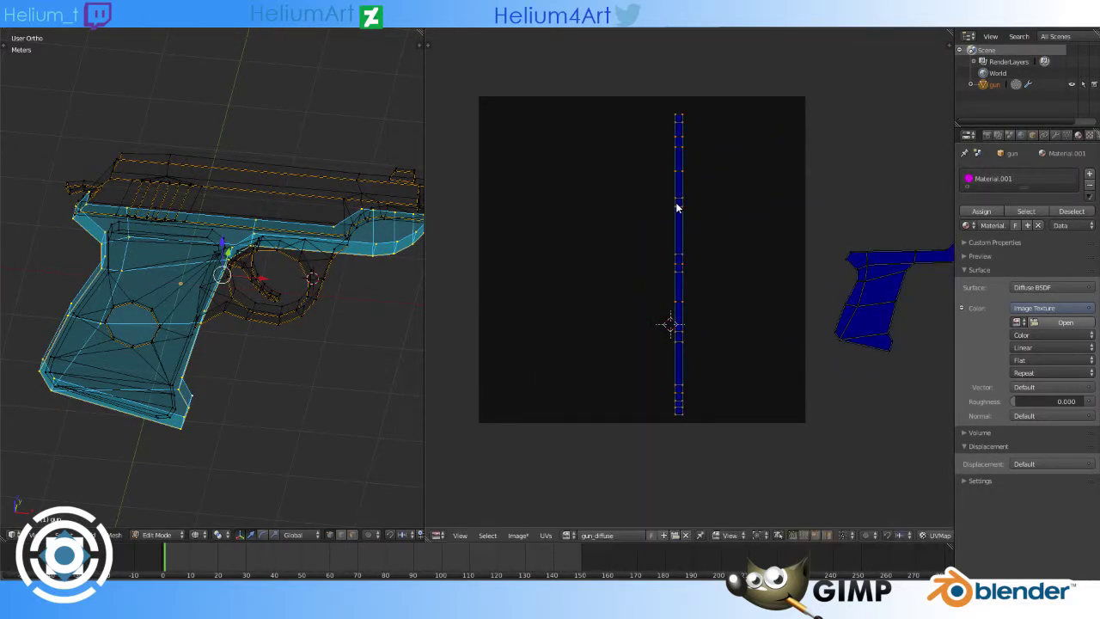
# Step: Move the grip island into the texture's top area and rotate it about 90°
pyautogui.press('a')
pyautogui.press('l')
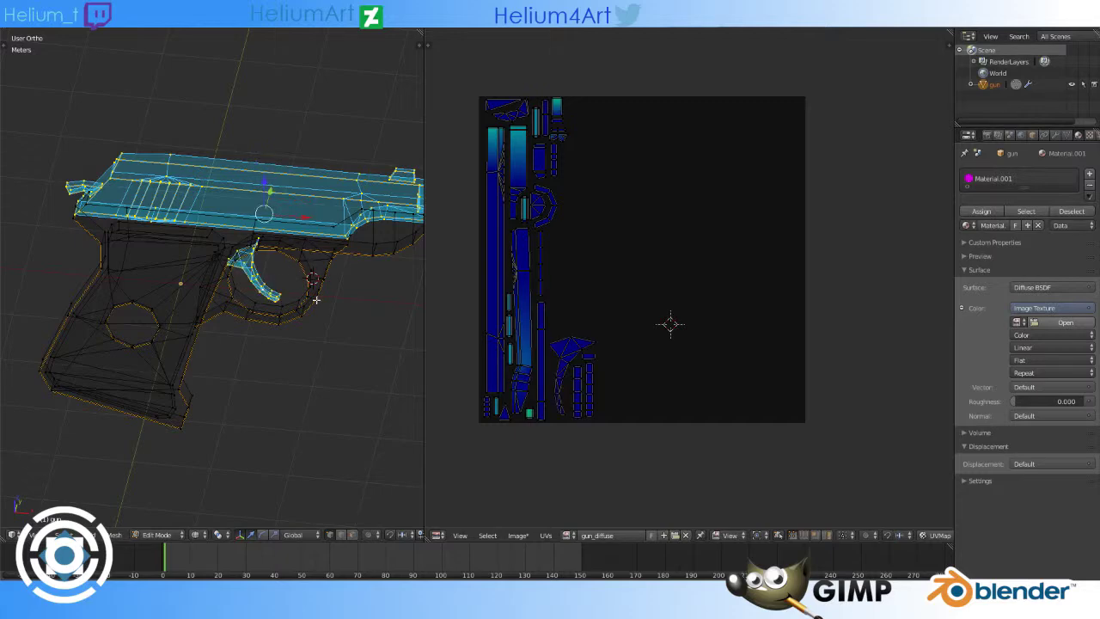
pyautogui.press('l')
pyautogui.moveTo(315, 300); pyautogui.dragTo(417, 292, button='middle')
pyautogui.press('l')
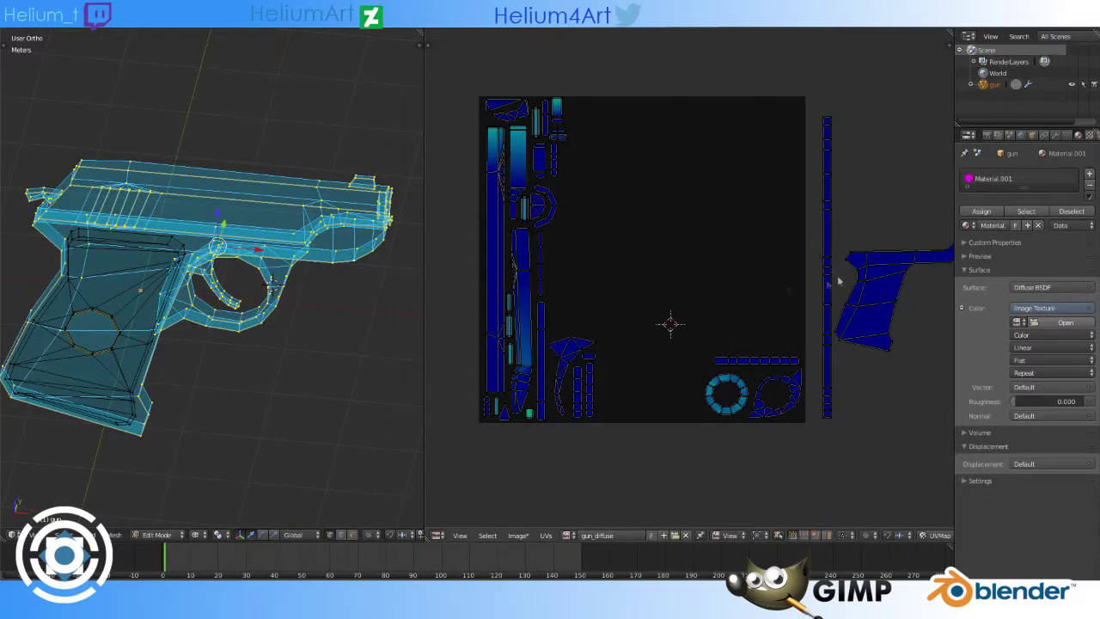
pyautogui.press('g')
pyautogui.click(927, 178)
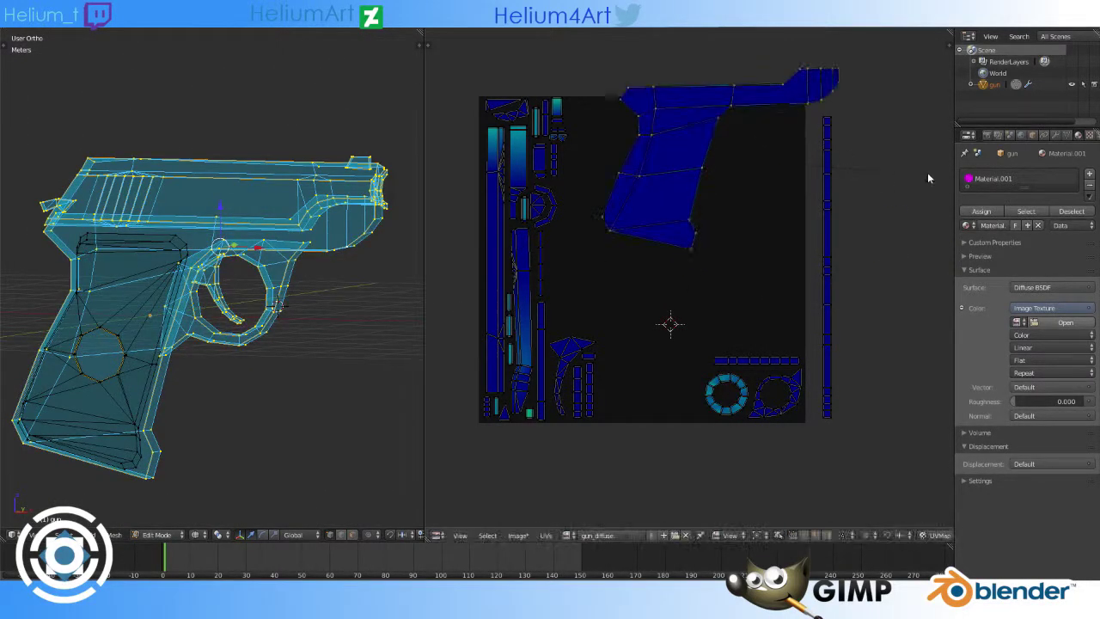
pyautogui.press('r')
pyautogui.click(911, 234)
# Step: Shift the long vertical strip island leftwards and adjust the grip island's layout
pyautogui.rightClick(826, 240)
pyautogui.press('g')
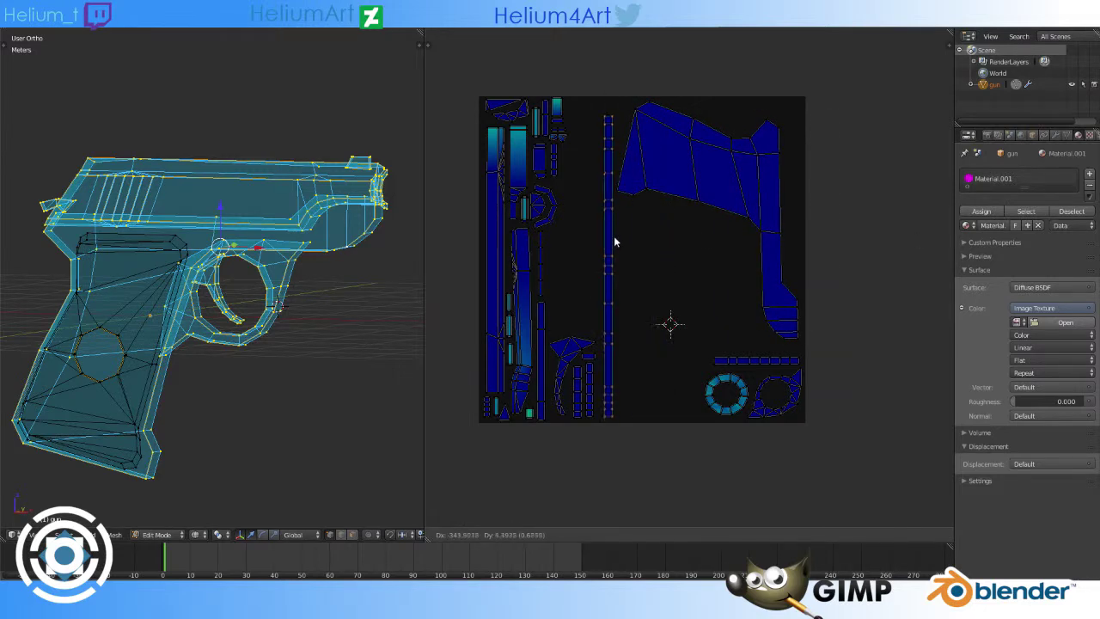
pyautogui.click(608, 238)
pyautogui.press('l')
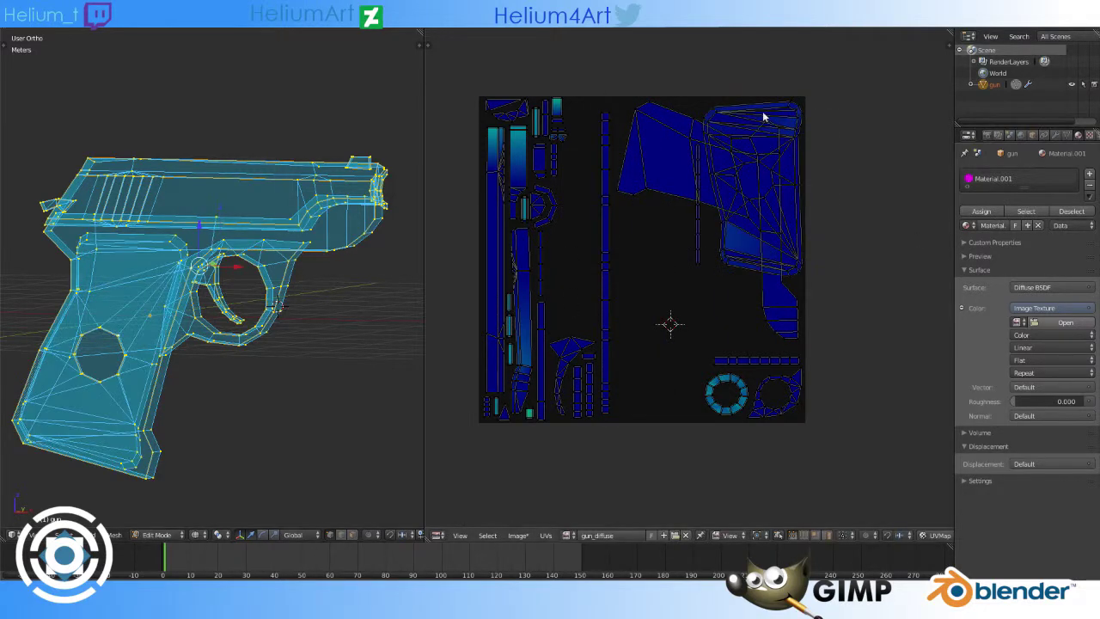
pyautogui.press('g')
pyautogui.click(735, 178)
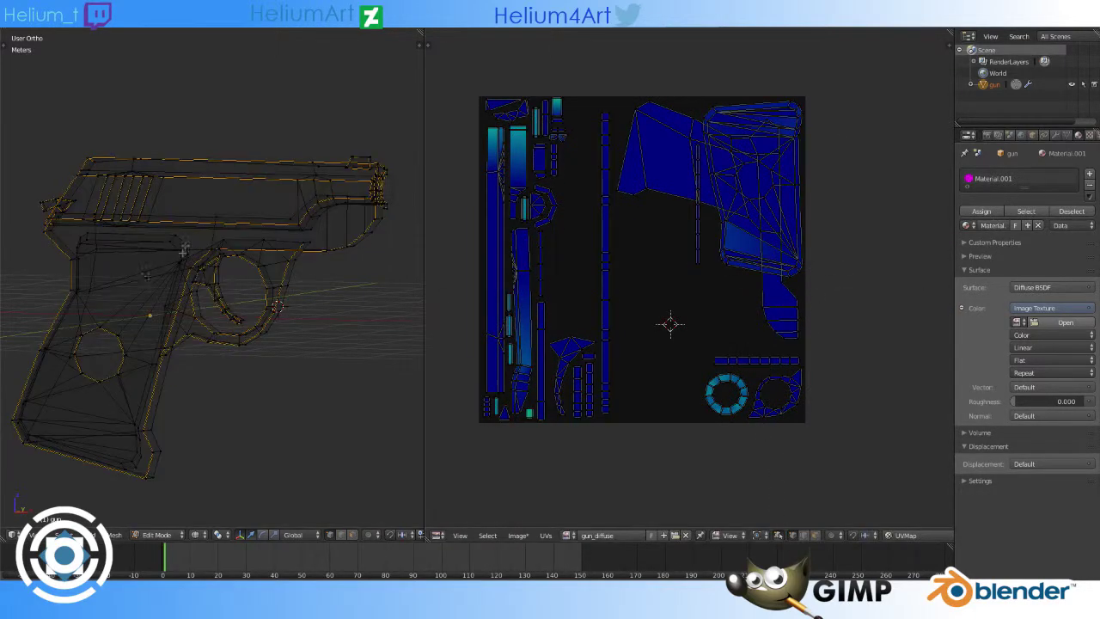
# Step: Rotate the ring island about 104° into the middle and drop the horizontal strip to the bottom edge
pyautogui.click(633, 290)
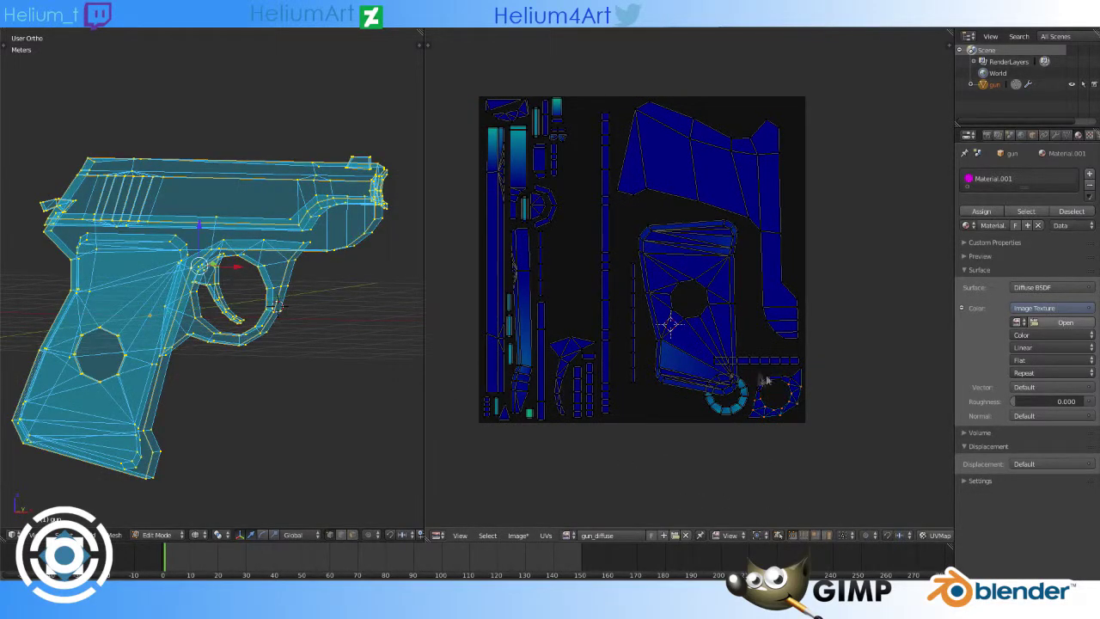
pyautogui.press('r')
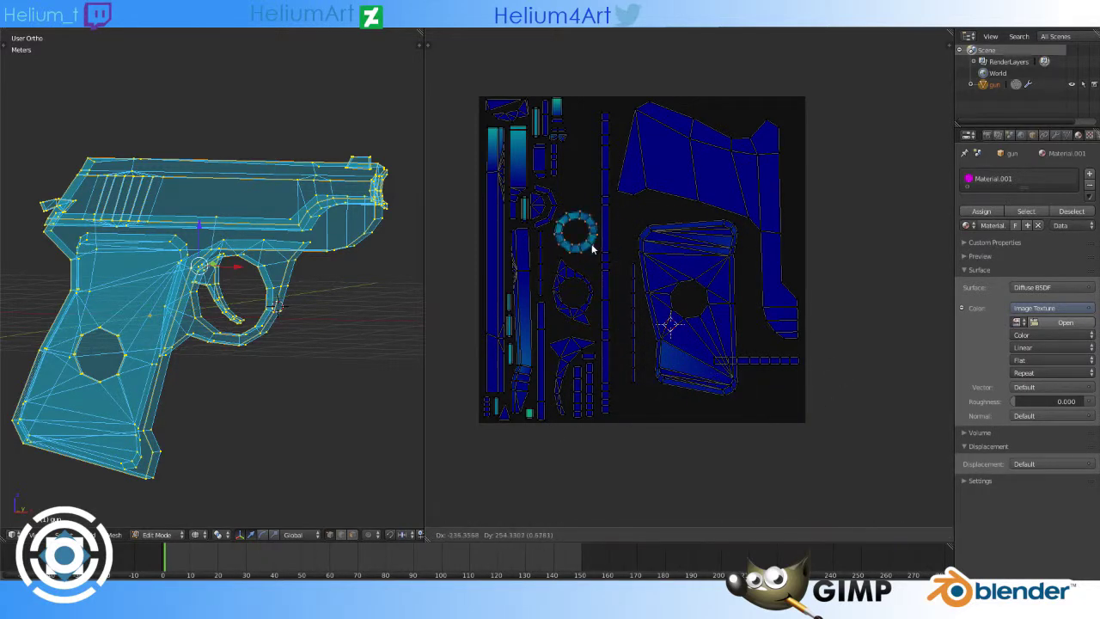
pyautogui.click(674, 250)
pyautogui.press('g')
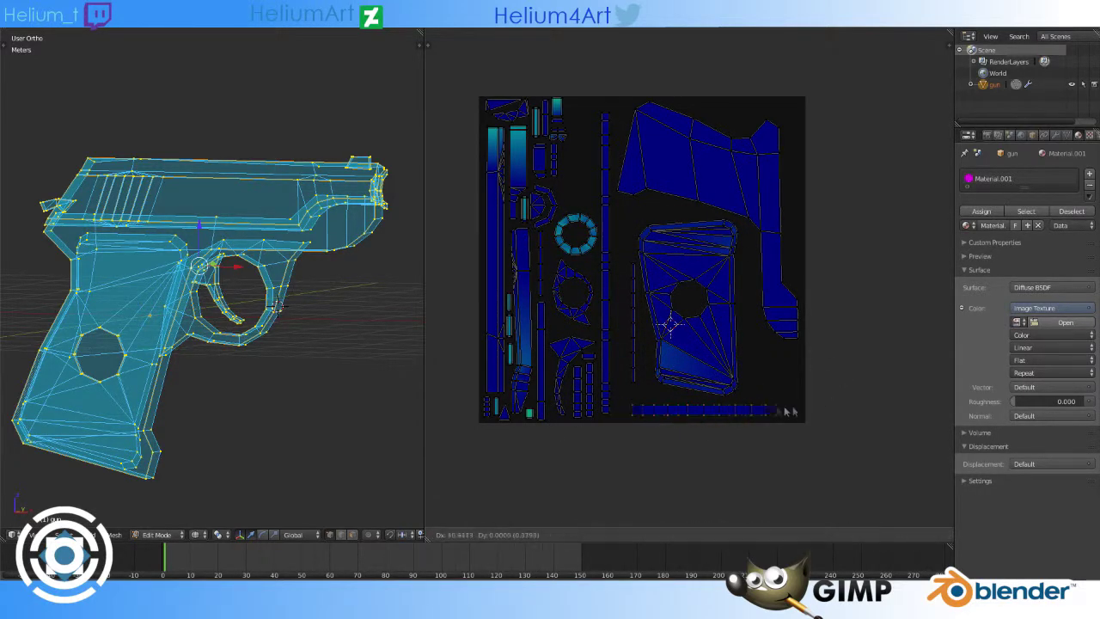
pyautogui.click(723, 413)
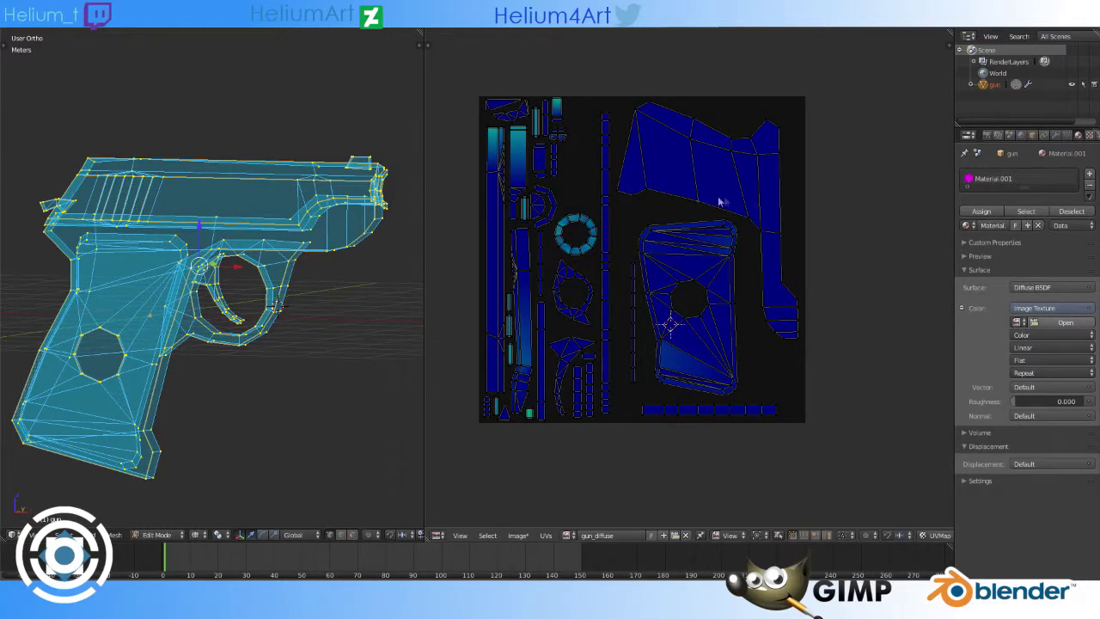
pyautogui.press('g')
pyautogui.click(731, 246)
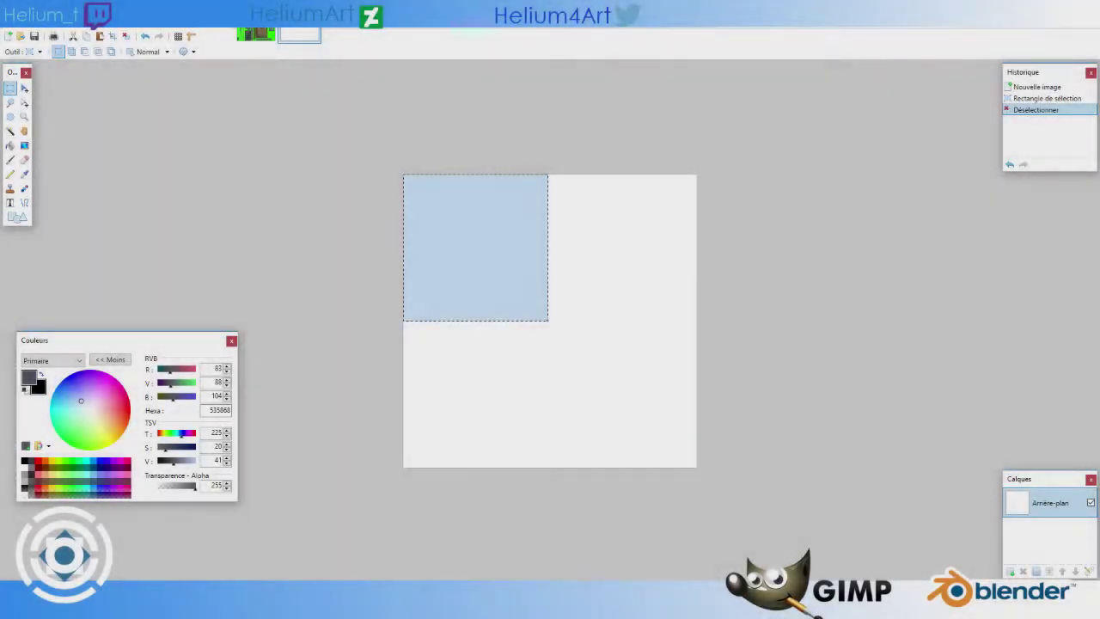
# Step: Fill the top-left block of the canvas with dark grey 3D414C
pyautogui.moveTo(538, 297); pyautogui.dragTo(549, 322)
pyautogui.click(411, 182)
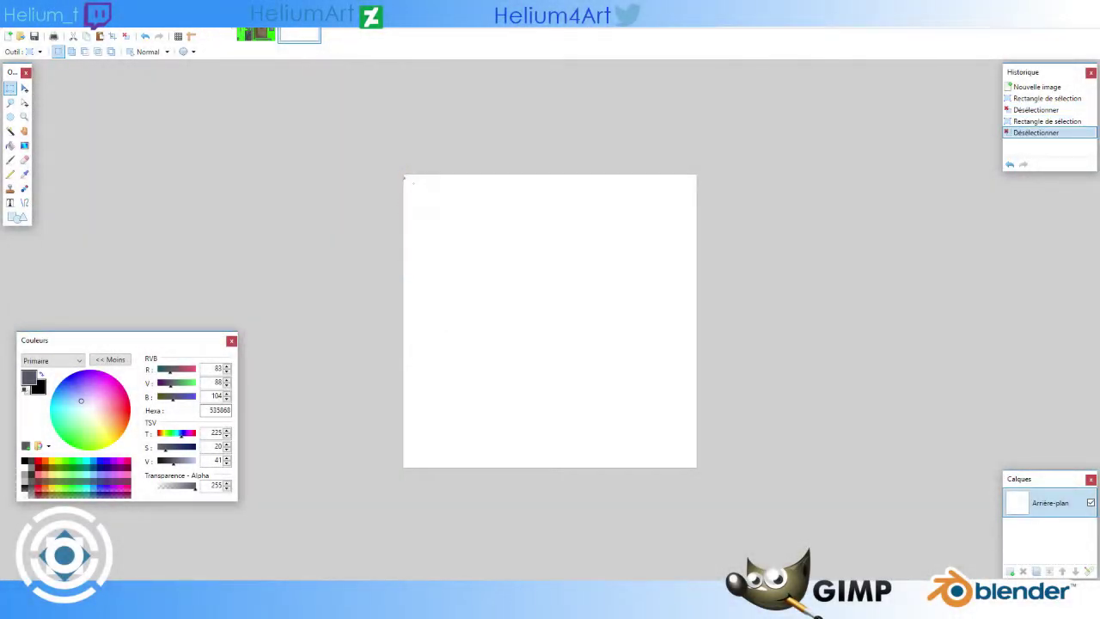
pyautogui.moveTo(403, 175); pyautogui.dragTo(525, 287)
pyautogui.press('f')
pyautogui.click(464, 213)
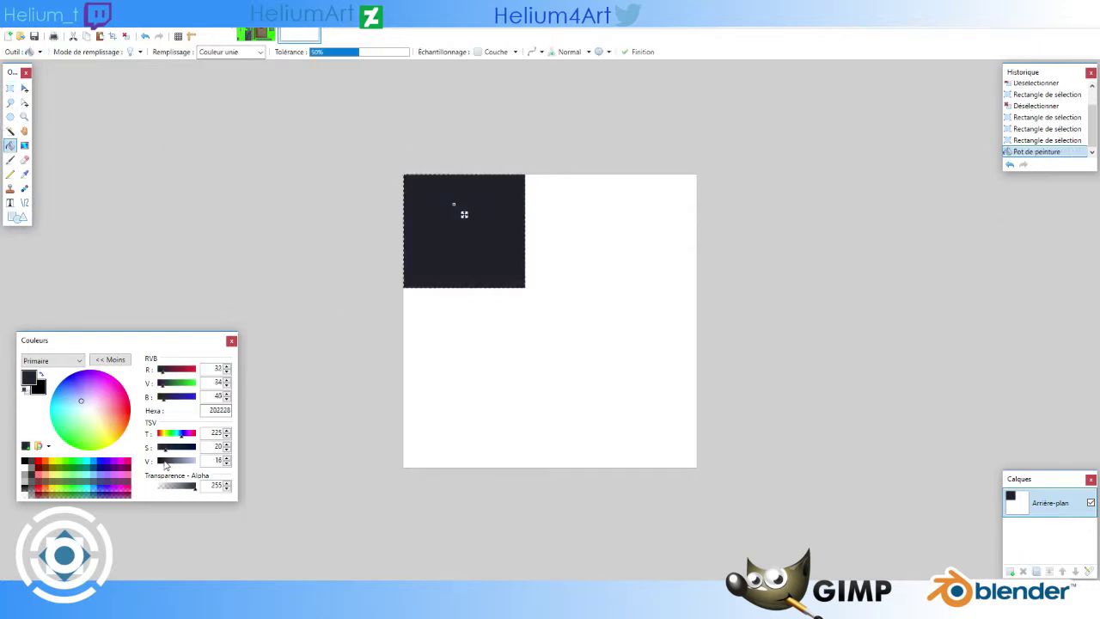
pyautogui.press('s')
pyautogui.hotkey('ctrl', 'd')
# Step: Fill the block next to it with slate grey 666C7F
pyautogui.click(526, 176)
pyautogui.moveTo(525, 176)
pyautogui.mouseDown()
pyautogui.moveTo(602, 278)
pyautogui.moveTo(630, 288)
pyautogui.mouseUp()
pyautogui.press('f')
pyautogui.click(569, 216)
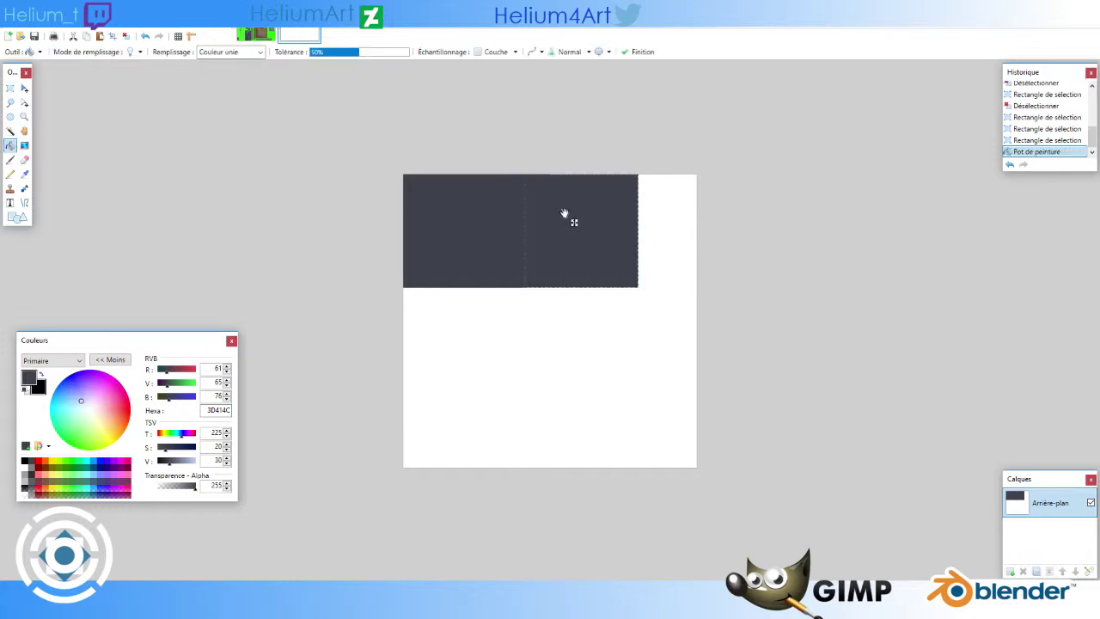
pyautogui.moveTo(183, 464); pyautogui.dragTo(178, 465)
pyautogui.press('s')
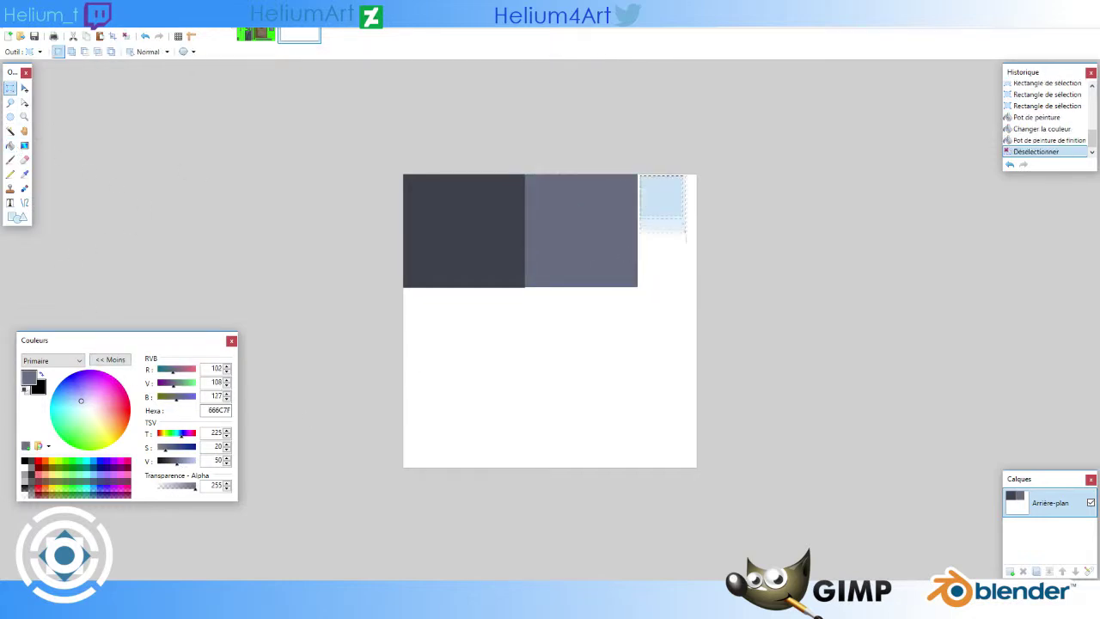
# Step: Fill the right column of the top row with black
pyautogui.moveTo(638, 175); pyautogui.dragTo(718, 279)
pyautogui.moveTo(637, 174); pyautogui.dragTo(702, 286)
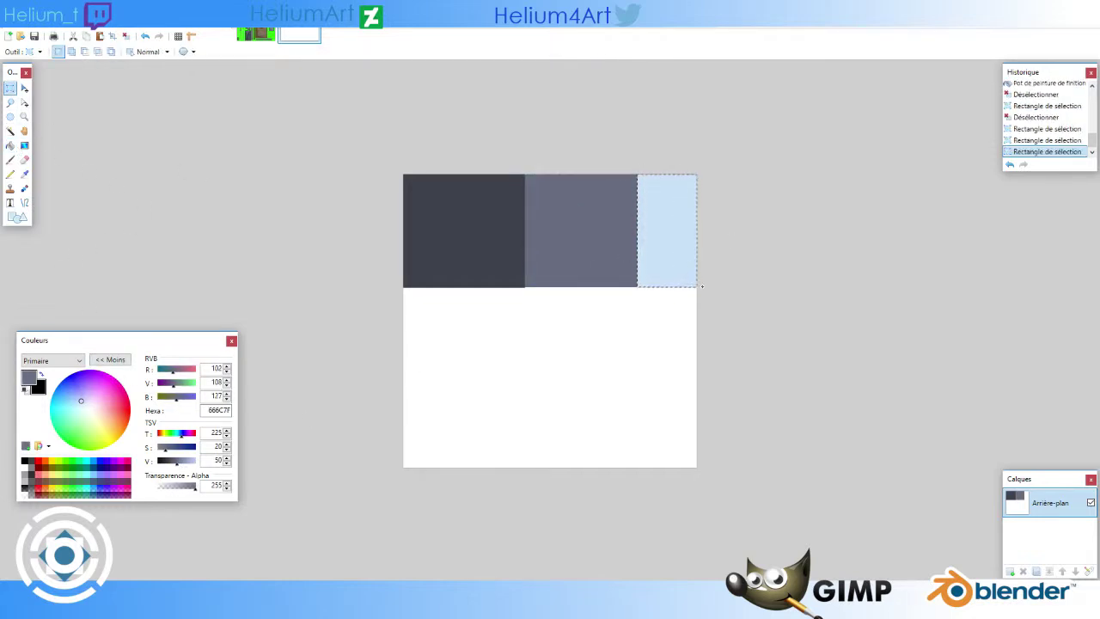
pyautogui.press('x')
pyautogui.press('f')
pyautogui.click(658, 232)
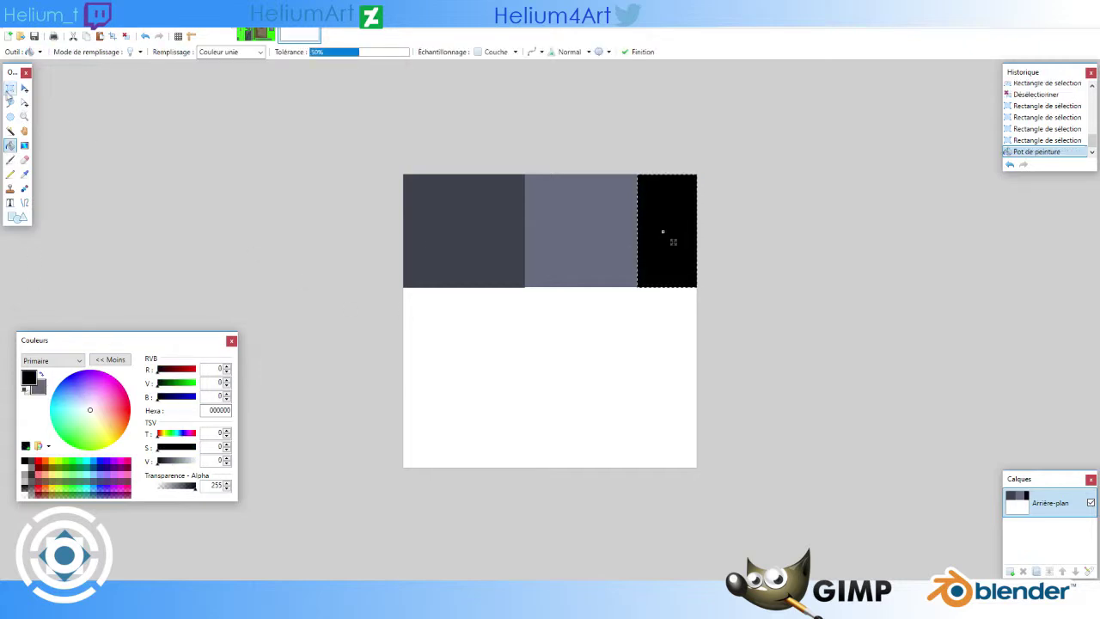
pyautogui.press('s')
pyautogui.moveTo(404, 288); pyautogui.dragTo(523, 392)
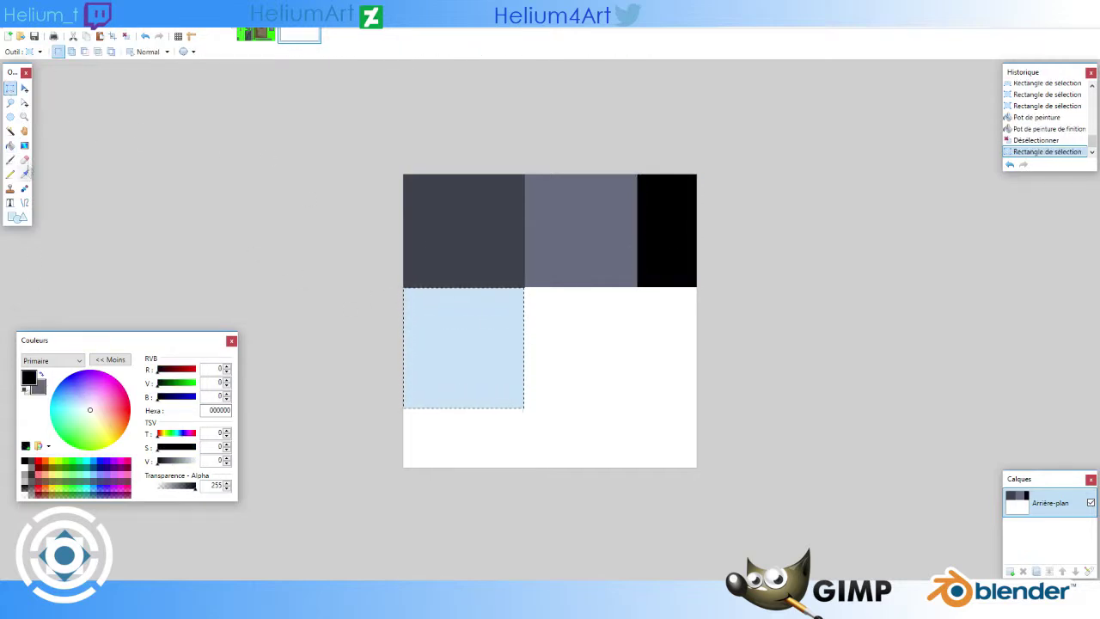
# Step: Fill the square below the dark block with dark grey 383838
pyautogui.press('f')
pyautogui.click(506, 356)
pyautogui.press('s')
pyautogui.hotkey('ctrl', 'd')
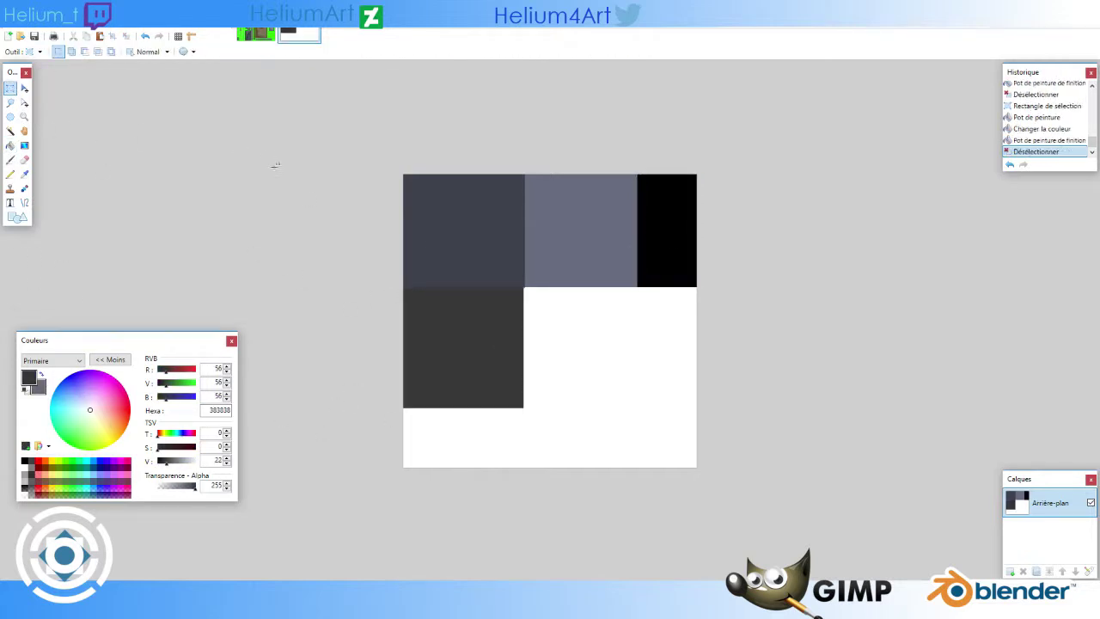
# Step: Fill the square beside it with a softened, greyish dark brown
pyautogui.moveTo(523, 286)
pyautogui.mouseDown()
pyautogui.moveTo(626, 409)
pyautogui.moveTo(638, 408)
pyautogui.mouseUp()
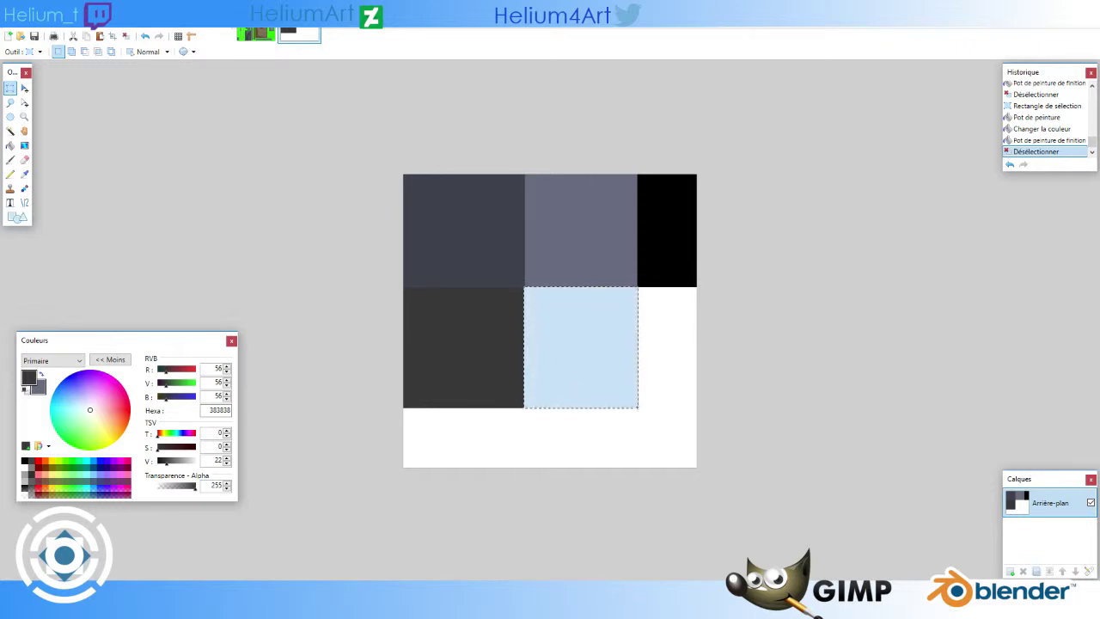
pyautogui.click(565, 365)
pyautogui.moveTo(523, 287); pyautogui.dragTo(637, 398)
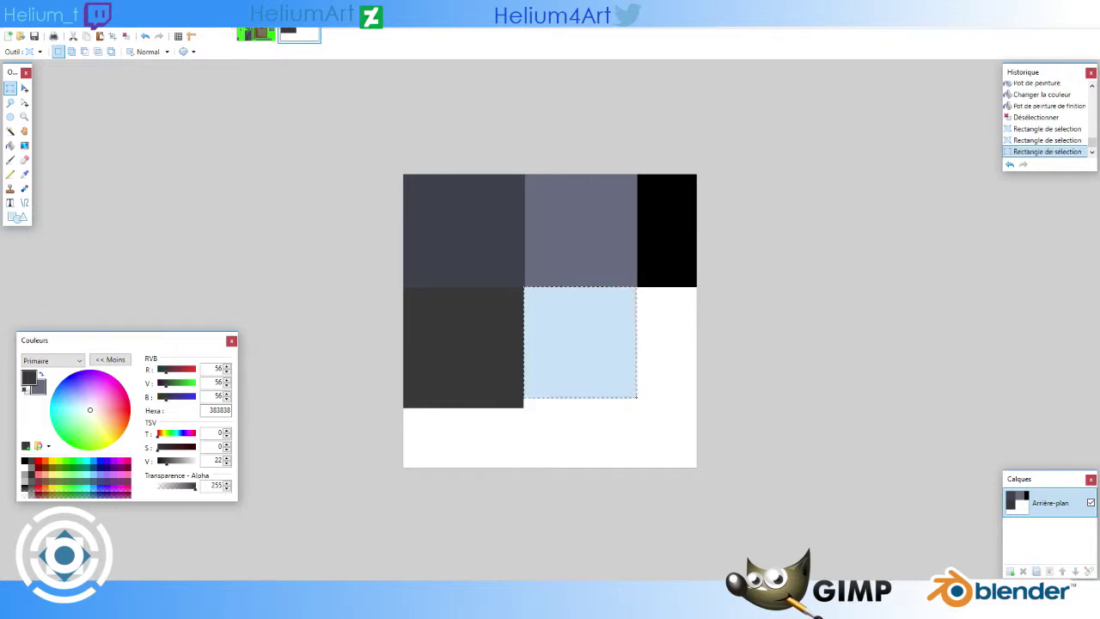
pyautogui.press('f')
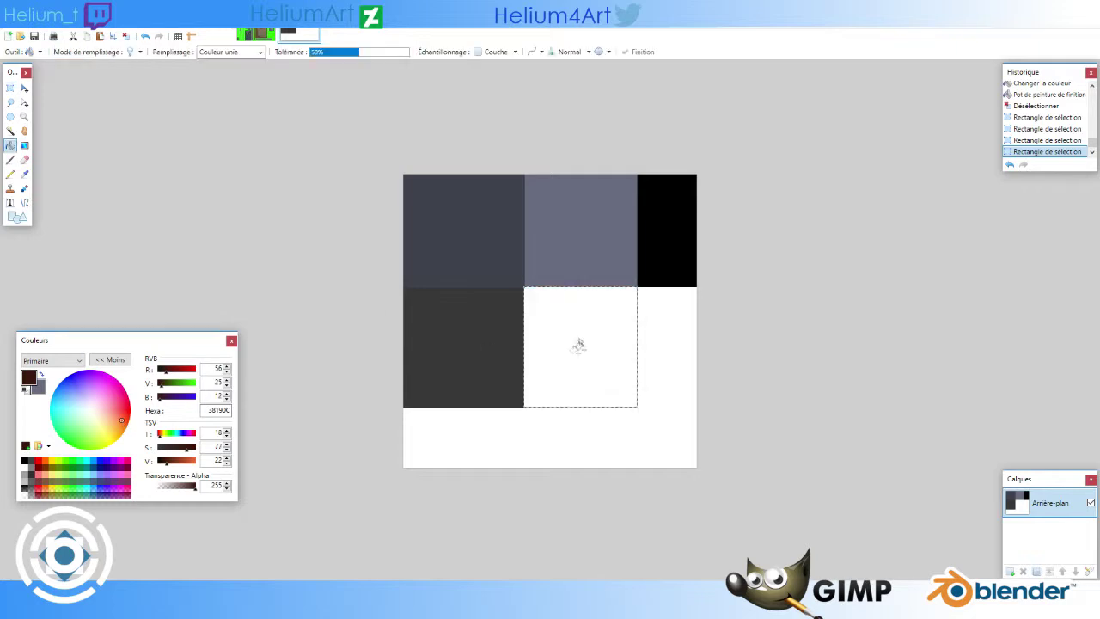
pyautogui.click(586, 347)
pyautogui.moveTo(187, 448)
pyautogui.mouseDown()
pyautogui.moveTo(171, 450)
pyautogui.moveTo(173, 462)
pyautogui.mouseUp()
pyautogui.press('s')
pyautogui.hotkey('ctrl', 'd')
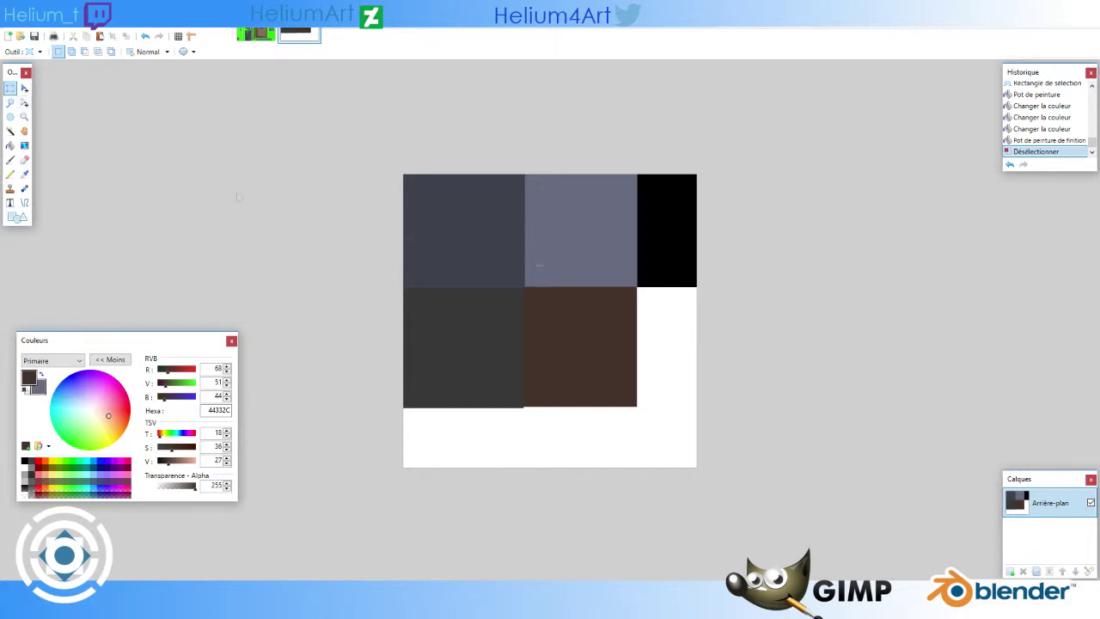
# Step: Fill the lower-right cell with a darker, desaturated brown
pyautogui.moveTo(637, 283); pyautogui.dragTo(708, 408)
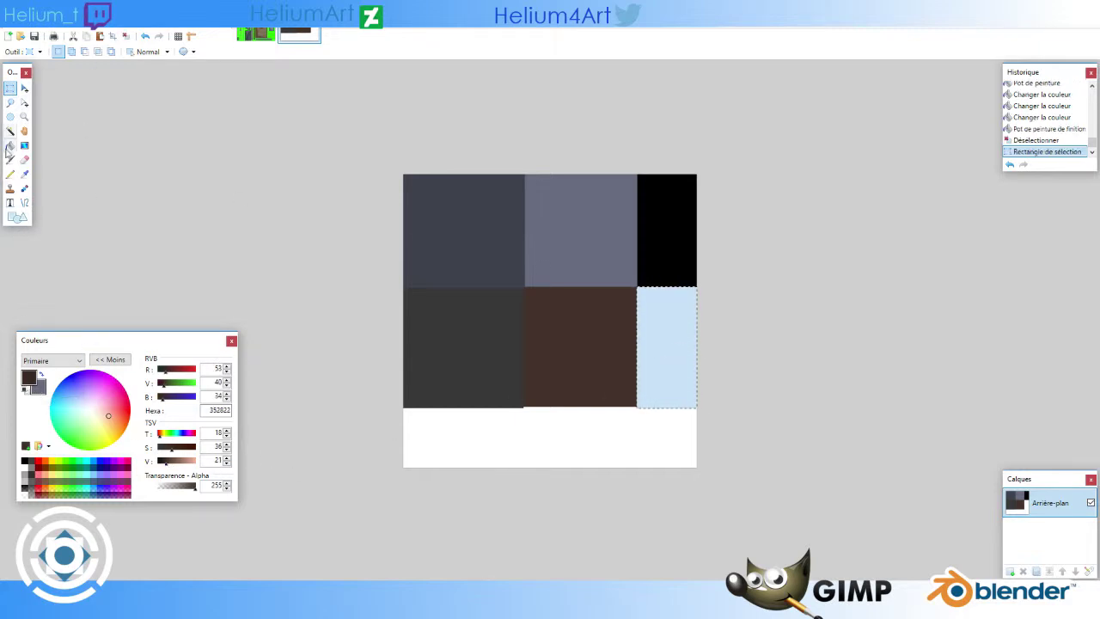
pyautogui.click(9, 147)
pyautogui.click(657, 317)
pyautogui.moveTo(176, 447); pyautogui.dragTo(164, 462)
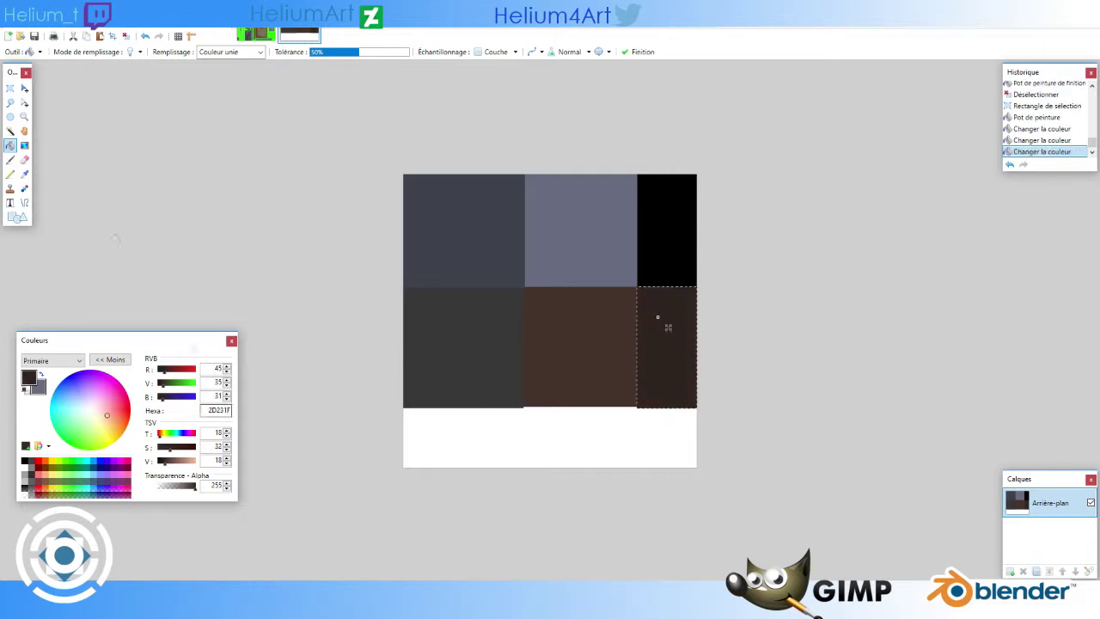
pyautogui.press('s')
pyautogui.hotkey('ctrl', 'd')
# Step: Fill the whole white bottom strip with dark charcoal
pyautogui.moveTo(398, 407); pyautogui.dragTo(698, 471)
pyautogui.click(373, 407)
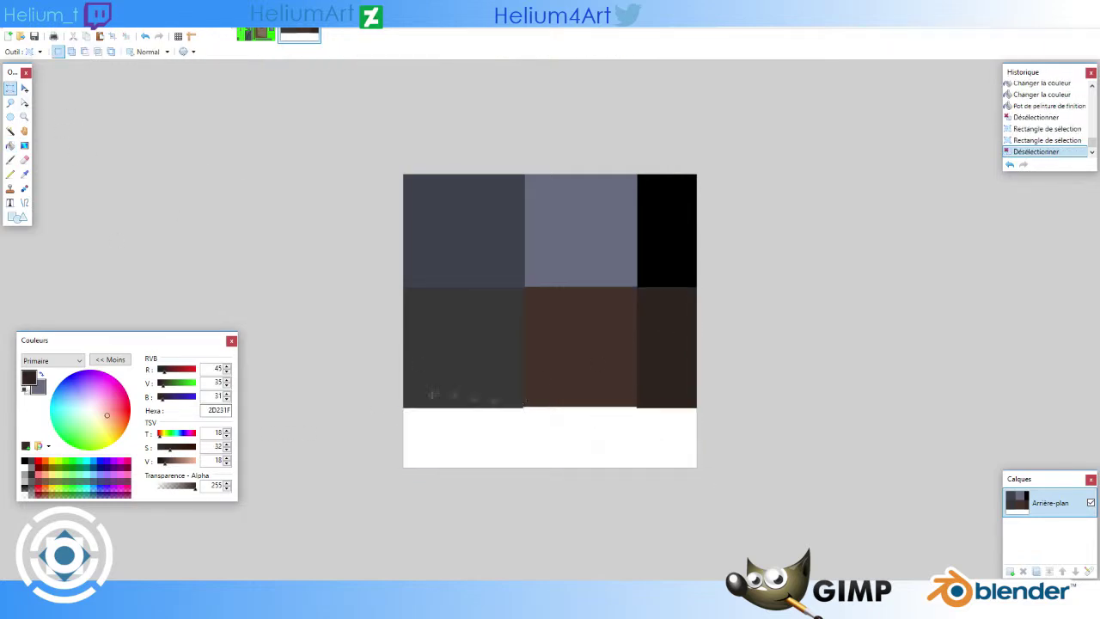
pyautogui.moveTo(399, 403); pyautogui.dragTo(698, 470)
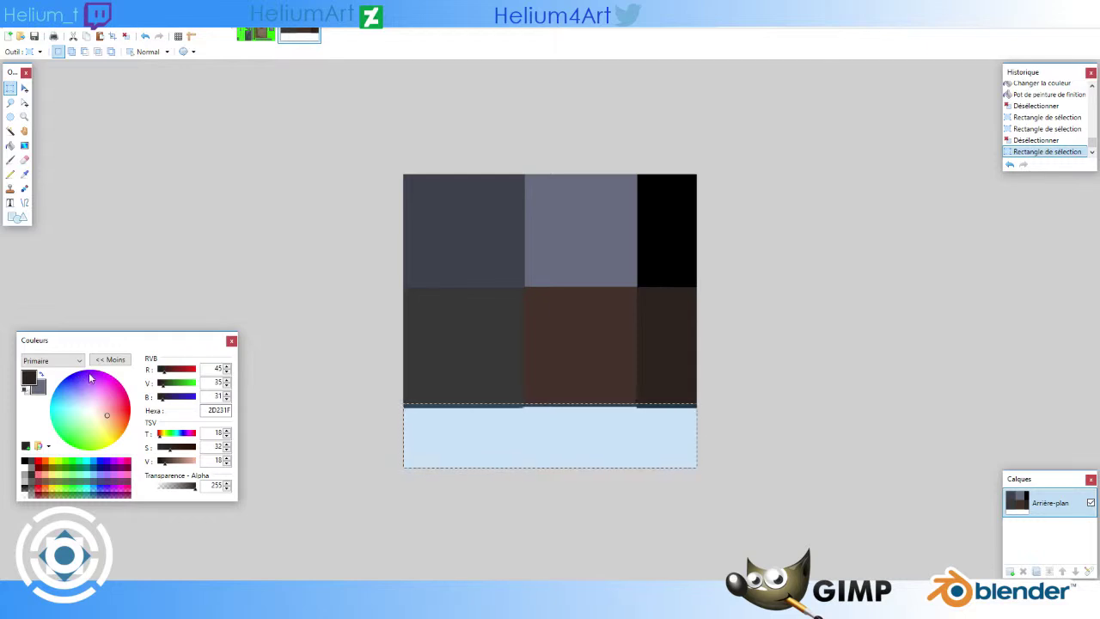
pyautogui.click(9, 145)
pyautogui.click(561, 441)
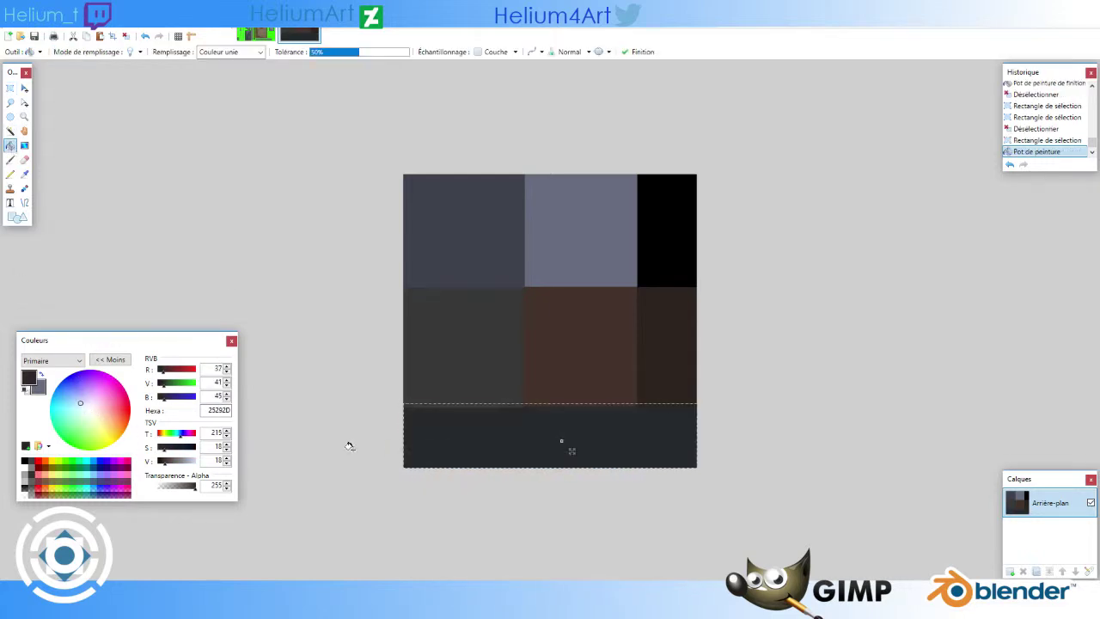
pyautogui.click(510, 404)
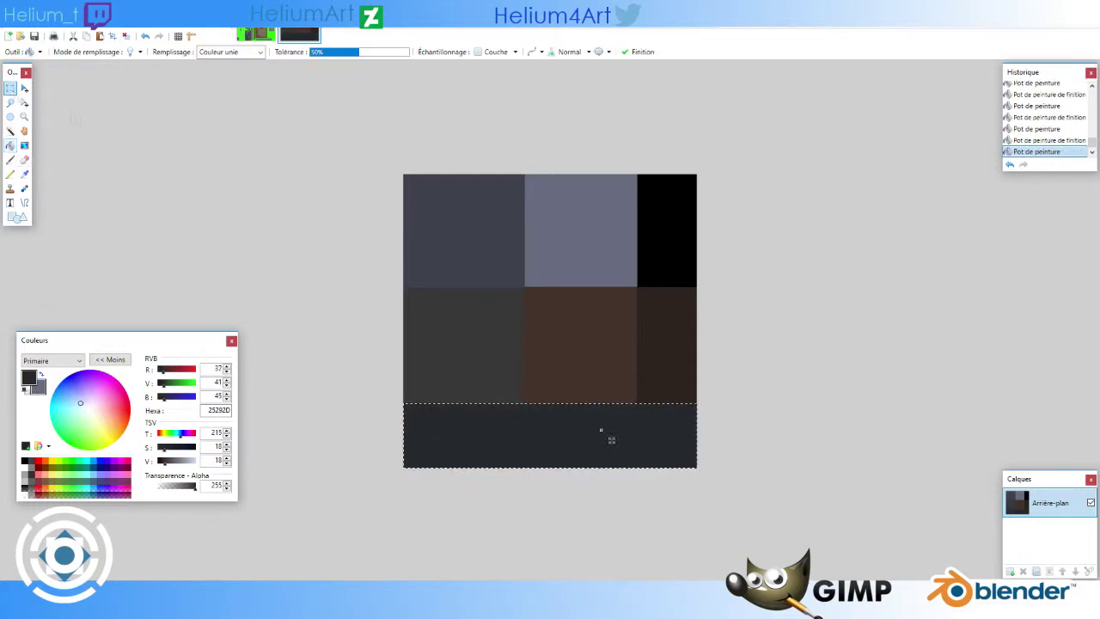
pyautogui.press('s')
# Step: Fill the middle cell of the bottom strip with blue-grey 4A6387
pyautogui.moveTo(523, 402); pyautogui.dragTo(637, 467)
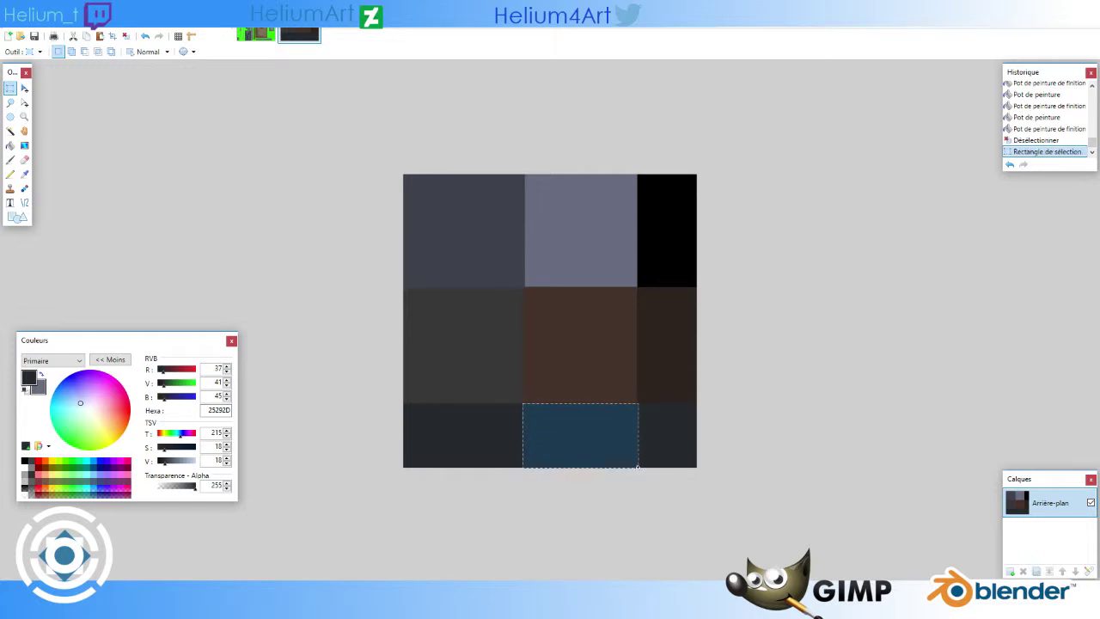
pyautogui.click(637, 467)
pyautogui.click(10, 146)
pyautogui.click(599, 439)
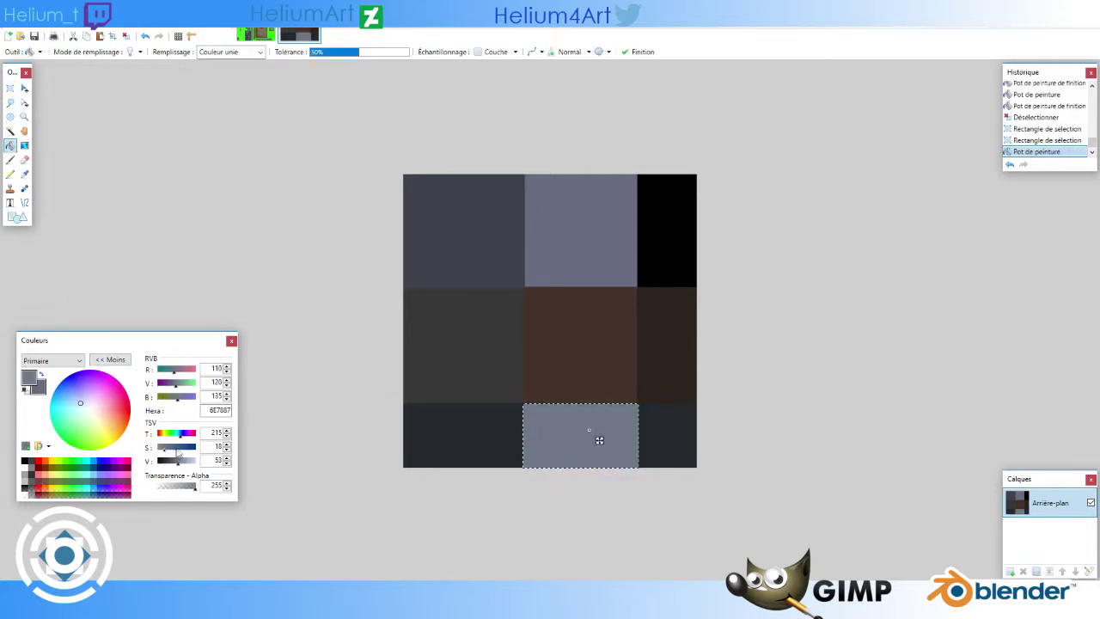
pyautogui.press('s')
pyautogui.hotkey('ctrl', 'd')
# Step: Fill the bottom-right cell with grey and lighten it toward neutral
pyautogui.moveTo(639, 401); pyautogui.dragTo(743, 498)
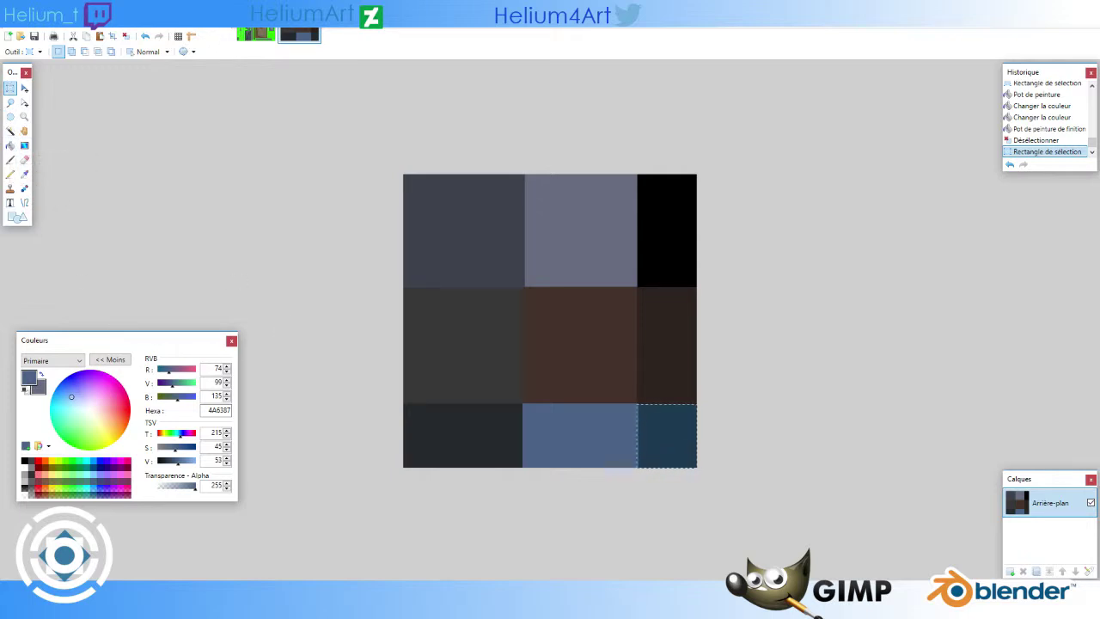
pyautogui.click(11, 146)
pyautogui.click(650, 435)
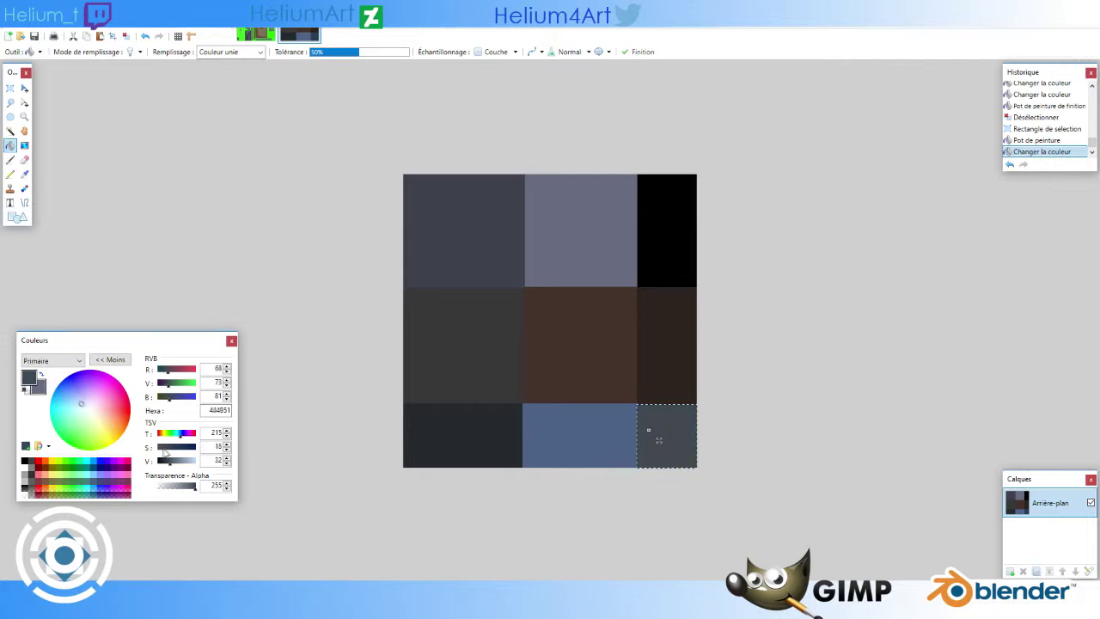
pyautogui.moveTo(166, 453); pyautogui.dragTo(157, 453)
# Step: Commit the grey 515151 fill, save the texture as a PNG, and drop the old layout image
pyautogui.press('Return')
pyautogui.hotkey('ctrl', 'd')
pyautogui.hotkey('ctrl', 's')
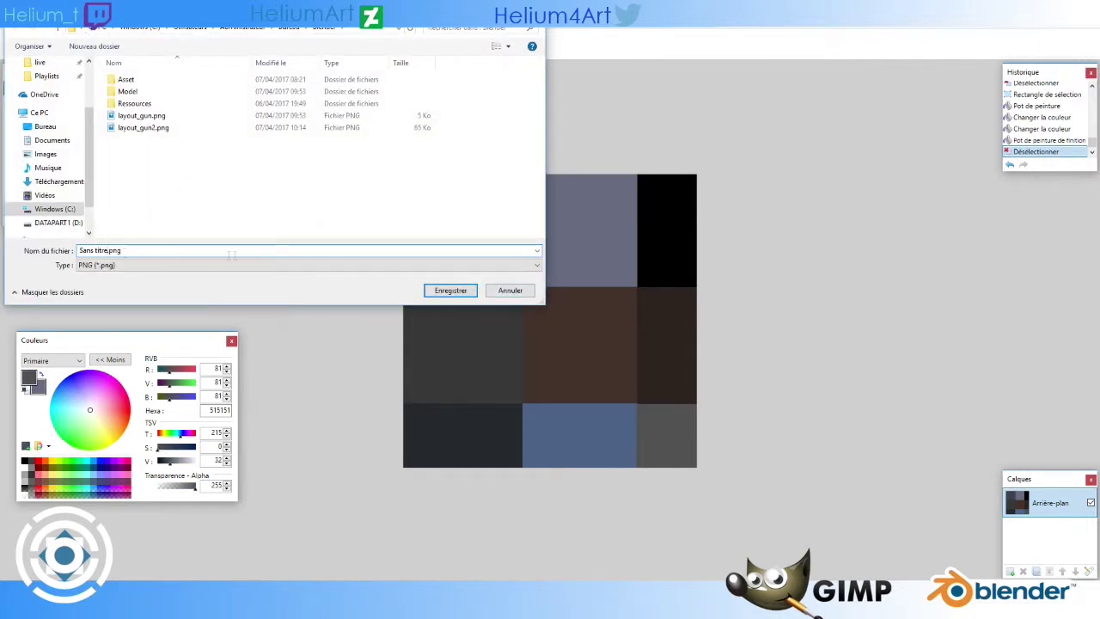
pyautogui.press('Return')
pyautogui.press('Return')
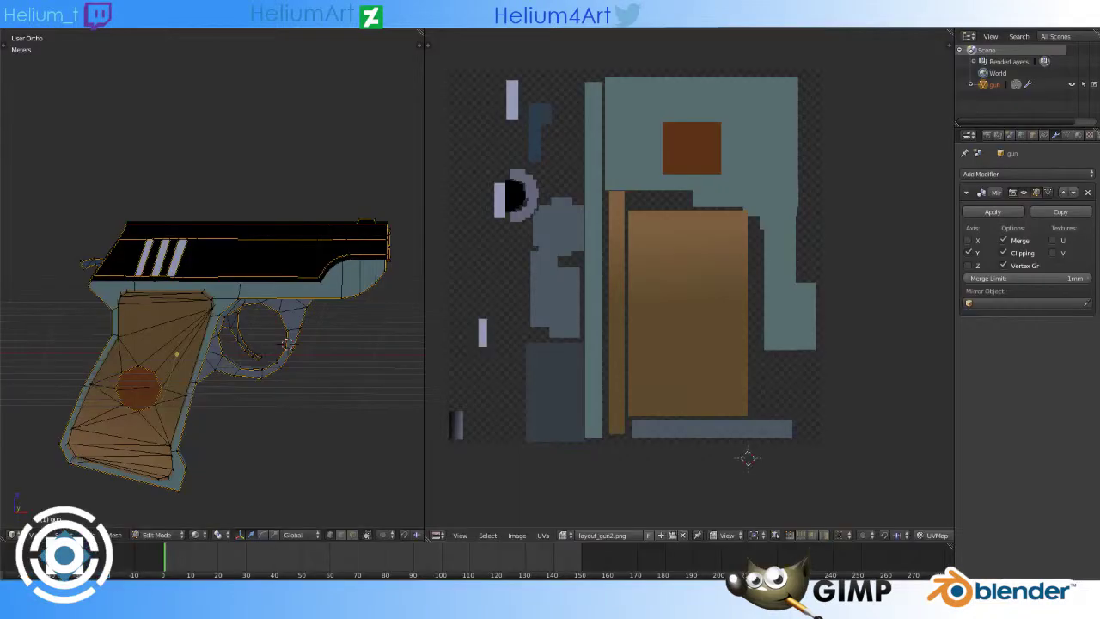
pyautogui.click(683, 534)
pyautogui.click(1055, 135)
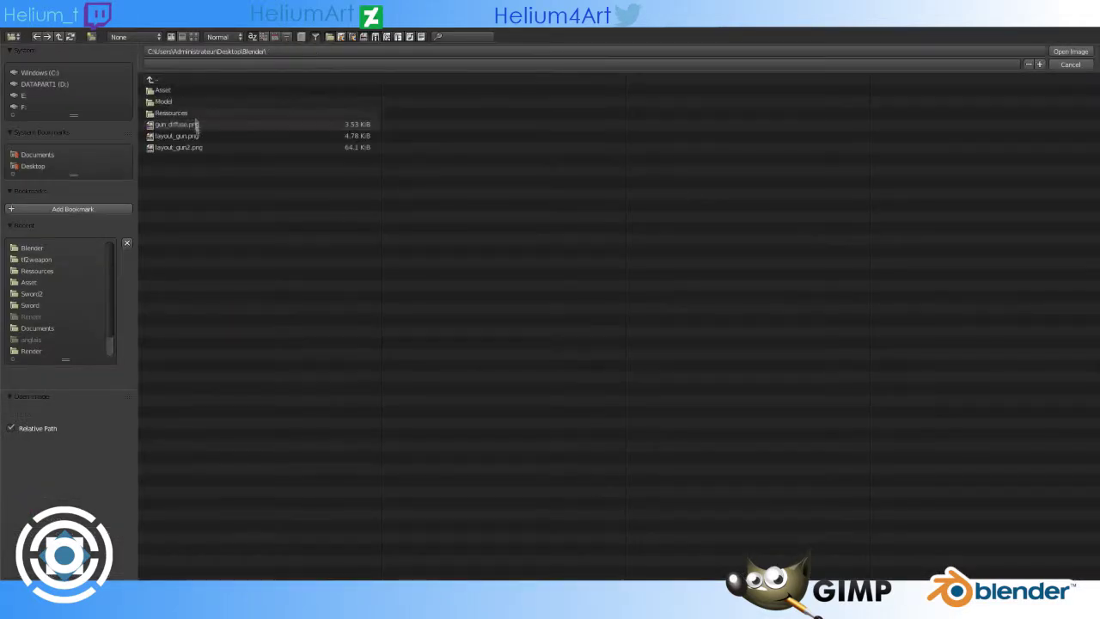
# Step: Load gun_diffuse.png in the UV editor and assign it to the material's Image Texture
pyautogui.doubleClick(196, 124)
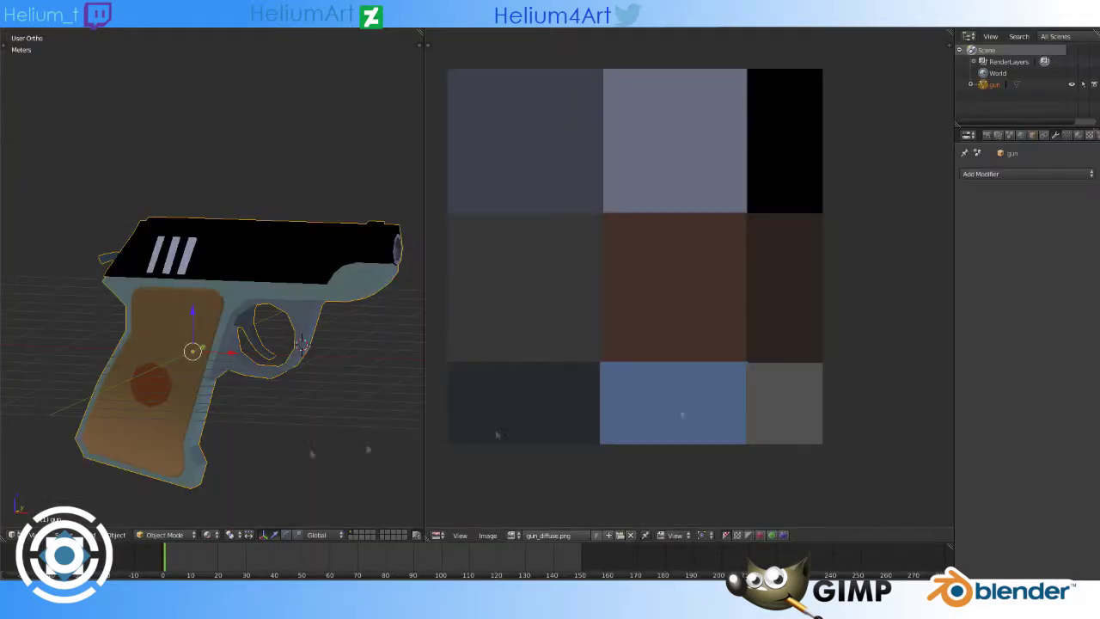
pyautogui.click(1016, 307)
pyautogui.press('Tab')
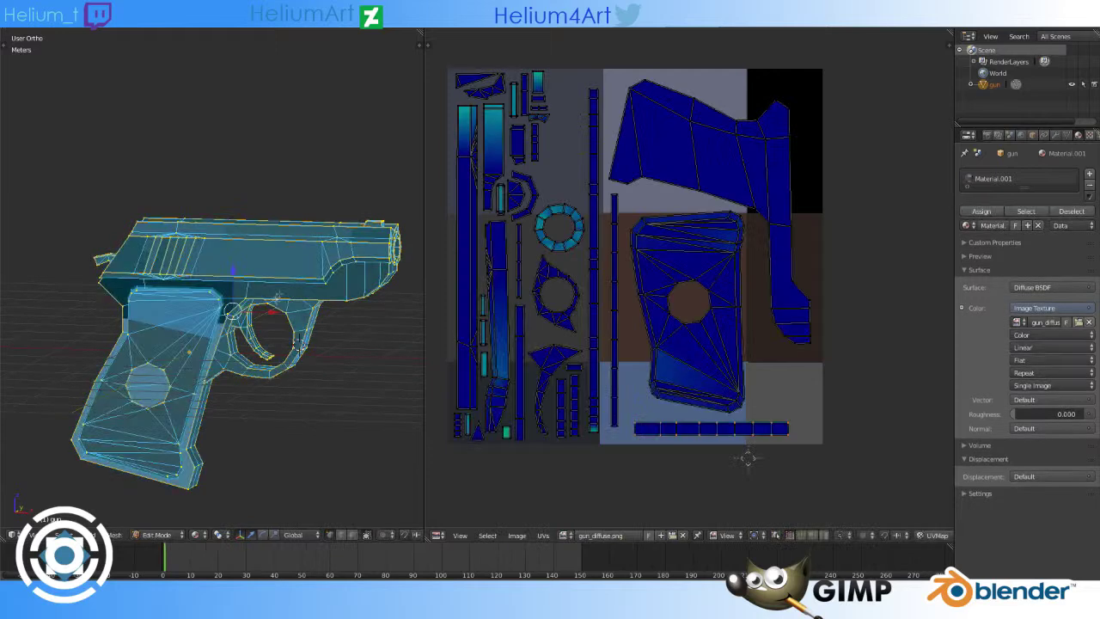
pyautogui.press('a')
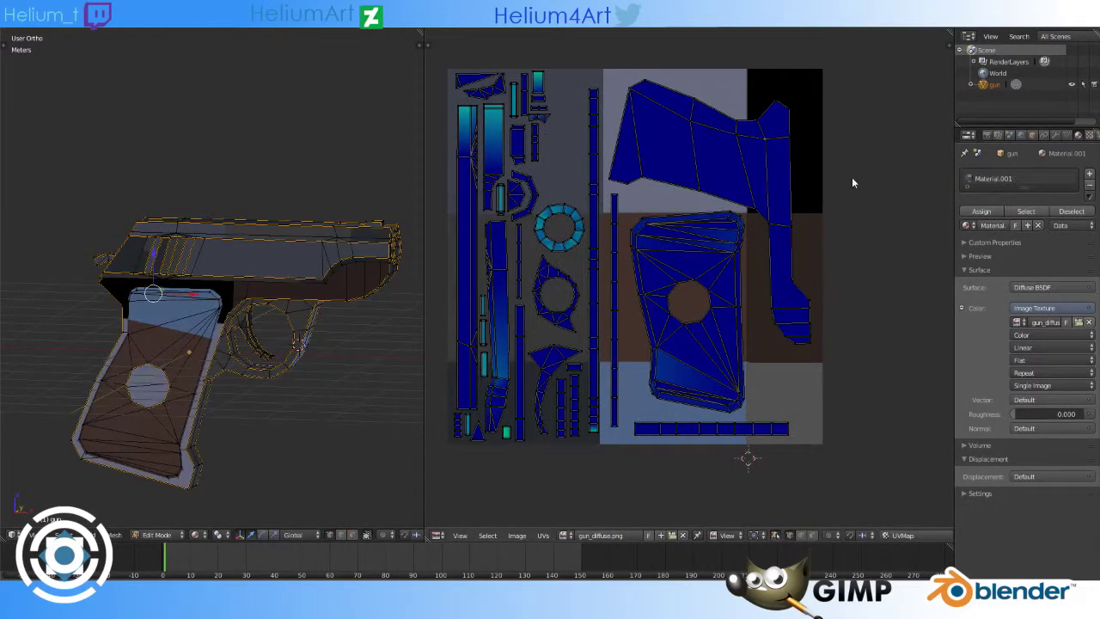
# Step: Shrink the grip UV island and place it on the brown cell
pyautogui.press('l')
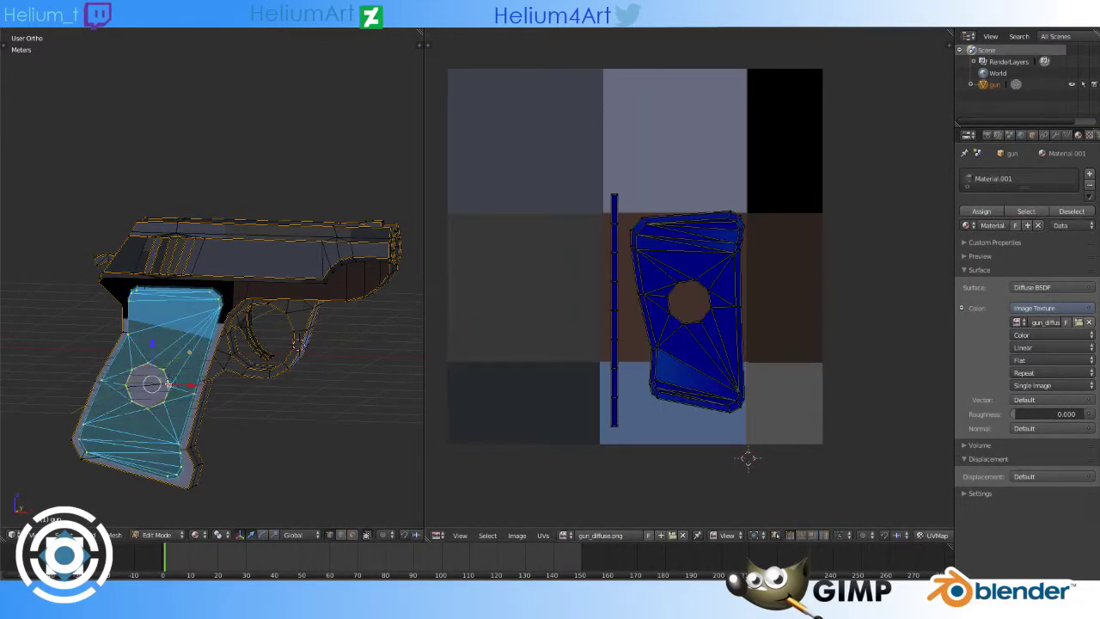
pyautogui.press('s')
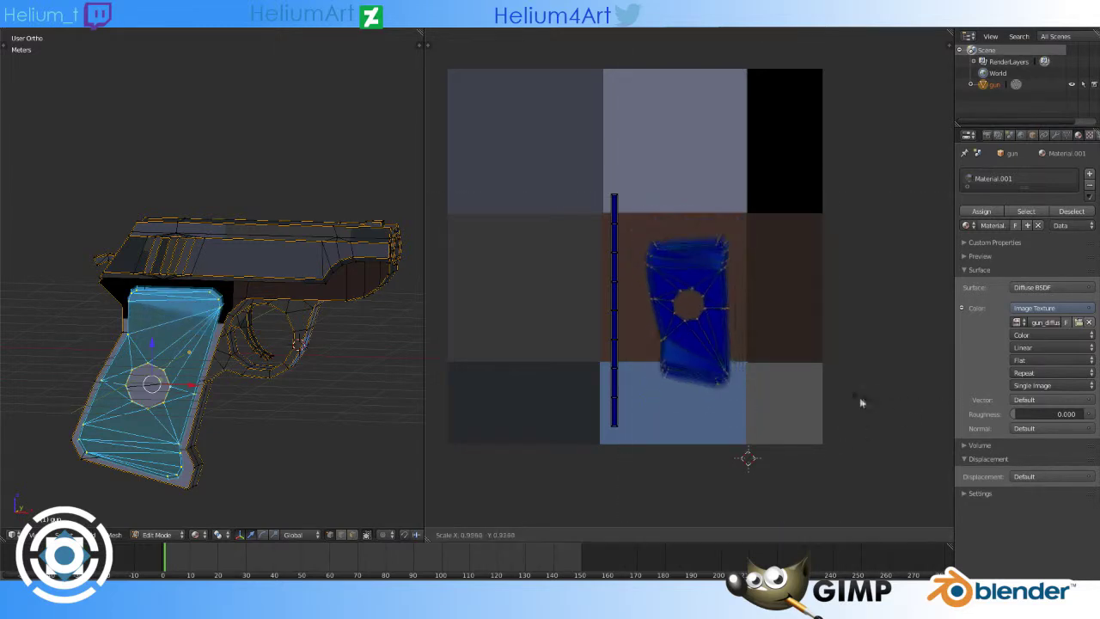
pyautogui.click(875, 376)
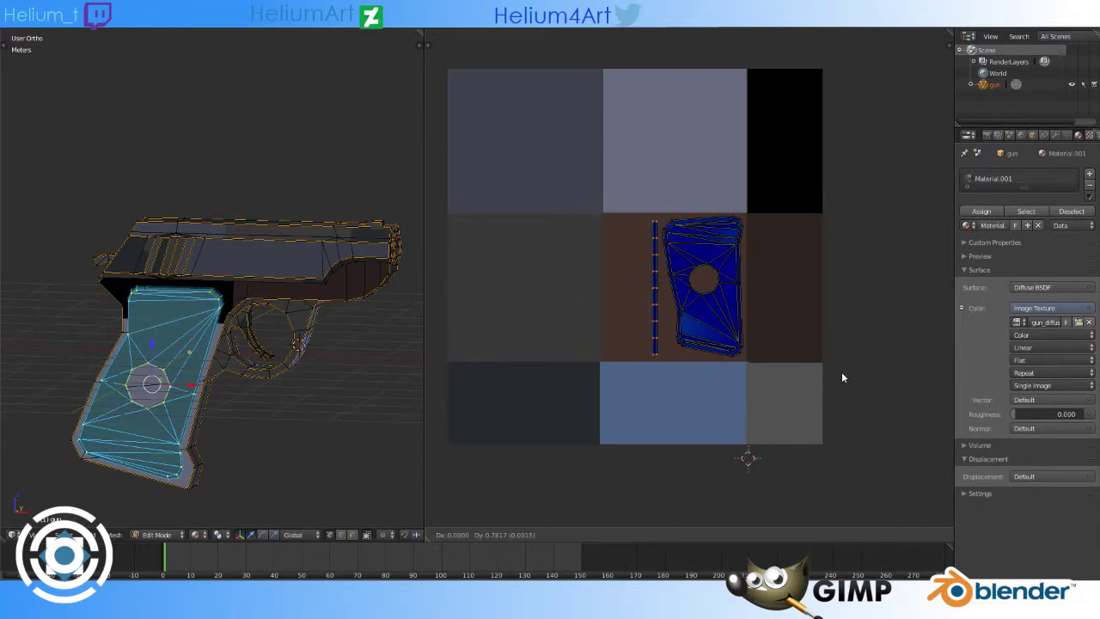
pyautogui.click(841, 377)
# Step: Scale, rotate upright and move the frame island into the top-left cell
pyautogui.hotkey('ctrl', 'i')
pyautogui.press('g')
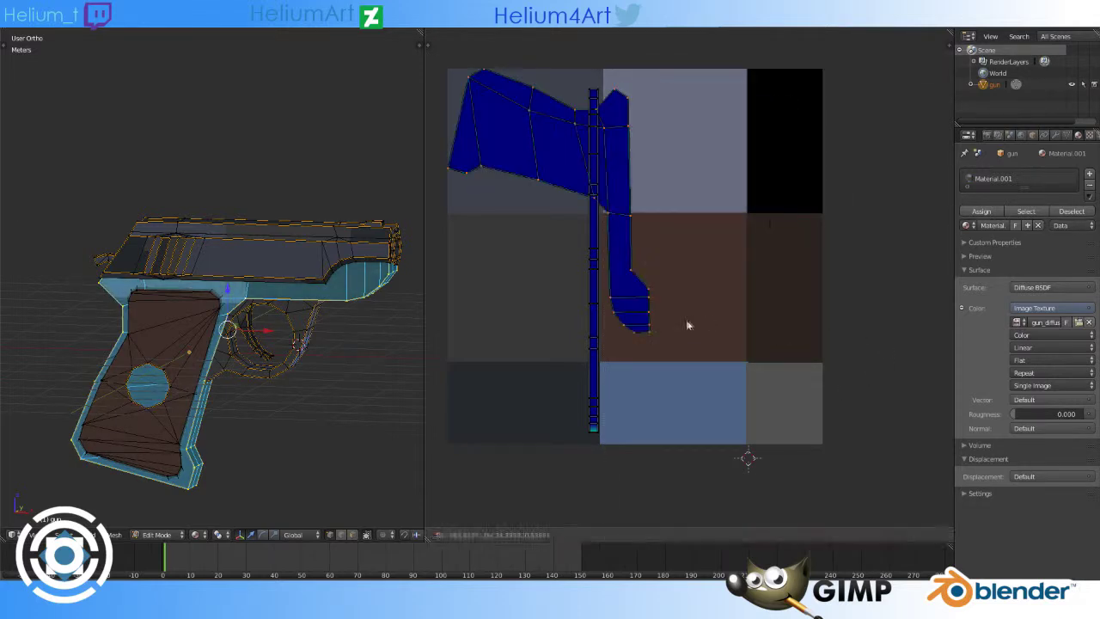
pyautogui.press('s')
pyautogui.press('r')
pyautogui.press('g')
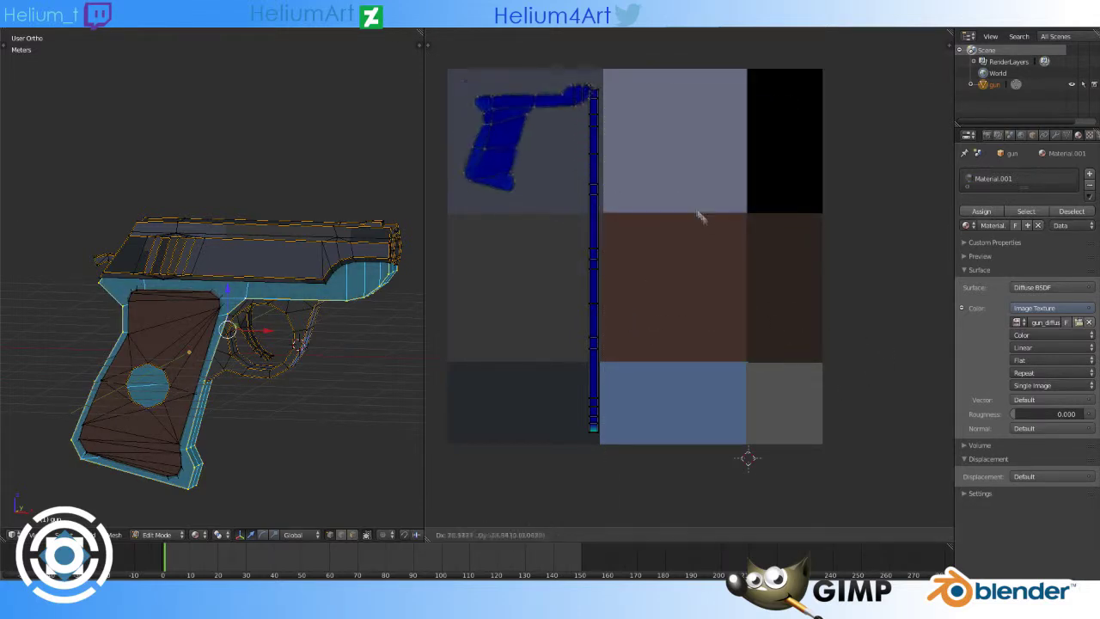
pyautogui.click(736, 220)
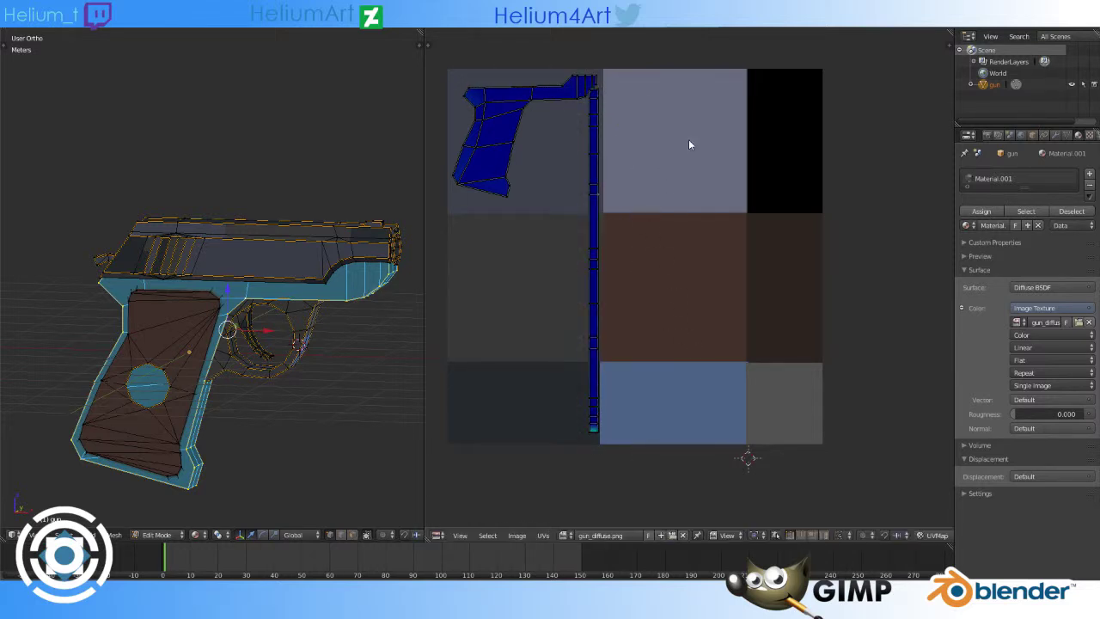
# Step: Refine the frame island's position and scale so it fits the dark grey cell
pyautogui.click(543, 534)
pyautogui.press('g')
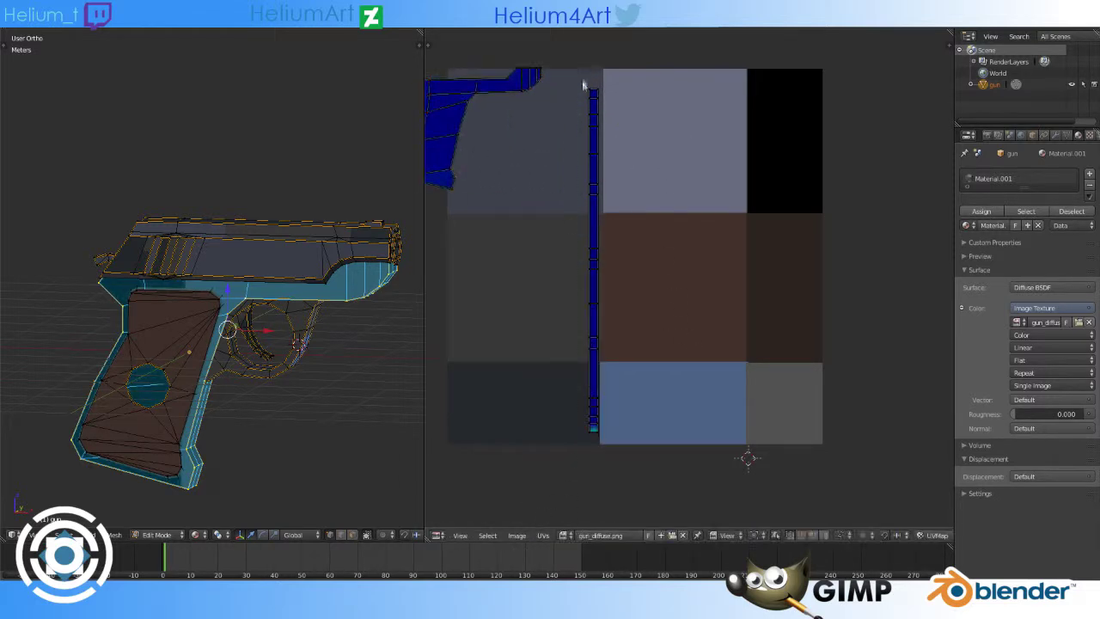
pyautogui.press('s')
pyautogui.moveTo(743, 282); pyautogui.dragTo(834, 275, button='middle')
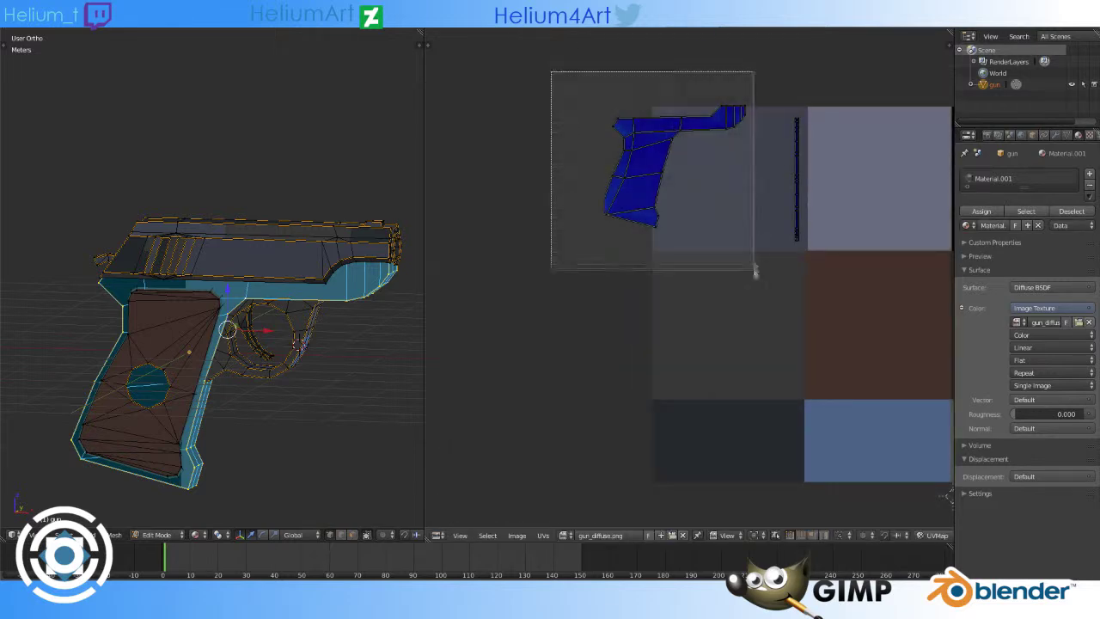
pyautogui.press('s')
pyautogui.press('s')
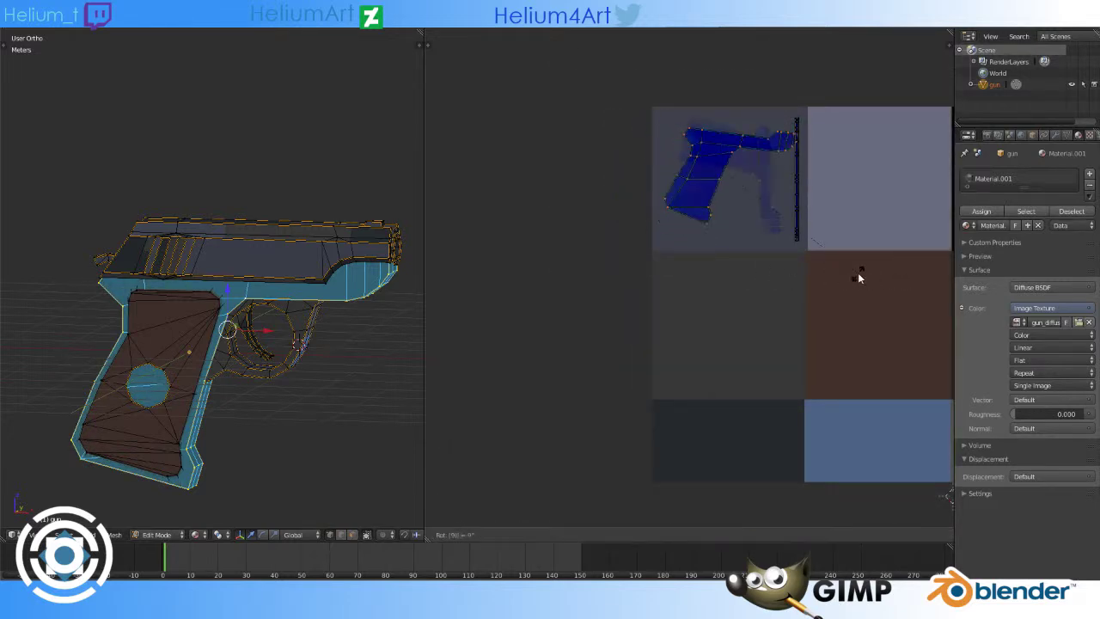
pyautogui.click(888, 275)
pyautogui.moveTo(888, 274); pyautogui.dragTo(808, 235, button='middle')
# Step: Move the trigger-guard, ring and long blue strip islands into the bottom-left charcoal cell
pyautogui.rightClick(297, 325)
pyautogui.press('l')
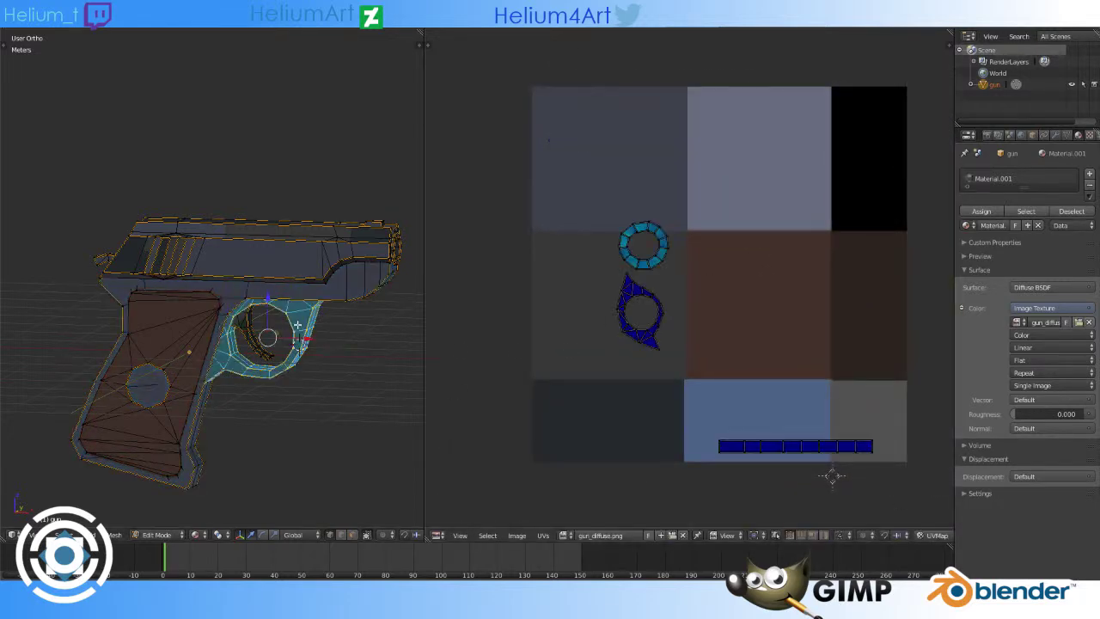
pyautogui.moveTo(590, 212); pyautogui.dragTo(672, 273)
pyautogui.press('g')
pyautogui.click(615, 433)
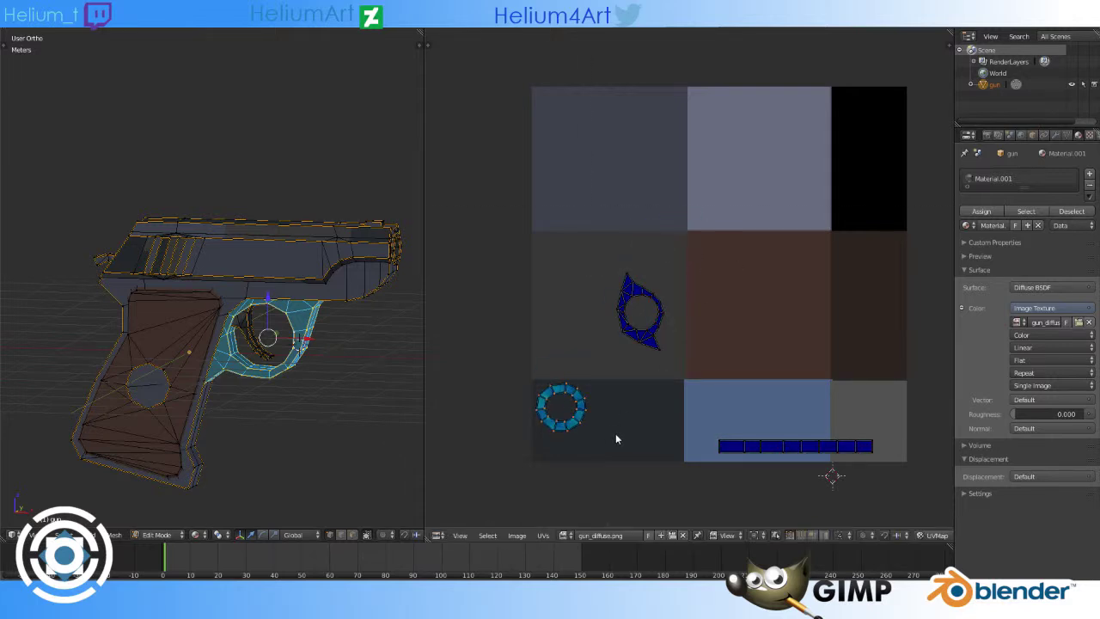
pyautogui.moveTo(640, 309); pyautogui.dragTo(619, 419)
pyautogui.moveTo(795, 446); pyautogui.dragTo(619, 449)
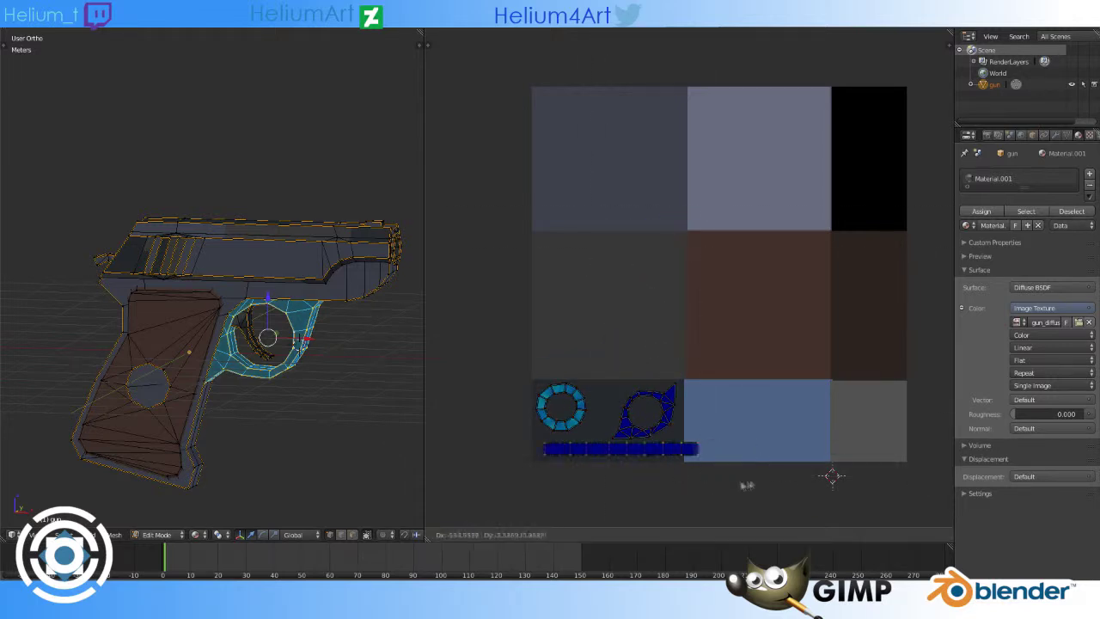
pyautogui.press('a')
pyautogui.moveTo(258, 344); pyautogui.dragTo(284, 326, button='middle')
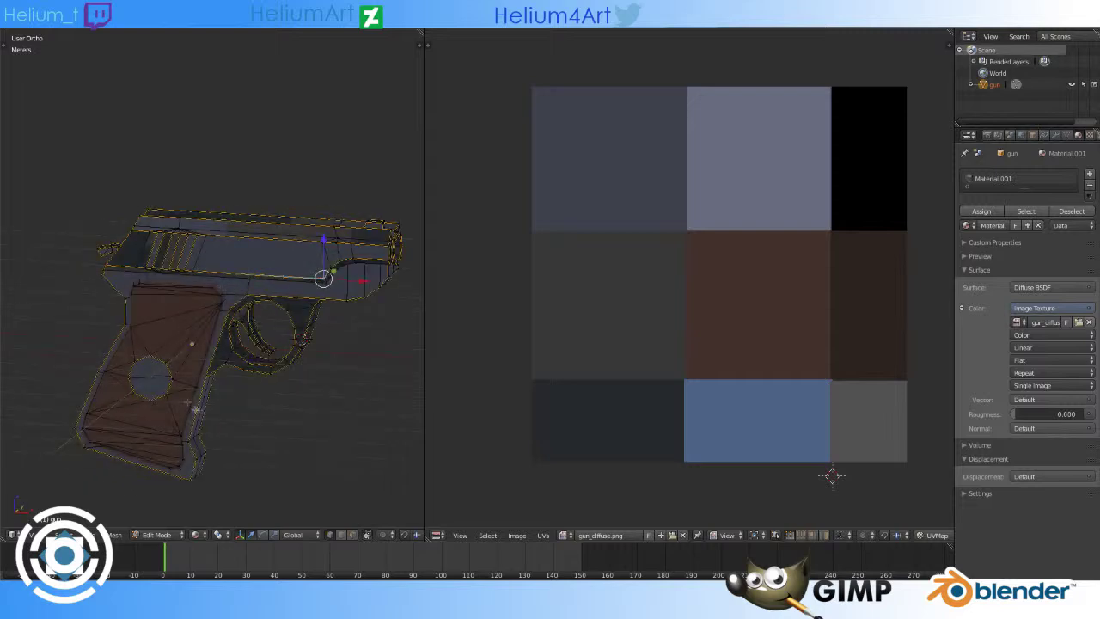
# Step: Snap the 3D cursor onto the ring near the grip, then reframe the whole gun
pyautogui.scroll(5, 270, 257)
pyautogui.moveTo(394, 229); pyautogui.dragTo(320, 247, button='middle')
pyautogui.hotkey('shift', 's')
pyautogui.click(294, 253)
pyautogui.press('w')
pyautogui.press('Escape')
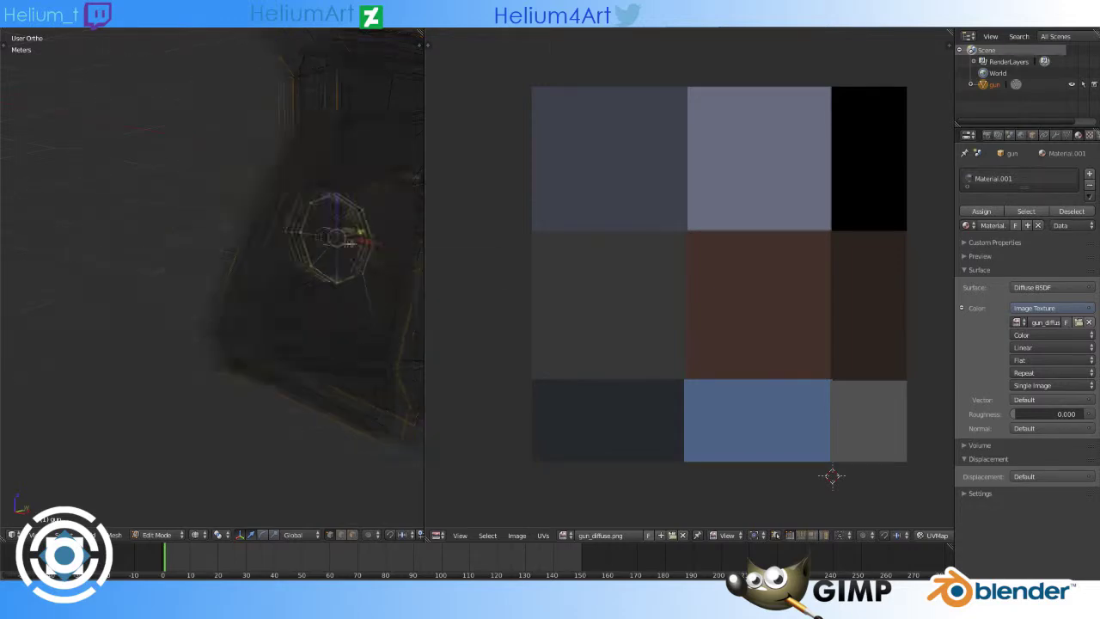
pyautogui.scroll(-4, 268, 218)
# Step: Select and unwrap the linked grip faces, then undo the oversized unwrap
pyautogui.press('l')
pyautogui.press('u')
pyautogui.click(258, 215)
pyautogui.moveTo(257, 215)
pyautogui.mouseDown(button='middle')
pyautogui.moveTo(359, 279)
pyautogui.moveTo(326, 258)
pyautogui.moveTo(331, 309)
pyautogui.mouseUp(button='middle')
pyautogui.hotkey('ctrl', 'z')
pyautogui.press('z')
pyautogui.press('l')
pyautogui.press('u')
pyautogui.click(332, 308)
# Step: Select a grip screw face and unwrap it, switching between wireframe and solid shading
pyautogui.scroll(3, 331, 309)
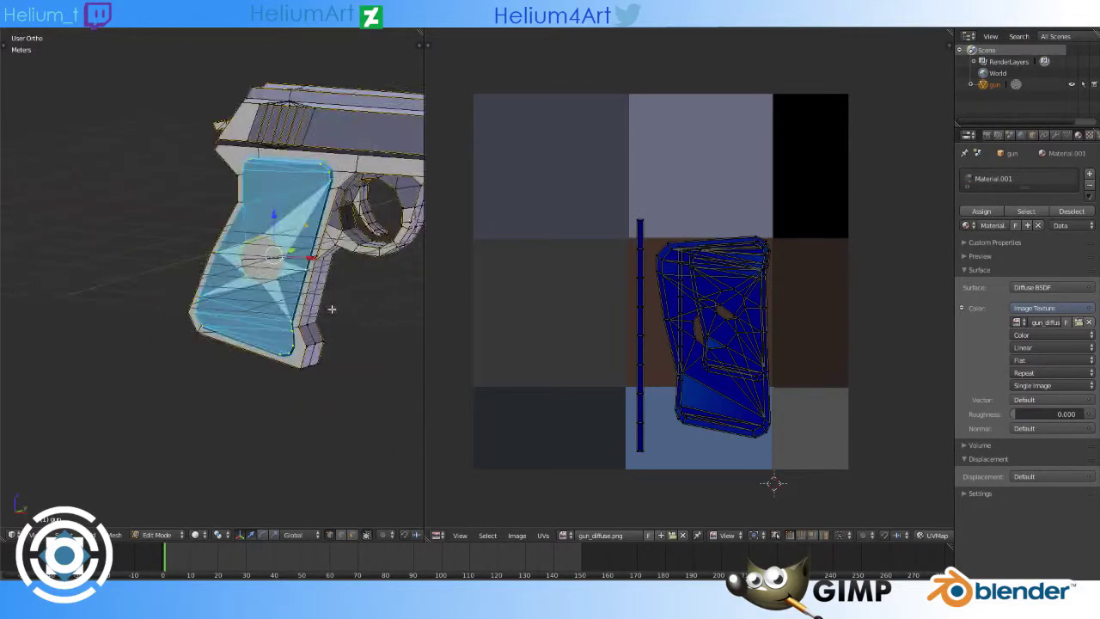
pyautogui.scroll(3, 264, 256)
pyautogui.press('z')
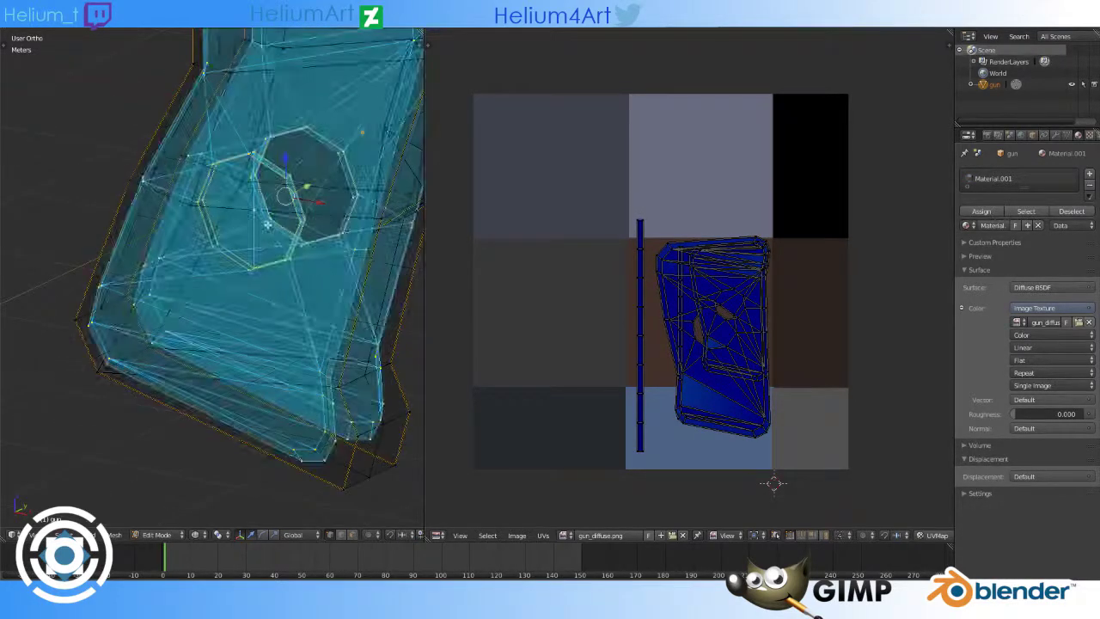
pyautogui.press('a')
pyautogui.press('z')
pyautogui.scroll(3, 214, 257)
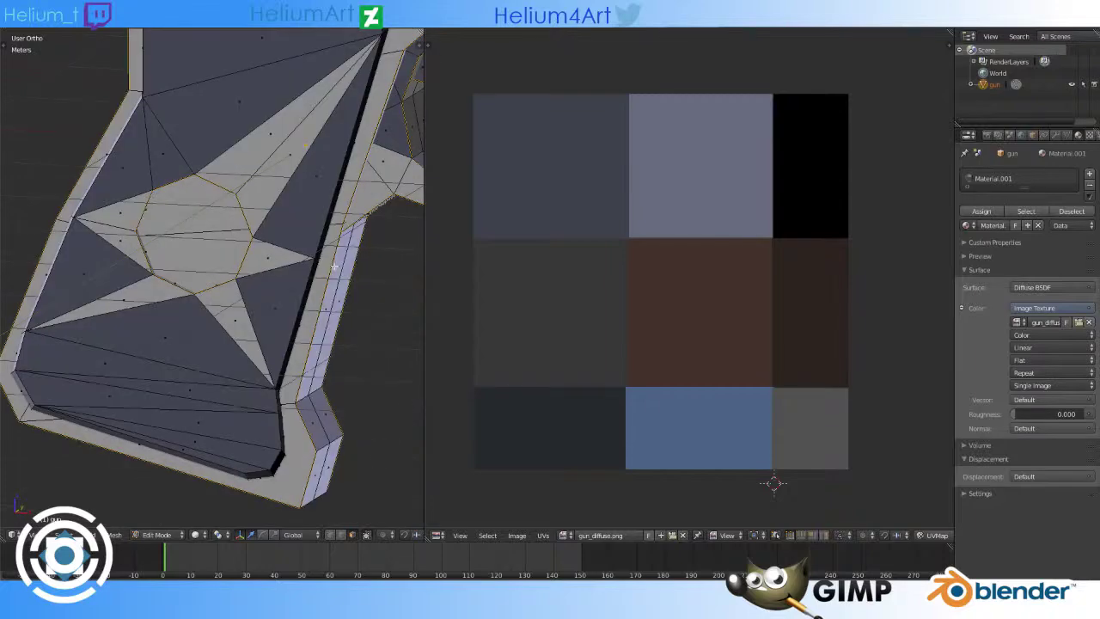
pyautogui.rightClick(198, 249)
pyautogui.press('u')
pyautogui.press('z')
pyautogui.press('u')
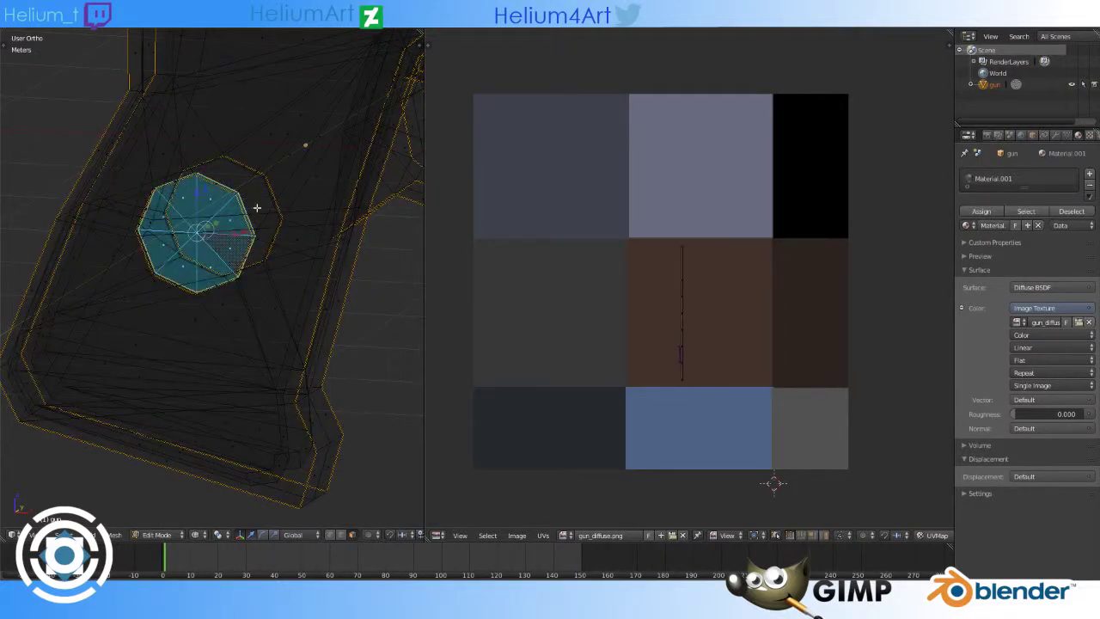
# Step: Reselect the screw's octagon face and unwrap it
pyautogui.moveTo(215, 245)
pyautogui.mouseDown(button='middle')
pyautogui.moveTo(389, 208)
pyautogui.moveTo(343, 233)
pyautogui.mouseUp(button='middle')
pyautogui.press('a')
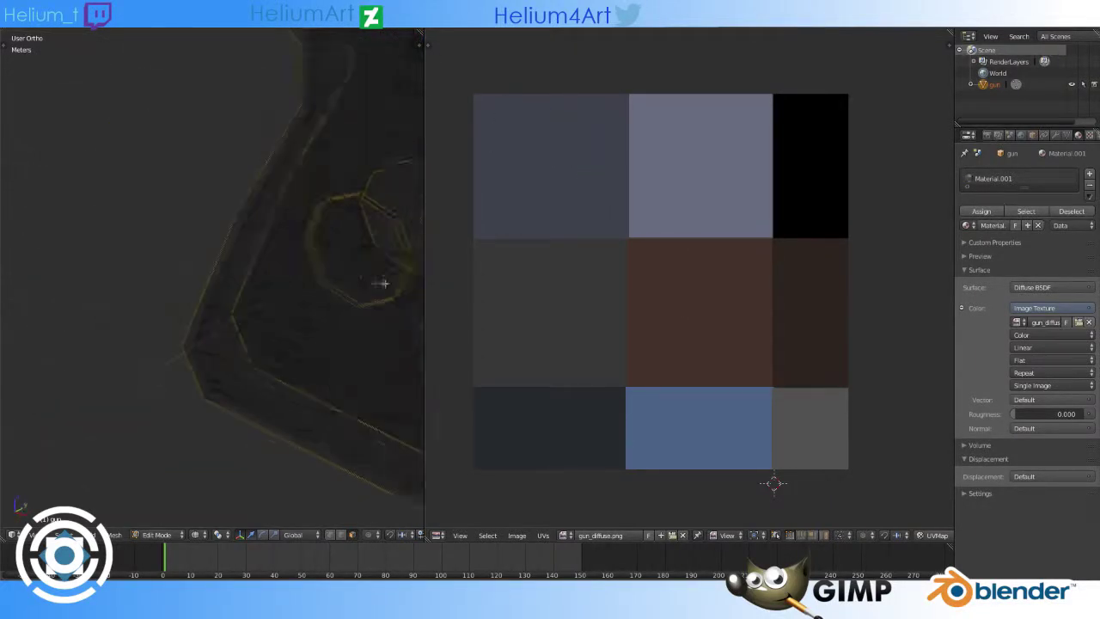
pyautogui.press('z')
pyautogui.scroll(3, 205, 264)
pyautogui.scroll(-3, 205, 265)
pyautogui.rightClick(209, 301)
pyautogui.press('u')
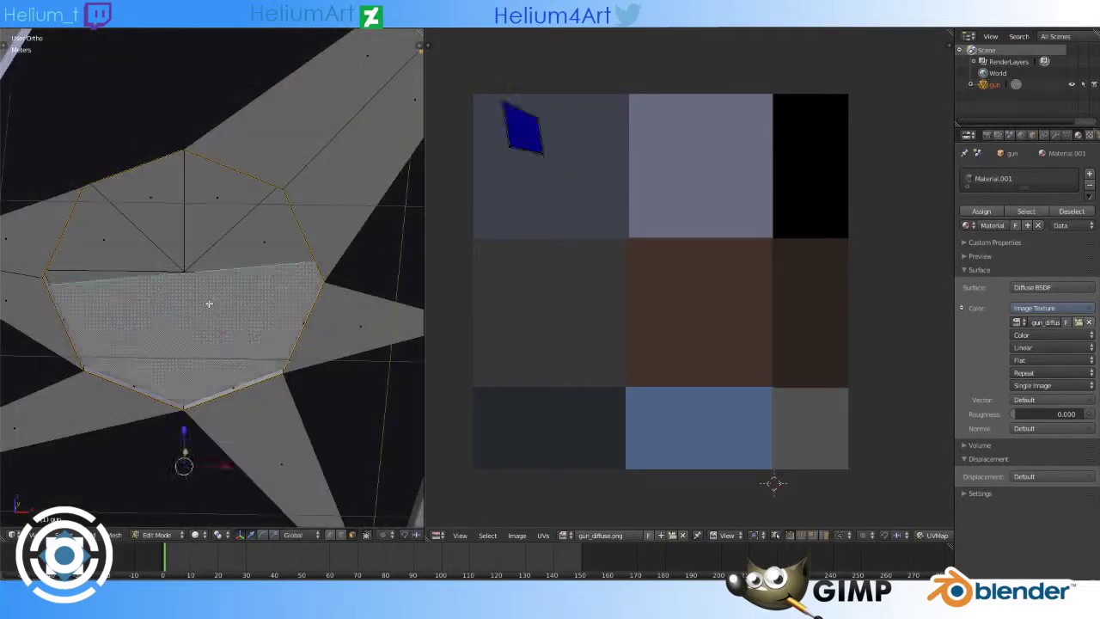
pyautogui.press('l')
pyautogui.press('z')
pyautogui.press('u')
# Step: Inset the octagon face so a smaller octagon sits inside the grip screw
pyautogui.moveTo(243, 133); pyautogui.dragTo(287, 123, button='middle')
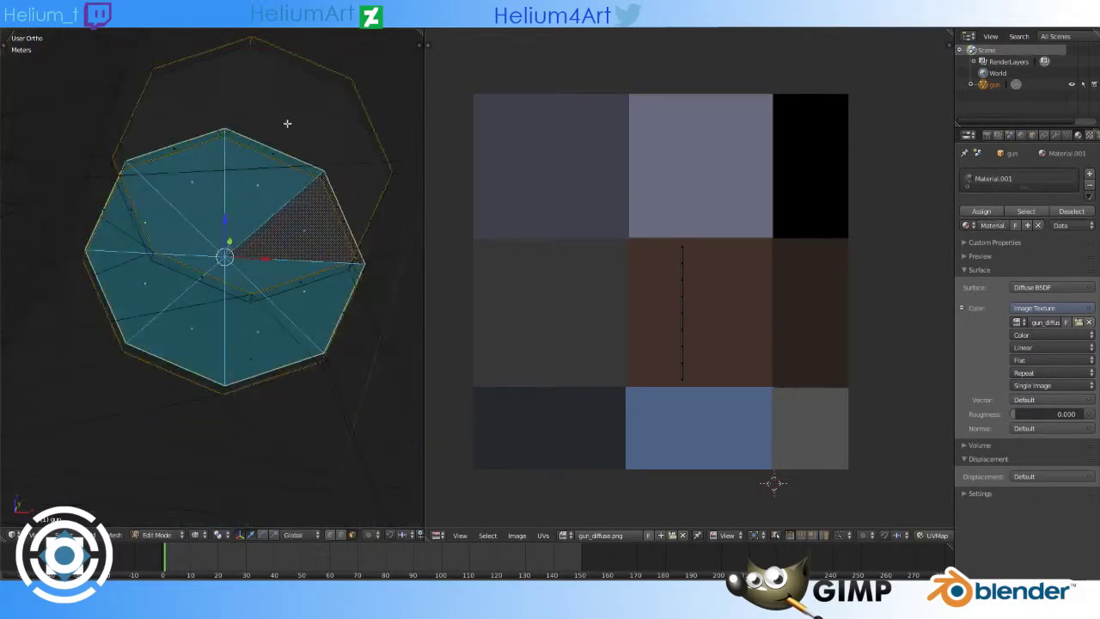
pyautogui.press('z')
pyautogui.scroll(-2, 317, 174)
pyautogui.moveTo(317, 173)
pyautogui.mouseDown(button='middle')
pyautogui.moveTo(361, 240)
pyautogui.moveTo(332, 240)
pyautogui.mouseUp(button='middle')
pyautogui.scroll(-3, 359, 243)
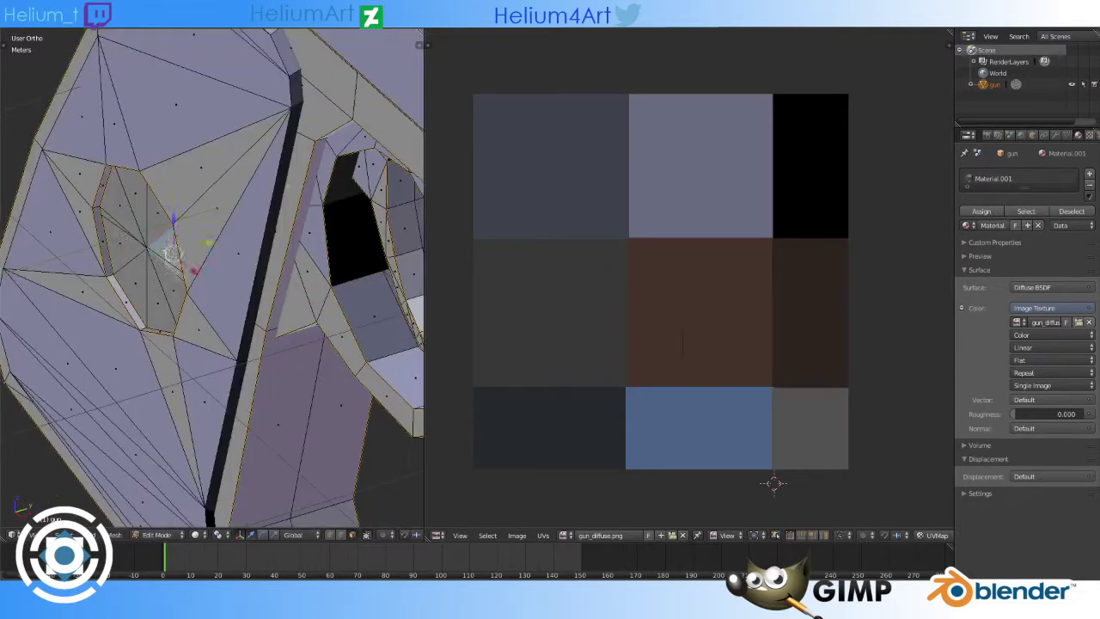
pyautogui.moveTo(290, 210); pyautogui.dragTo(171, 224, button='middle')
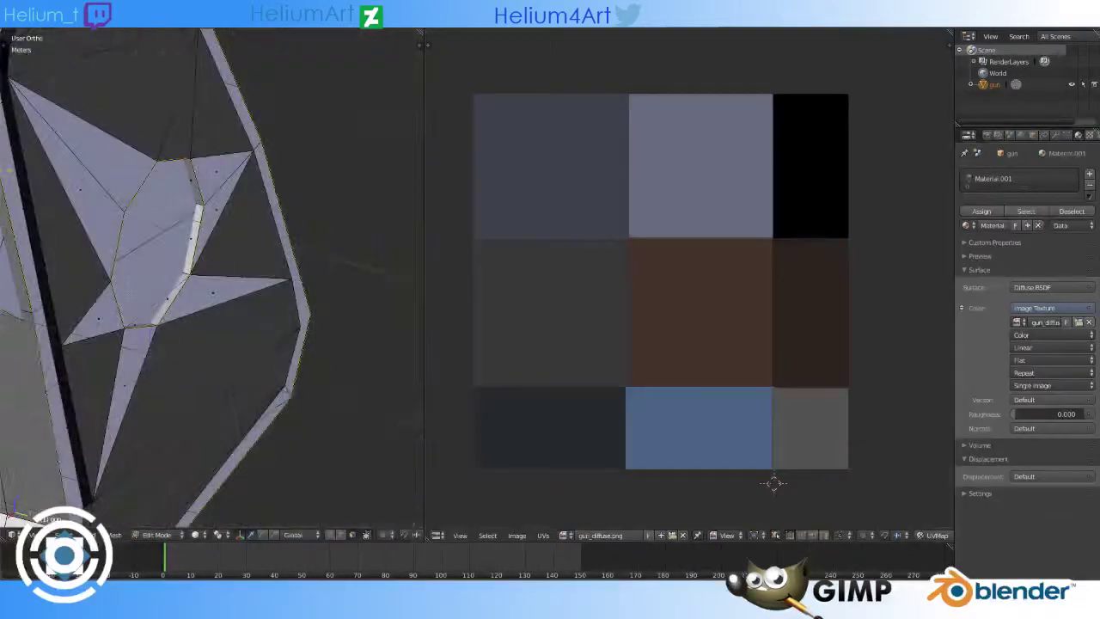
pyautogui.scroll(3, 65, 229)
pyautogui.moveTo(65, 229); pyautogui.dragTo(155, 206, button='middle')
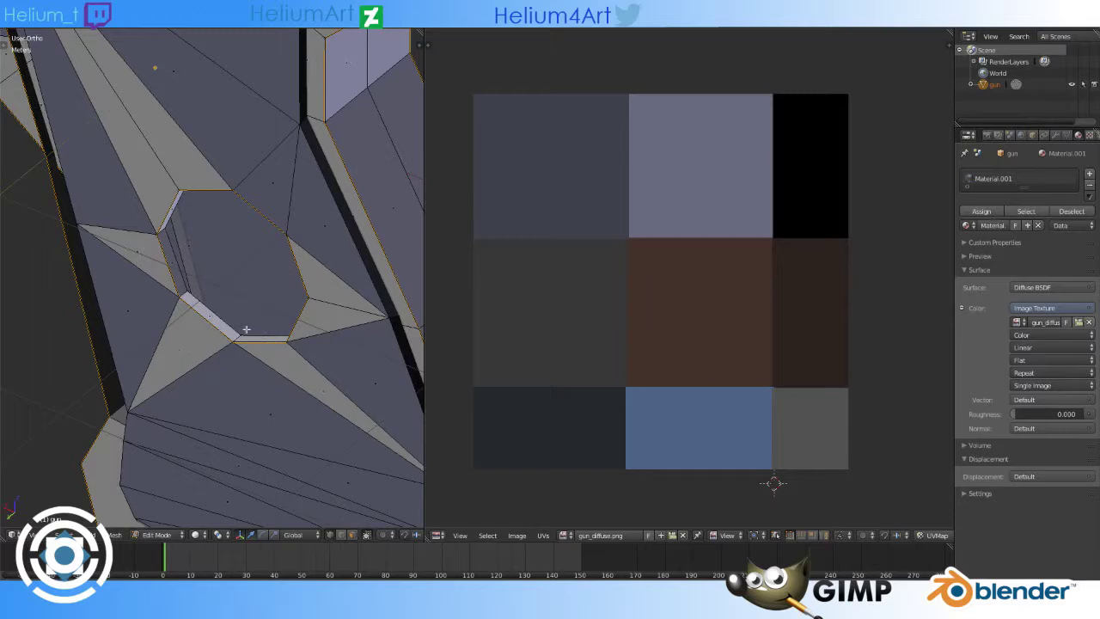
pyautogui.press('i')
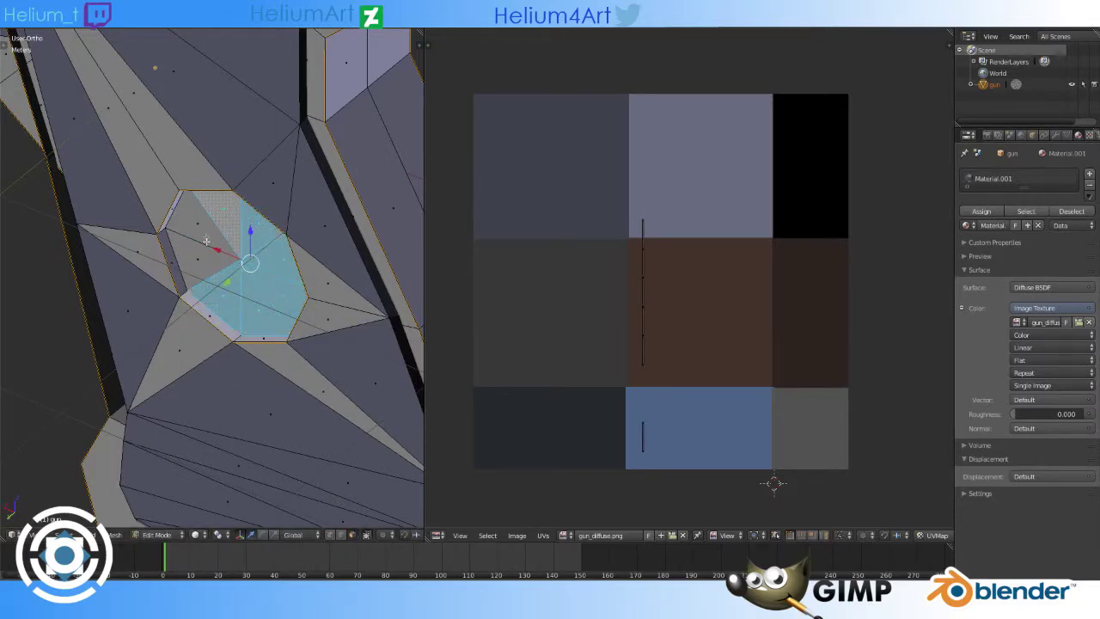
pyautogui.click(376, 260)
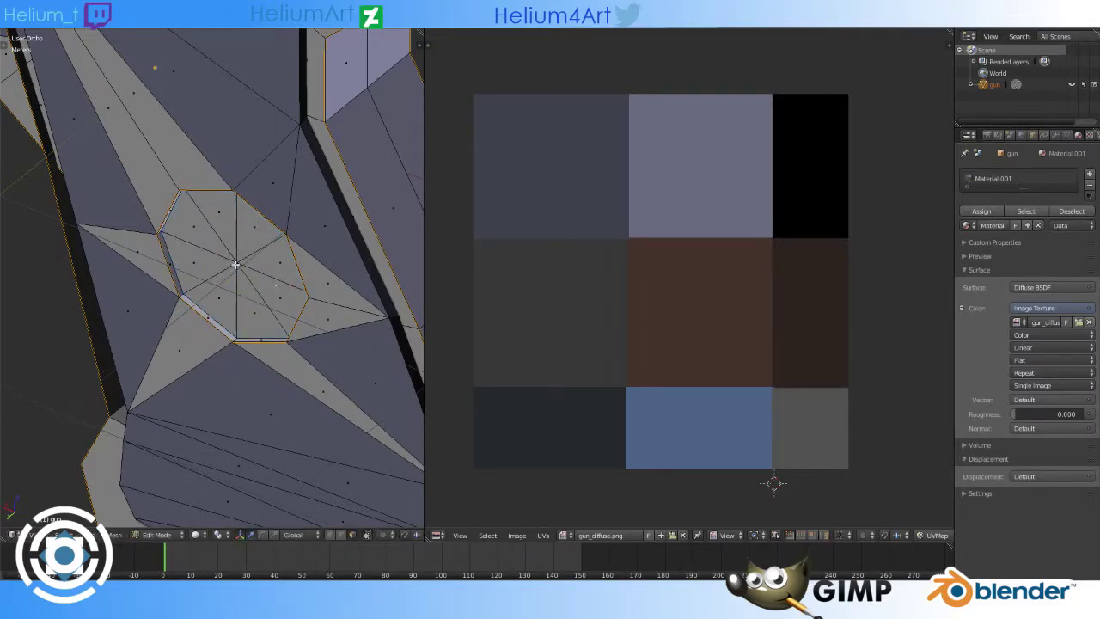
# Step: Apply an option from the W mesh-editing menu on the octagon
pyautogui.scroll(-5, 376, 260)
pyautogui.scroll(5, 376, 260)
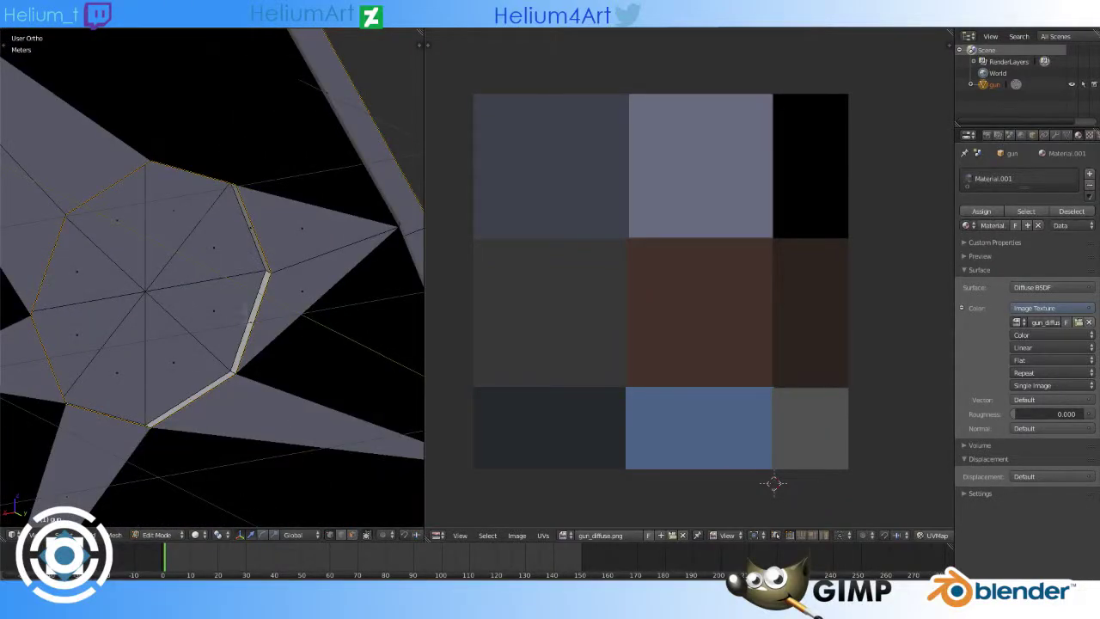
pyautogui.press('w')
pyautogui.click(284, 296)
pyautogui.scroll(3, 283, 296)
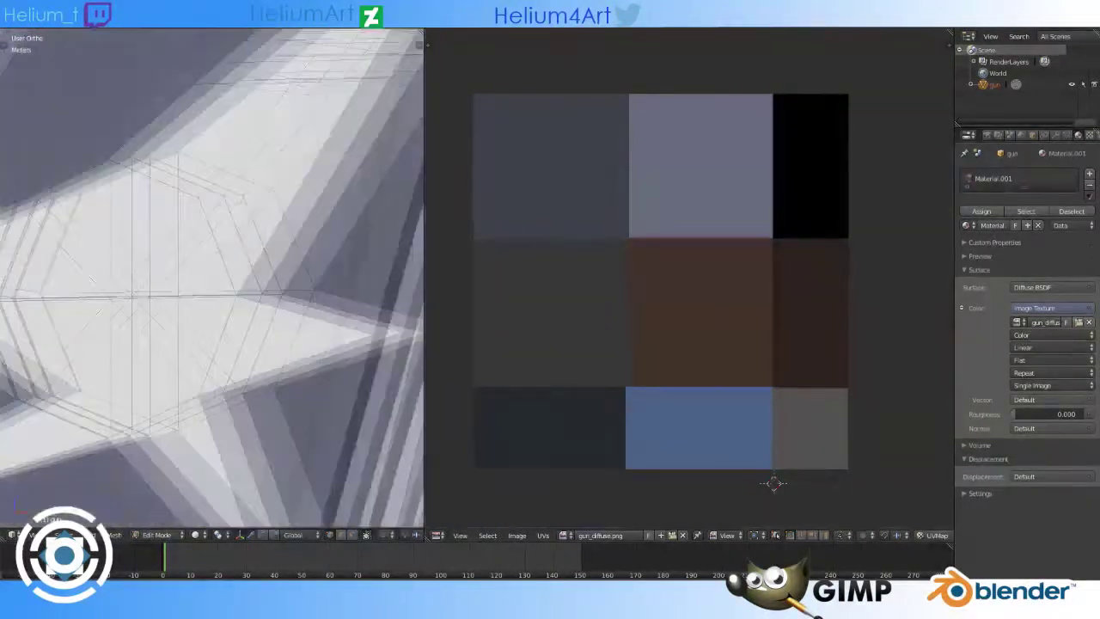
pyautogui.scroll(-5, 263, 355)
# Step: Select the grip faces and unwrap them into UV islands
pyautogui.press('l')
pyautogui.moveTo(215, 301)
pyautogui.mouseDown(button='middle')
pyautogui.moveTo(262, 355)
pyautogui.moveTo(522, 260)
pyautogui.mouseUp(button='middle')
pyautogui.press('u')
pyautogui.click(263, 355)
pyautogui.scroll(-2, 263, 354)
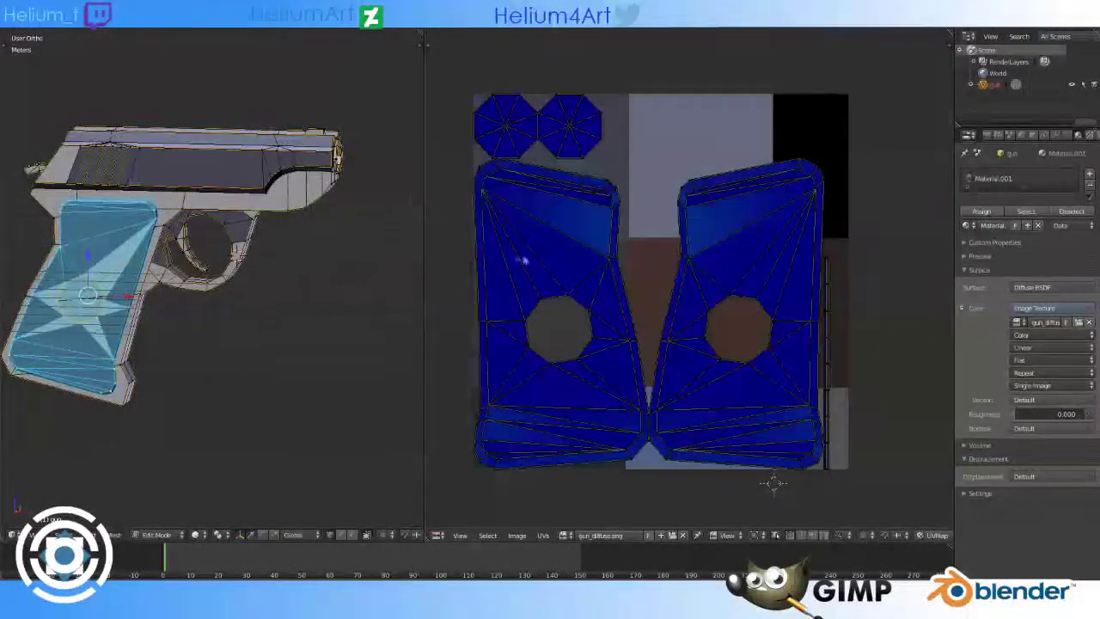
pyautogui.scroll(-2, 576, 241)
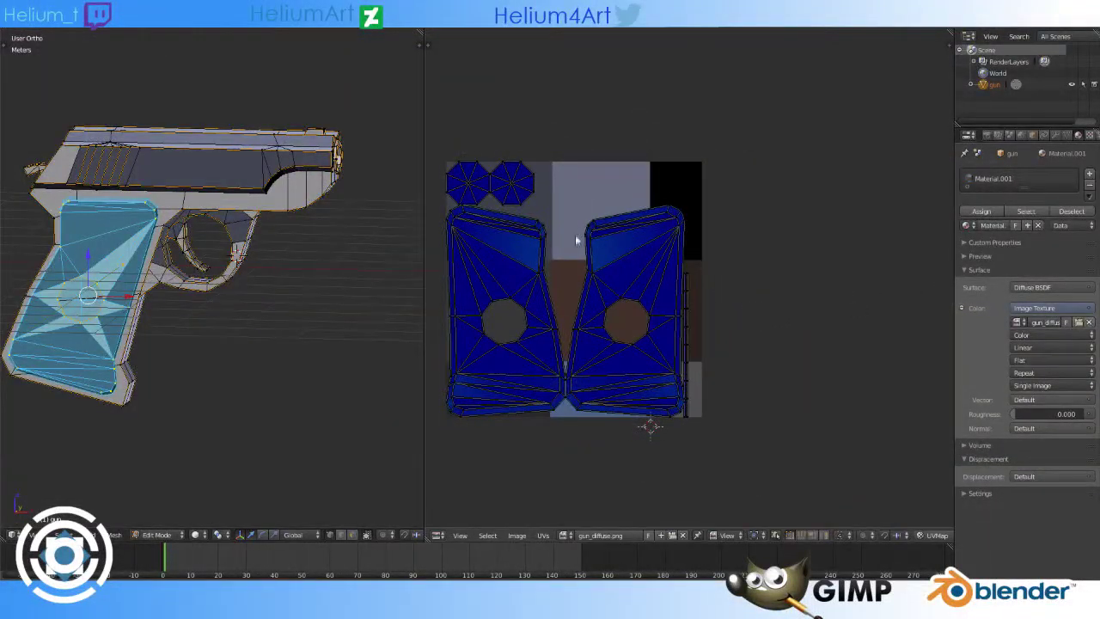
# Step: Move the octagon screw UV islands off the texture area
pyautogui.press('g')
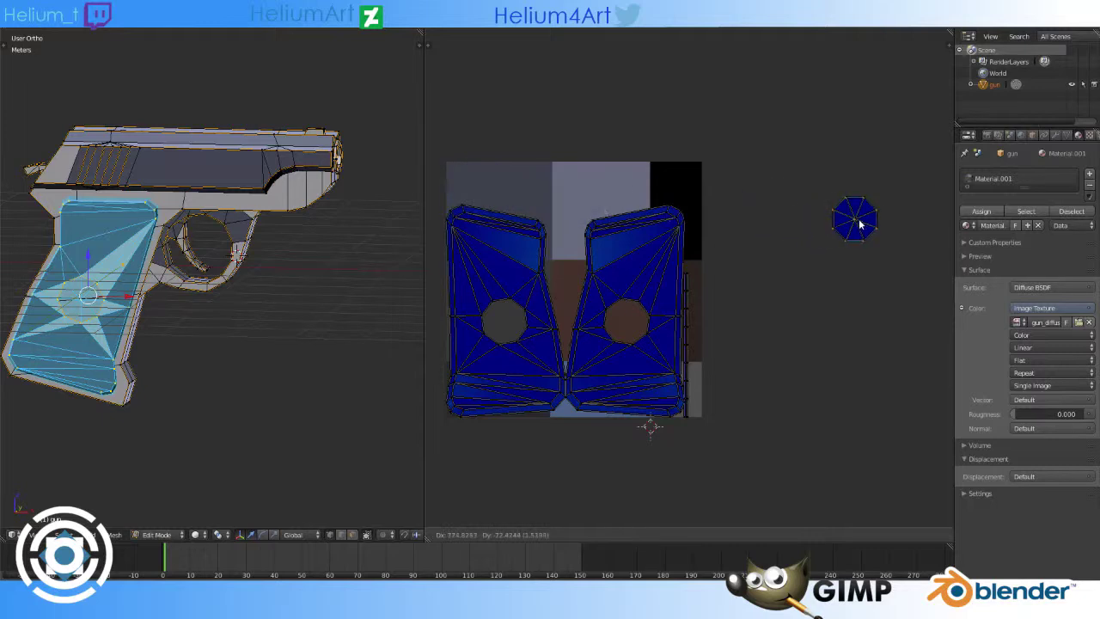
pyautogui.scroll(4, 839, 283)
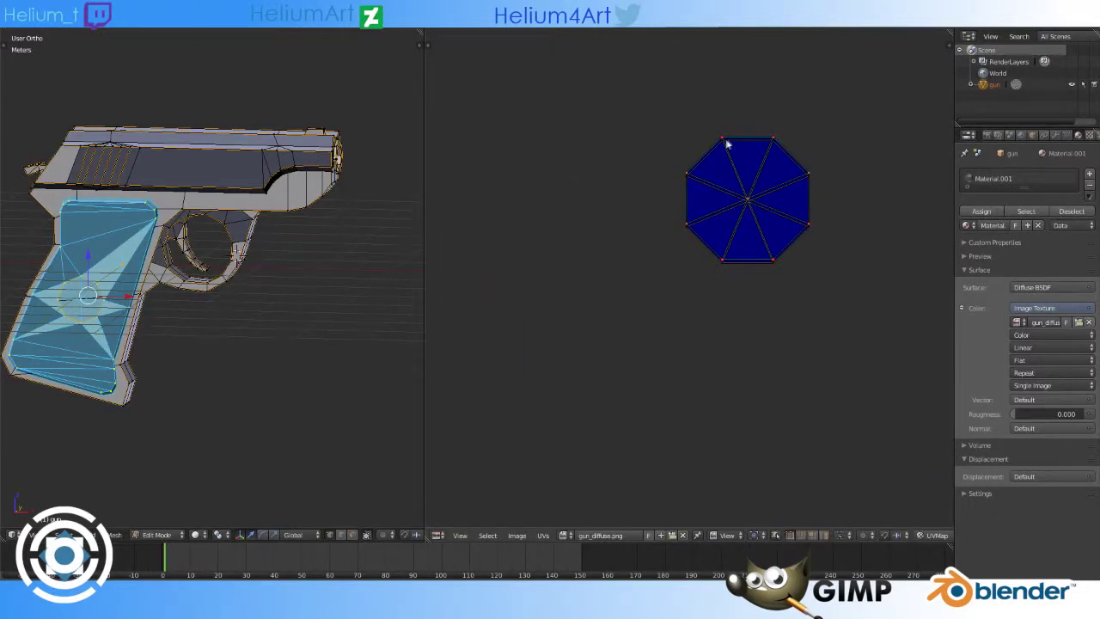
pyautogui.click(757, 177)
pyautogui.press('g')
pyautogui.click(756, 192)
pyautogui.scroll(-2, 670, 295)
pyautogui.scroll(-3, 710, 327)
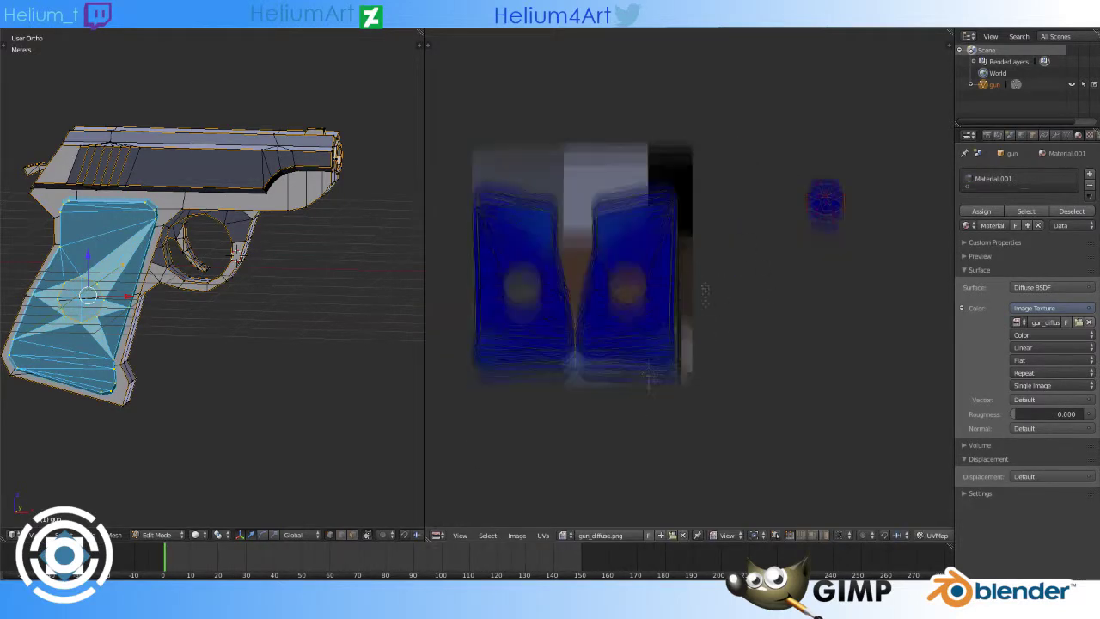
pyautogui.scroll(1, 679, 275)
pyautogui.scroll(5, 782, 222)
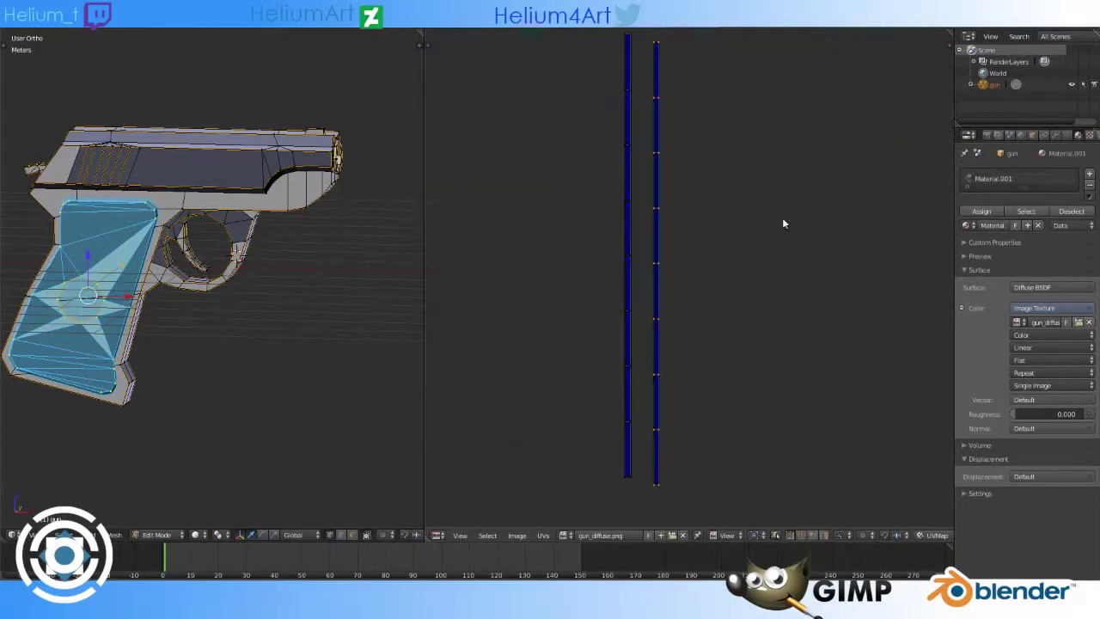
pyautogui.scroll(-4, 745, 224)
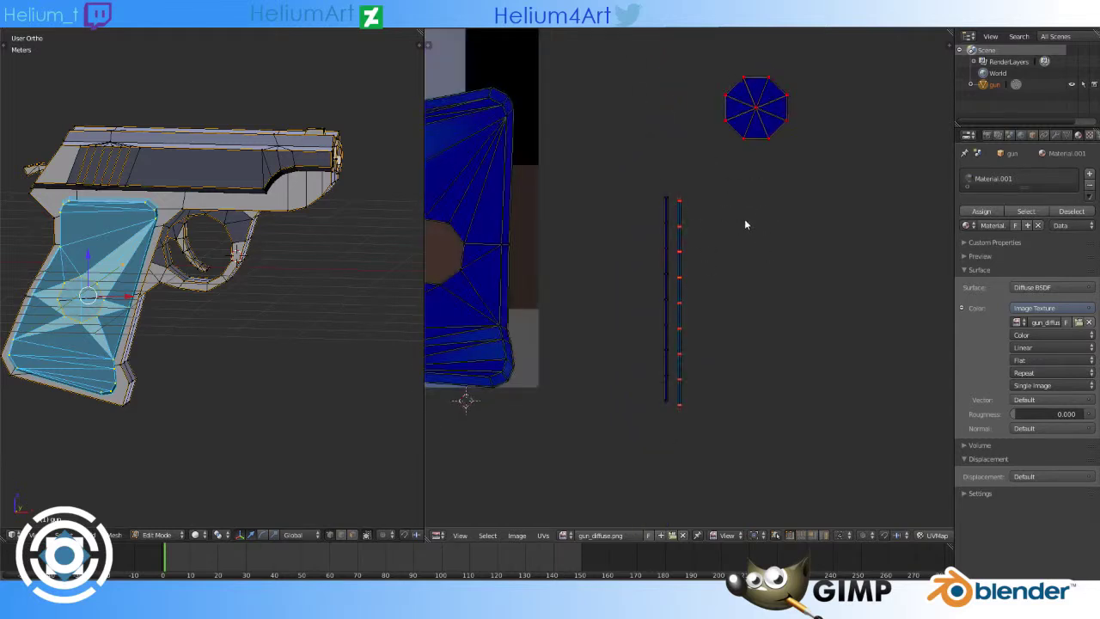
# Step: Reposition the octagon UVs and scale the selection down to about 0.76
pyautogui.press('g')
pyautogui.click(760, 114)
pyautogui.scroll(2, 679, 206)
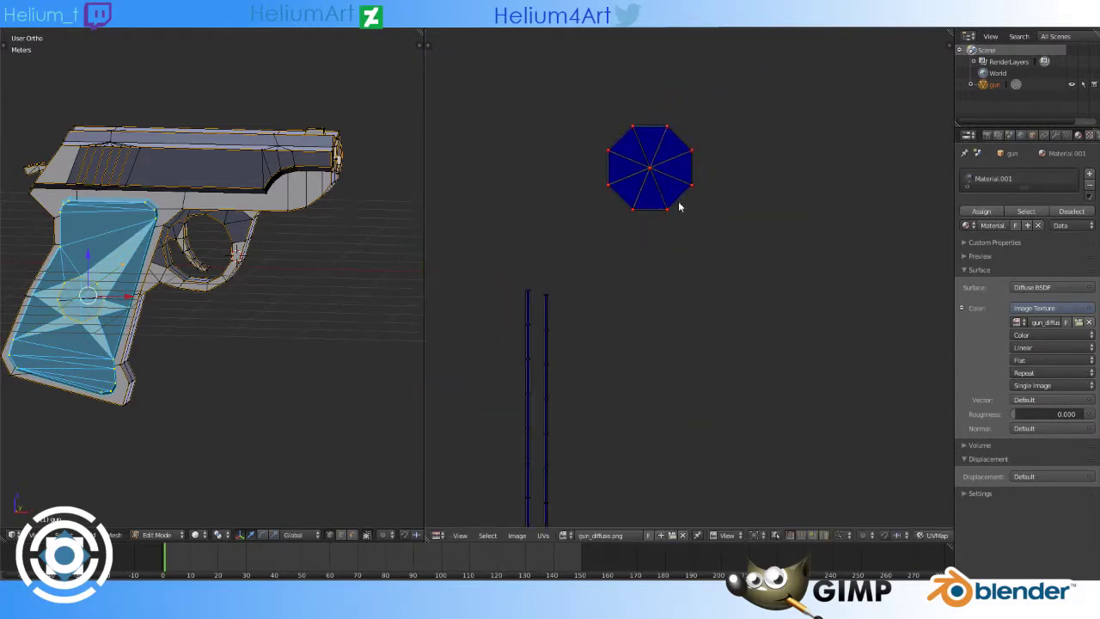
pyautogui.scroll(-2, 638, 290)
pyautogui.scroll(2, 736, 229)
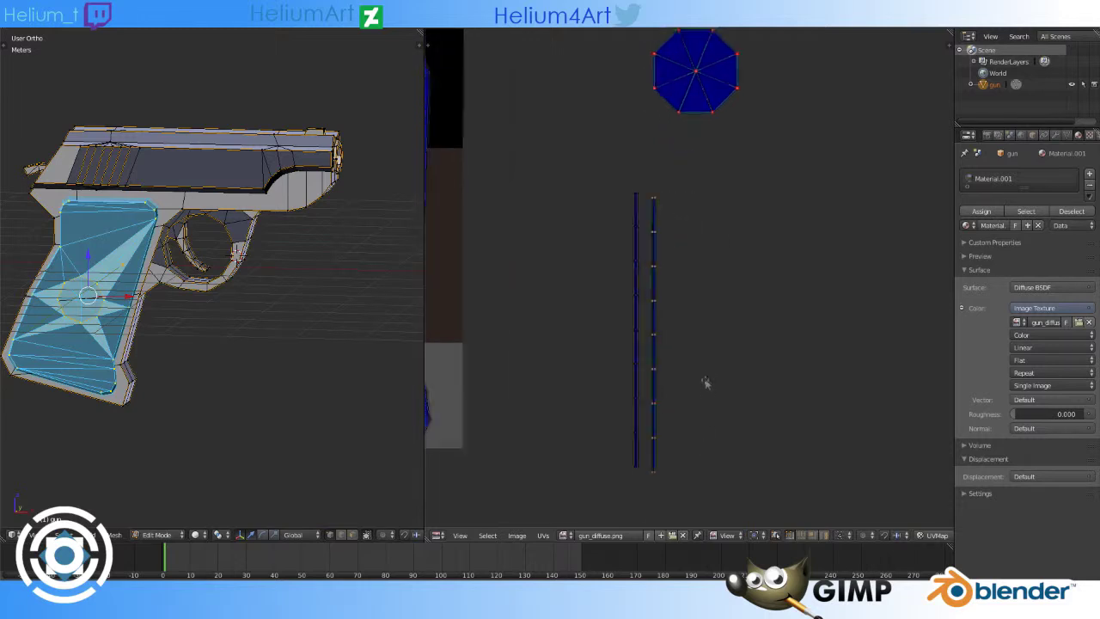
pyautogui.press('g')
pyautogui.press('s')
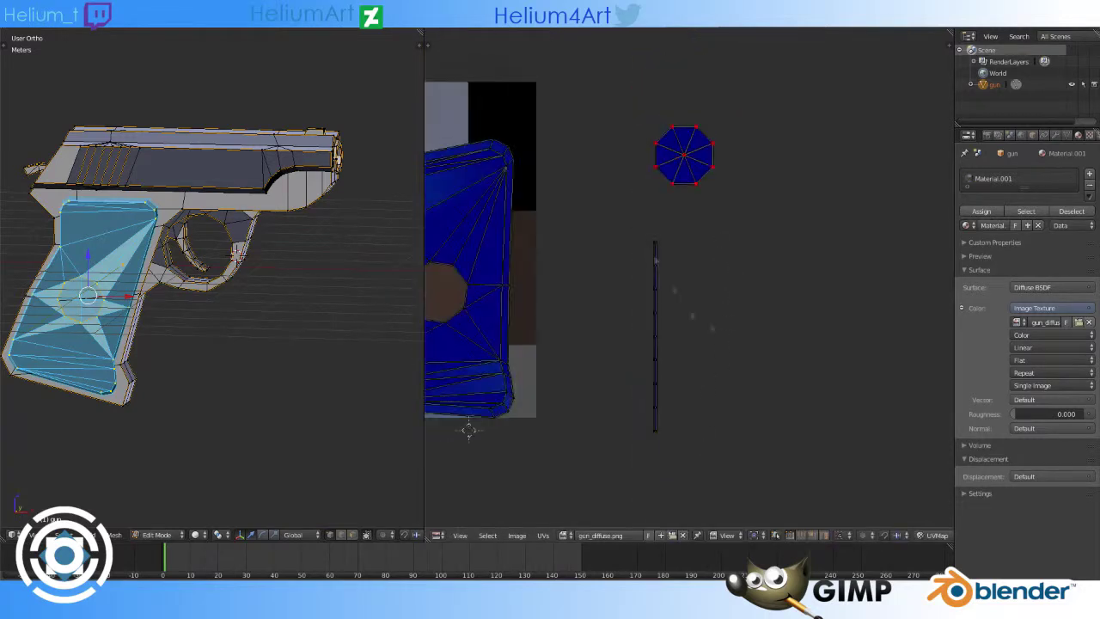
pyautogui.click(611, 362)
# Step: Box-select the right grip UV island and move it into position
pyautogui.moveTo(577, 72); pyautogui.dragTo(724, 380)
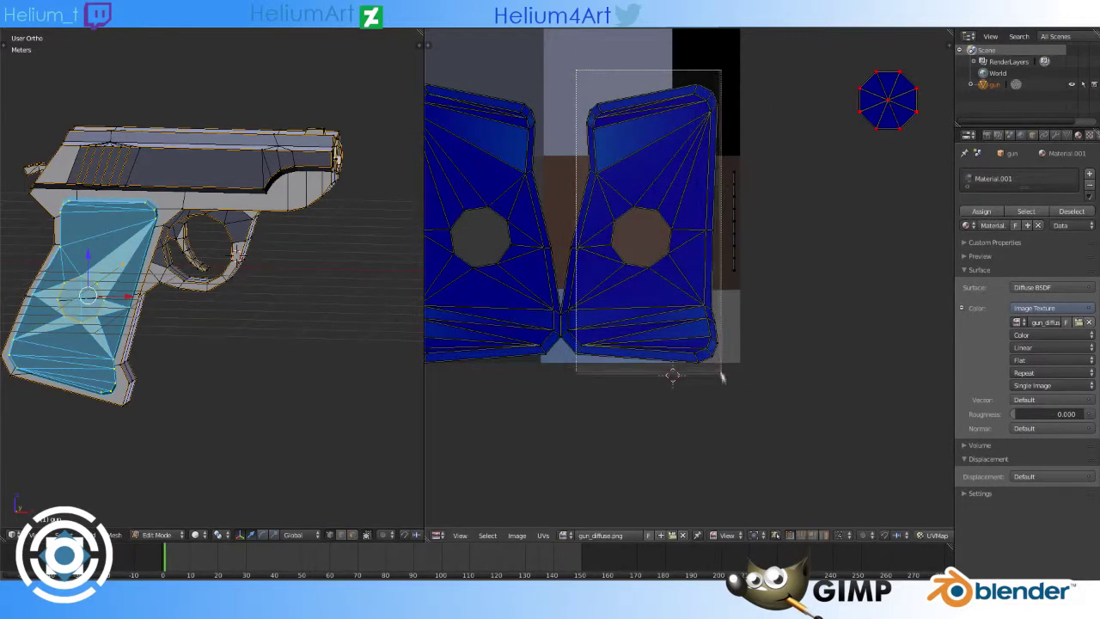
pyautogui.press('g')
pyautogui.press('Escape')
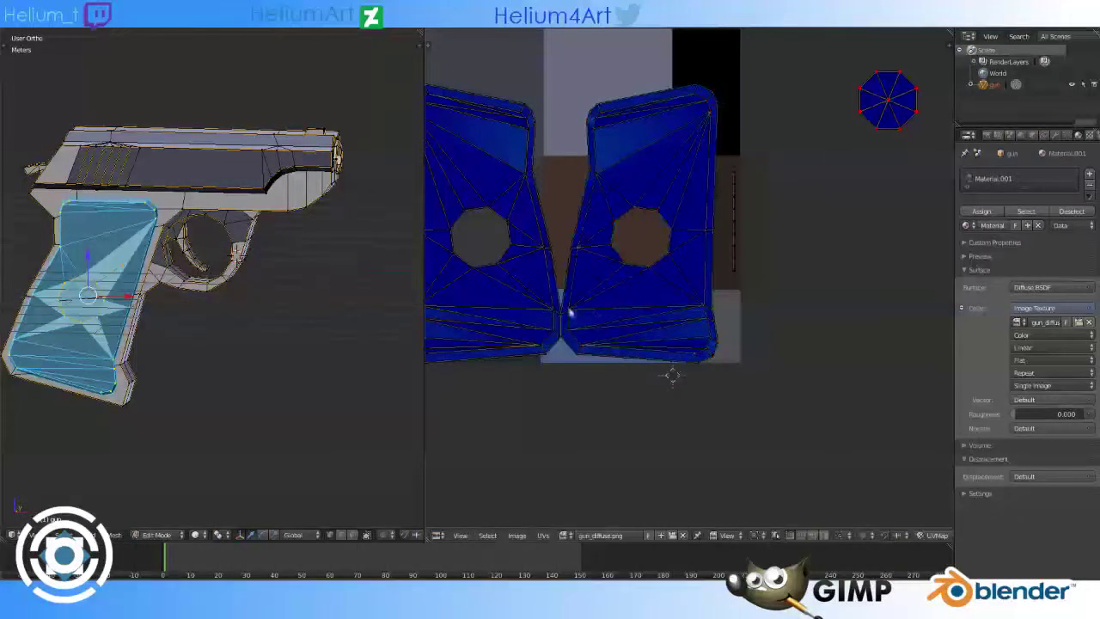
pyautogui.scroll(5, 597, 275)
pyautogui.press('g')
pyautogui.click(594, 202)
pyautogui.scroll(-5, 724, 320)
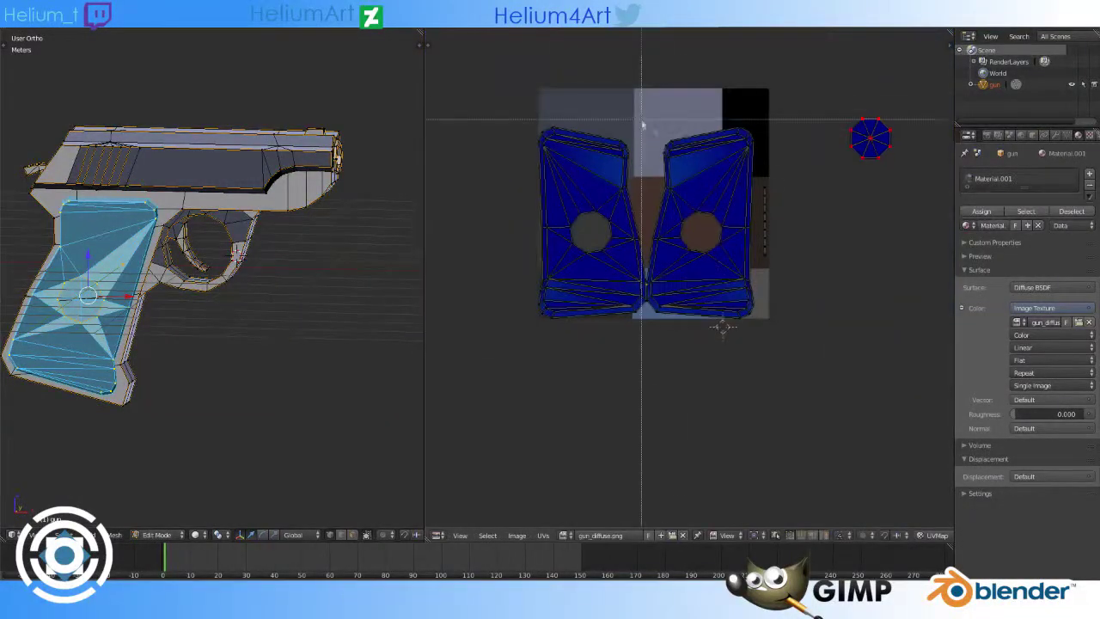
pyautogui.scroll(3, 753, 370)
pyautogui.scroll(1, 753, 369)
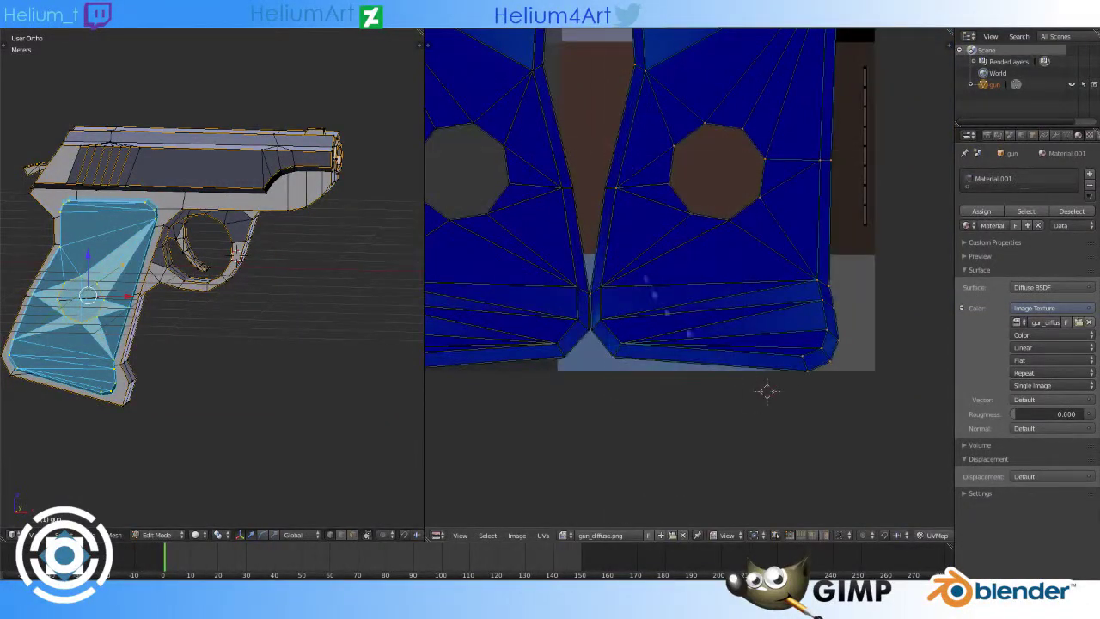
pyautogui.scroll(-4, 726, 341)
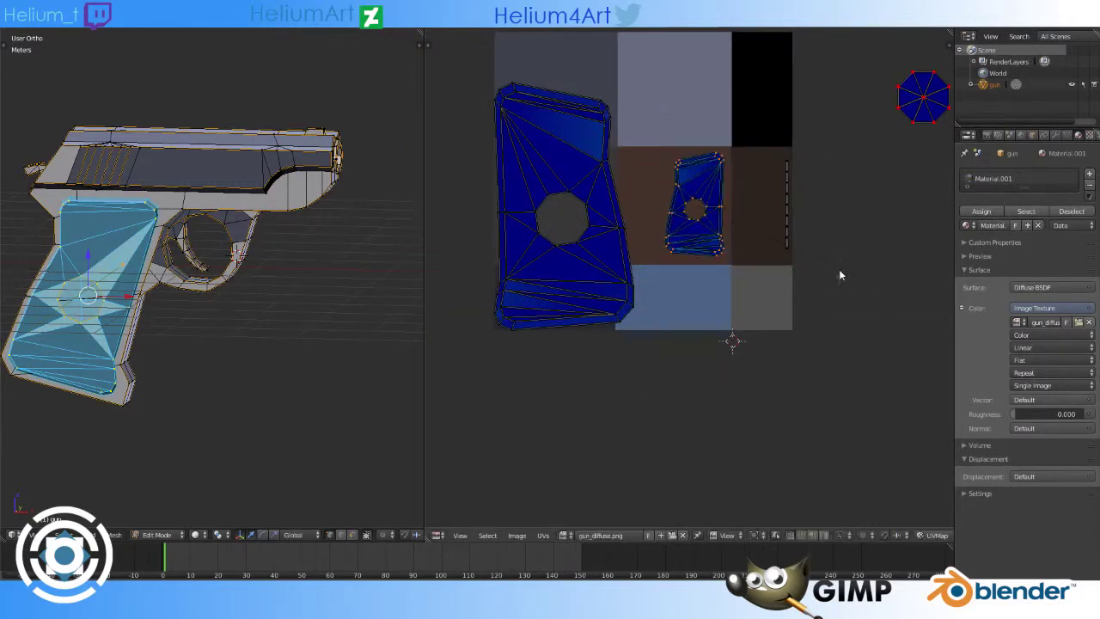
# Step: Scale the grip islands smaller and set the left one beside the right on brown
pyautogui.press('s')
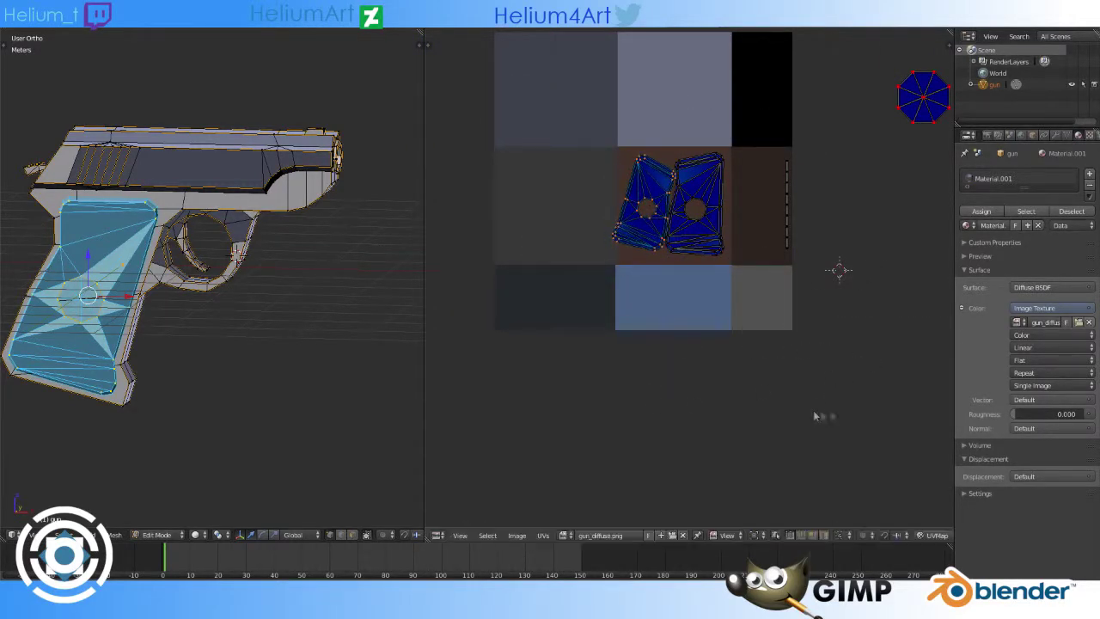
pyautogui.press('g')
pyautogui.scroll(2, 769, 365)
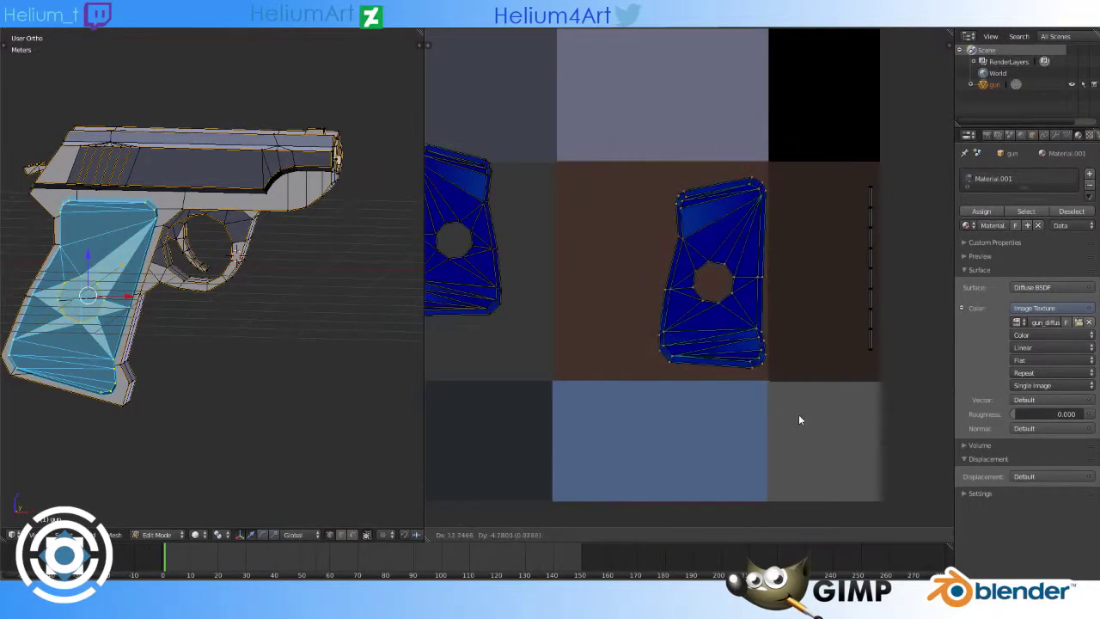
pyautogui.click(862, 412)
pyautogui.press('g')
pyautogui.click(764, 440)
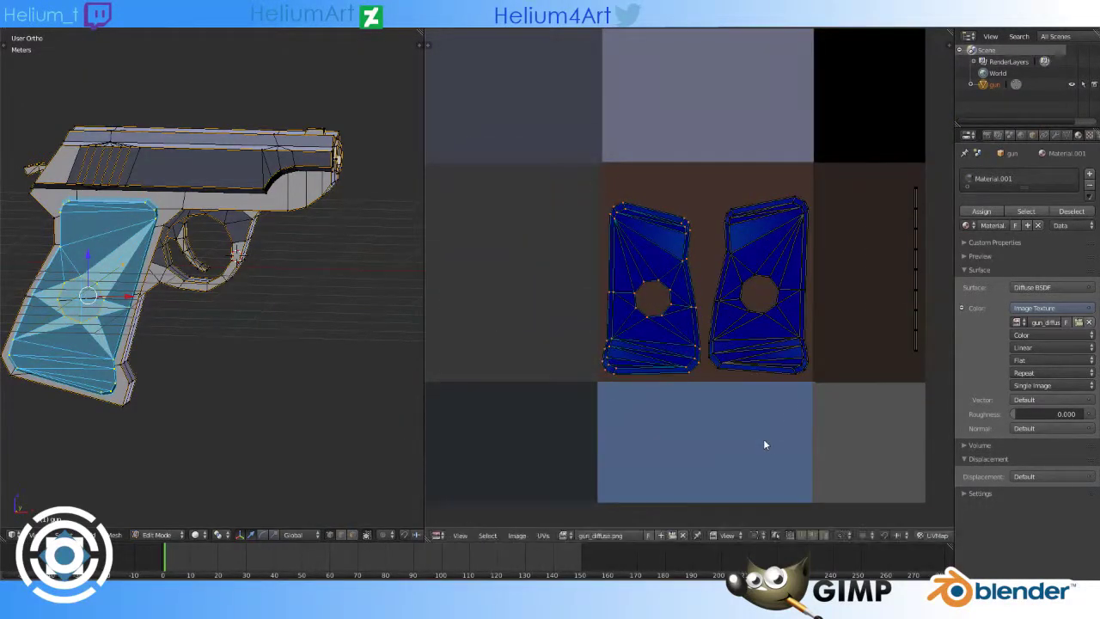
pyautogui.scroll(-3, 764, 440)
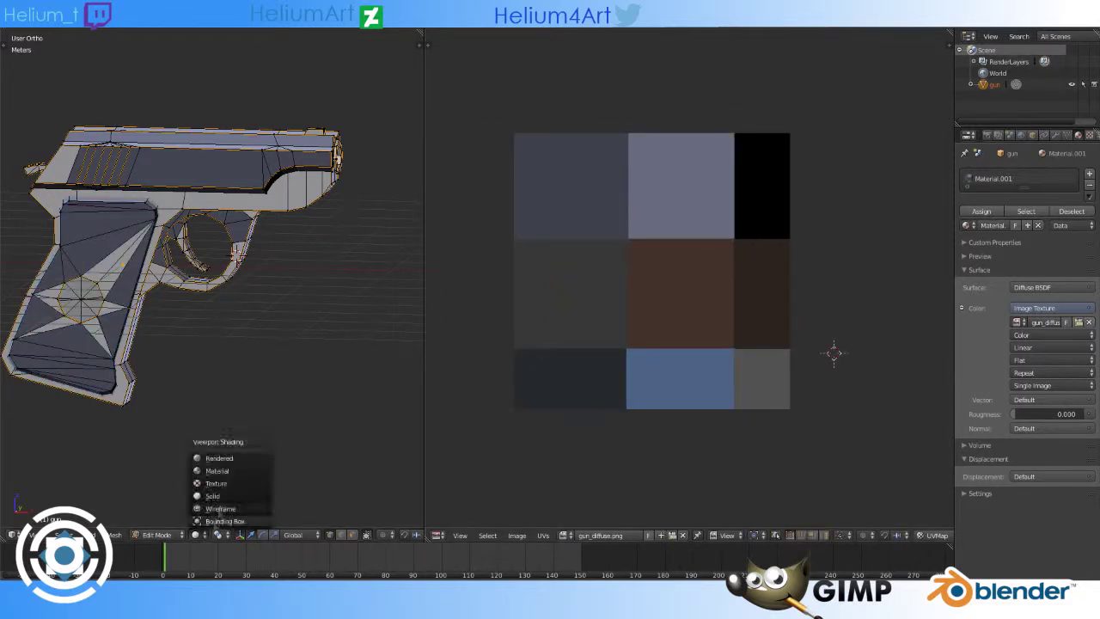
# Step: Move the rear sight's UV island onto the light grey tile
pyautogui.press('l')
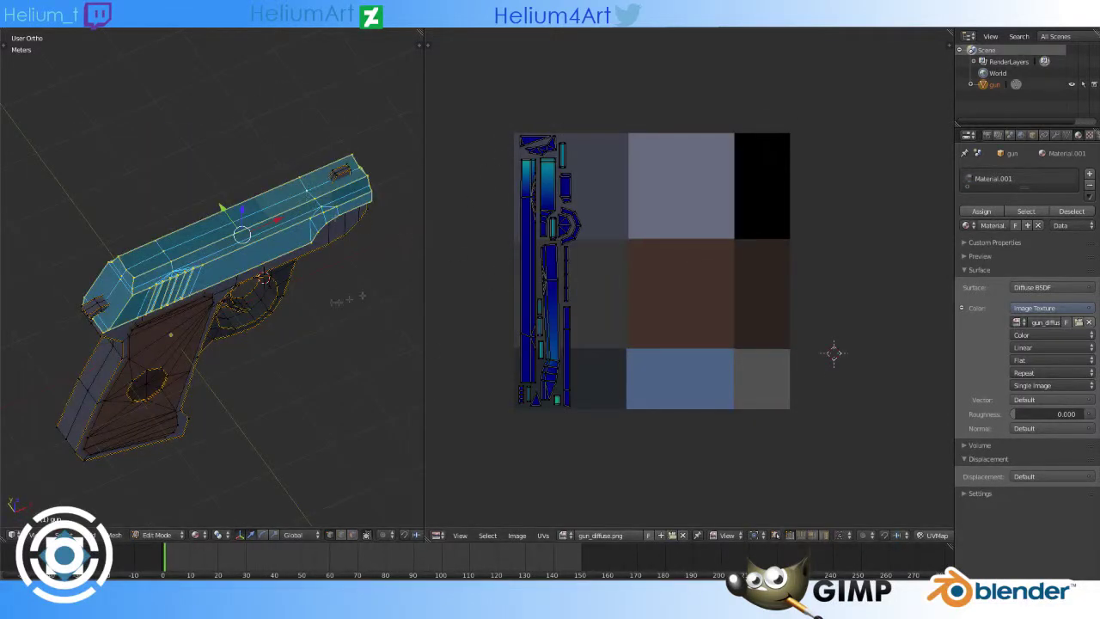
pyautogui.rightClick(341, 174)
pyautogui.press('l')
pyautogui.press('g')
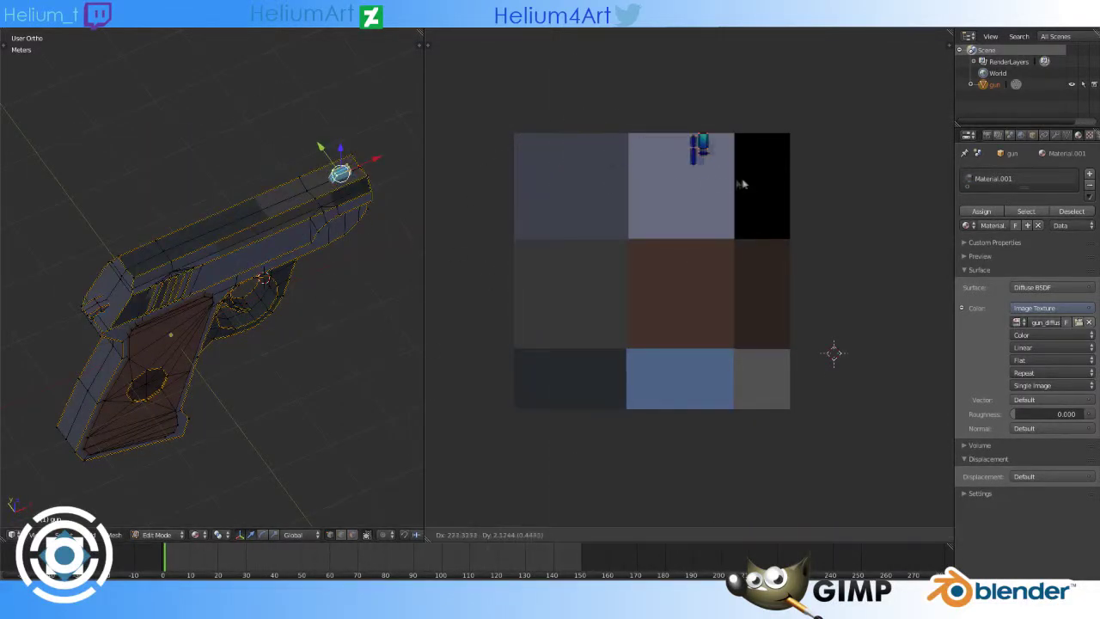
pyautogui.click(752, 187)
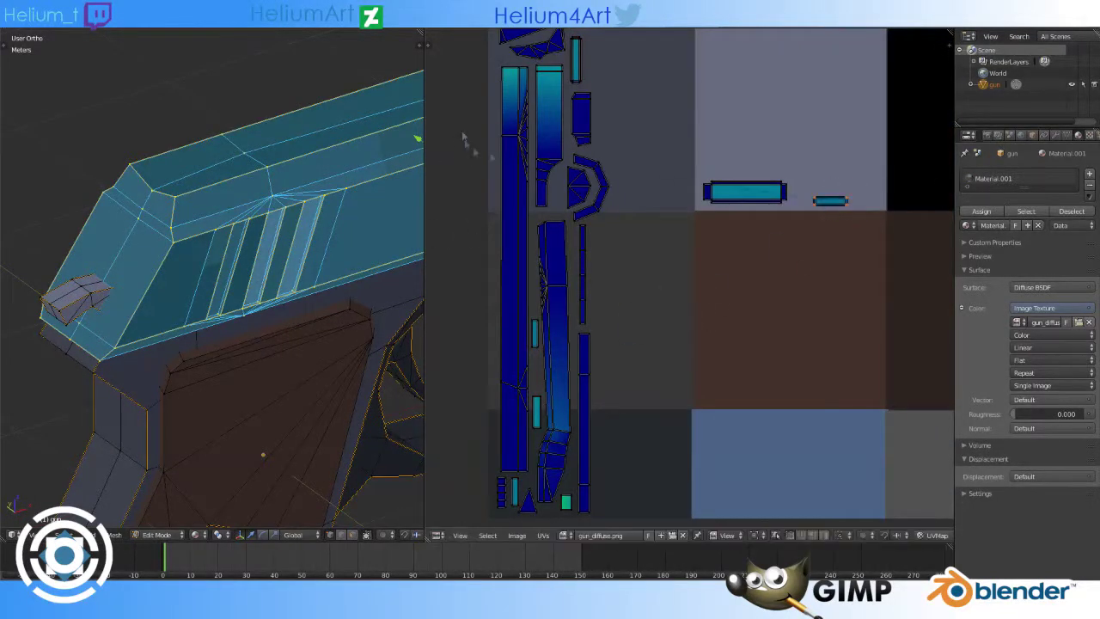
pyautogui.click(537, 123)
pyautogui.scroll(-1, 540, 196)
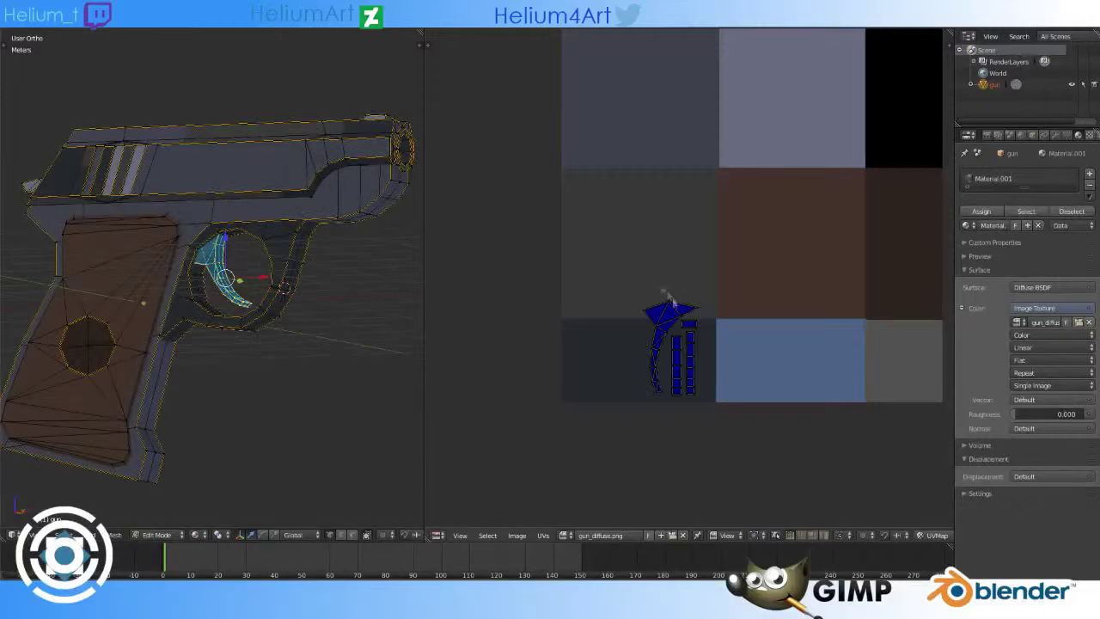
# Step: Reposition the trigger's UV island inside the grey tile
pyautogui.press('g')
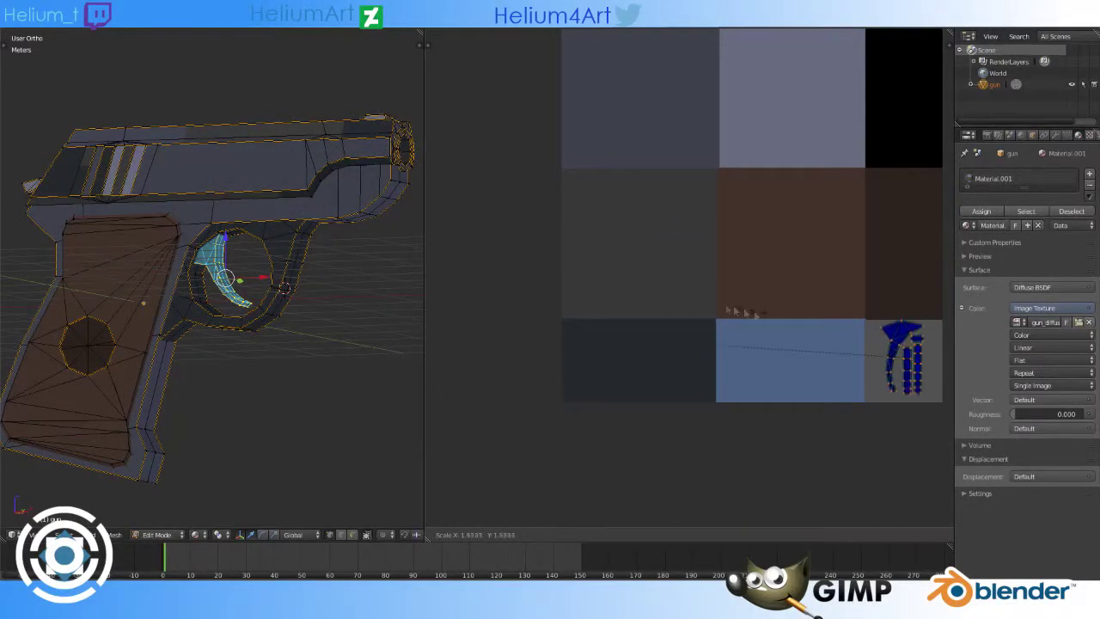
pyautogui.click(730, 306)
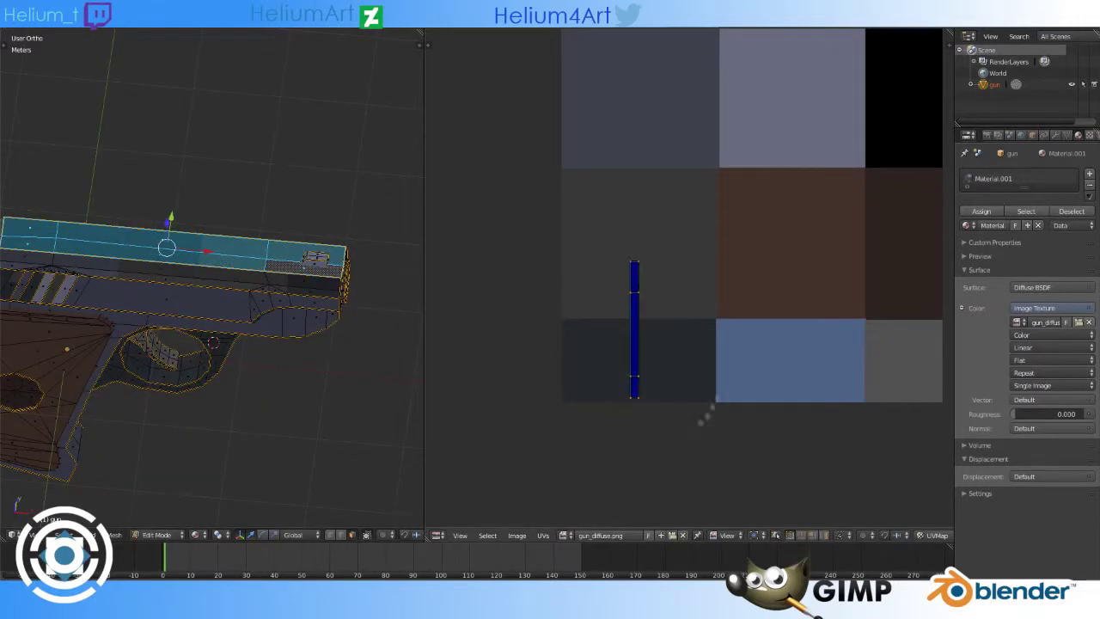
pyautogui.scroll(-3, 758, 250)
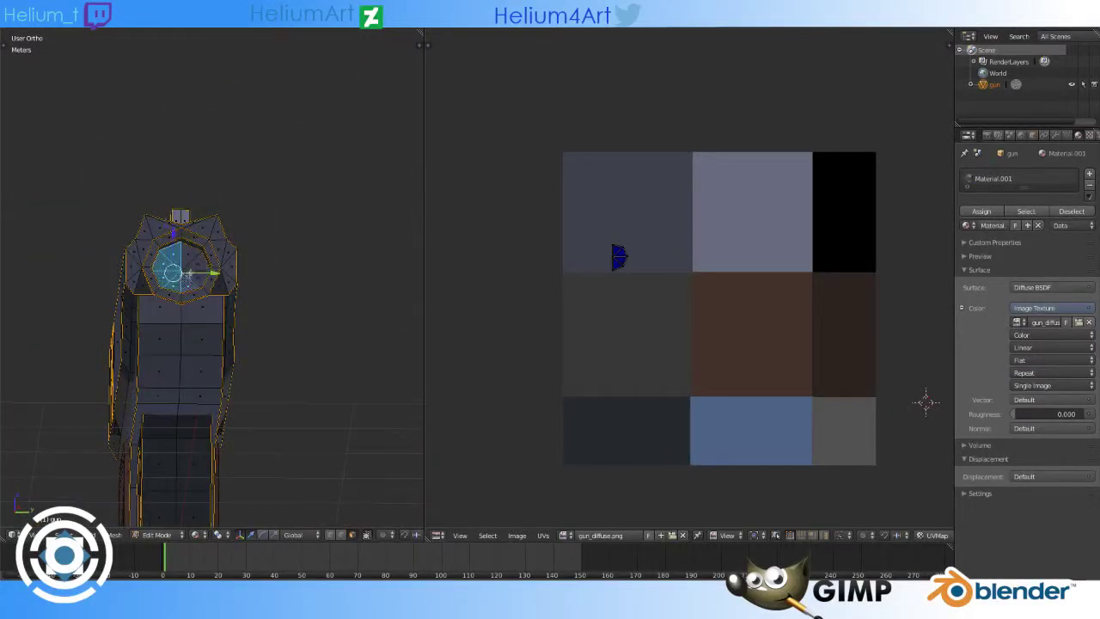
# Step: Move the muzzle's UV island onto the black tile
pyautogui.press('g')
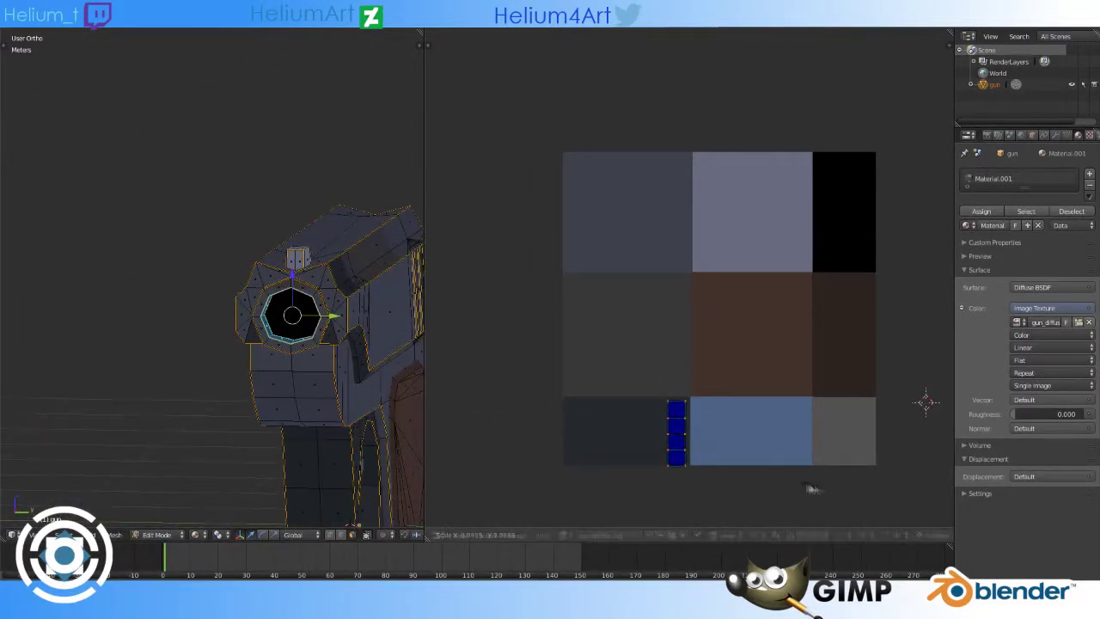
pyautogui.press('a')
pyautogui.moveTo(714, 402); pyautogui.dragTo(664, 378, button='middle')
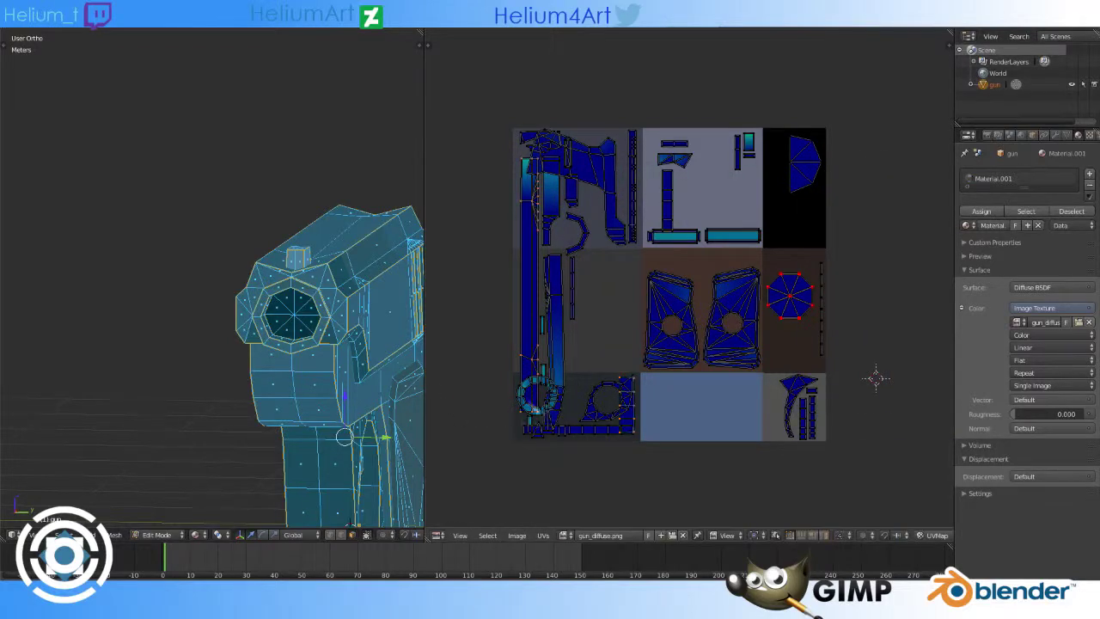
pyautogui.moveTo(248, 312); pyautogui.dragTo(291, 325, button='middle')
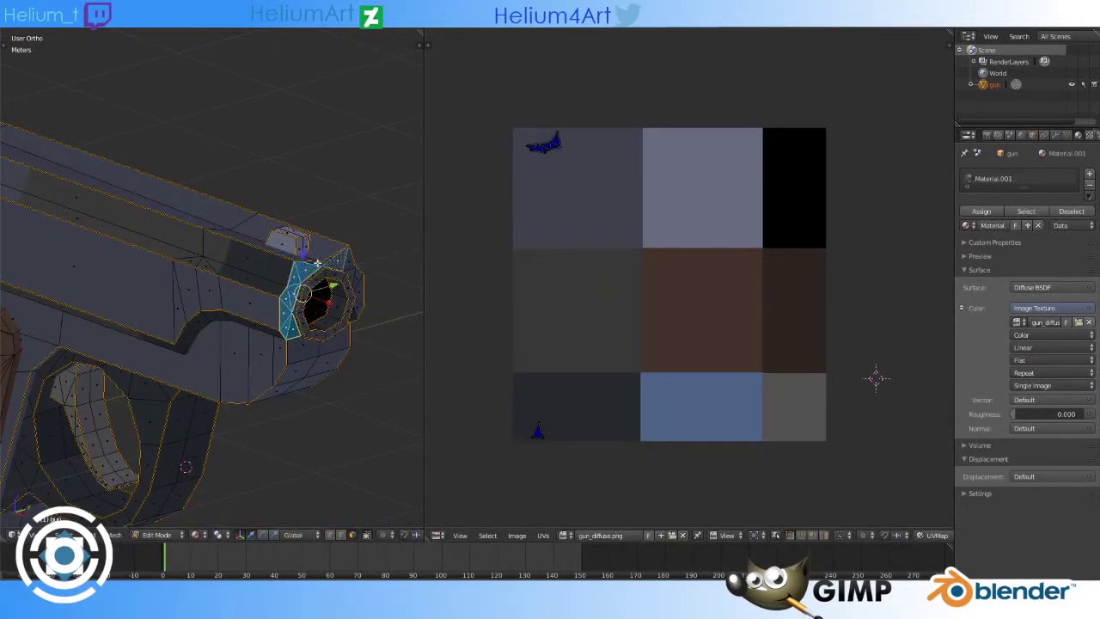
pyautogui.moveTo(355, 307); pyautogui.dragTo(327, 310, button='middle')
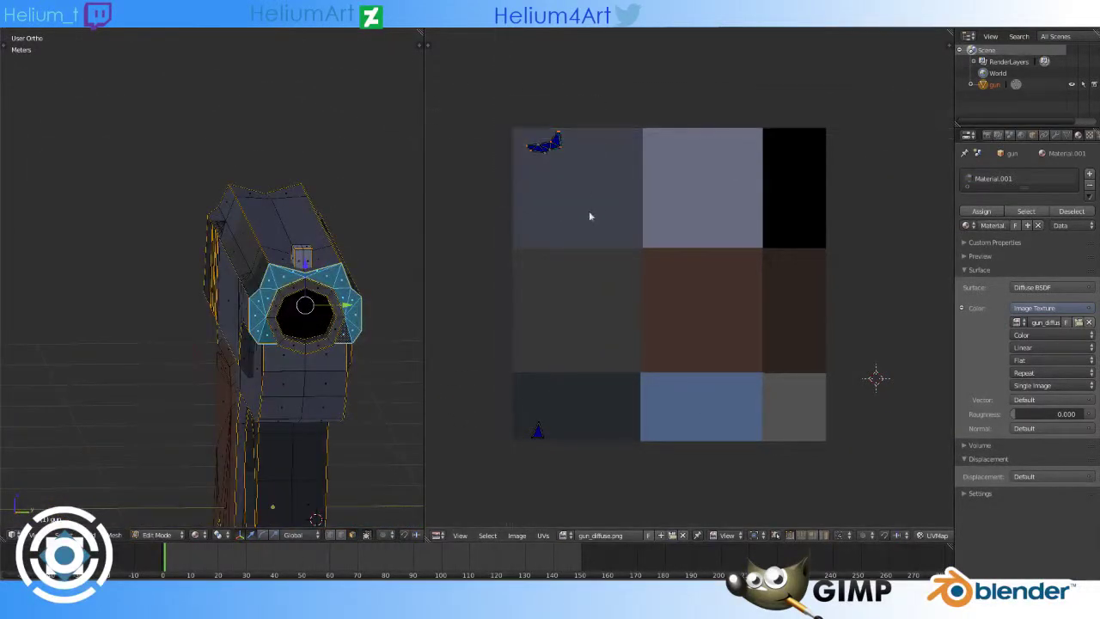
pyautogui.click(573, 298)
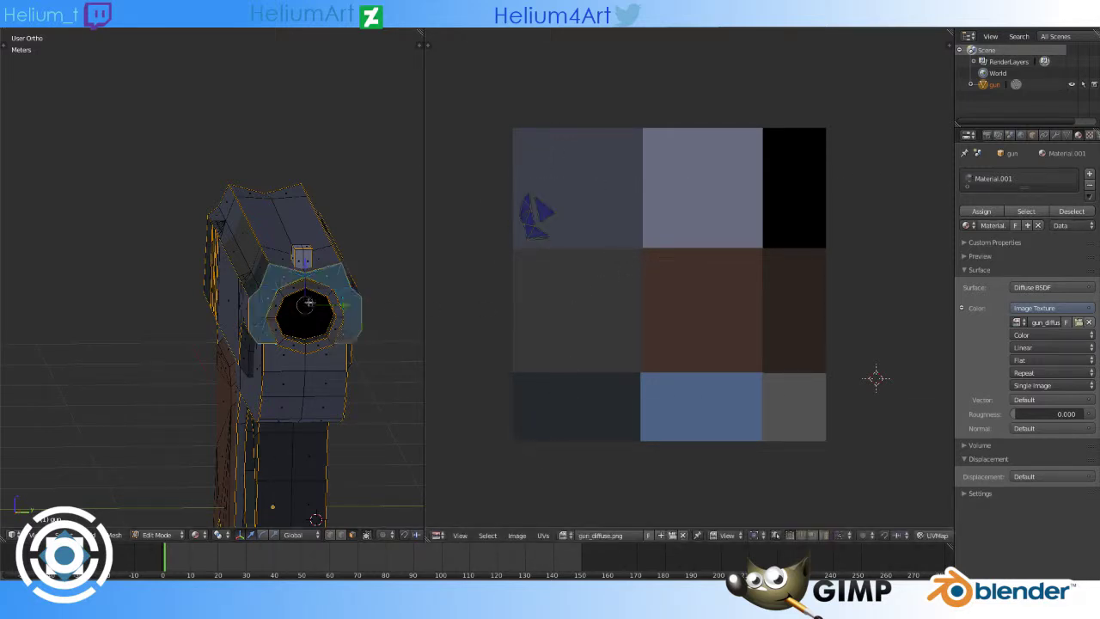
# Step: Select the long top strip face loops and shift their UV island right
pyautogui.moveTo(284, 283)
pyautogui.mouseDown(button='middle')
pyautogui.moveTo(215, 284)
pyautogui.moveTo(257, 215)
pyautogui.mouseUp(button='middle')
pyautogui.keyDown('alt'); pyautogui.rightClick(223, 257); pyautogui.keyUp('alt')
pyautogui.keyDown('alt'); pyautogui.keyDown('shift'); pyautogui.rightClick(103, 258); pyautogui.keyUp('shift'); pyautogui.keyUp('alt')
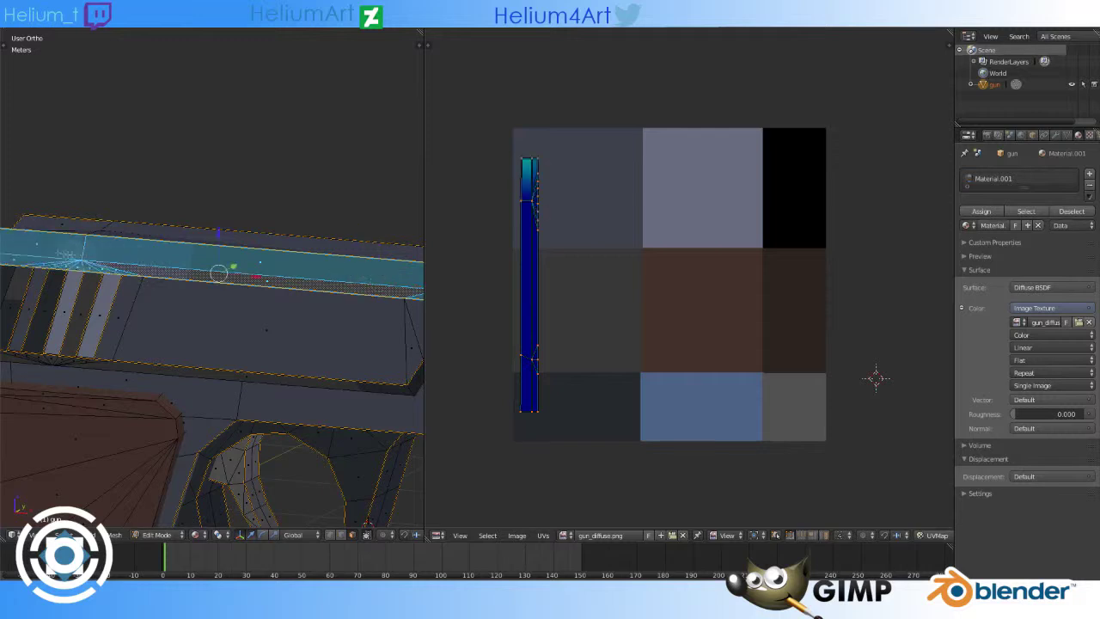
pyautogui.moveTo(129, 257)
pyautogui.mouseDown(button='middle')
pyautogui.moveTo(284, 231)
pyautogui.moveTo(258, 257)
pyautogui.mouseUp(button='middle')
pyautogui.keyDown('alt'); pyautogui.keyDown('shift'); pyautogui.rightClick(257, 283); pyautogui.keyUp('shift'); pyautogui.keyUp('alt')
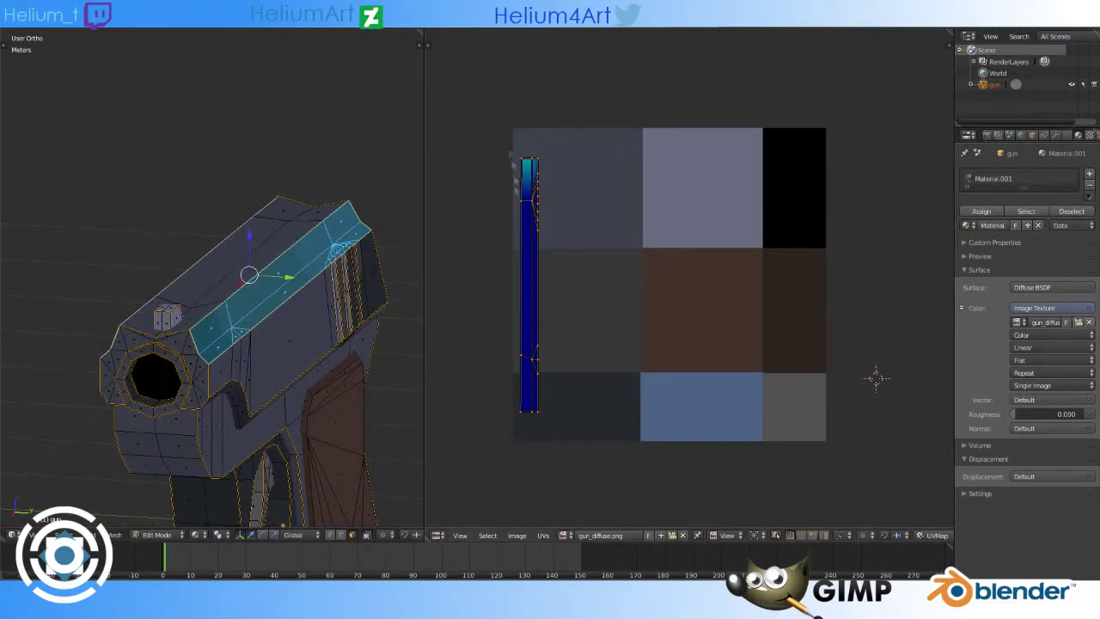
pyautogui.press('g')
pyautogui.click(731, 393)
# Step: Shift the gun's top face loop UV island up and to the left
pyautogui.press('a')
pyautogui.moveTo(258, 283); pyautogui.dragTo(265, 269, button='middle')
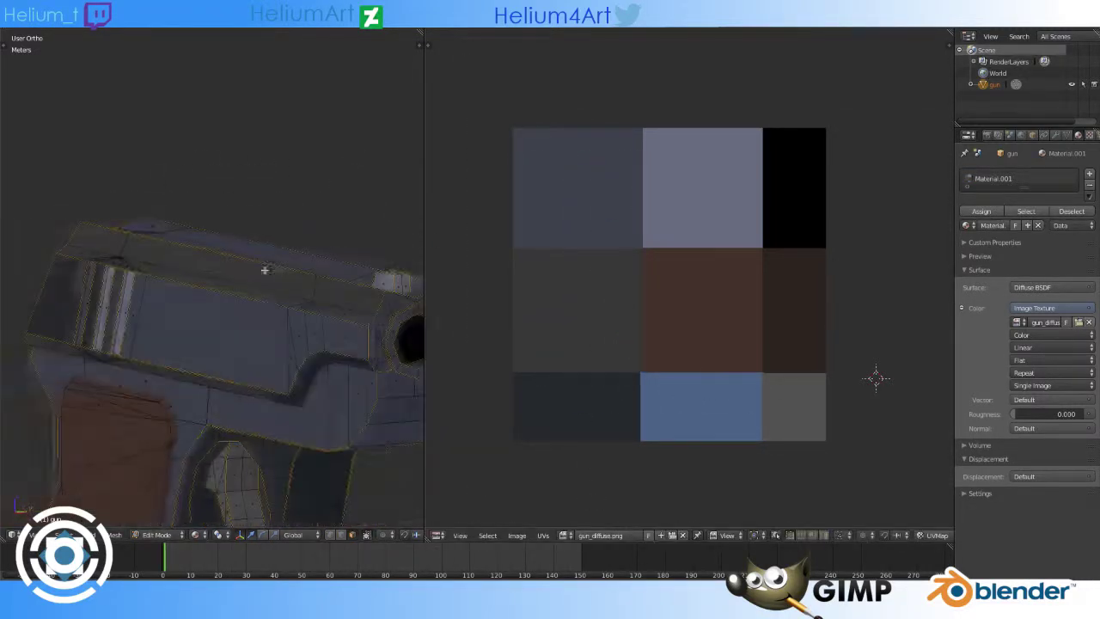
pyautogui.keyDown('alt'); pyautogui.rightClick(265, 270); pyautogui.keyUp('alt')
pyautogui.press('g')
pyautogui.press('a')
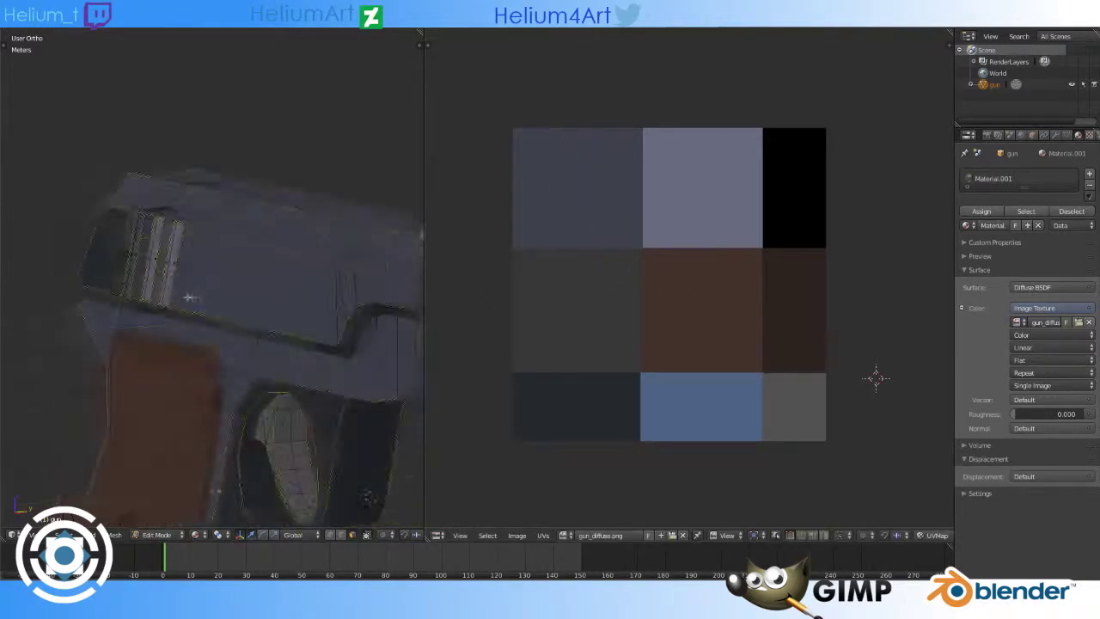
# Step: Select several face strips on the gun and move them onto the blue UV strip
pyautogui.moveTo(214, 344); pyautogui.dragTo(257, 344, button='middle')
pyautogui.keyDown('alt'); pyautogui.rightClick(77, 318); pyautogui.keyUp('alt')
pyautogui.click(290, 491)
pyautogui.keyDown('alt'); pyautogui.rightClick(235, 312); pyautogui.keyUp('alt')
pyautogui.moveTo(123, 281)
pyautogui.mouseDown(button='middle')
pyautogui.moveTo(236, 312)
pyautogui.moveTo(238, 278)
pyautogui.moveTo(257, 266)
pyautogui.mouseUp(button='middle')
pyautogui.keyDown('alt'); pyautogui.keyDown('shift'); pyautogui.rightClick(238, 278); pyautogui.keyUp('shift'); pyautogui.keyUp('alt')
pyautogui.keyDown('alt'); pyautogui.keyDown('shift'); pyautogui.rightClick(290, 275); pyautogui.keyUp('shift'); pyautogui.keyUp('alt')
pyautogui.press('g')
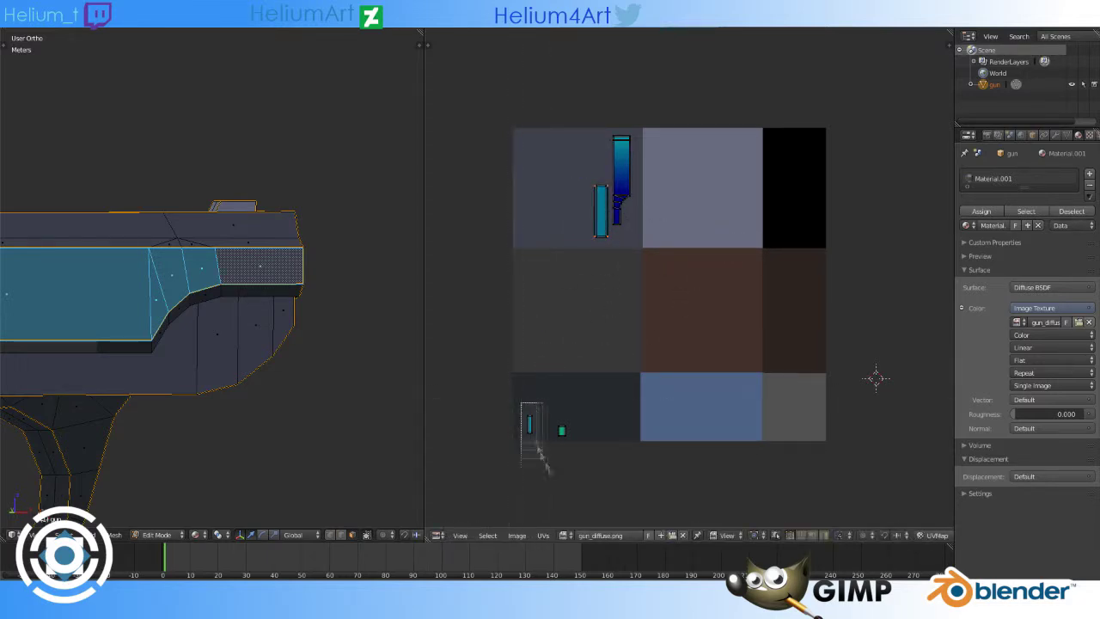
pyautogui.moveTo(545, 466); pyautogui.dragTo(544, 465)
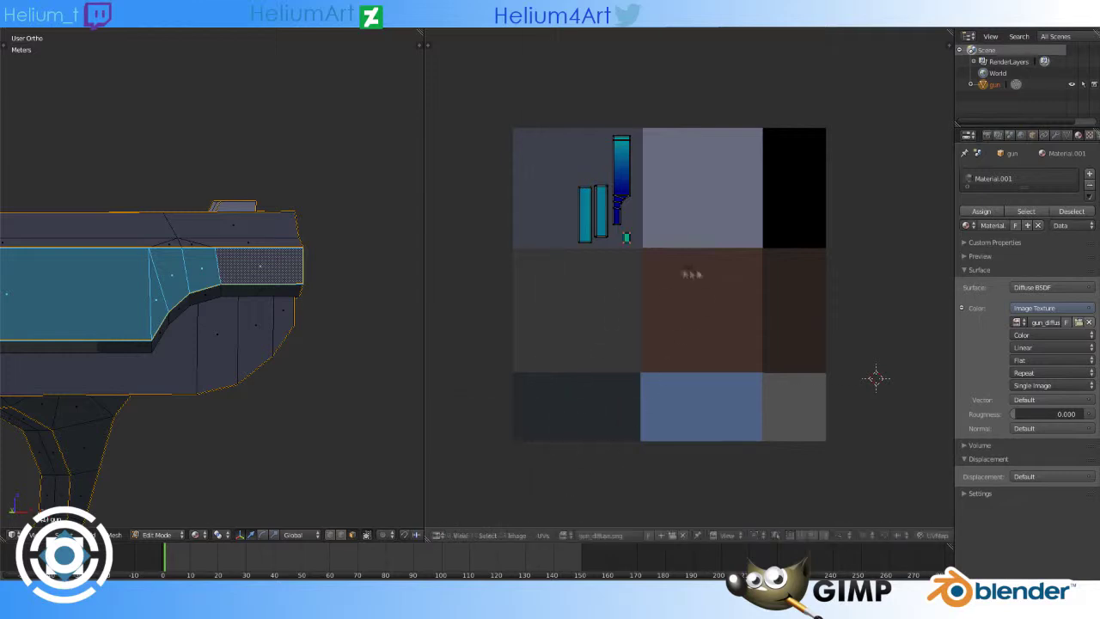
pyautogui.press('a')
# Step: Place the narrow slide-top strip's UV island in the light grey tile
pyautogui.moveTo(215, 300); pyautogui.dragTo(275, 283, button='middle')
pyautogui.rightClick(284, 275)
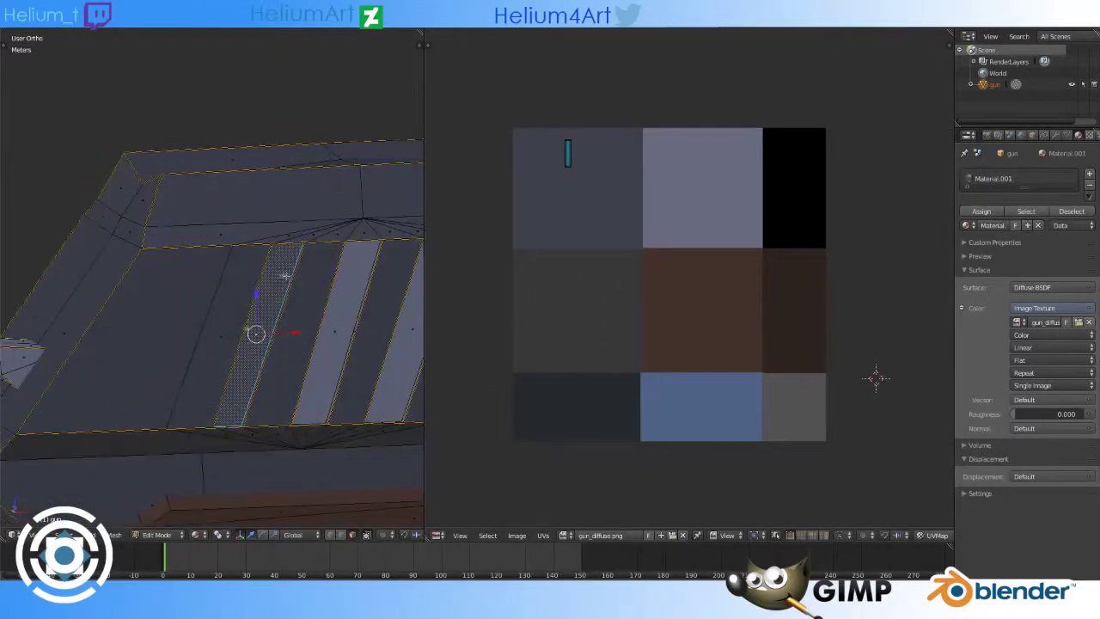
pyautogui.press('g')
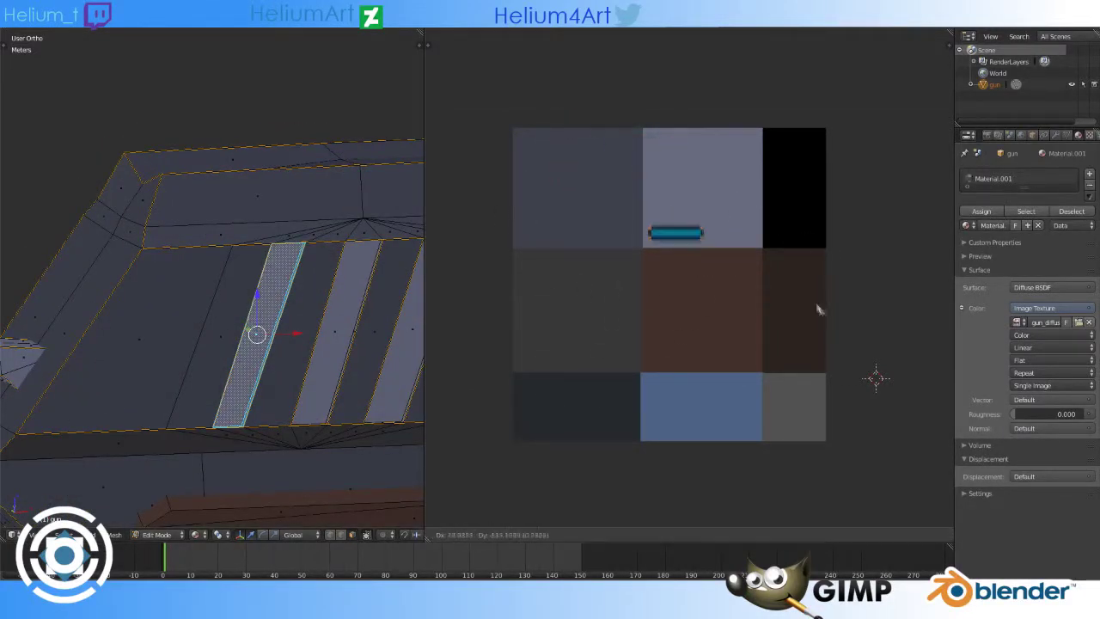
pyautogui.click(814, 306)
pyautogui.moveTo(214, 343); pyautogui.dragTo(172, 284, button='middle')
# Step: Rotate the slide's long side strip island horizontal and place it in the blue tile
pyautogui.rightClick(297, 344)
pyautogui.moveTo(215, 344); pyautogui.dragTo(214, 300, button='middle')
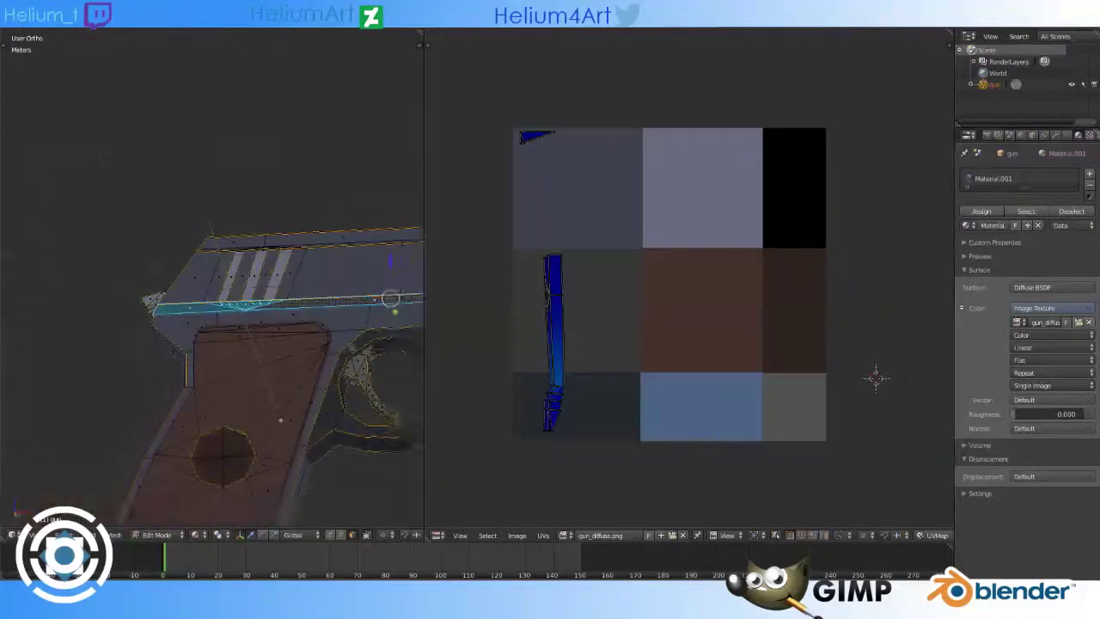
pyautogui.press('r')
pyautogui.click(760, 464)
pyautogui.press('g')
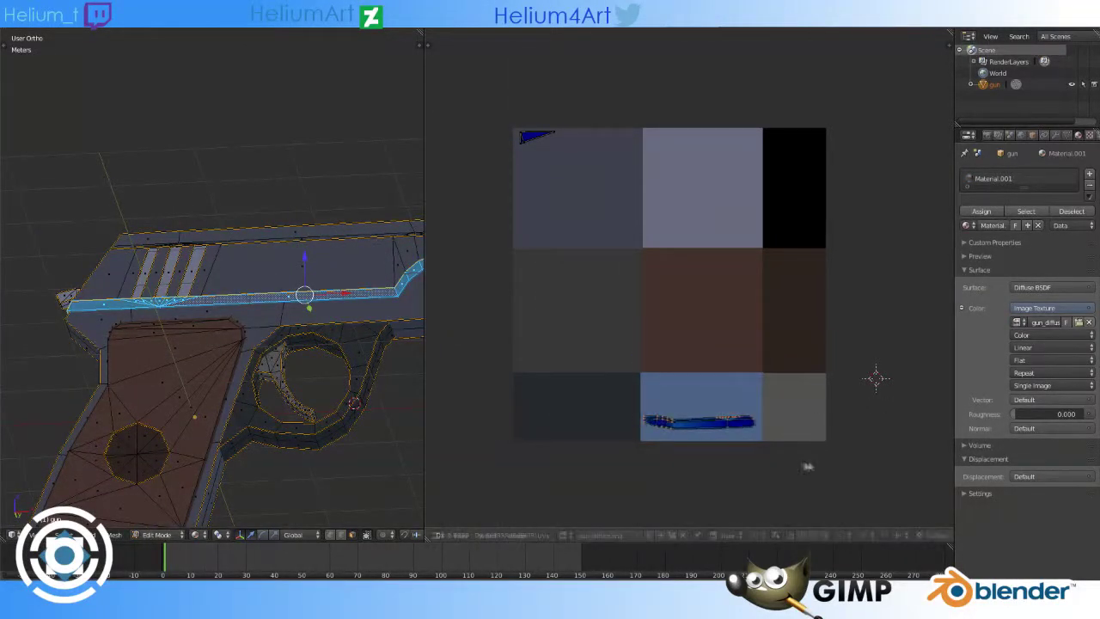
pyautogui.click(810, 461)
pyautogui.moveTo(257, 343); pyautogui.dragTo(129, 344, button='middle')
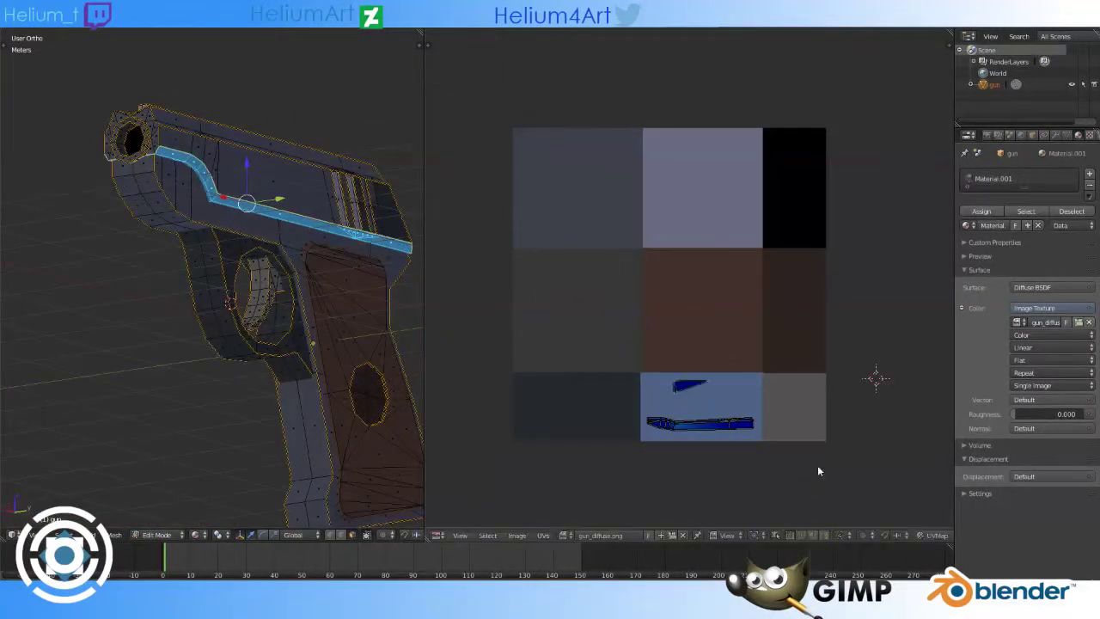
# Step: Leave Edit Mode and inspect the gun with its texture applied
pyautogui.press('Tab')
pyautogui.hotkey('shift', 'z')
pyautogui.moveTo(257, 343); pyautogui.dragTo(216, 355, button='middle')
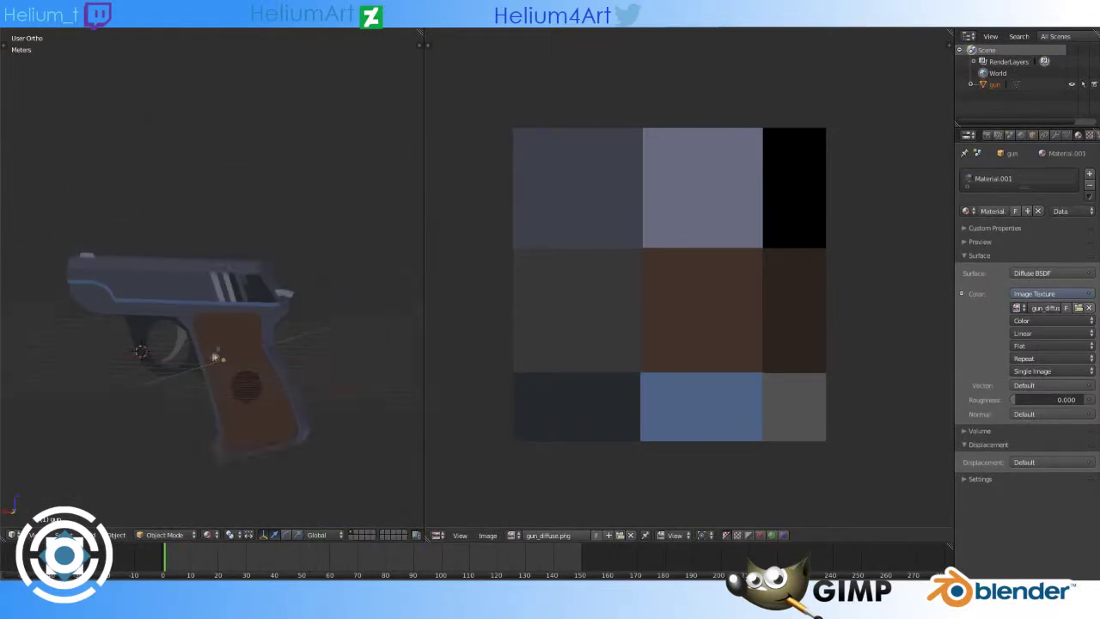
# Step: Move the small slide UV island from the bottom-left tile into the top-left grey tile
pyautogui.press('Tab')
pyautogui.hotkey('shift', 'z')
pyautogui.scroll(3, 257, 326)
pyautogui.press('l')
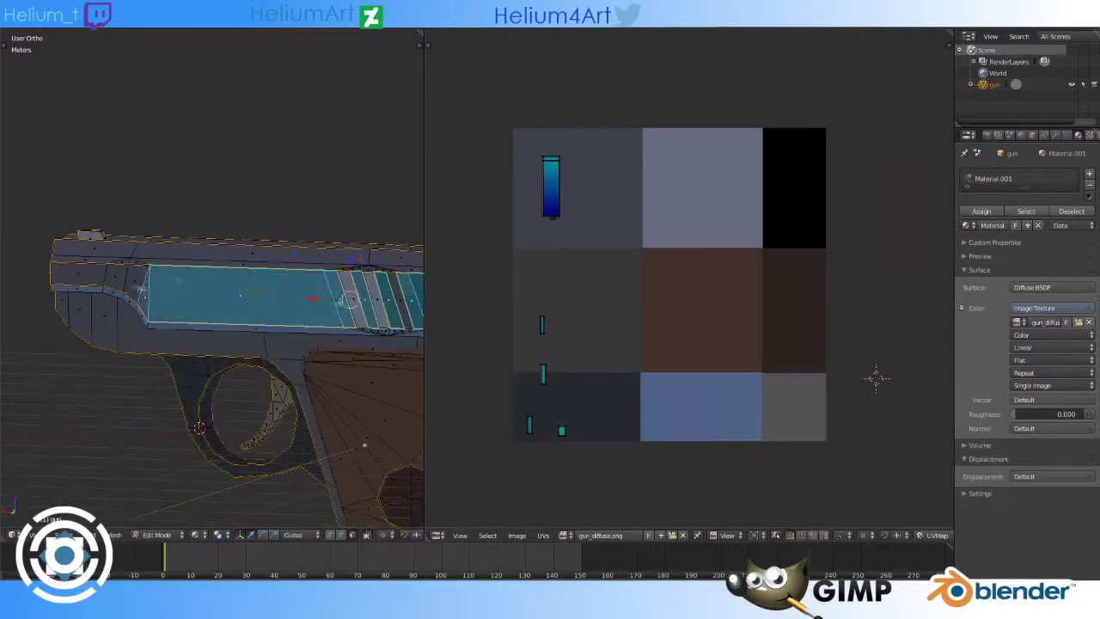
pyautogui.moveTo(210, 303); pyautogui.dragTo(77, 392, button='middle')
pyautogui.press('g')
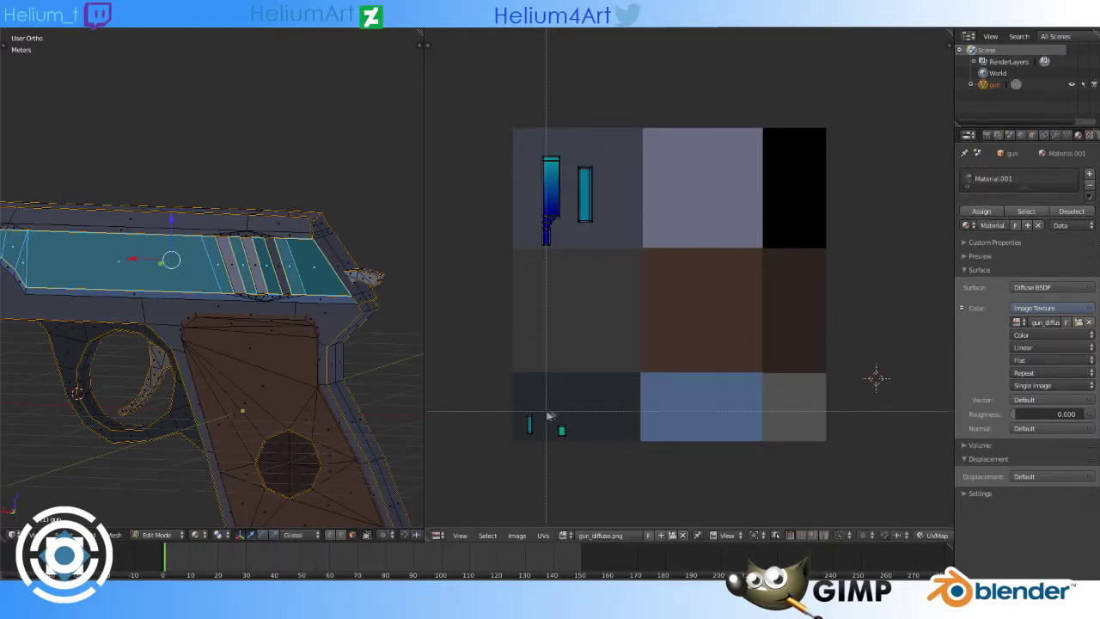
pyautogui.click(625, 260)
pyautogui.press('KP_Decimal')
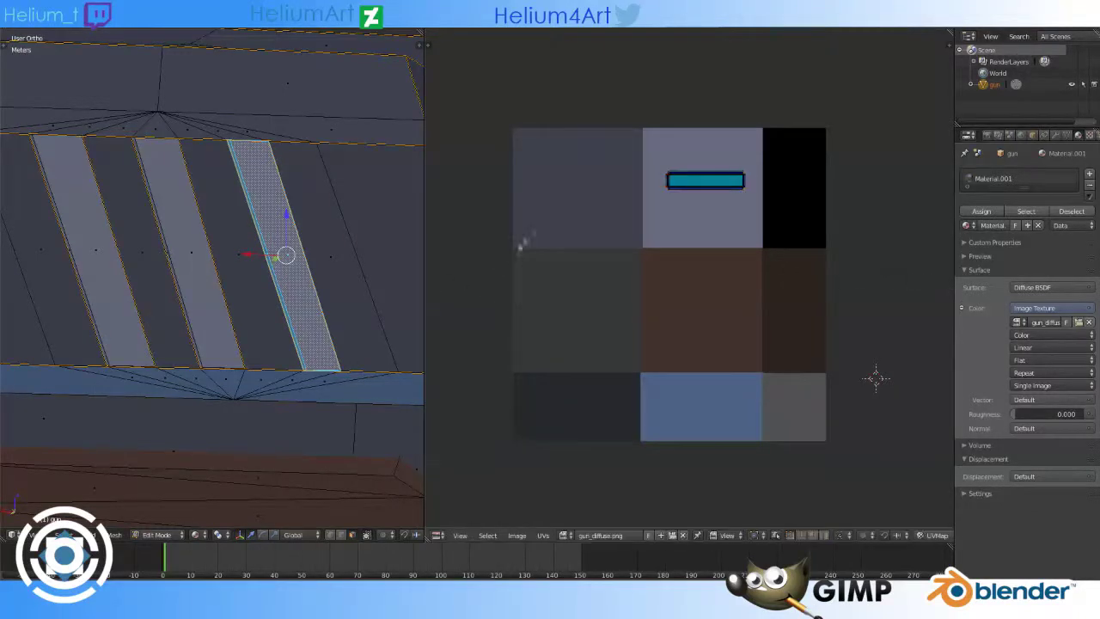
# Step: Check the textured gun, merge the image editor away and split the viewport in two
pyautogui.press('Tab')
pyautogui.press('KP_Decimal')
pyautogui.moveTo(247, 365); pyautogui.dragTo(249, 363, button='middle')
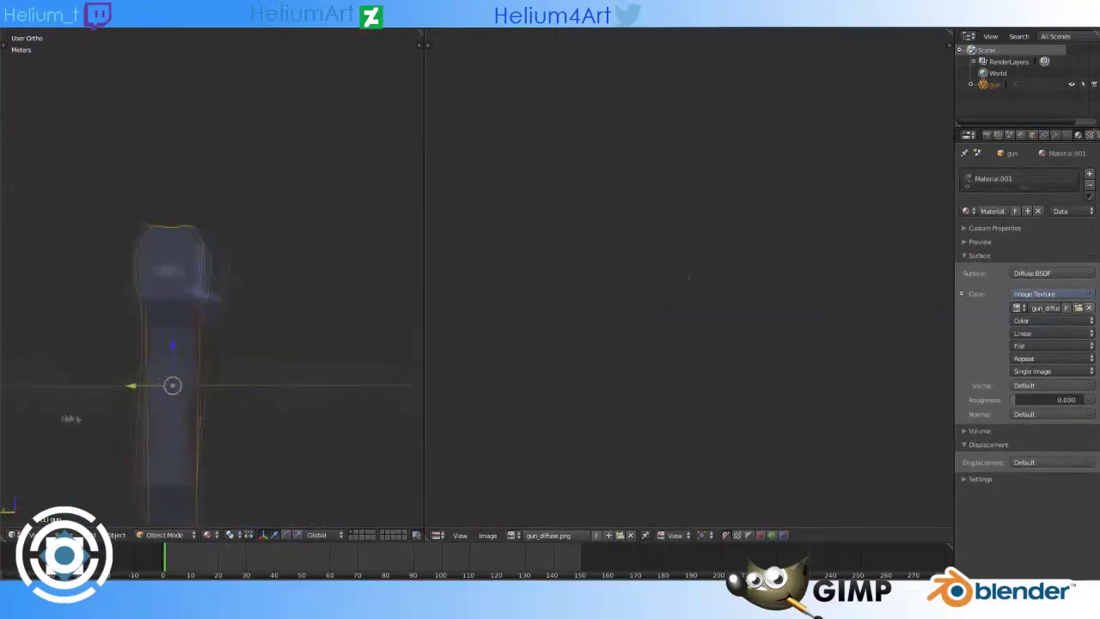
pyautogui.moveTo(422, 32); pyautogui.dragTo(749, 81)
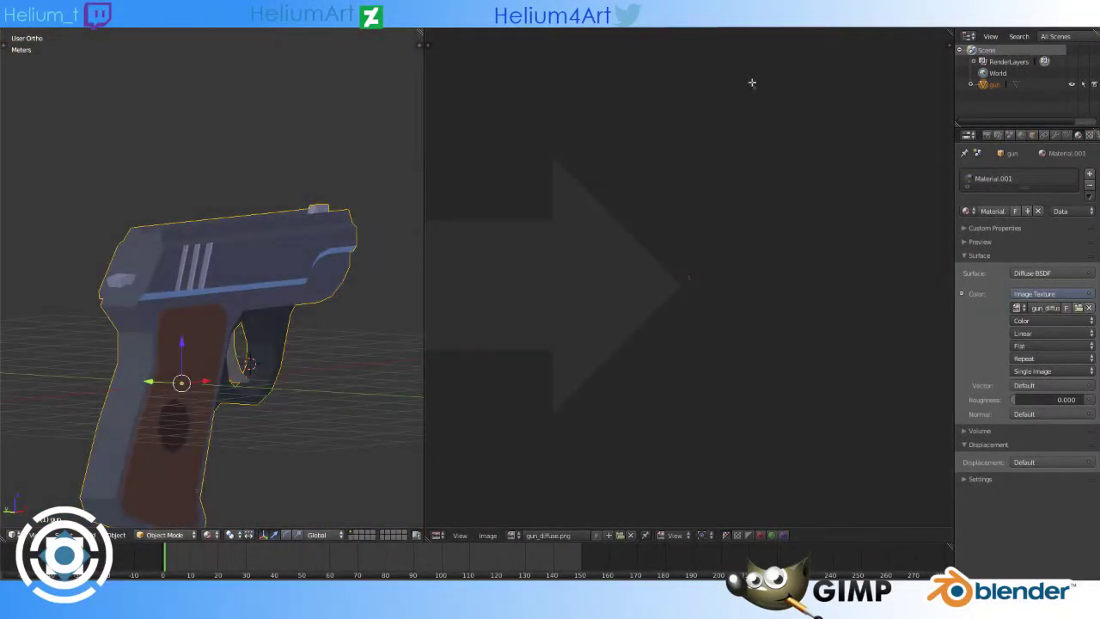
pyautogui.moveTo(257, 344); pyautogui.dragTo(215, 311, button='middle')
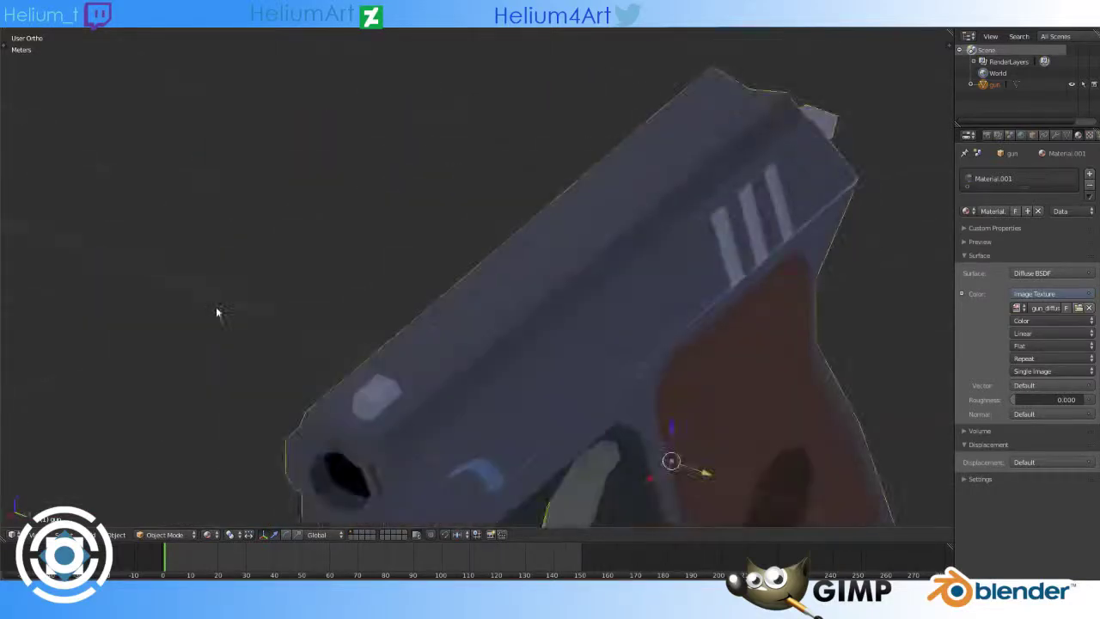
pyautogui.press('Tab')
pyautogui.click(492, 535)
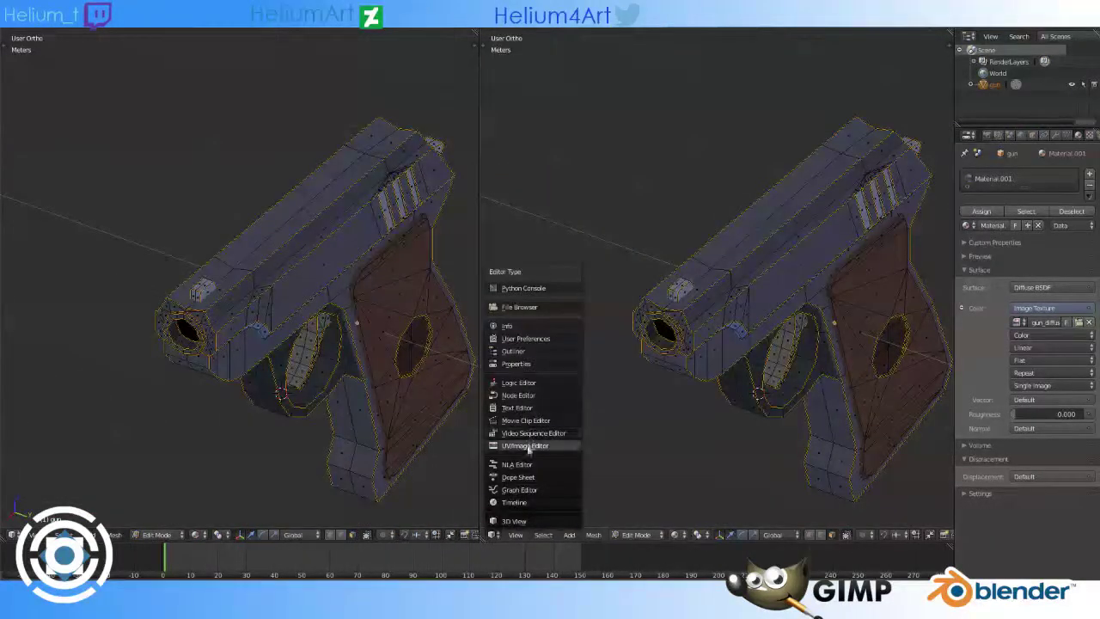
# Step: Make the right area a UV/Image Editor showing gun_diffuse.png
pyautogui.click(524, 445)
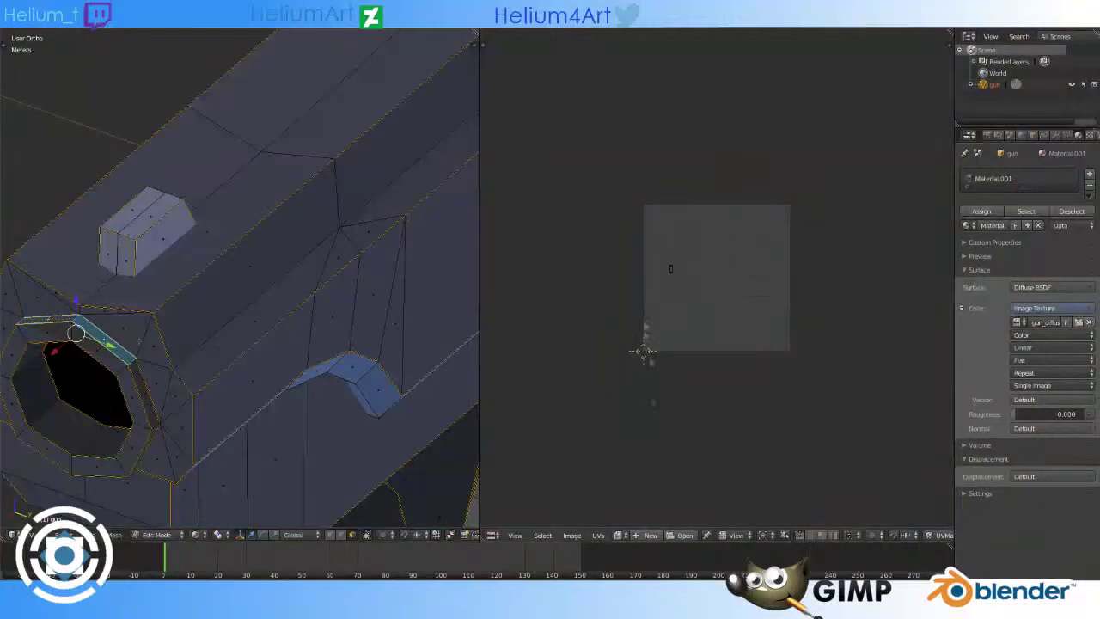
pyautogui.click(618, 534)
pyautogui.click(625, 257)
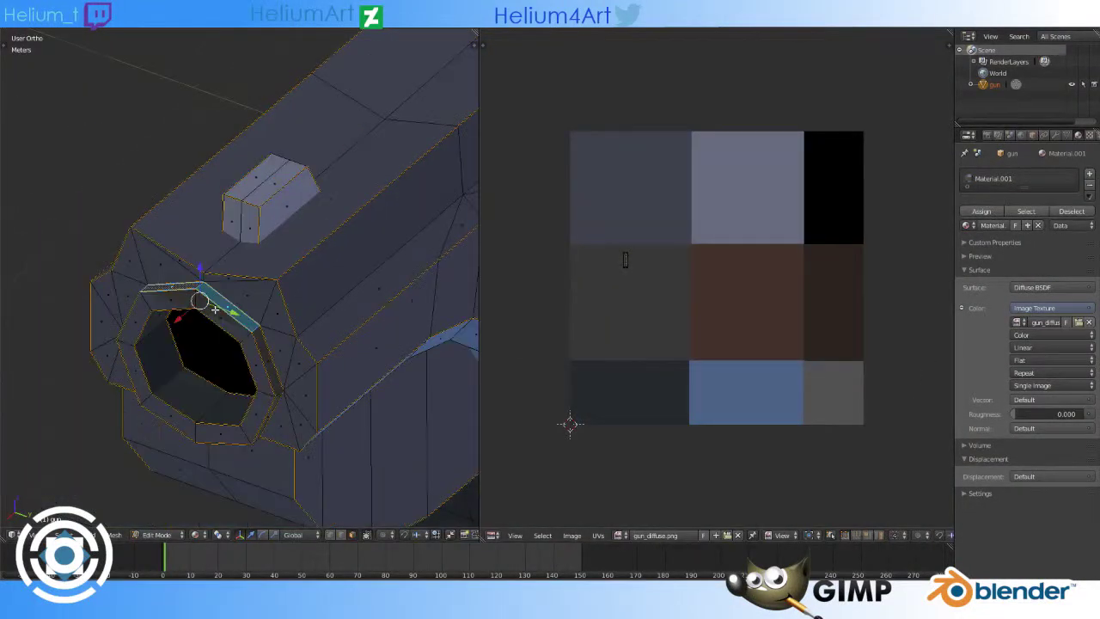
# Step: Rotate the muzzle ring's UVs 90 degrees and move them onto the dark bottom-left tile
pyautogui.press('g')
pyautogui.click(717, 442)
pyautogui.hotkey('ctrl', 'z')
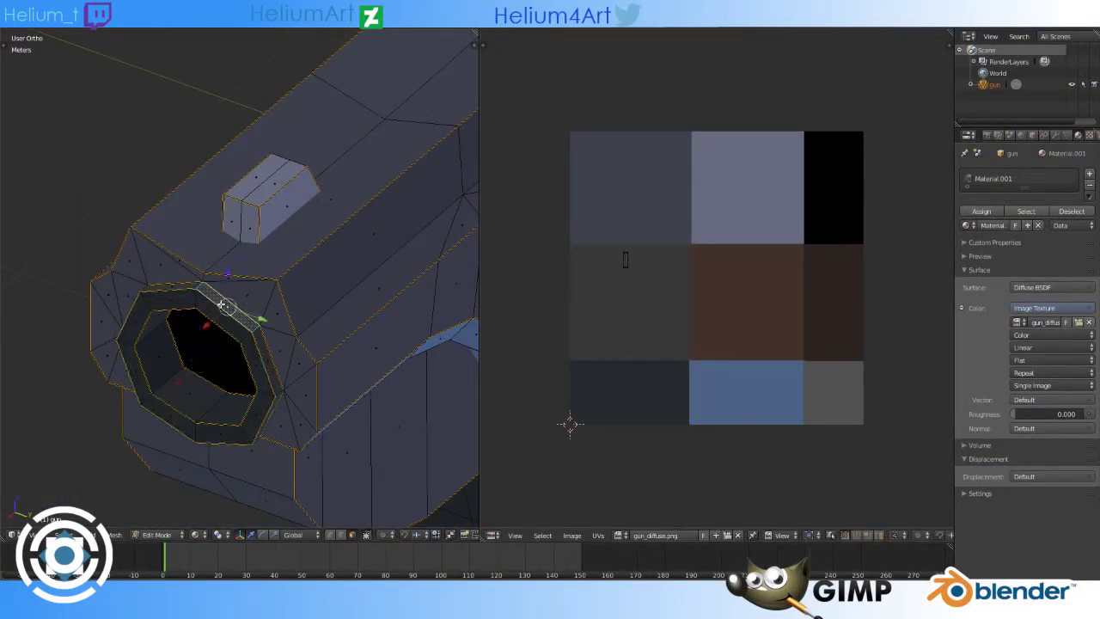
pyautogui.press('b')
pyautogui.moveTo(581, 226); pyautogui.dragTo(676, 332)
pyautogui.write('r90')
pyautogui.press('Return')
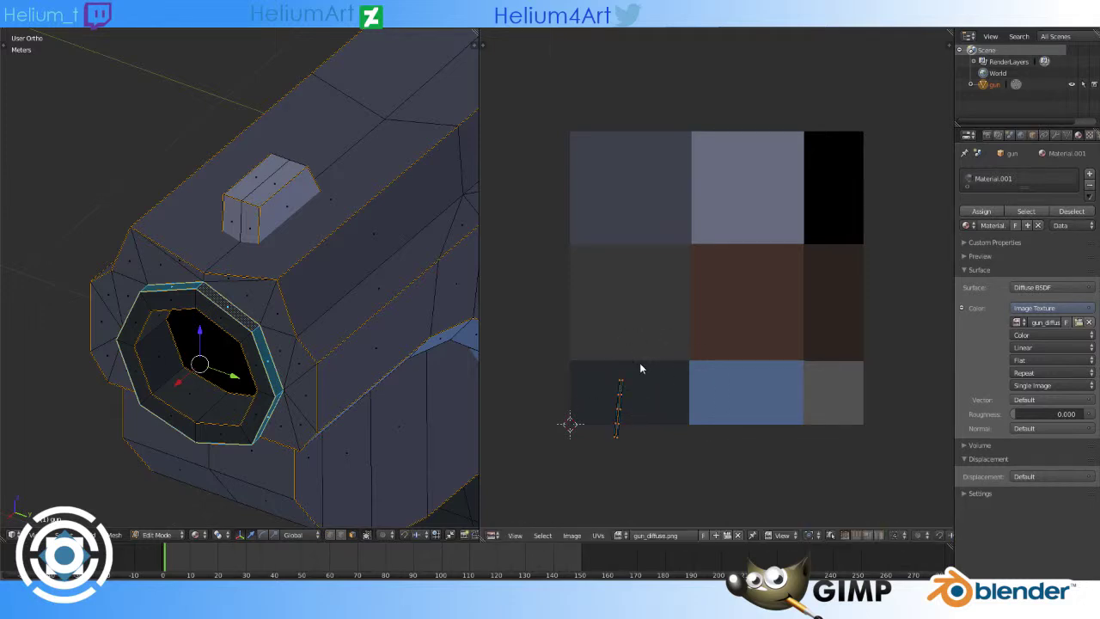
pyautogui.press('n')
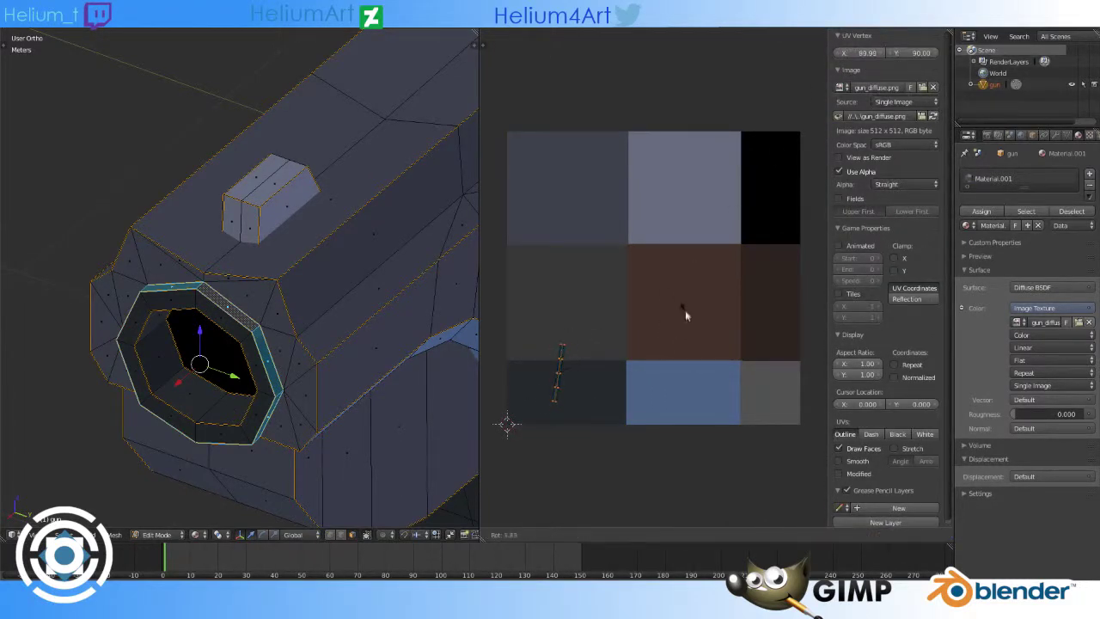
pyautogui.press('a')
pyautogui.press('a')
pyautogui.press('g')
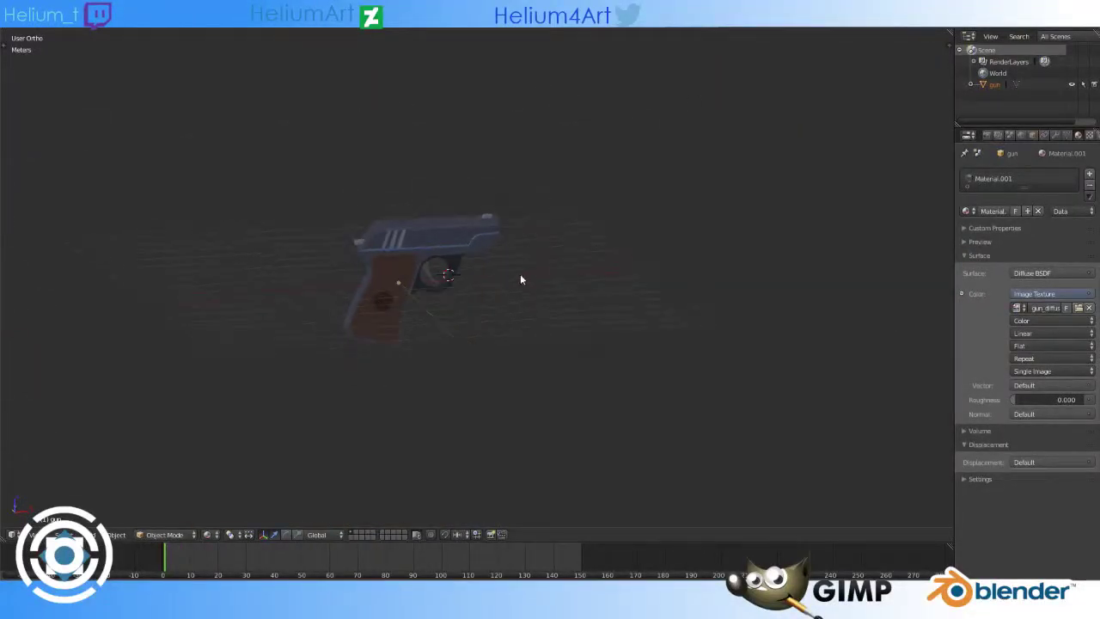
# Step: Add a camera and align it to the current view of the pistol
pyautogui.press('Tab')
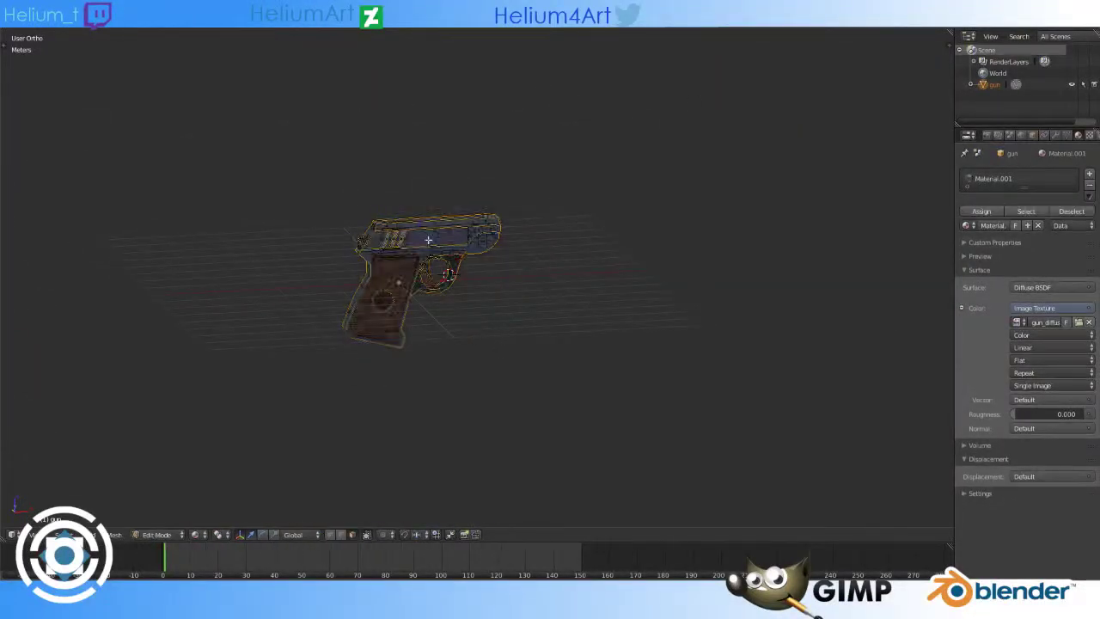
pyautogui.press('w')
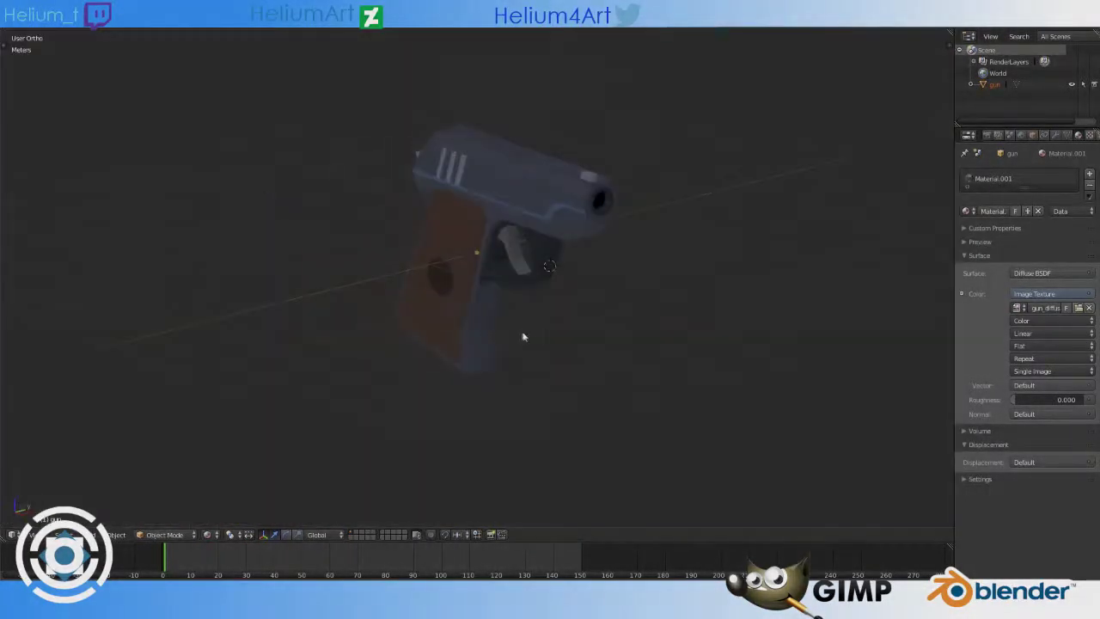
pyautogui.hotkey('shift', 'a')
pyautogui.click(491, 456)
pyautogui.press('KP_0')
# Step: Use walk navigation to move the camera closer and frame the pistol
pyautogui.hotkey('shift', 'f')
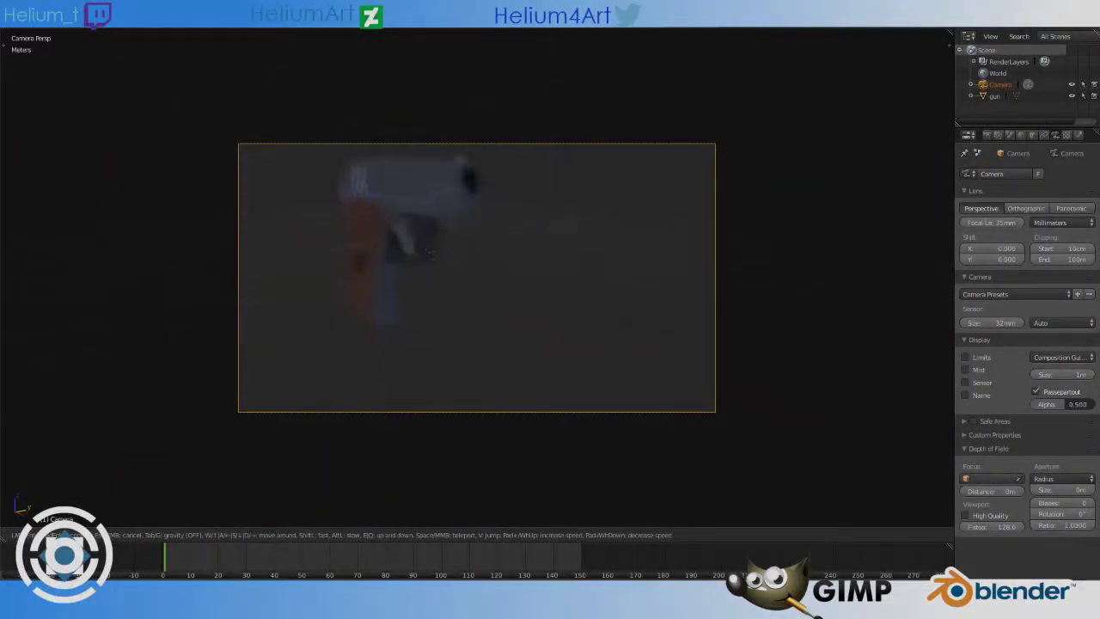
pyautogui.press('w')
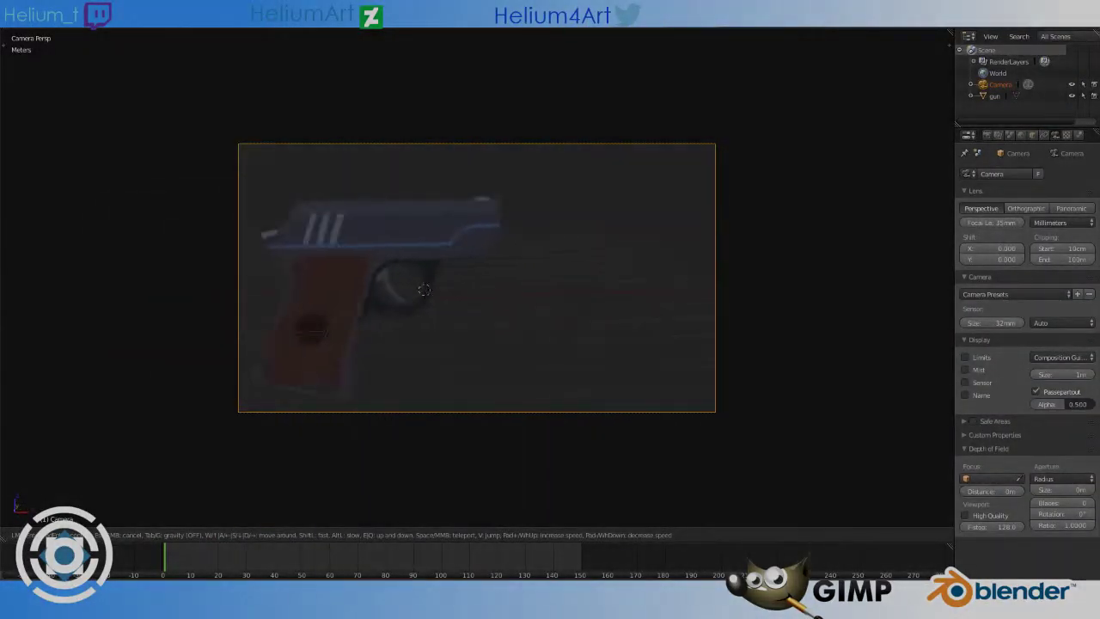
pyautogui.press('s')
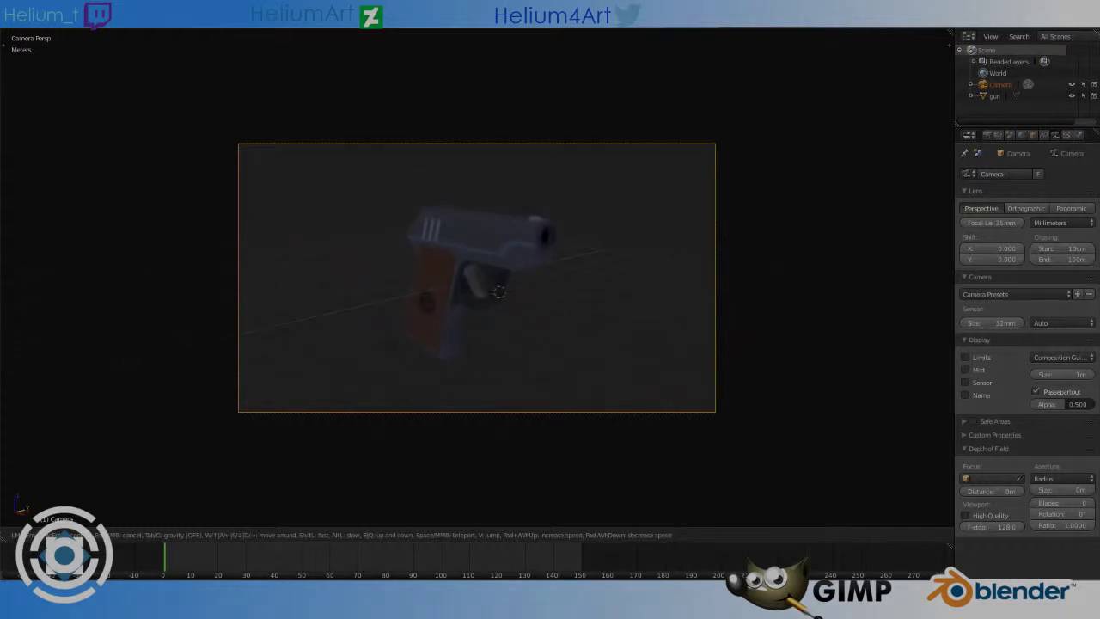
pyautogui.press('Return')
pyautogui.press('Home')
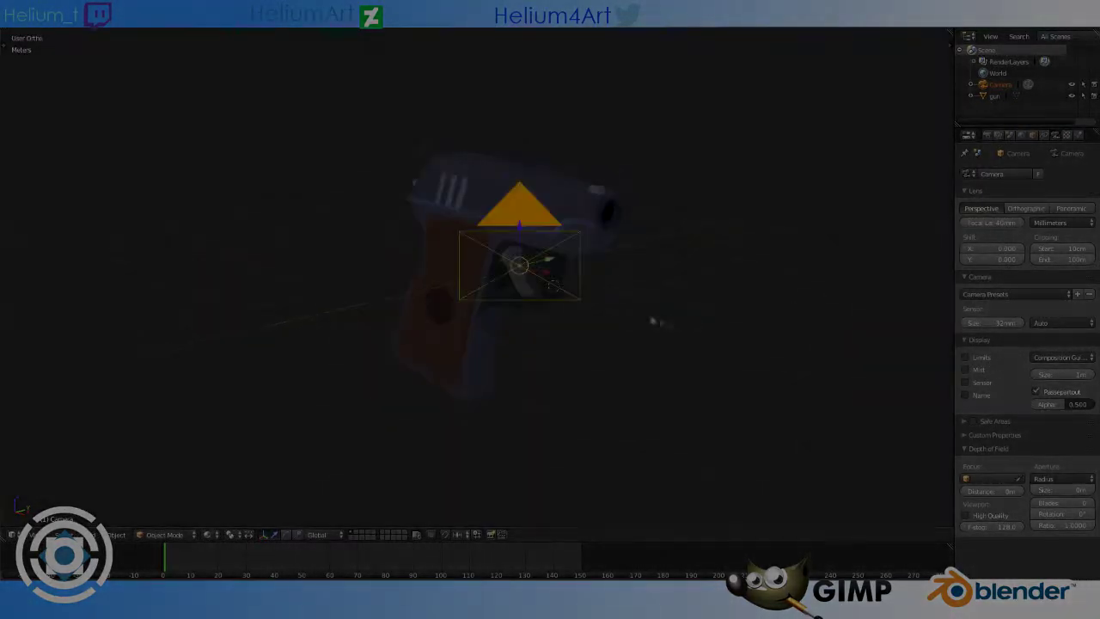
# Step: Render the camera view of the textured pistol from the Render properties
pyautogui.click(986, 135)
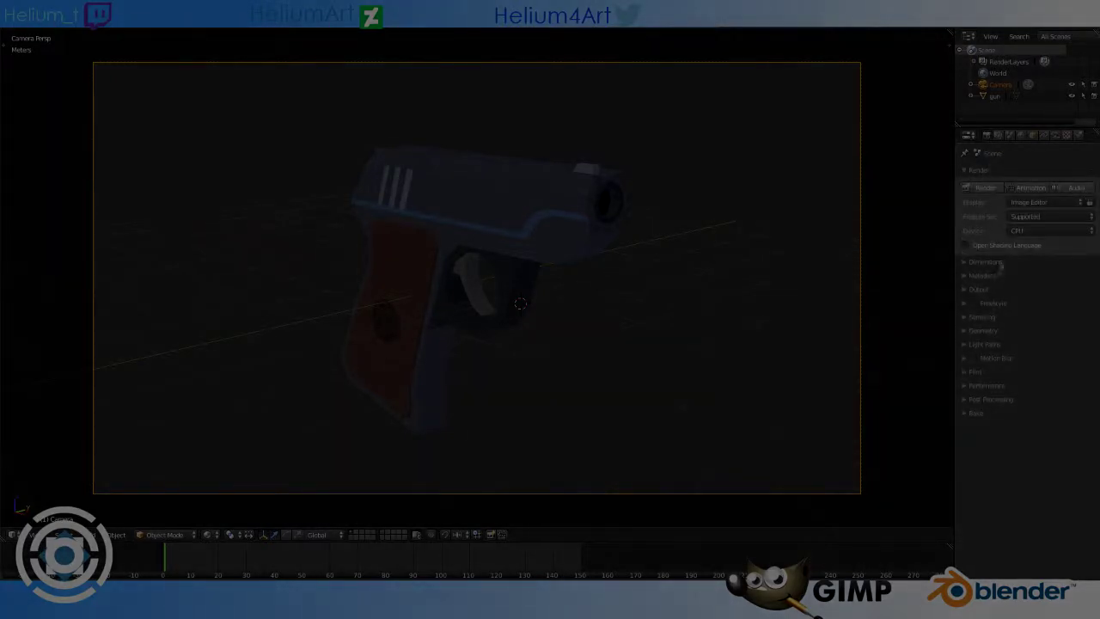
pyautogui.press('F12')
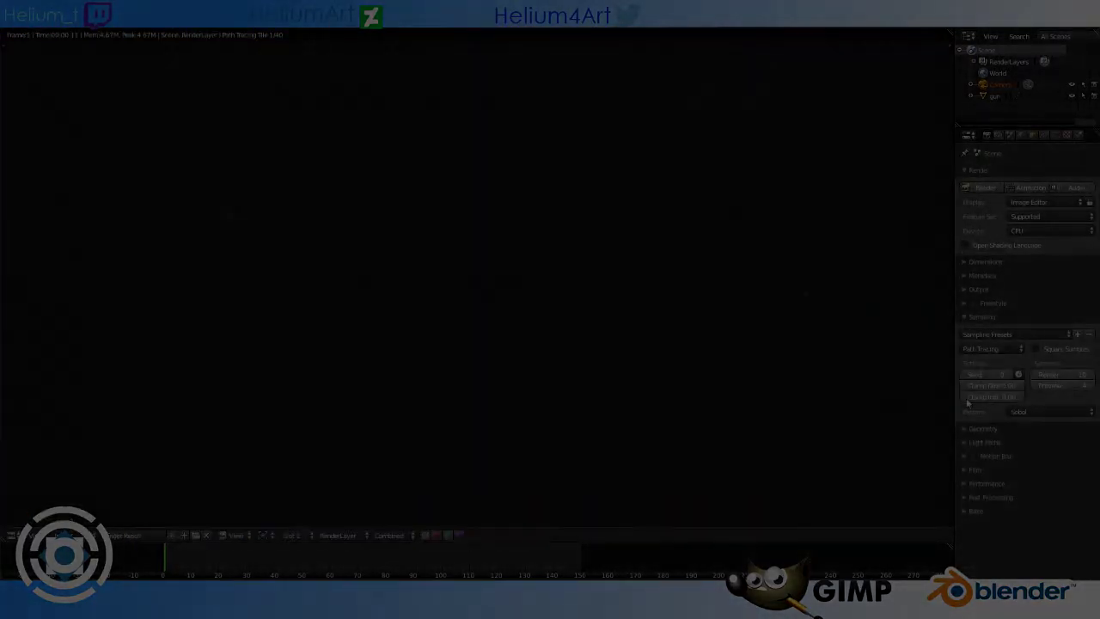
pyautogui.click(984, 477)
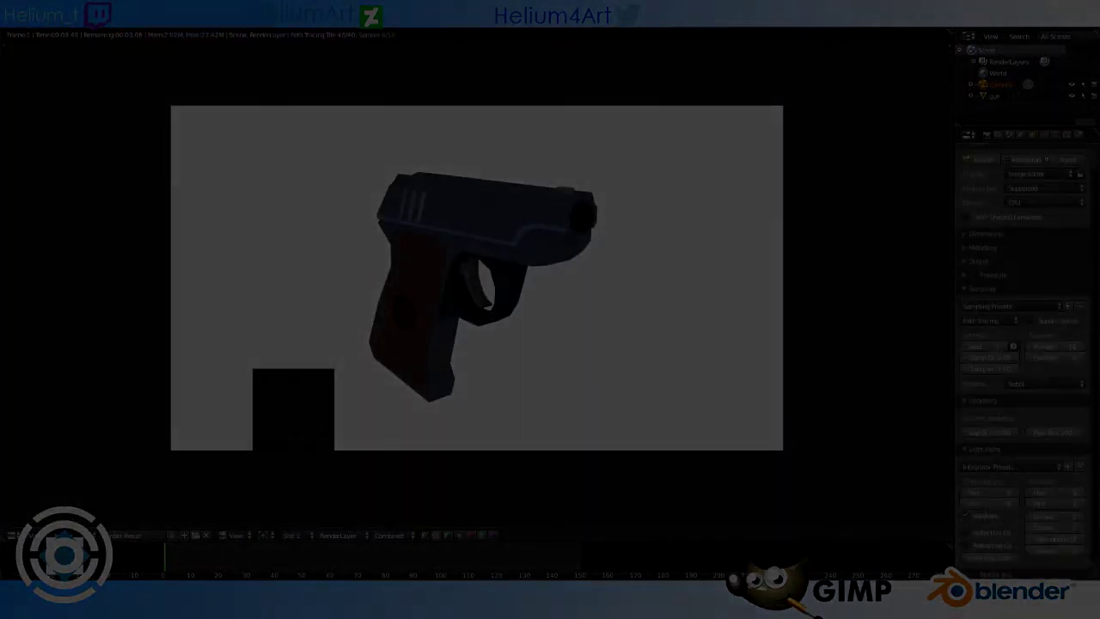